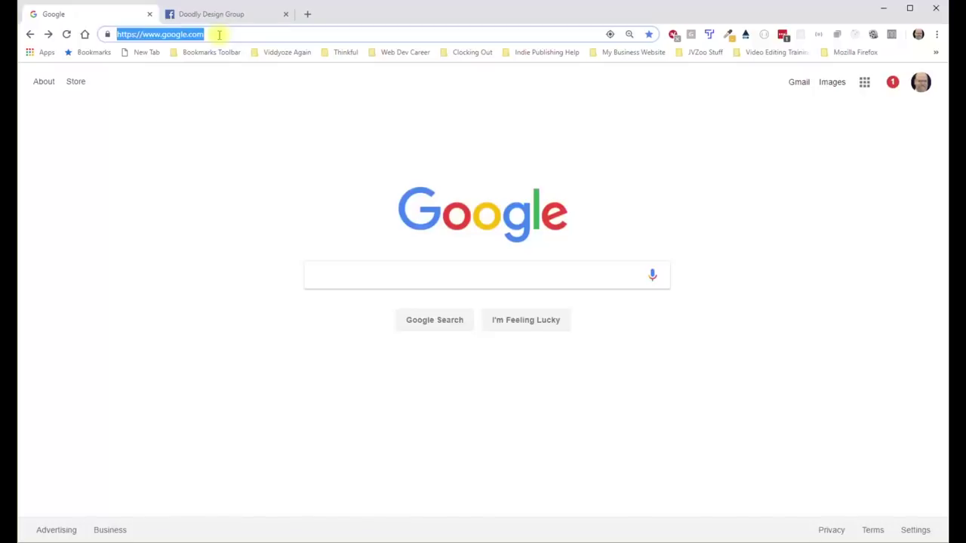
- Go to the Doodly website and look through its tutorials page
{"action": "type", "text": "doo"}
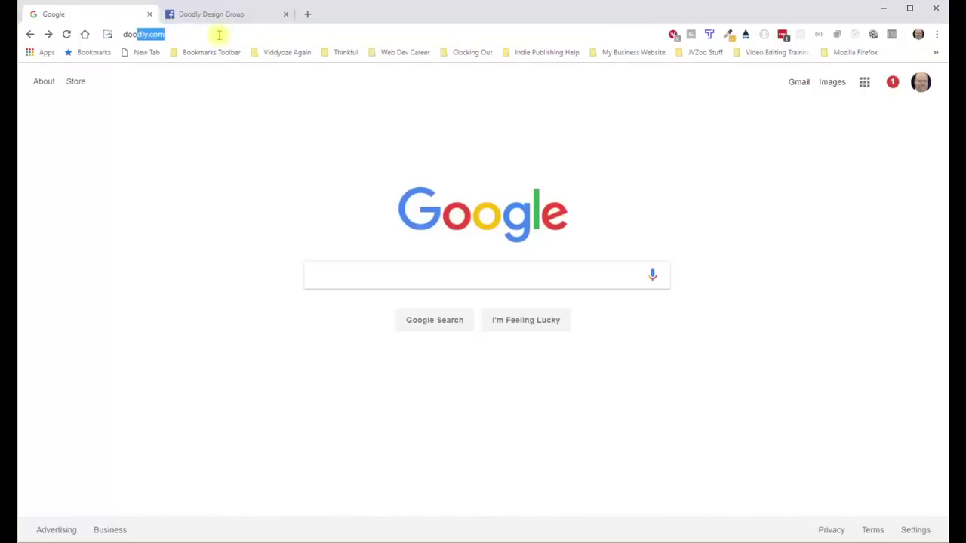
{"action": "type", "text": "dly"}
{"action": "key", "text": "Return"}
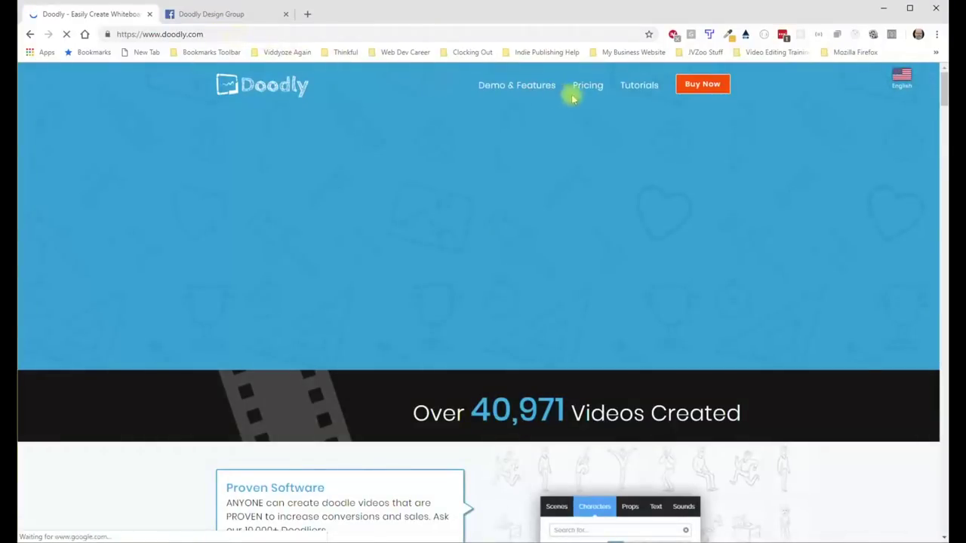
{"action": "left_click", "coordinate": [636, 87]}
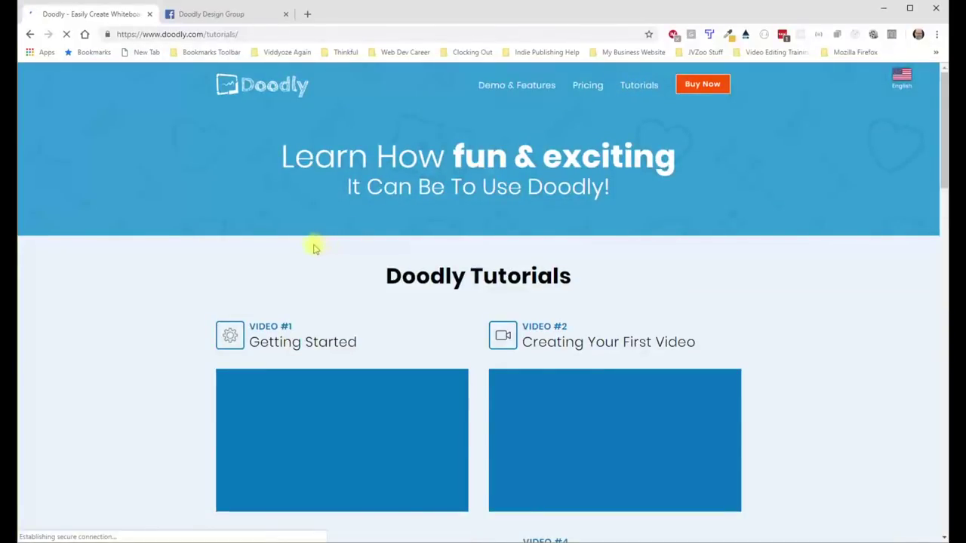
{"action": "scroll", "coordinate": [312, 244], "scroll_direction": "down", "scroll_amount": 5}
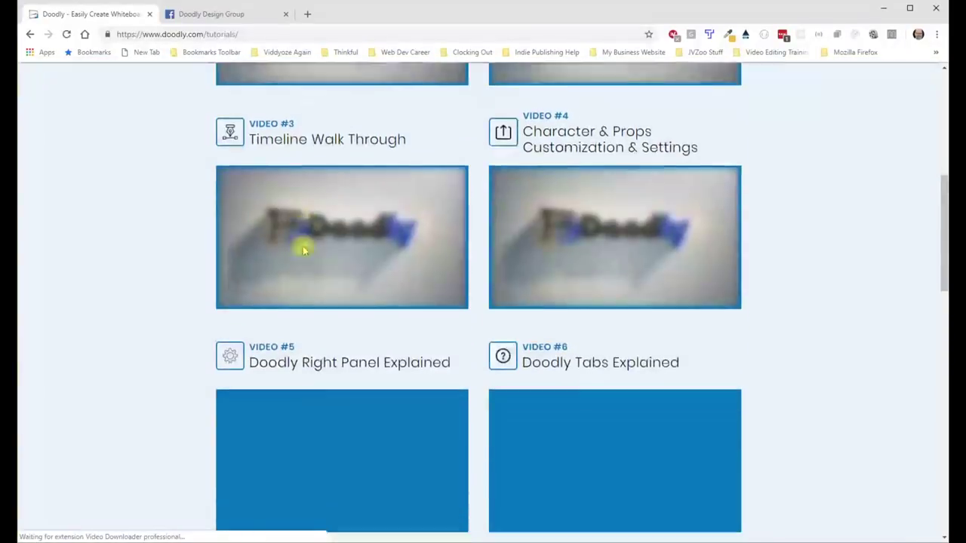
{"action": "scroll", "coordinate": [303, 250], "scroll_direction": "down", "scroll_amount": 3}
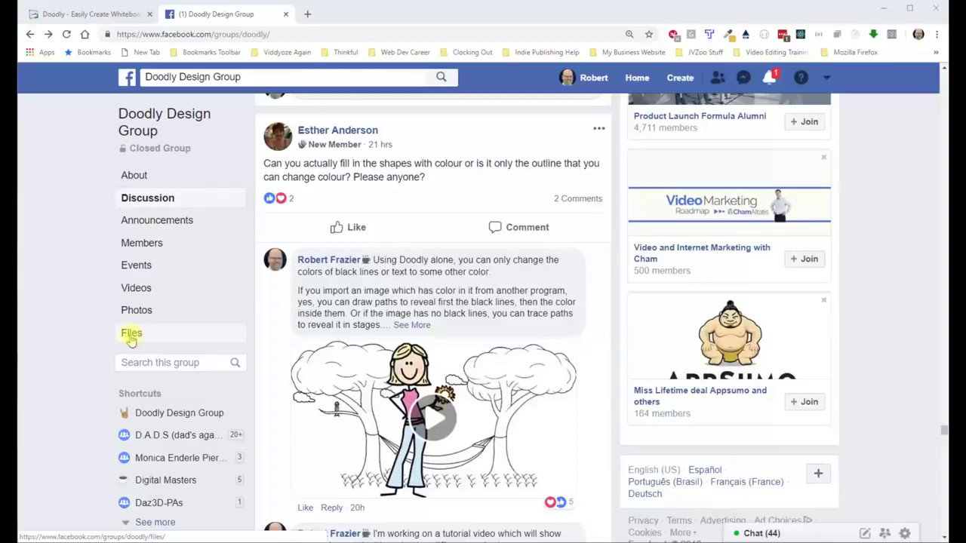
- In the Doodly Design Group on Facebook, open the group's files and bring up the options for flower girl erased.png
{"action": "left_click", "coordinate": [131, 333]}
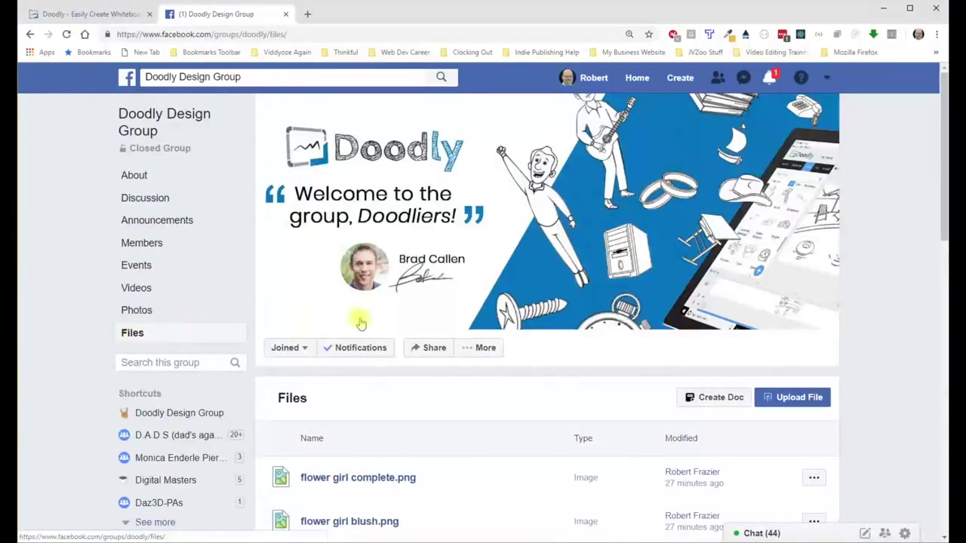
{"action": "scroll", "coordinate": [361, 322], "scroll_direction": "down", "scroll_amount": 3}
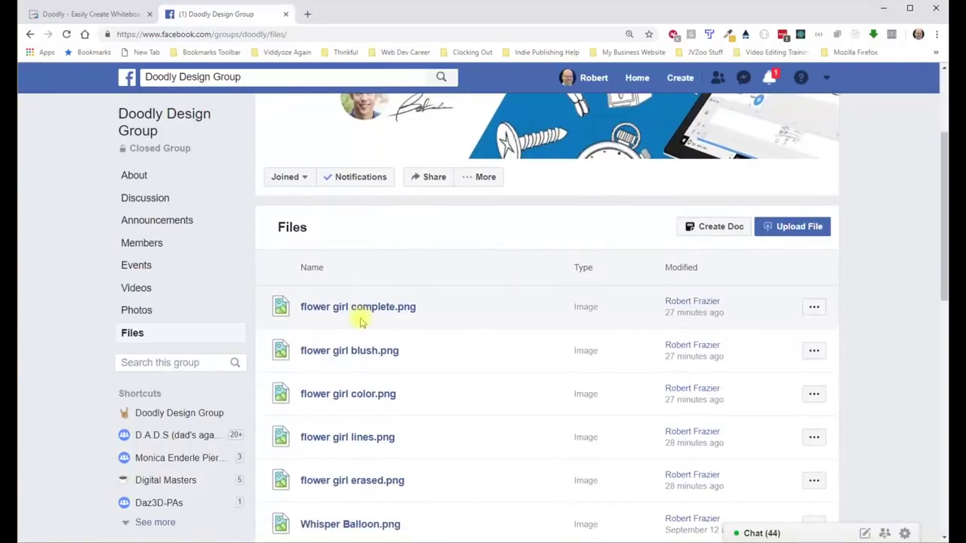
{"action": "scroll", "coordinate": [361, 323], "scroll_direction": "down", "scroll_amount": 1}
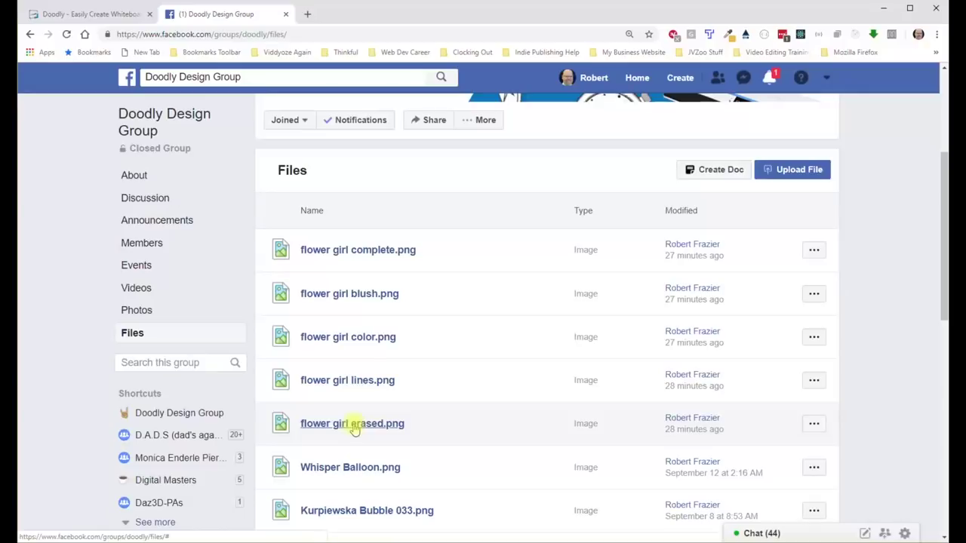
{"action": "left_click", "coordinate": [812, 426]}
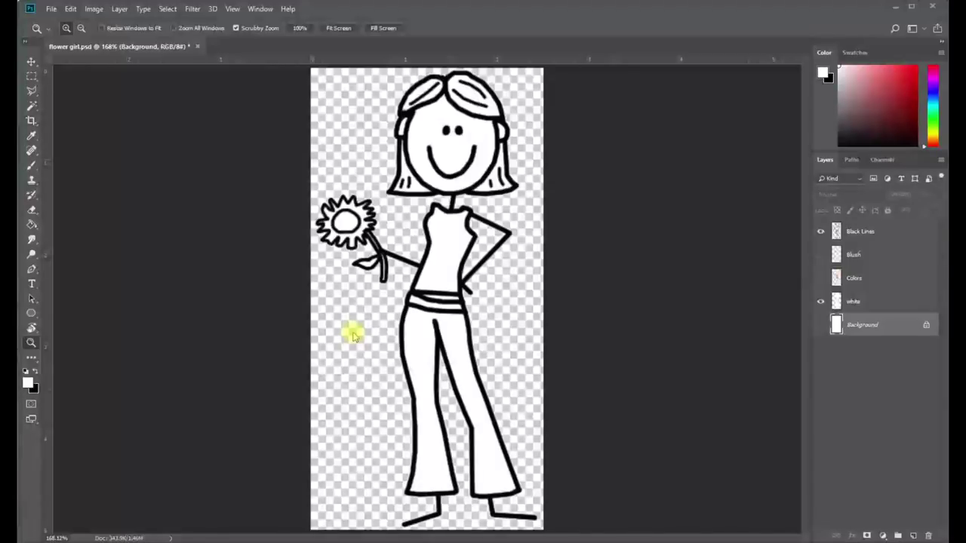
- Switch to Photoshop, isolate the white layer of flower girl.psd and hide it, and view Black Lines with and without Colors
{"action": "left_click", "coordinate": [821, 231]}
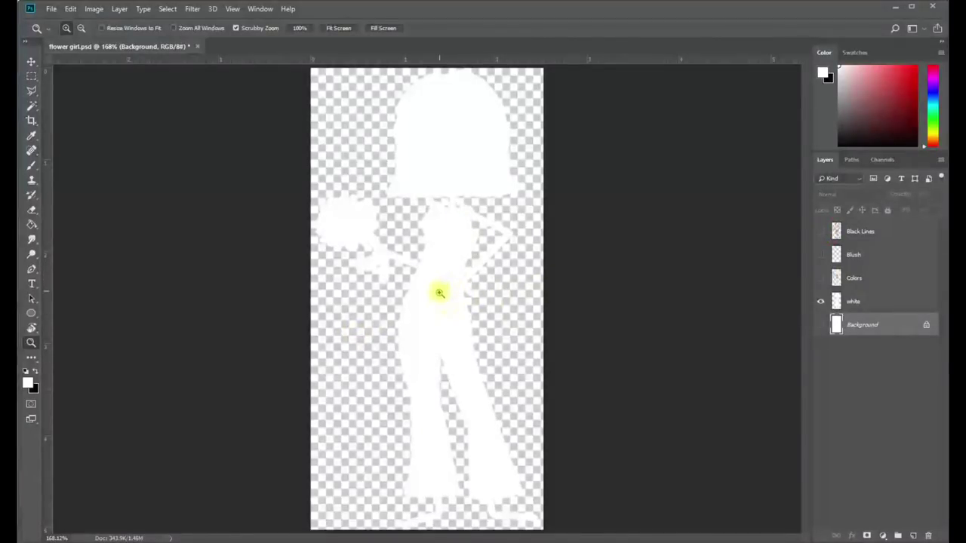
{"action": "left_click", "coordinate": [821, 302]}
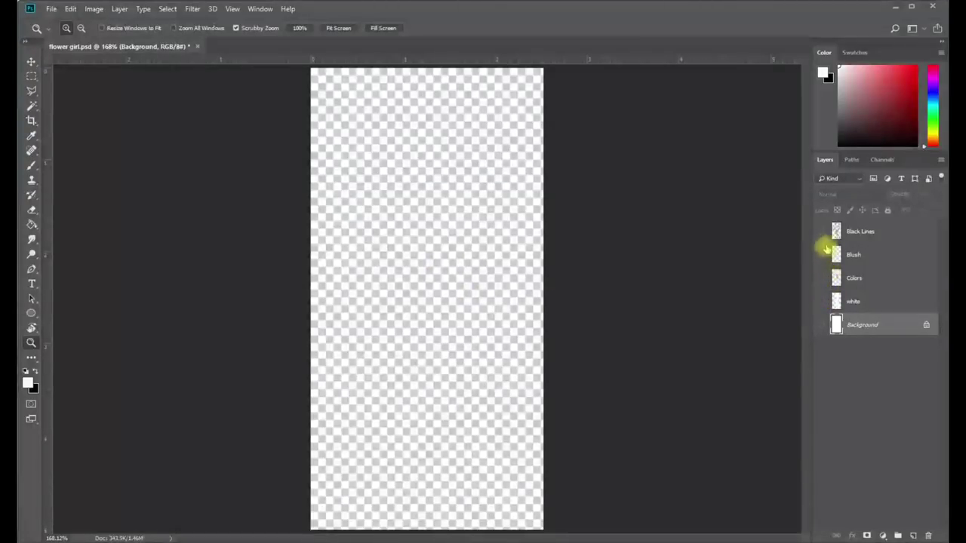
{"action": "left_click", "coordinate": [821, 231]}
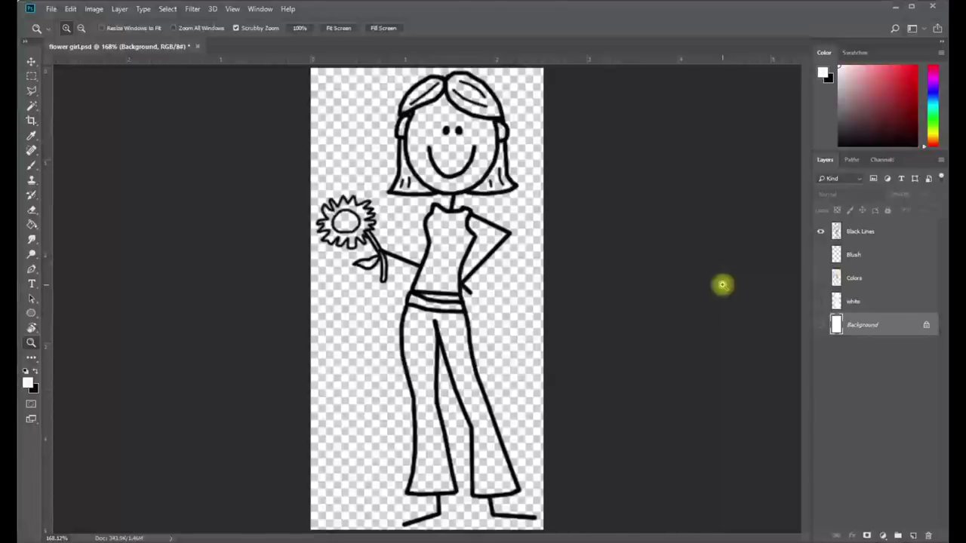
{"action": "left_click", "coordinate": [821, 279]}
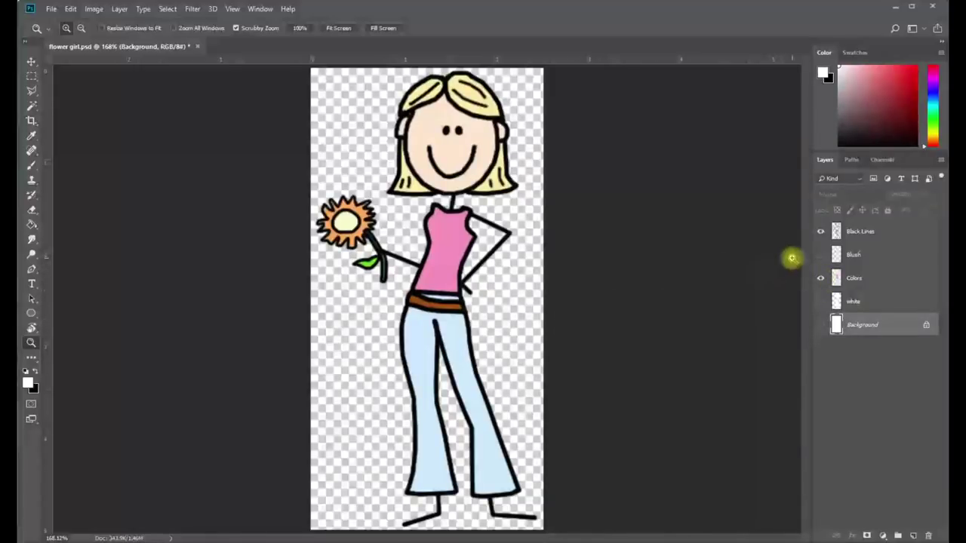
{"action": "left_click", "coordinate": [821, 279]}
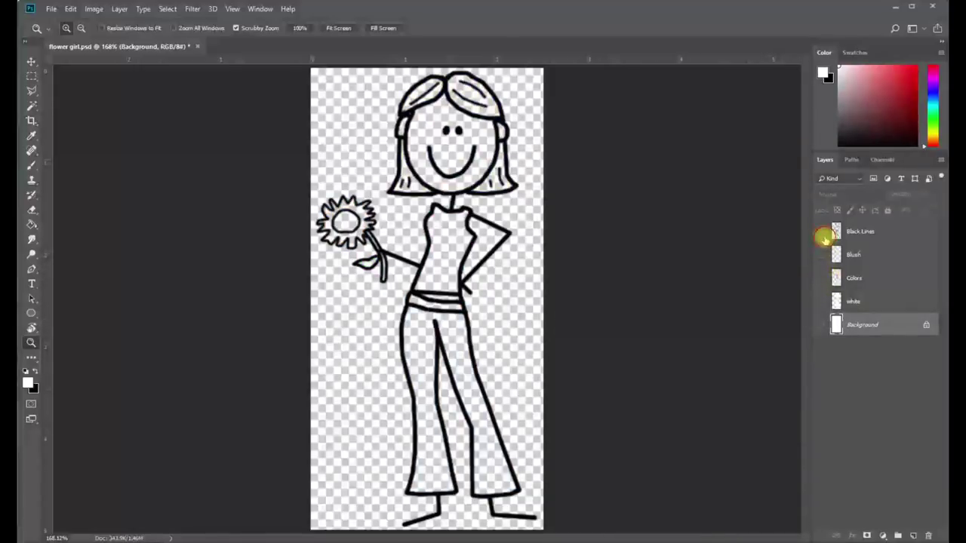
- Isolate the Blush layer, and add the Colors and Black Lines layers back to the view
{"action": "left_click", "coordinate": [821, 231]}
{"action": "left_click", "coordinate": [821, 254]}
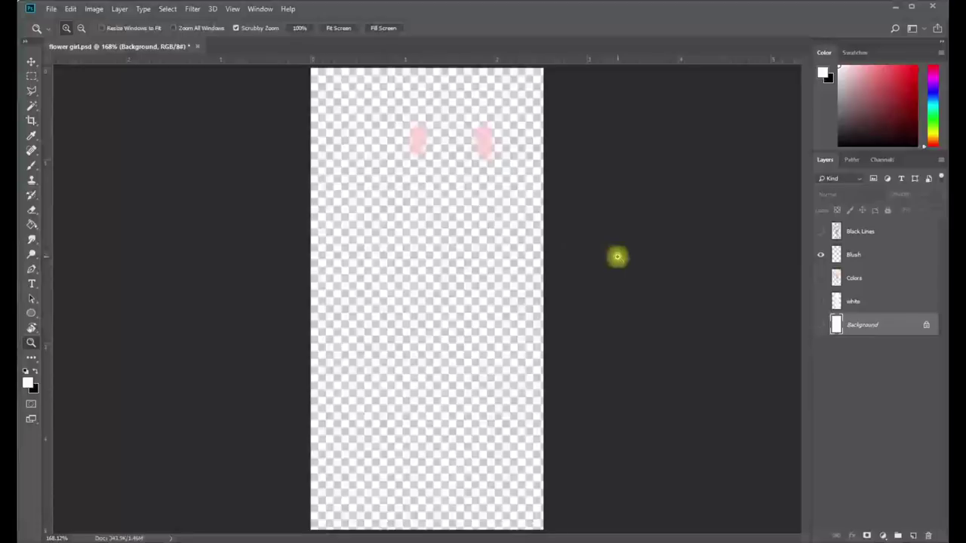
{"action": "left_click", "coordinate": [821, 279]}
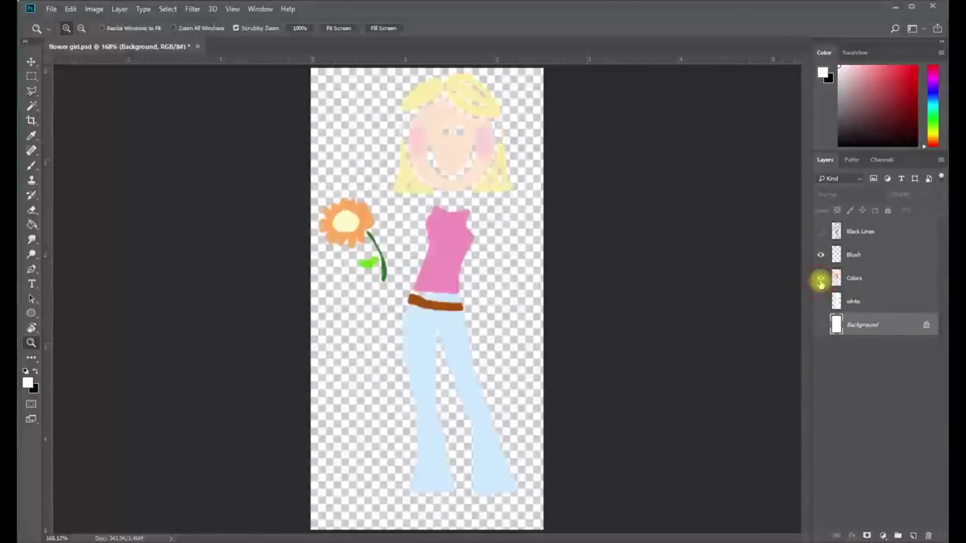
{"action": "left_click", "coordinate": [821, 232]}
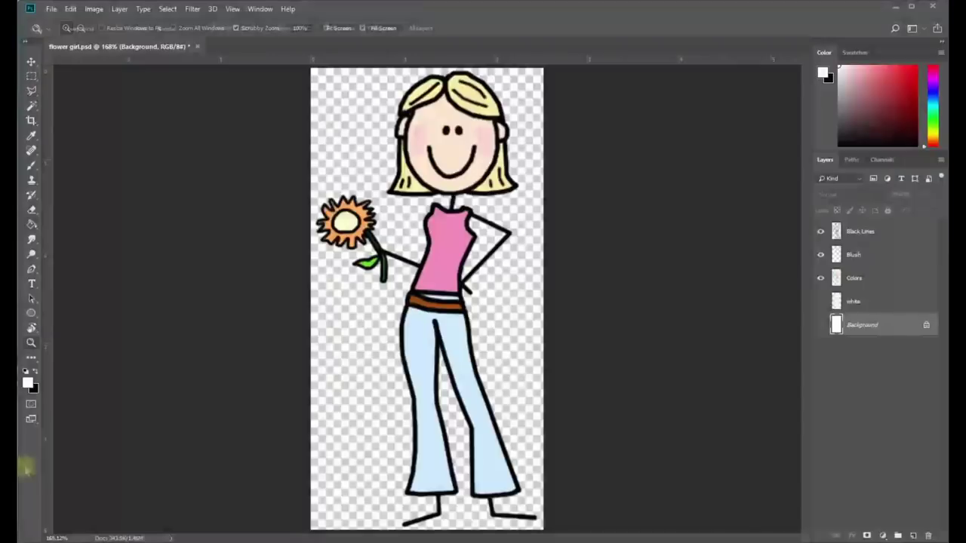
- Show the Background layer and fill it with red using the Paint Bucket tool
{"action": "key", "text": "g"}
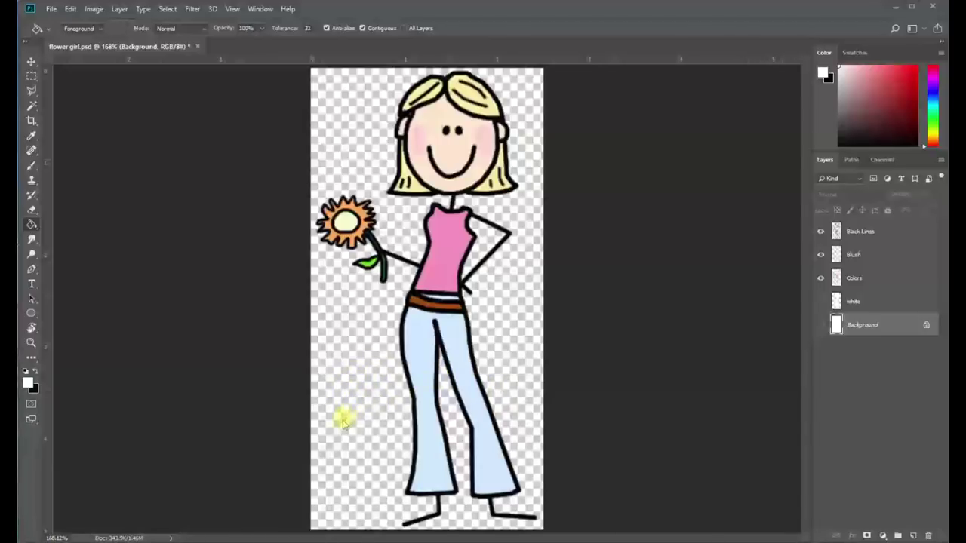
{"action": "left_click", "coordinate": [819, 326]}
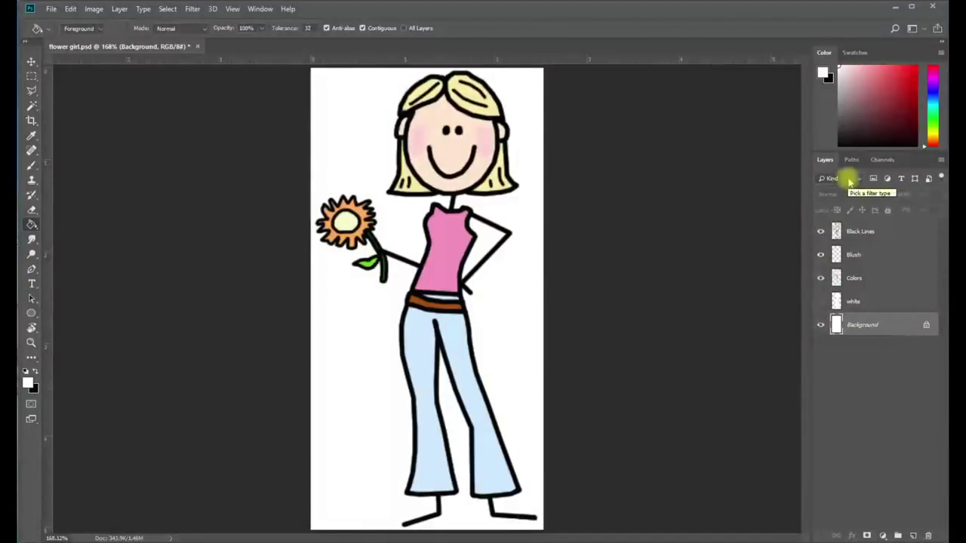
{"action": "left_click", "coordinate": [915, 69]}
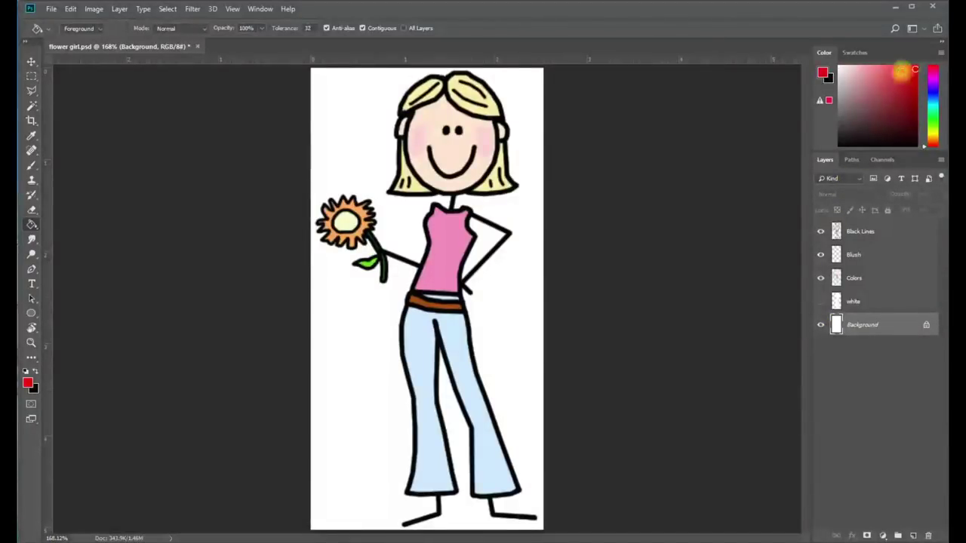
{"action": "left_click", "coordinate": [526, 321]}
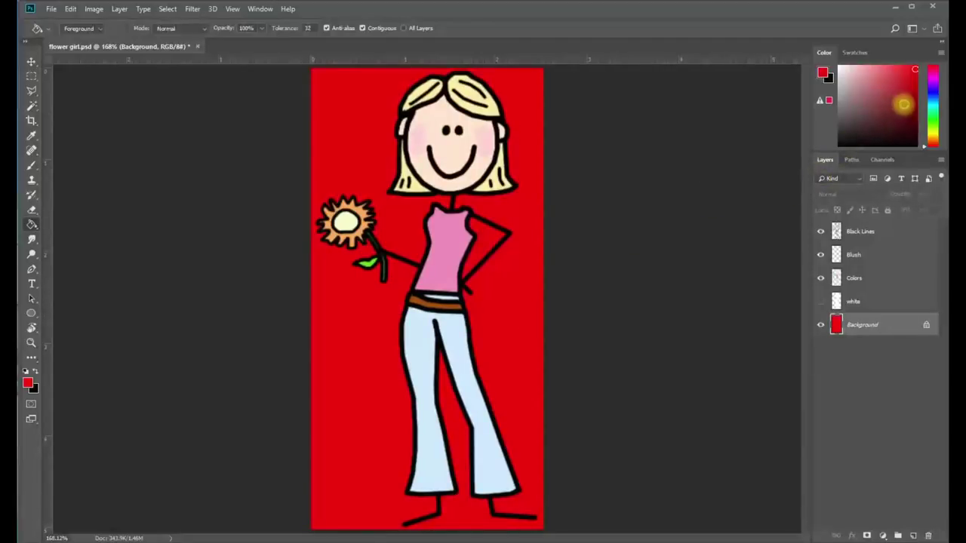
- Refill the Background layer with blue, bright green and yellow in turn
{"action": "left_click", "coordinate": [933, 92]}
{"action": "left_click", "coordinate": [511, 309]}
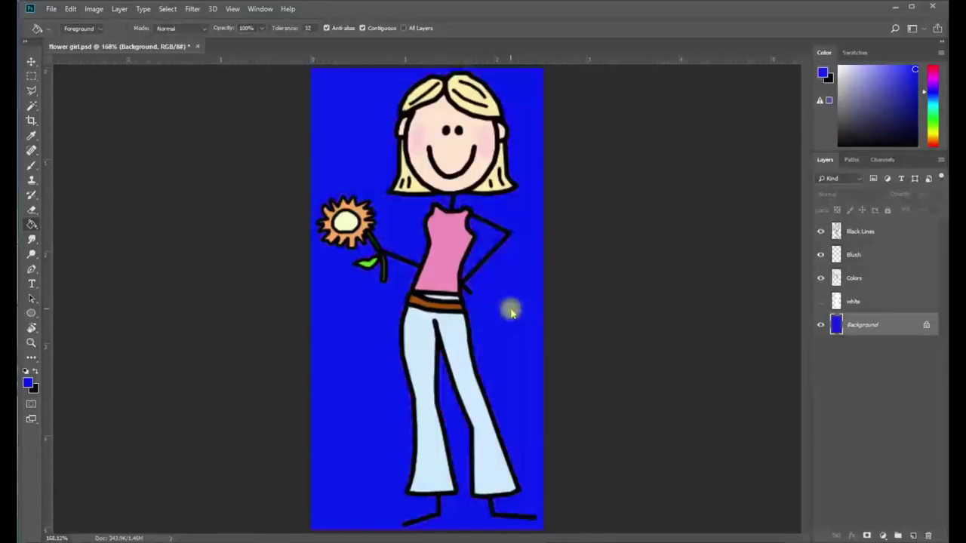
{"action": "left_click", "coordinate": [932, 122]}
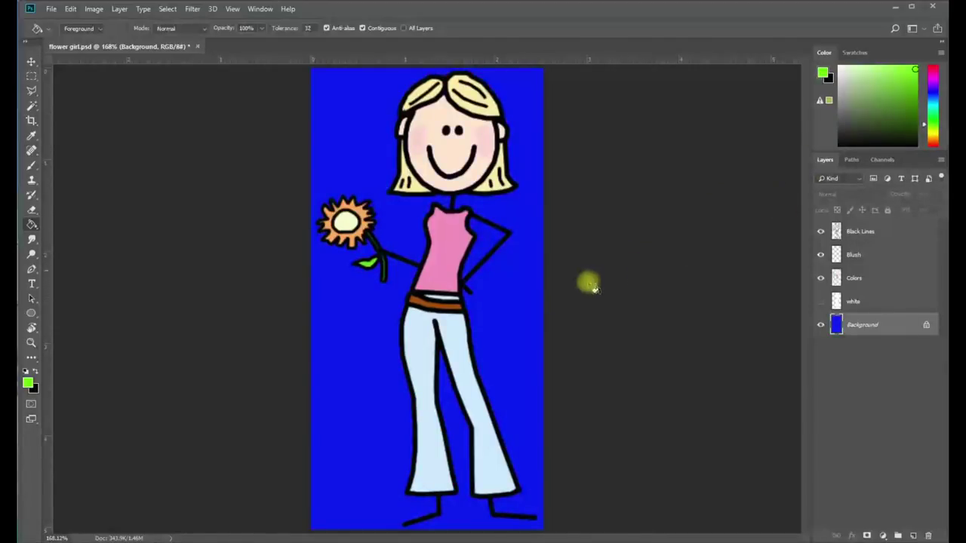
{"action": "left_click", "coordinate": [526, 320]}
{"action": "left_click", "coordinate": [933, 135]}
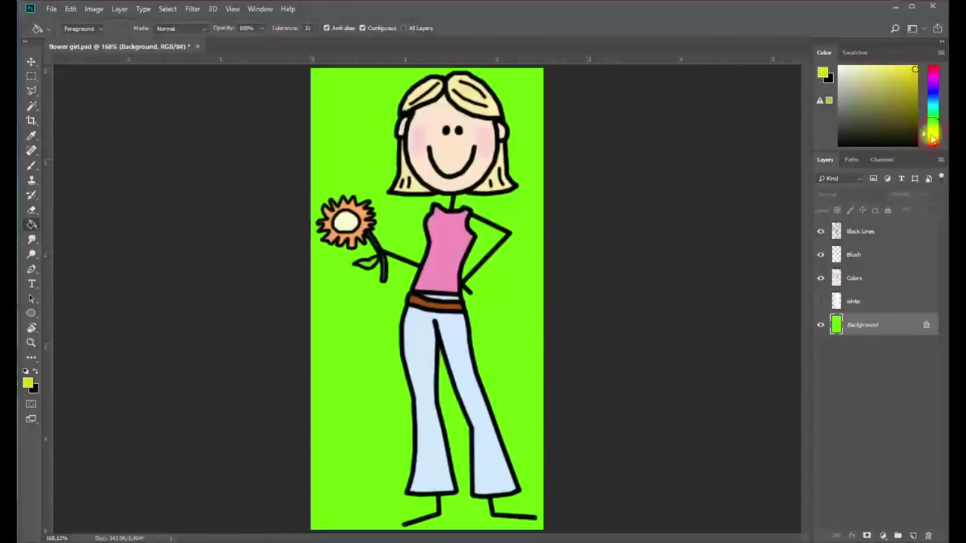
{"action": "left_click", "coordinate": [496, 337]}
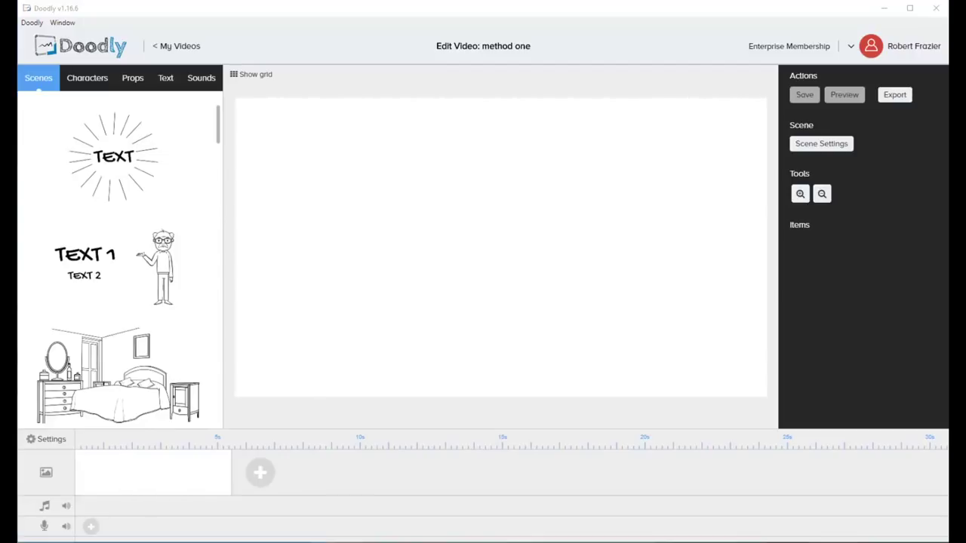
- Switch to Doodly and set the video "method one" to the Custom style with a custom image background
{"action": "left_click", "coordinate": [45, 442]}
{"action": "left_click", "coordinate": [656, 169]}
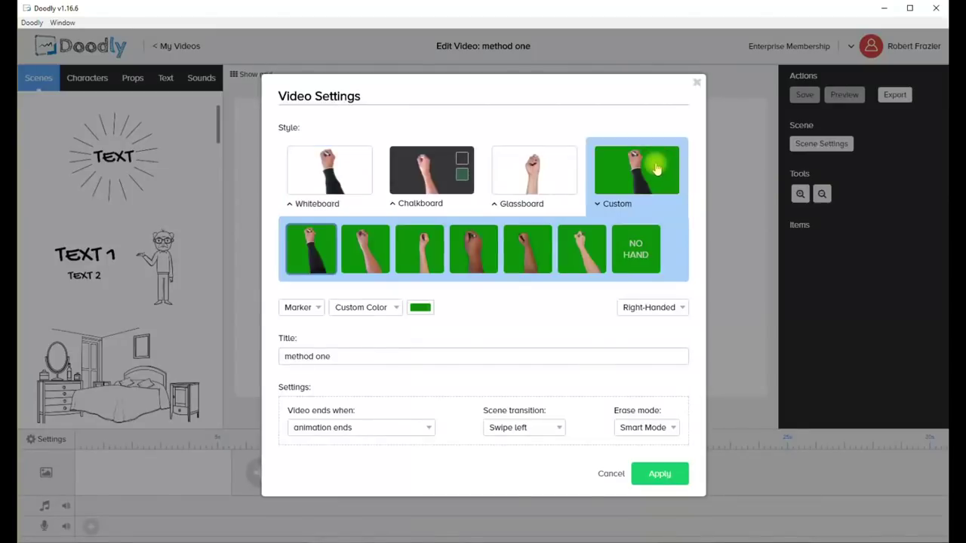
{"action": "left_click", "coordinate": [361, 309]}
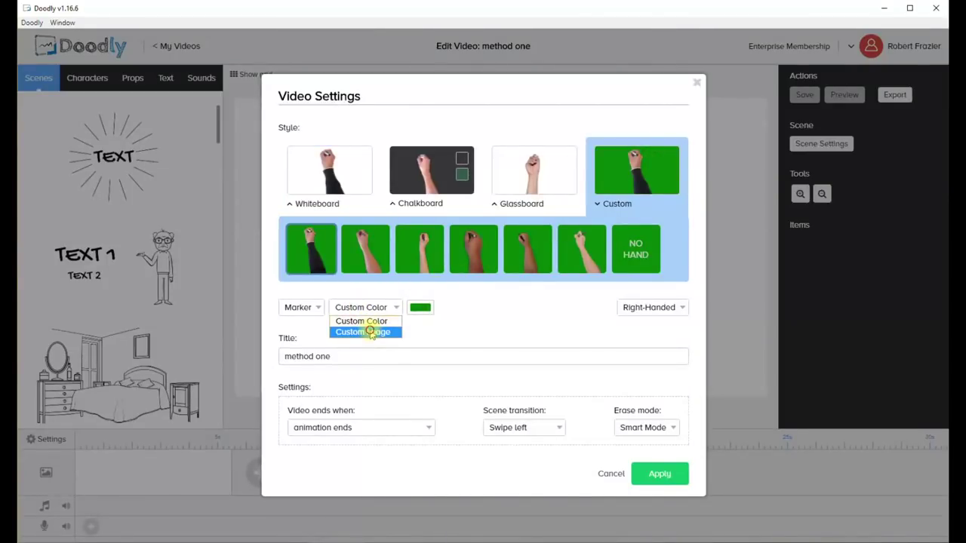
{"action": "left_click", "coordinate": [370, 333]}
- Load light blue wallpaper.jpg as the background image, accept its crop and apply the video settings
{"action": "left_click", "coordinate": [441, 313]}
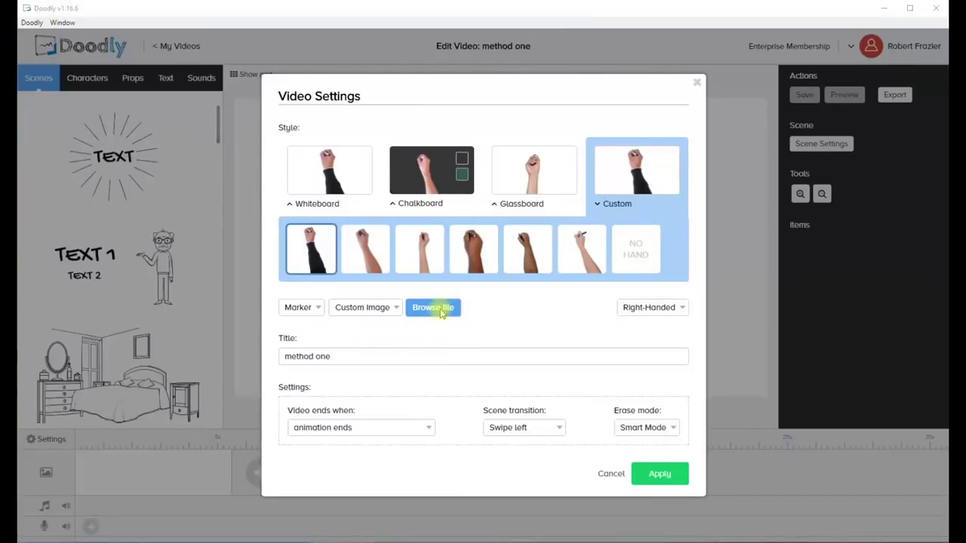
{"action": "left_click", "coordinate": [548, 109]}
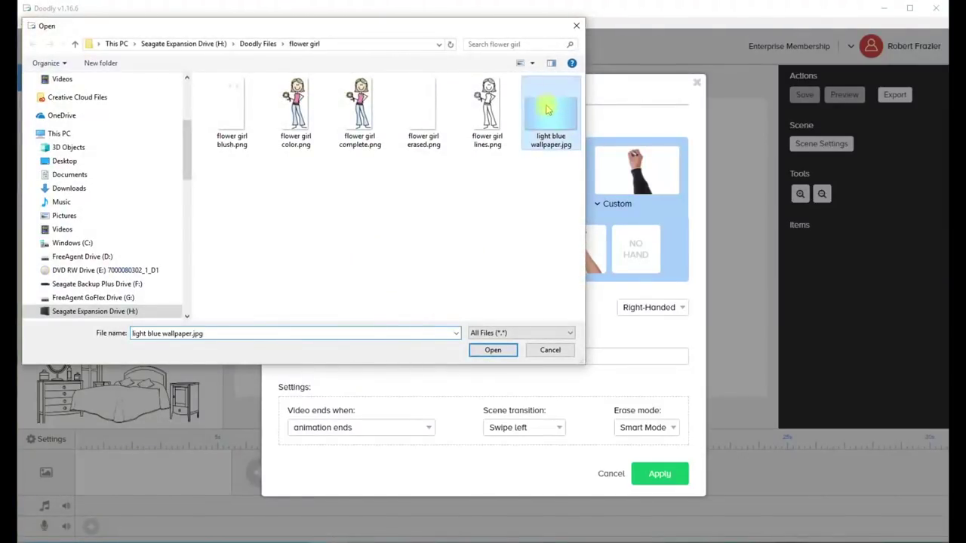
{"action": "left_click", "coordinate": [489, 355]}
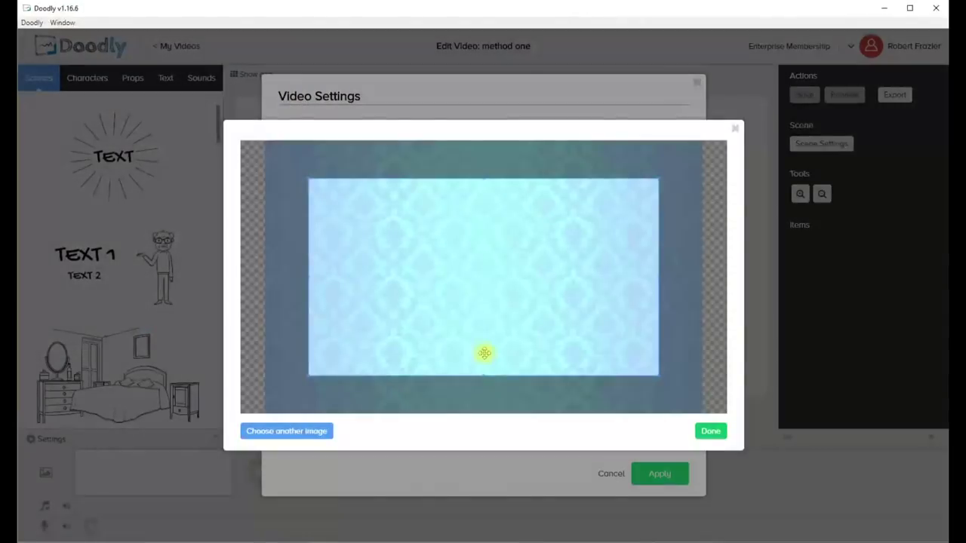
{"action": "left_click", "coordinate": [713, 436]}
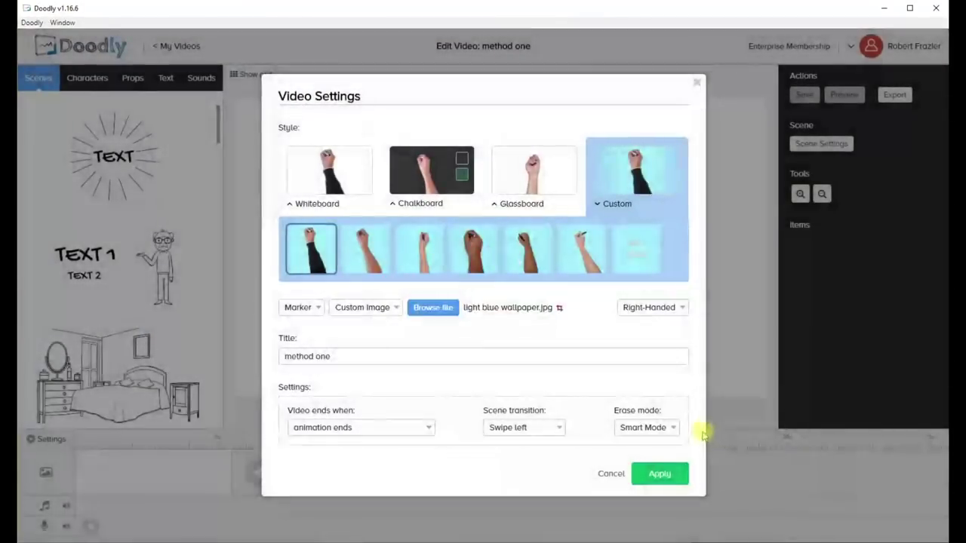
{"action": "left_click", "coordinate": [654, 474]}
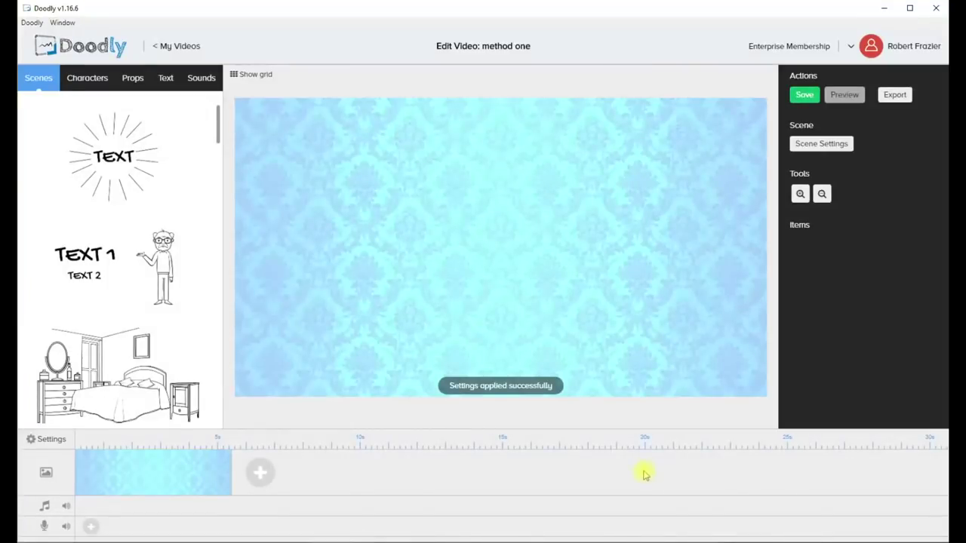
- Import flower girl erased.png as a new character titled "flower girl erased" and add it to the scene
{"action": "left_click", "coordinate": [85, 85]}
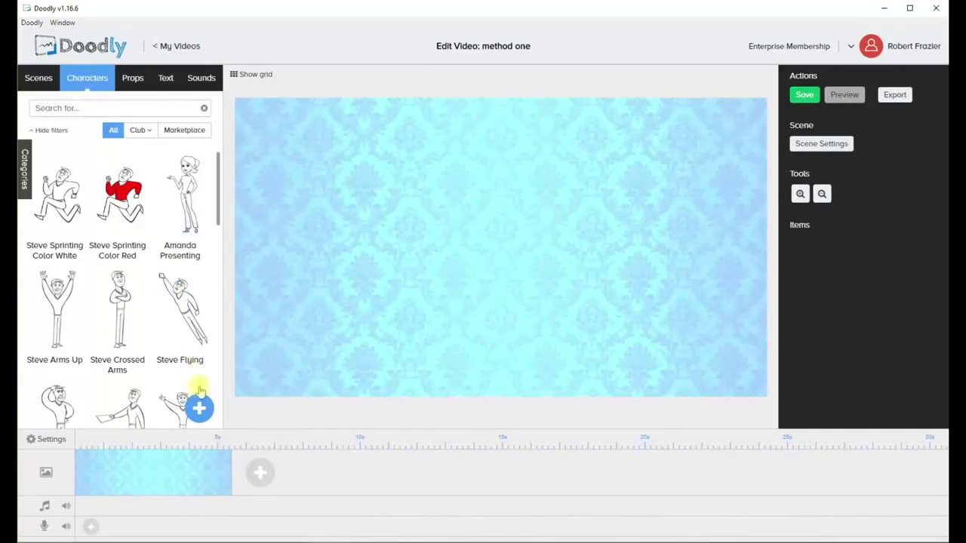
{"action": "left_click", "coordinate": [199, 408]}
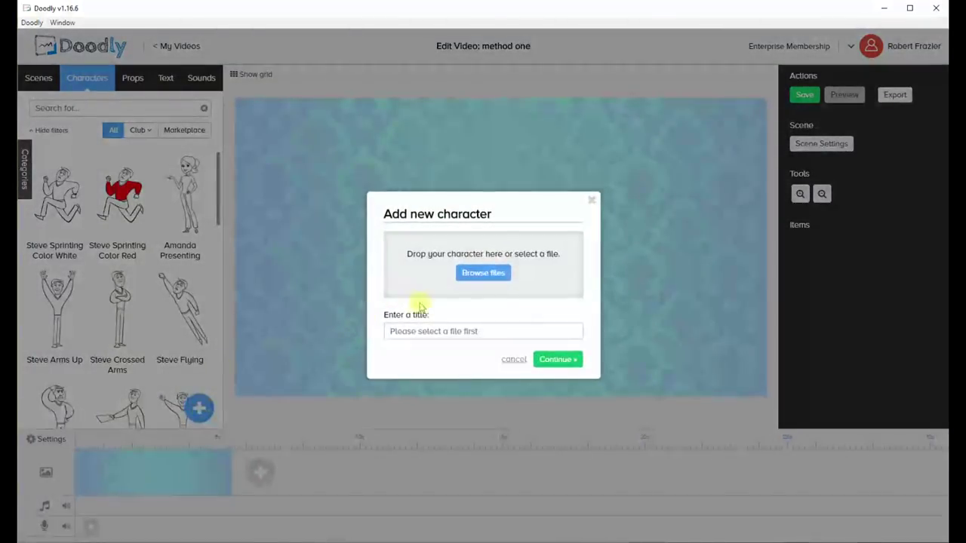
{"action": "left_click", "coordinate": [468, 274]}
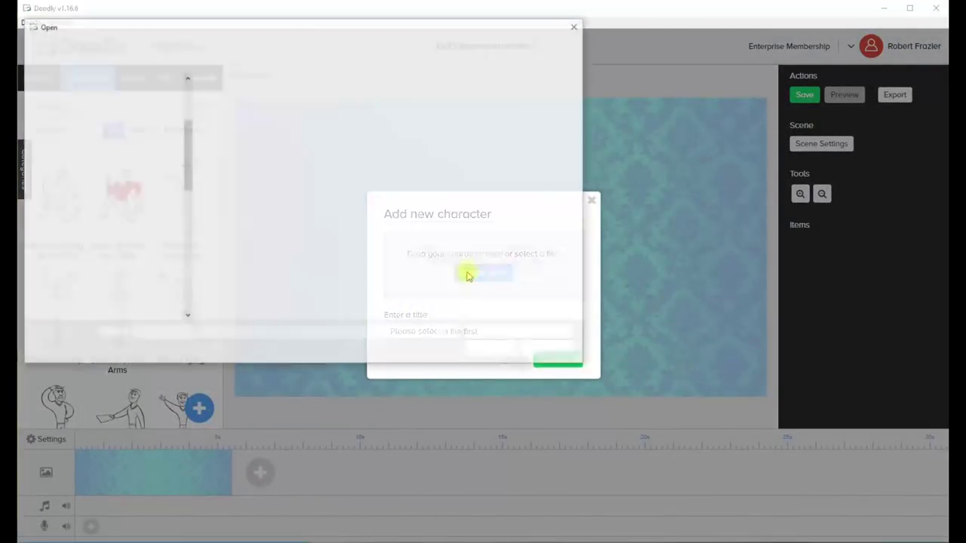
{"action": "left_click", "coordinate": [410, 128]}
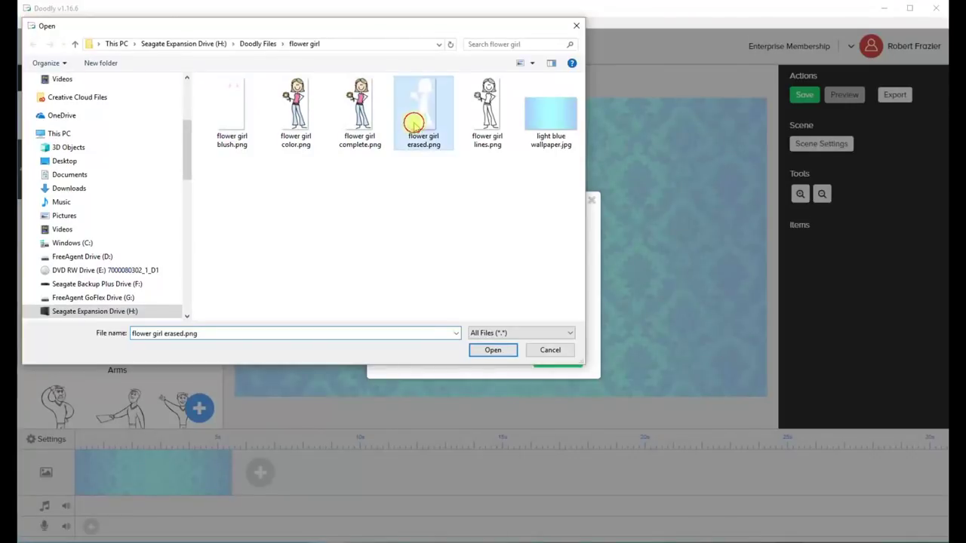
{"action": "left_click", "coordinate": [492, 351]}
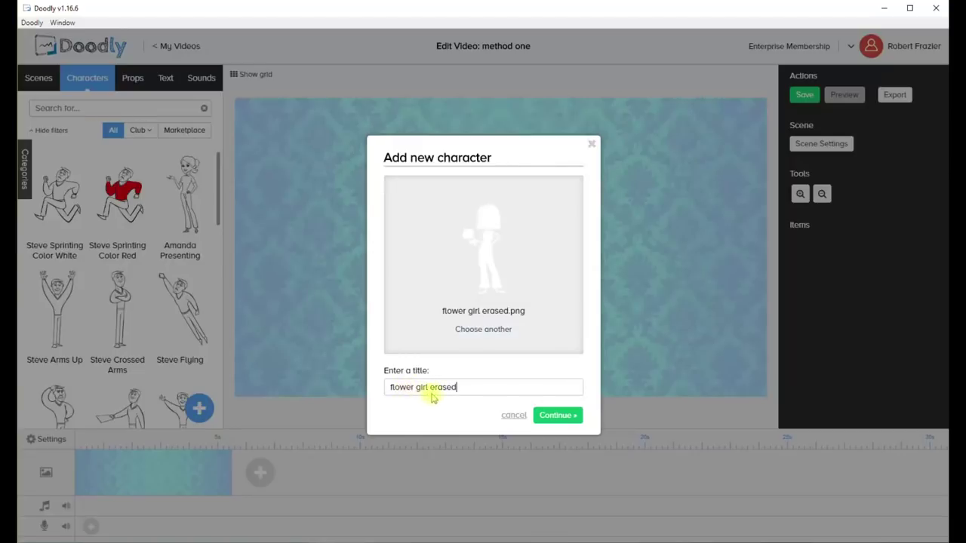
{"action": "left_click", "coordinate": [550, 413]}
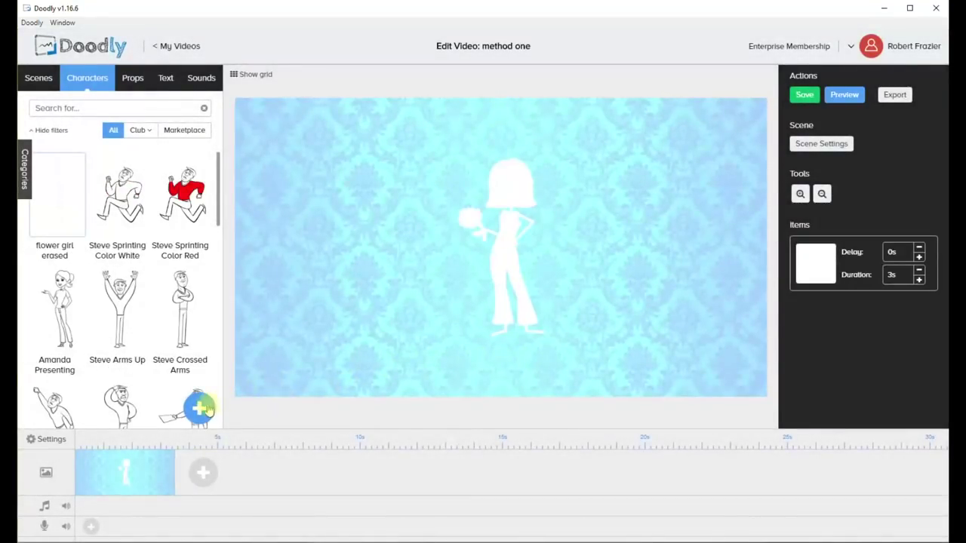
- Import flower girl lines.png as a new character titled "flower girl lines" and add it to the scene
{"action": "left_click", "coordinate": [202, 408]}
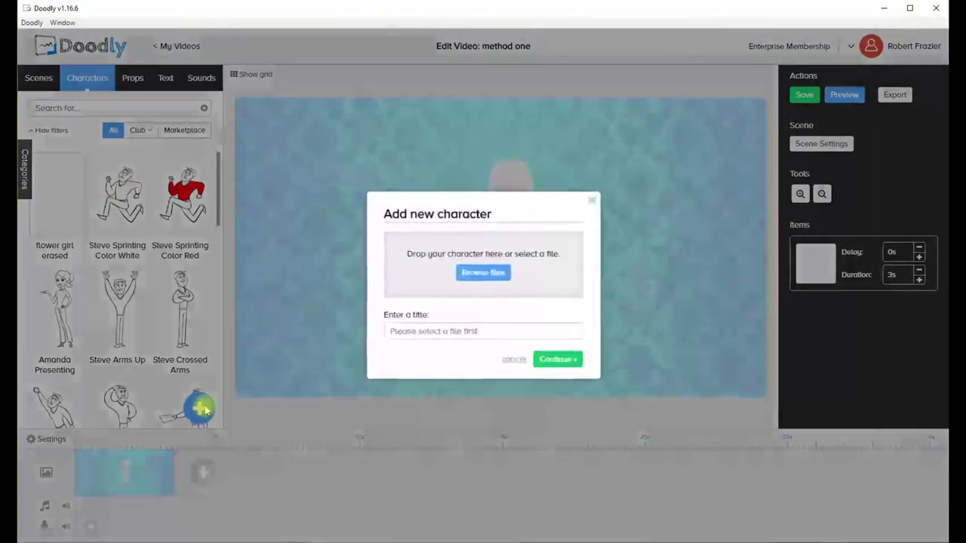
{"action": "left_click", "coordinate": [465, 275]}
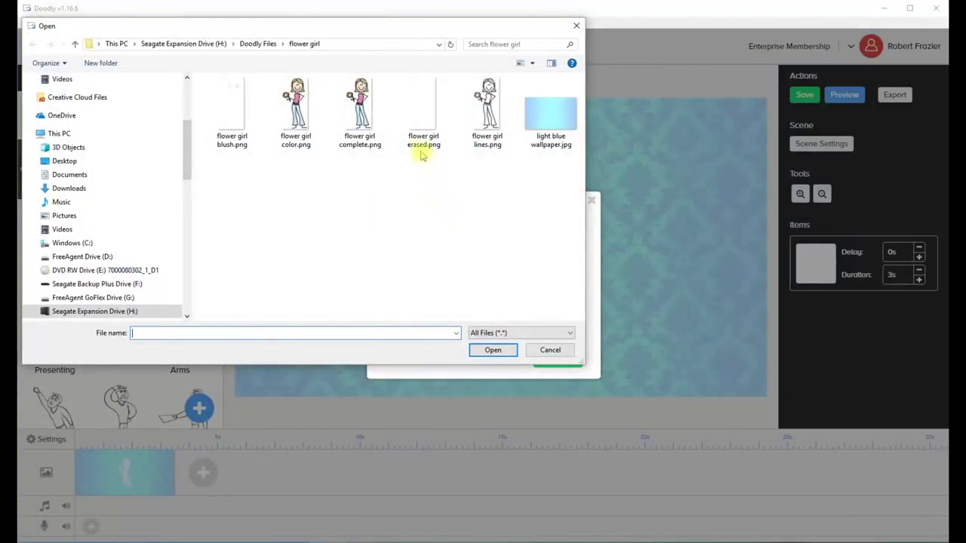
{"action": "left_click", "coordinate": [487, 137]}
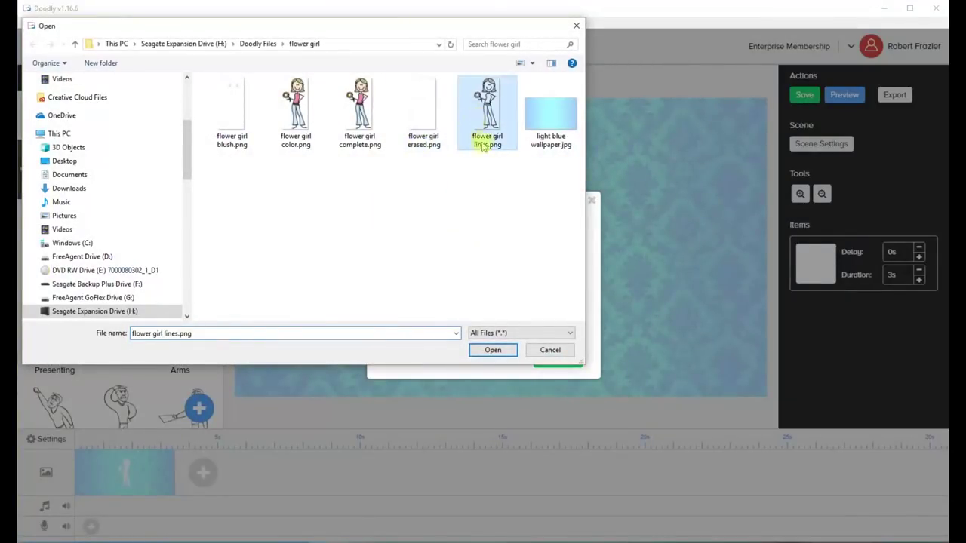
{"action": "left_click", "coordinate": [492, 350]}
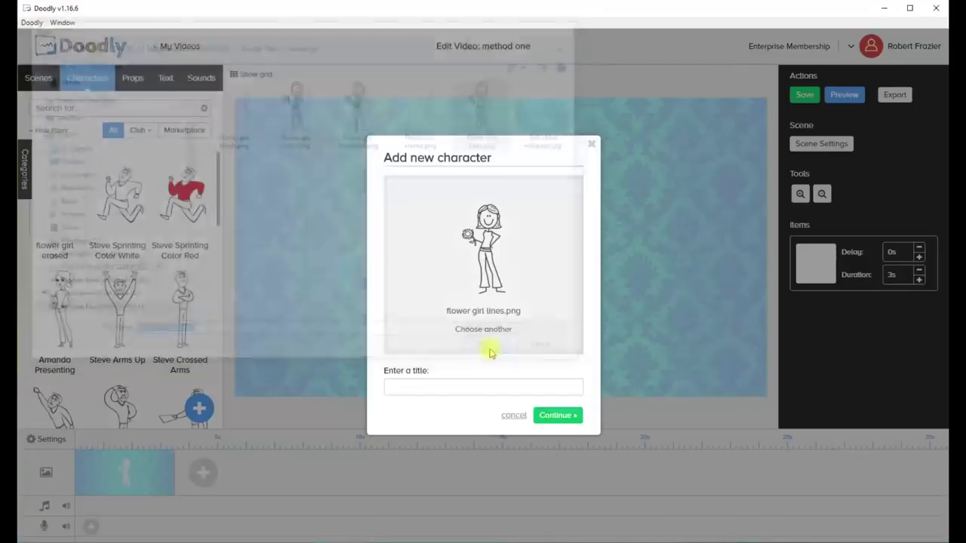
{"action": "left_click", "coordinate": [415, 389]}
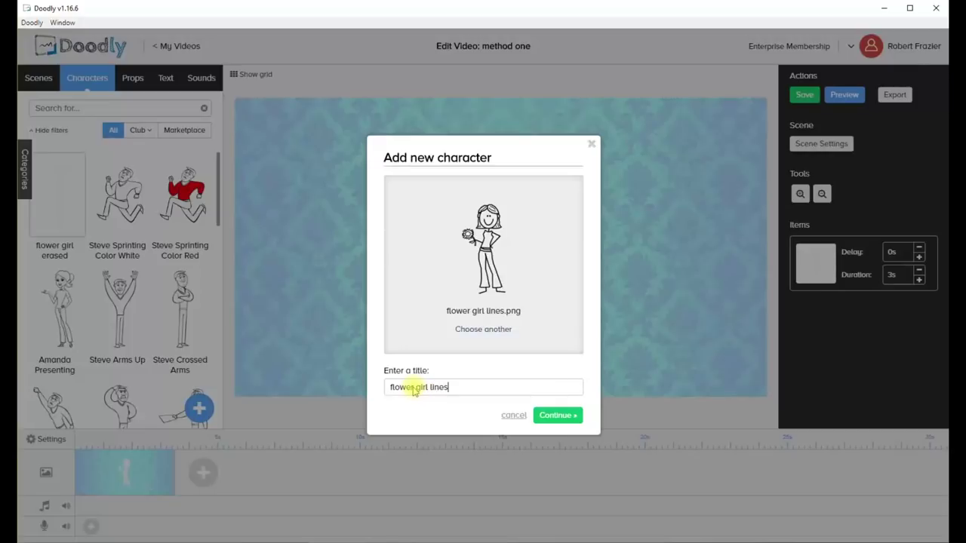
{"action": "left_click", "coordinate": [552, 414]}
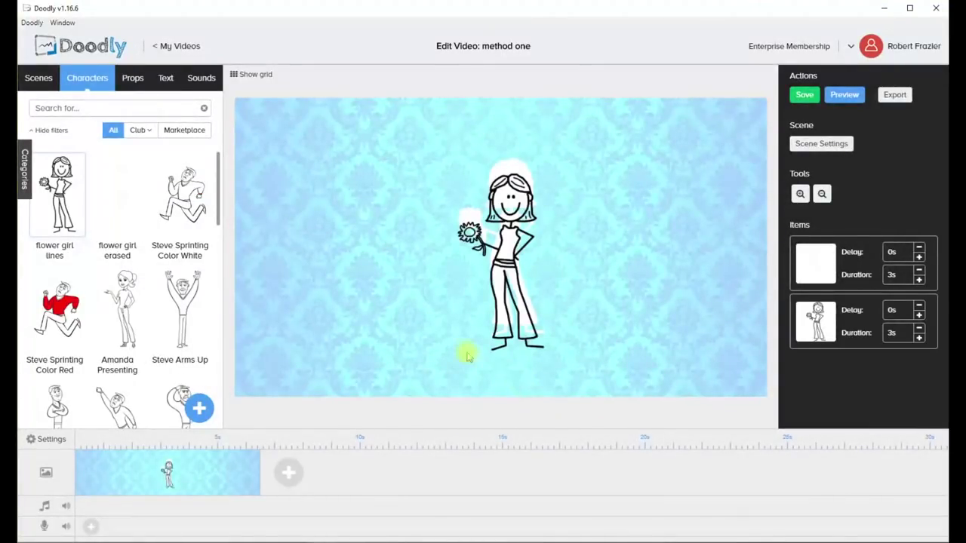
- Import flower girl color.png as a new character, reusing its file name "flower girl color" as the title
{"action": "left_click", "coordinate": [197, 410]}
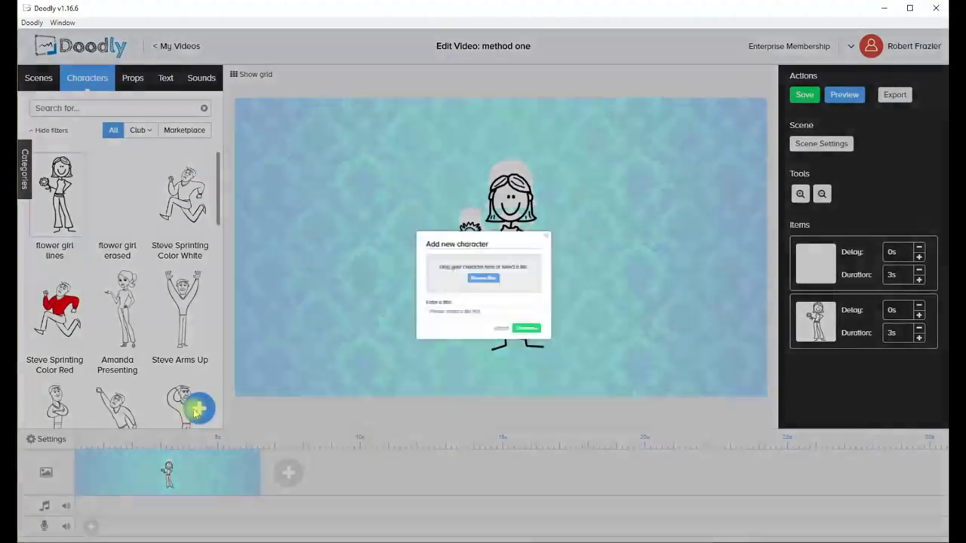
{"action": "left_click", "coordinate": [483, 276]}
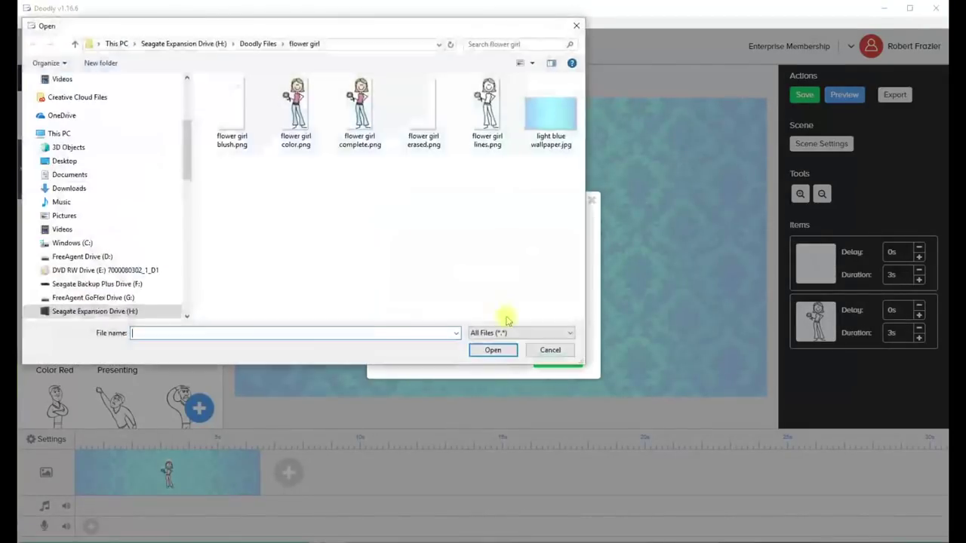
{"action": "left_click", "coordinate": [296, 124]}
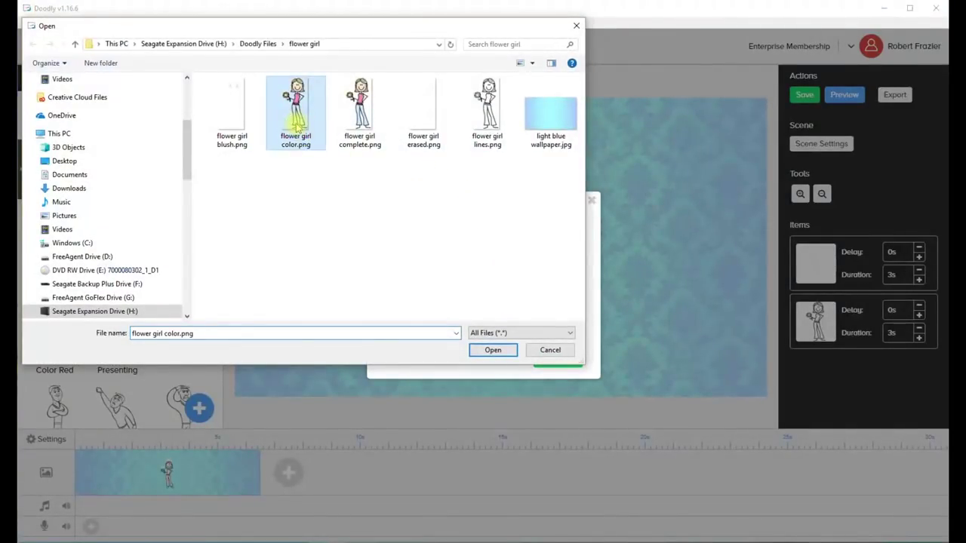
{"action": "left_click", "coordinate": [177, 334]}
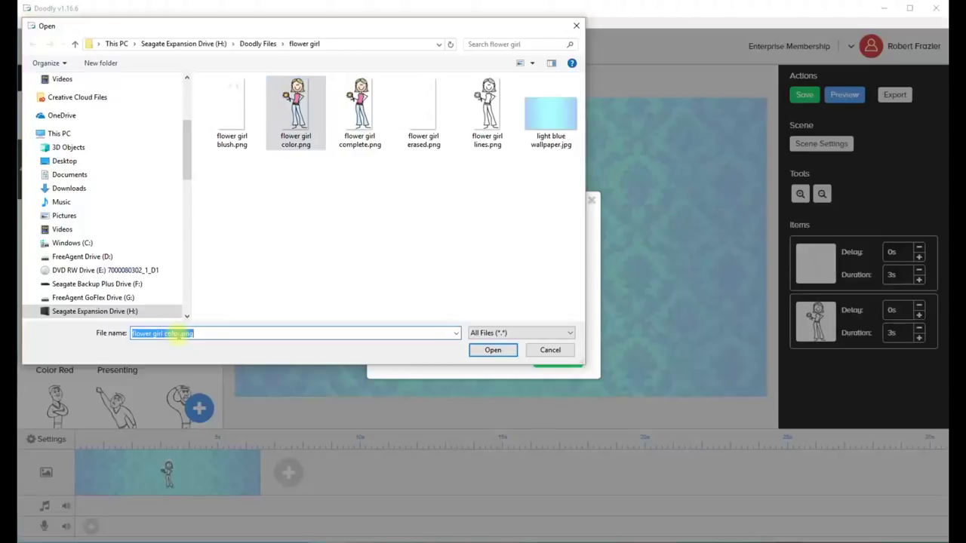
{"action": "left_click_drag", "start_coordinate": [179, 334], "coordinate": [124, 337]}
{"action": "key", "text": "ctrl+c"}
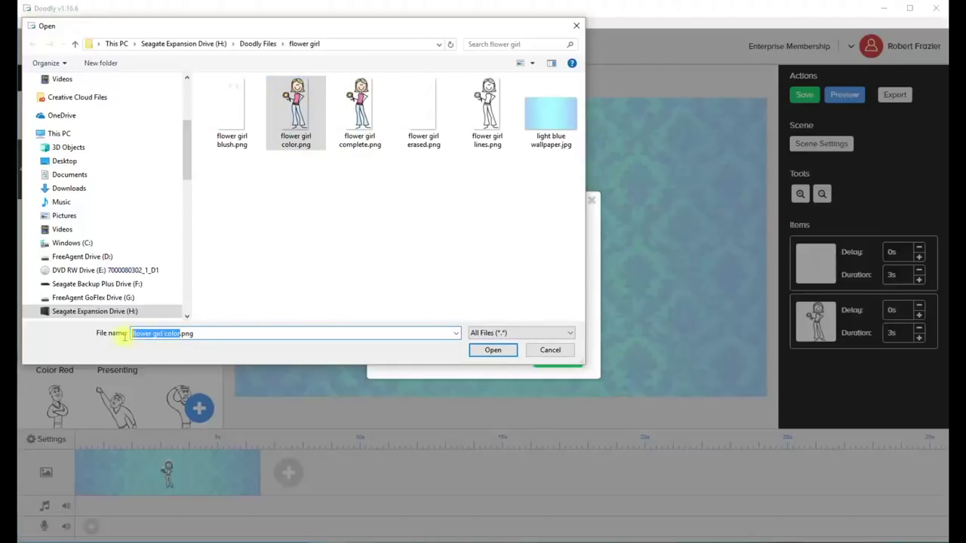
{"action": "left_click", "coordinate": [496, 350]}
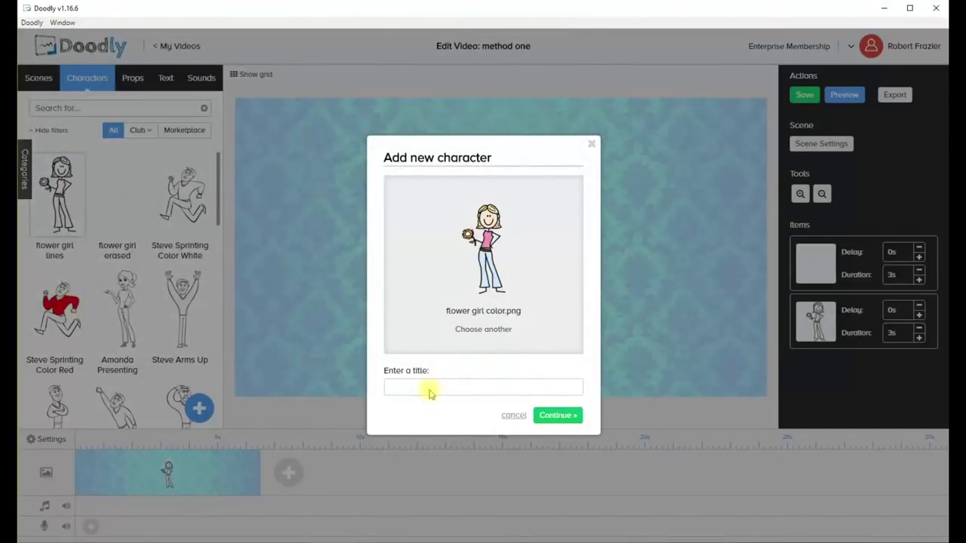
{"action": "left_click", "coordinate": [429, 389]}
{"action": "key", "text": "ctrl+v"}
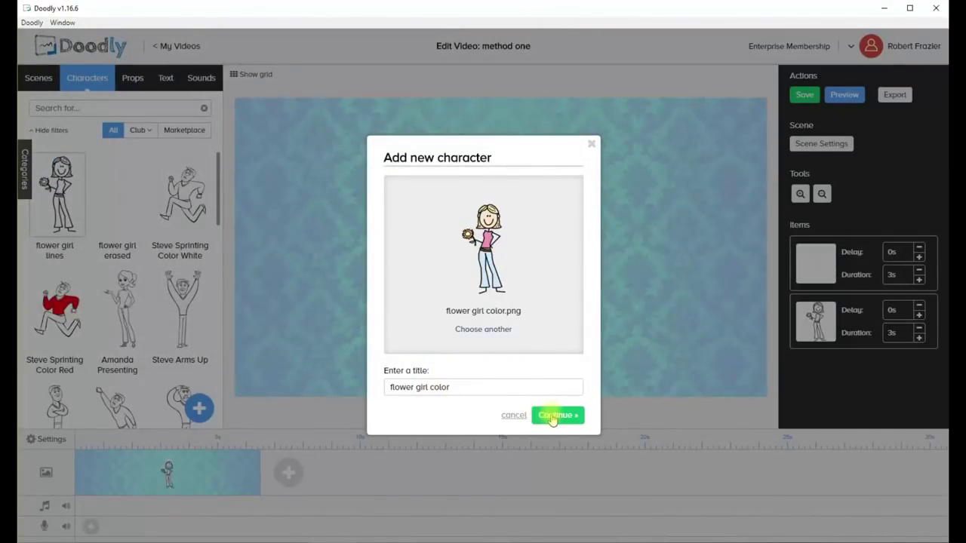
{"action": "left_click", "coordinate": [552, 416]}
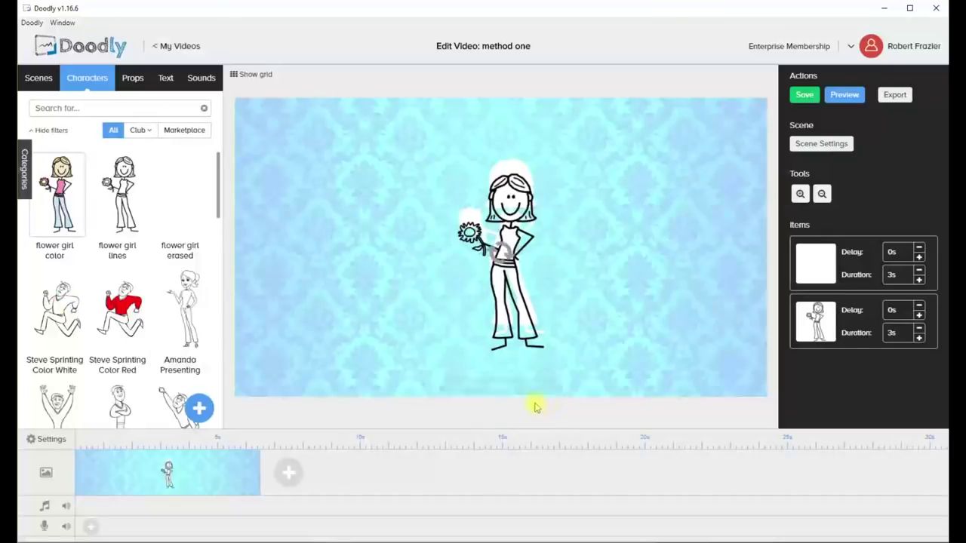
- Import flower girl blush.png as a new character, reusing its file name "flower girl blush" as the title
{"action": "left_click", "coordinate": [198, 408]}
{"action": "left_click", "coordinate": [473, 274]}
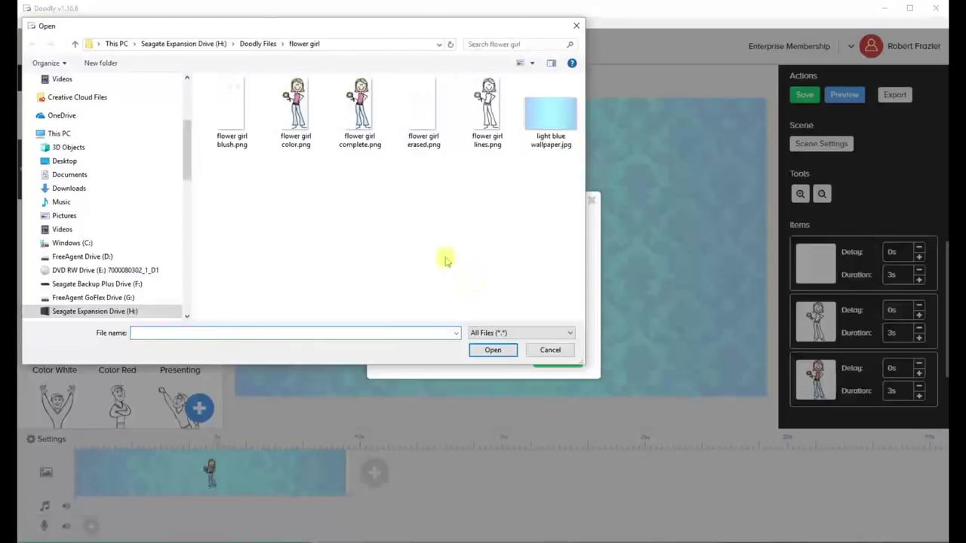
{"action": "left_click", "coordinate": [232, 113]}
{"action": "left_click", "coordinate": [181, 333]}
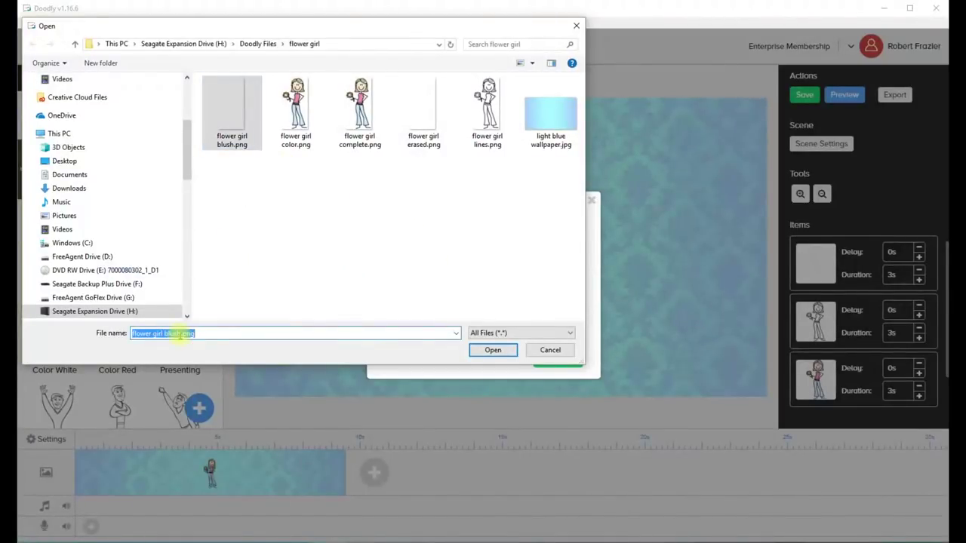
{"action": "left_click_drag", "start_coordinate": [181, 333], "coordinate": [117, 336]}
{"action": "key", "text": "ctrl+c"}
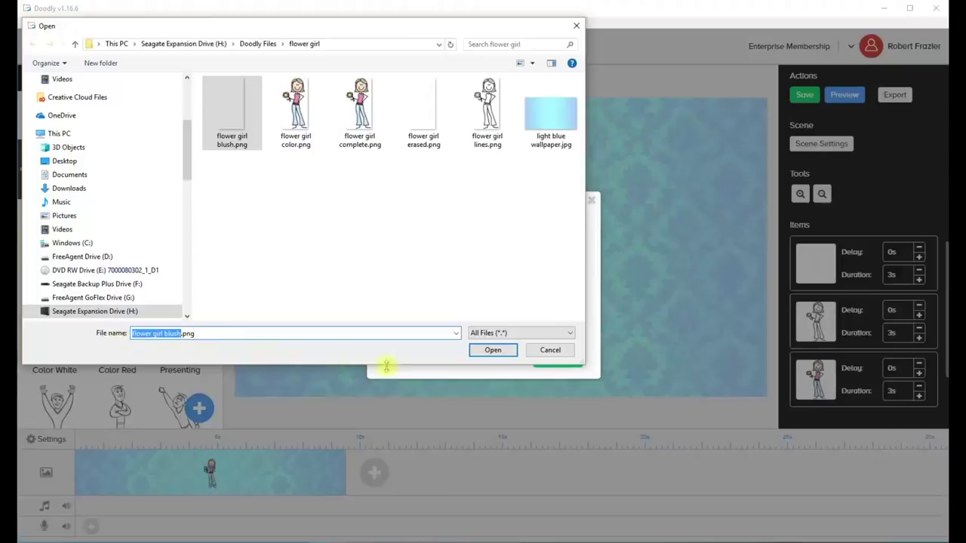
{"action": "left_click", "coordinate": [492, 350]}
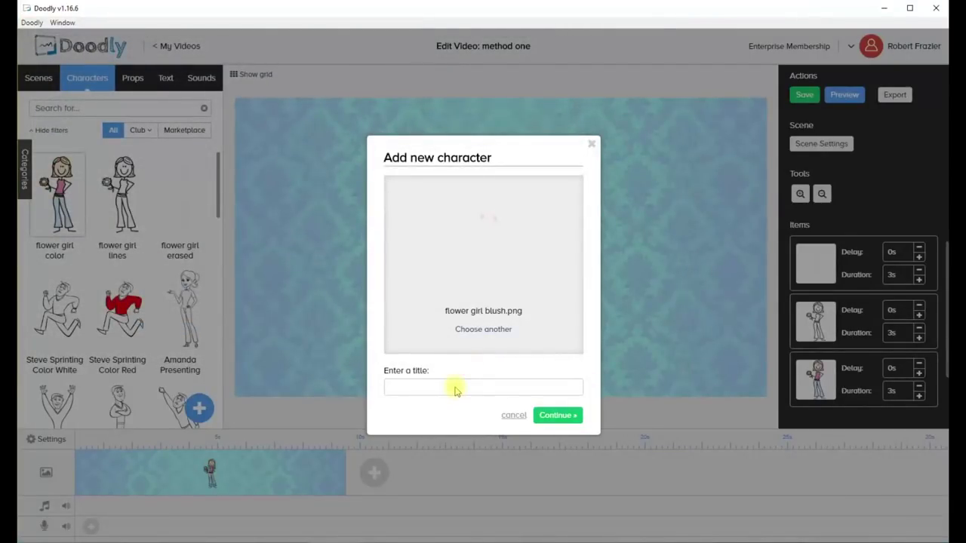
{"action": "left_click", "coordinate": [455, 388]}
{"action": "key", "text": "ctrl+v"}
{"action": "left_click", "coordinate": [559, 416]}
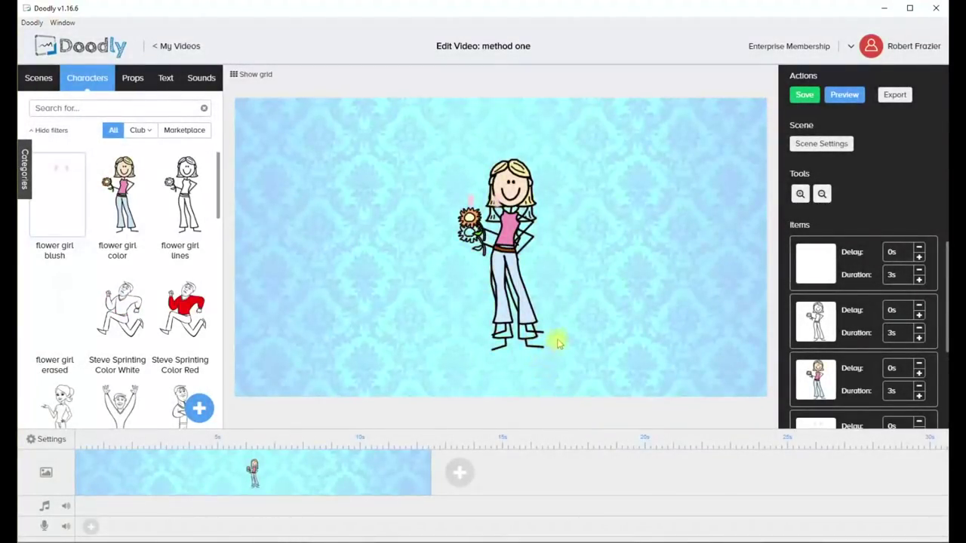
- Nudge the flower girl lines image up until it lines up with the erased and color images
{"action": "left_click", "coordinate": [829, 274]}
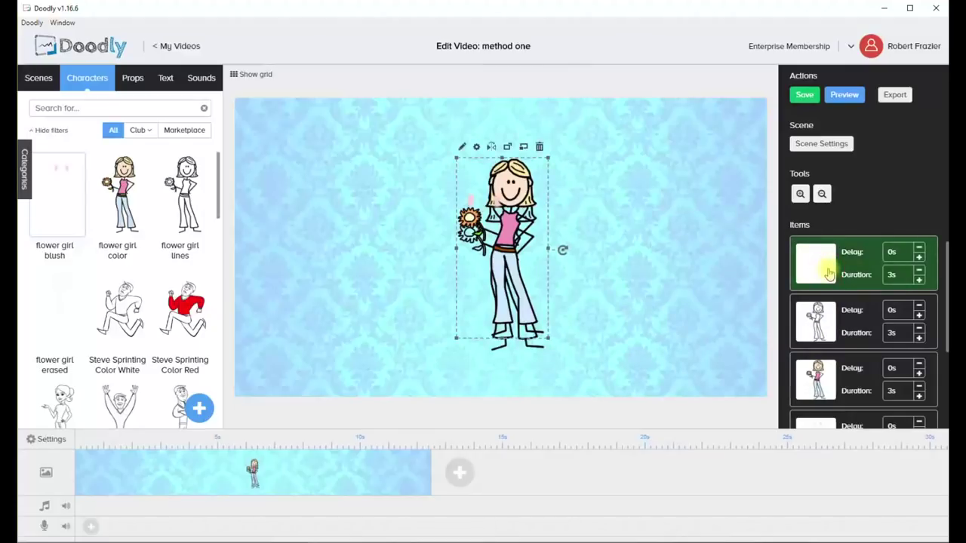
{"action": "left_click", "coordinate": [861, 325]}
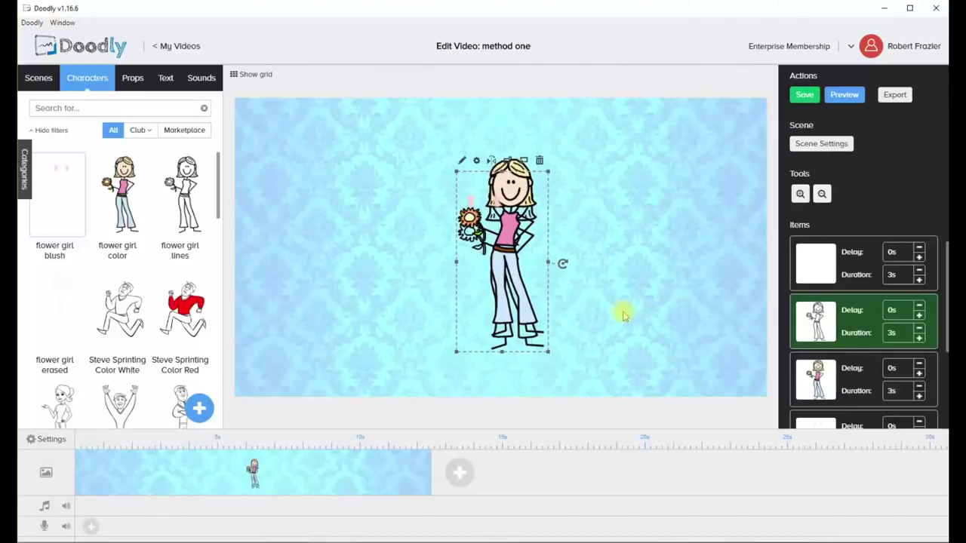
{"action": "key", "text": "Up"}
{"action": "key", "text": "Up"}
{"action": "key", "text": "Up"}
{"action": "key", "text": "Up"}
{"action": "key", "text": "Up"}
{"action": "key", "text": "Up"}
{"action": "key", "text": "Up"}
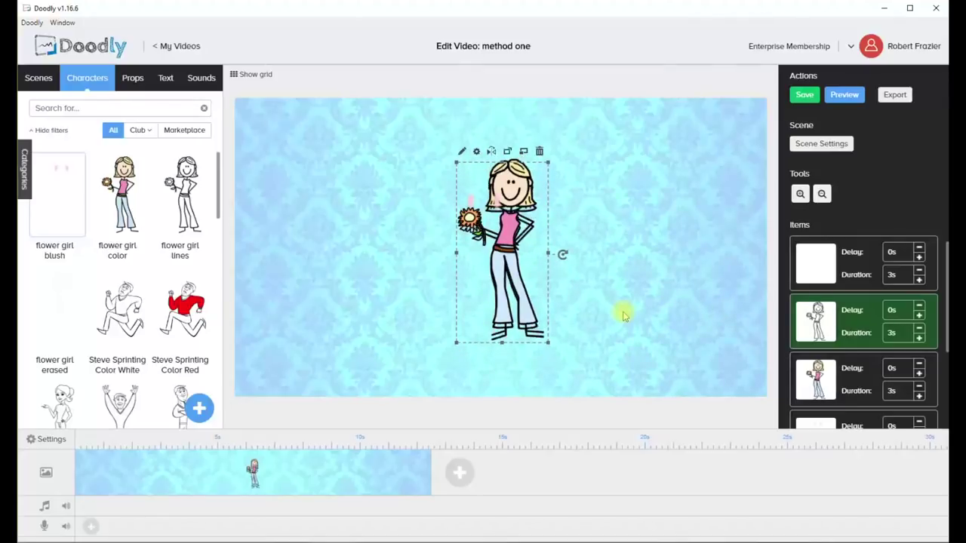
{"action": "key", "text": "Up"}
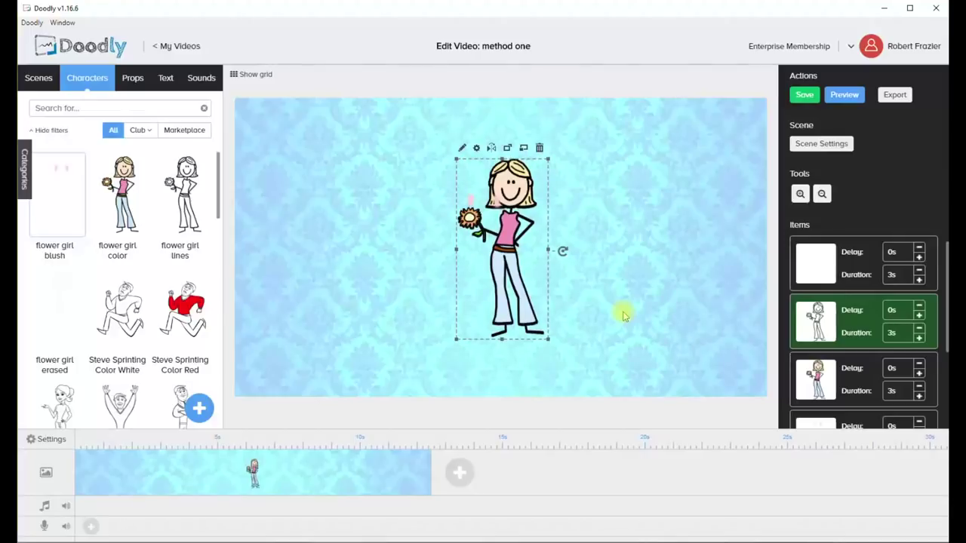
{"action": "key", "text": "Up"}
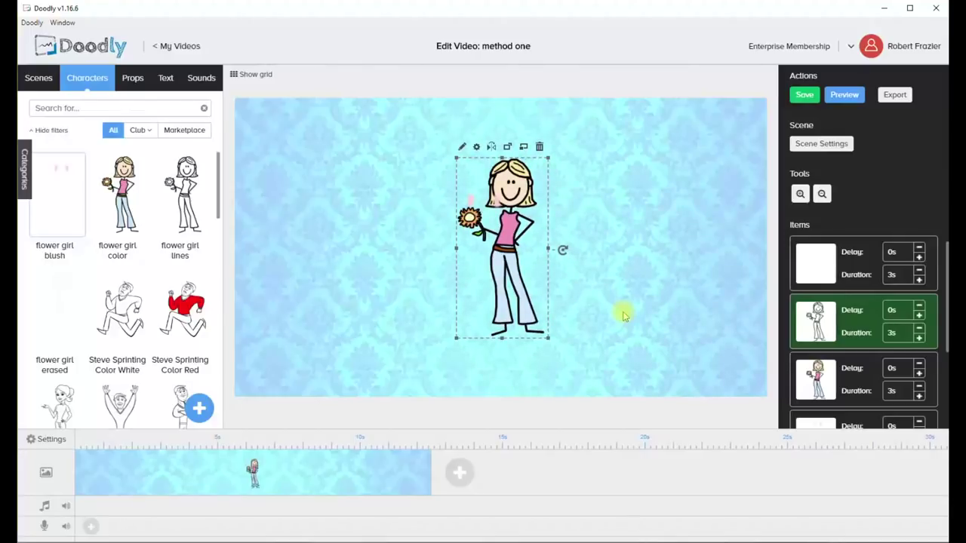
- Move the flower girl blush image onto the girl's face and nudge it into alignment with the other layers
{"action": "scroll", "coordinate": [859, 370], "scroll_direction": "down", "scroll_amount": 1}
{"action": "left_click", "coordinate": [857, 370]}
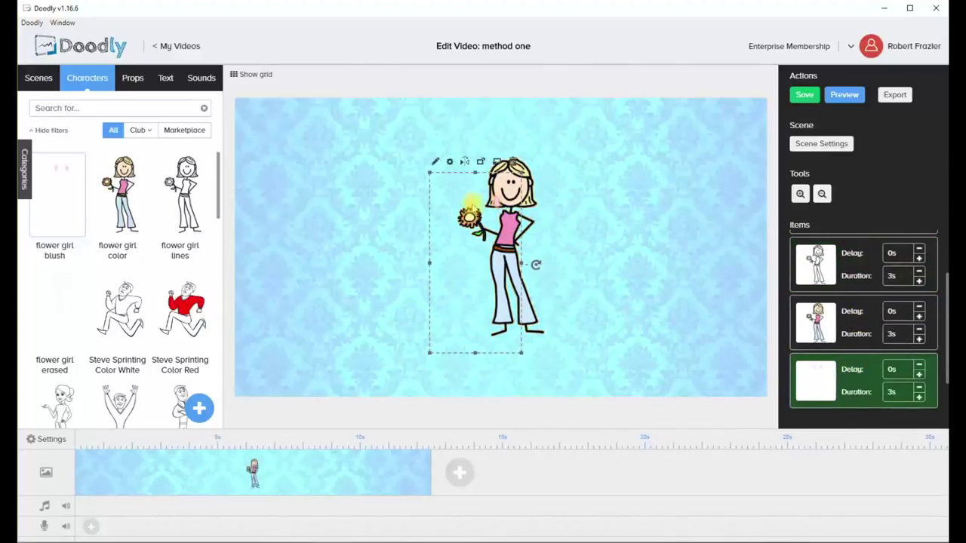
{"action": "left_click_drag", "start_coordinate": [469, 200], "coordinate": [497, 189]}
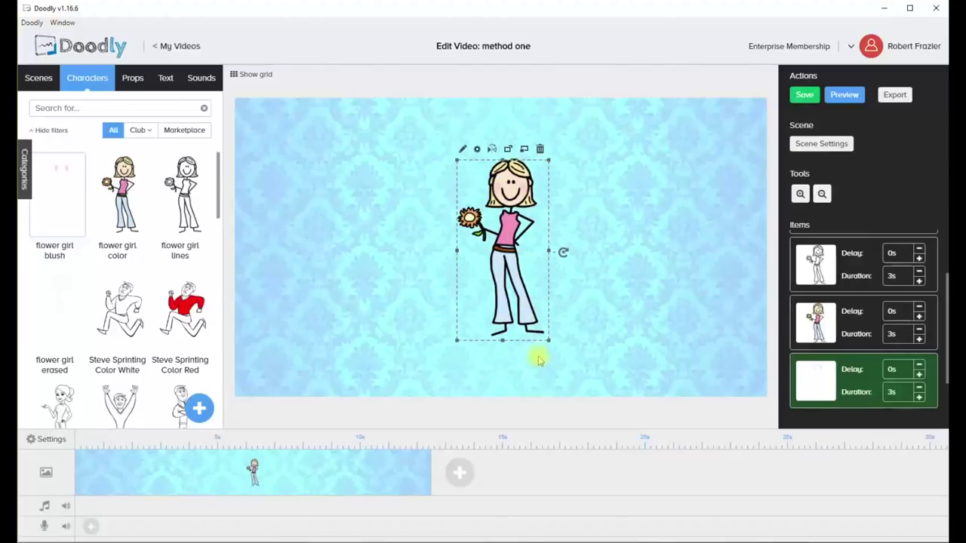
{"action": "key", "text": "Right"}
{"action": "key", "text": "Up"}
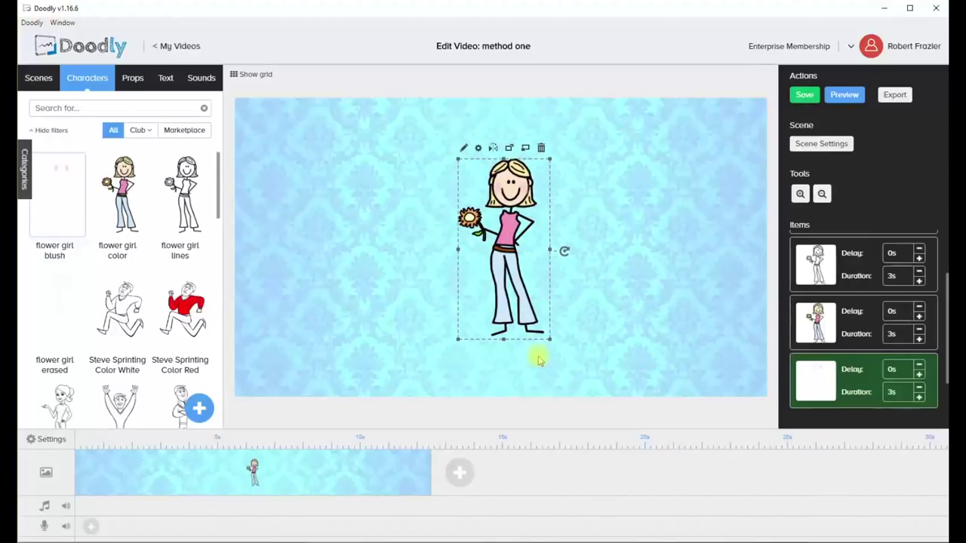
{"action": "key", "text": "Up"}
{"action": "key", "text": "Up"}
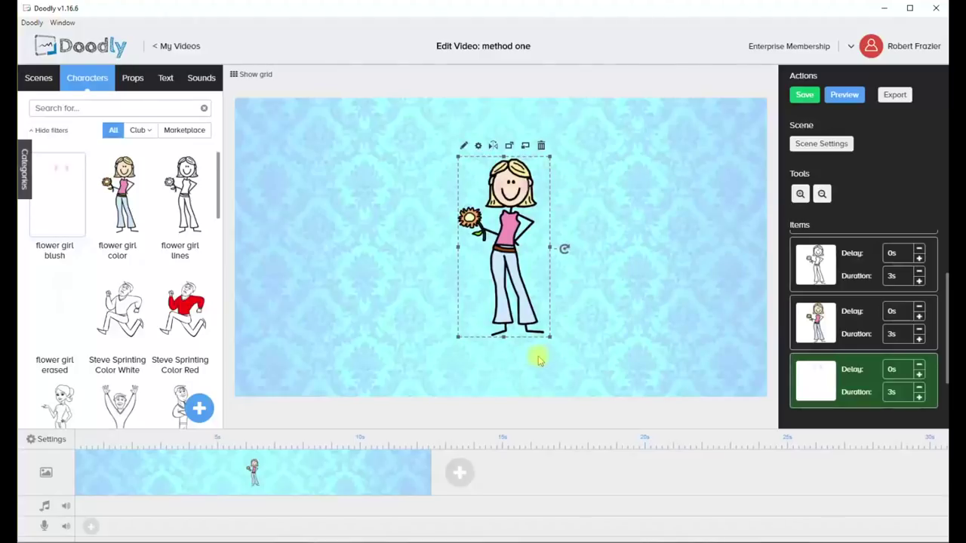
{"action": "key", "text": "Left"}
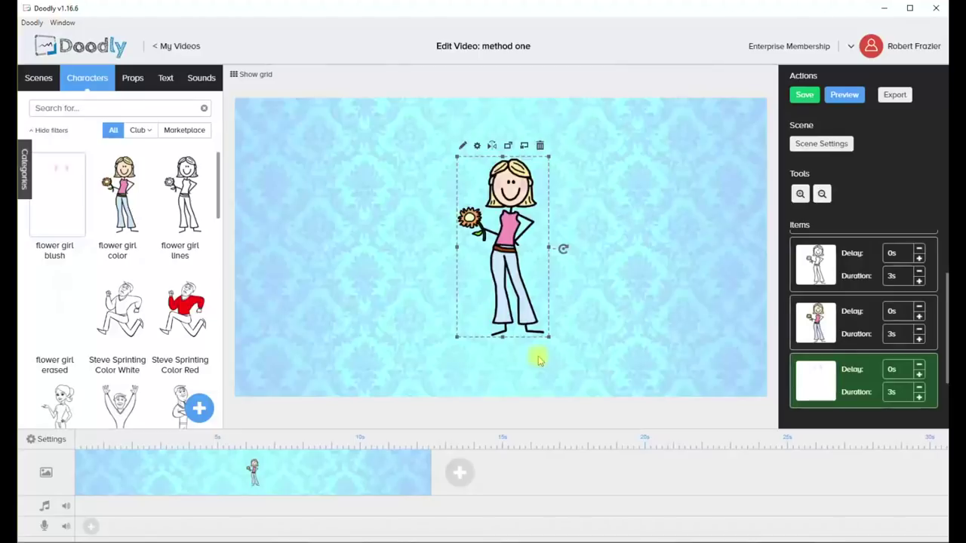
- Select the flower girl lines item in the scene and open it for reveal path editing
{"action": "left_click", "coordinate": [855, 273]}
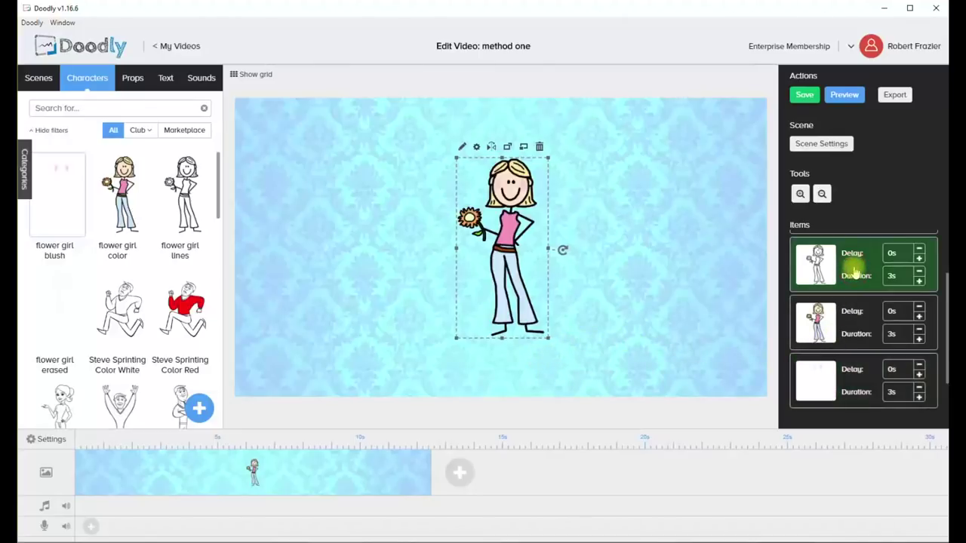
{"action": "scroll", "coordinate": [848, 320], "scroll_direction": "up", "scroll_amount": 1}
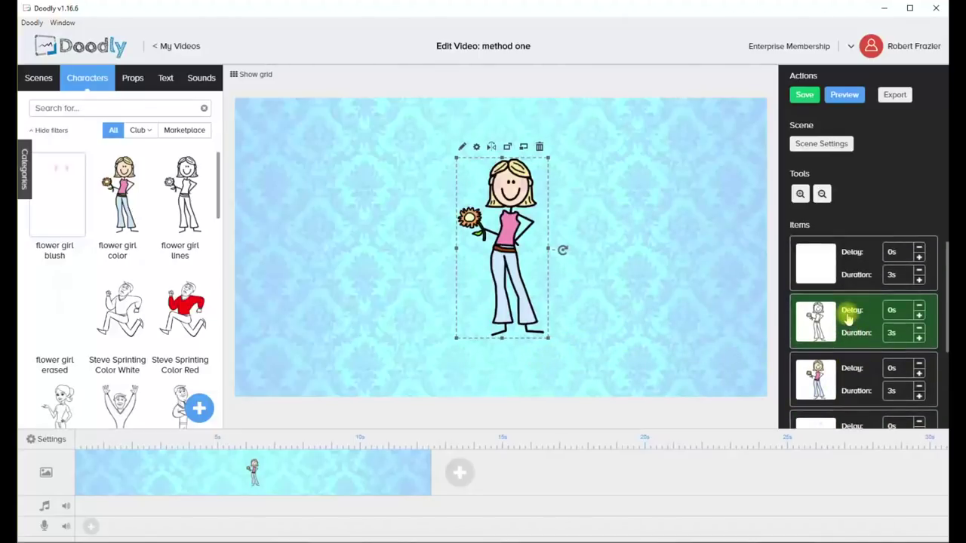
{"action": "left_click", "coordinate": [857, 277]}
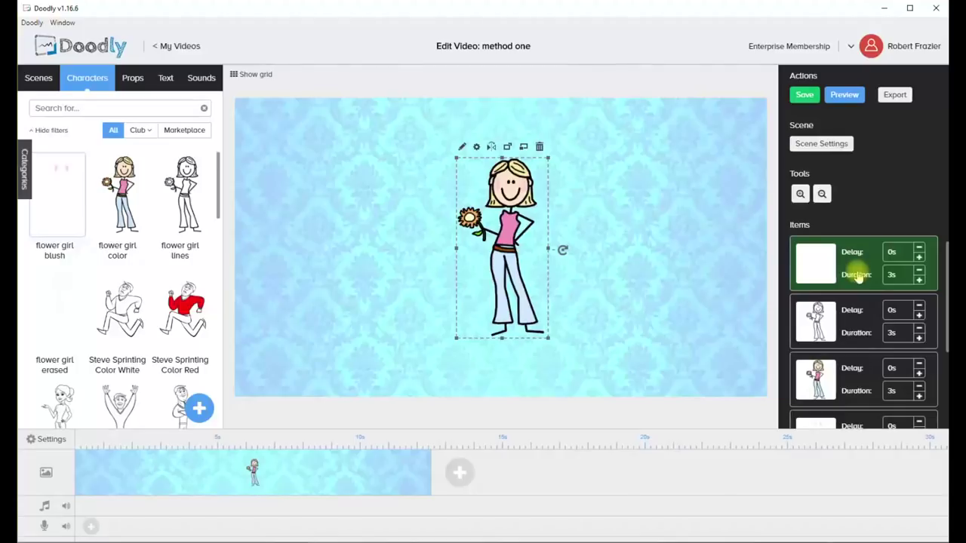
{"action": "left_click", "coordinate": [855, 320]}
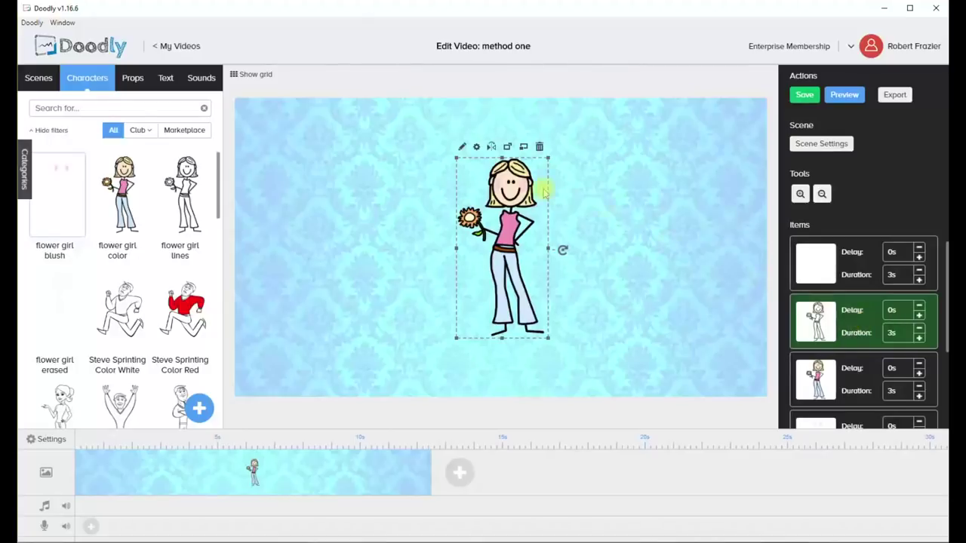
{"action": "left_click", "coordinate": [462, 148]}
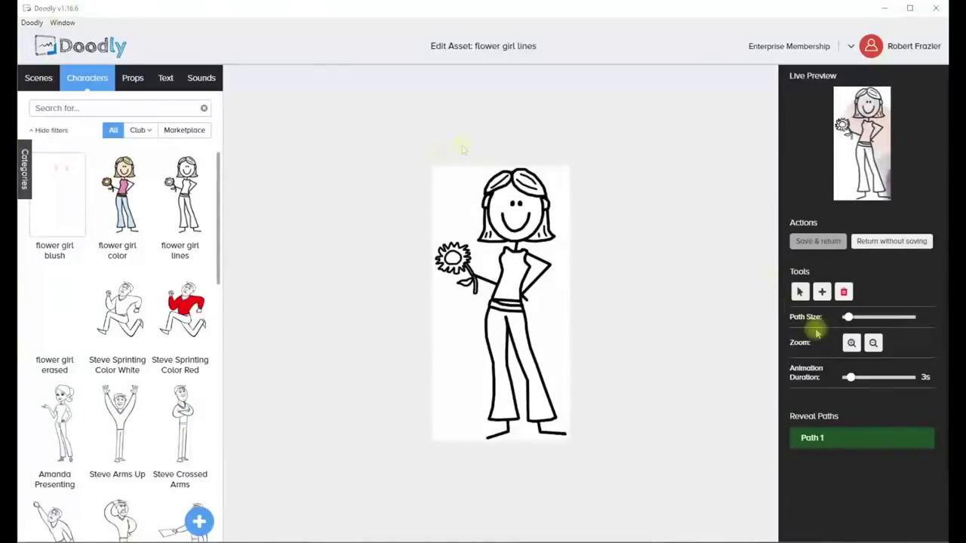
{"action": "left_click", "coordinate": [851, 343]}
{"action": "left_click", "coordinate": [852, 343]}
{"action": "left_click", "coordinate": [851, 343]}
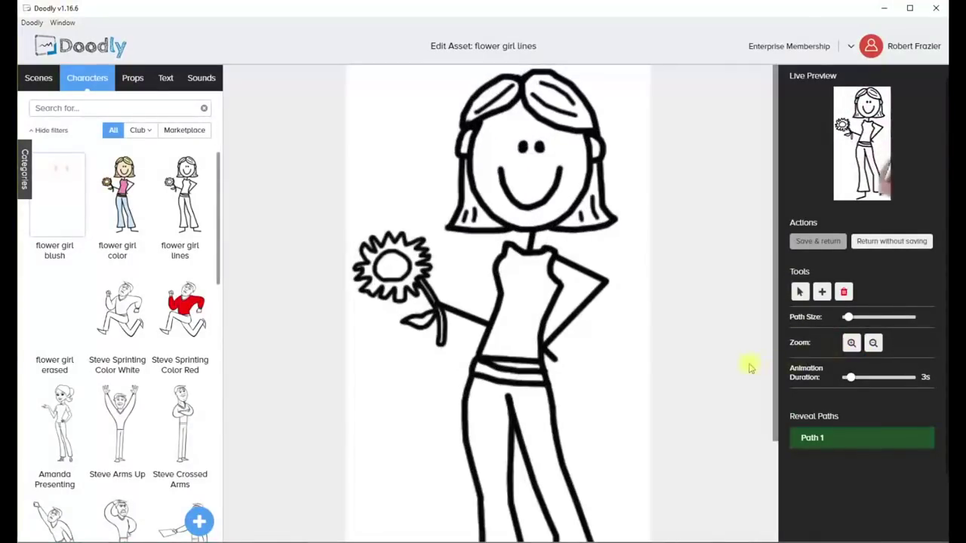
- Enlarge the path size slightly and trace the first reveal path along the face outline, from the right ear around the chin to the left hairline
{"action": "left_click_drag", "start_coordinate": [848, 317], "coordinate": [860, 317]}
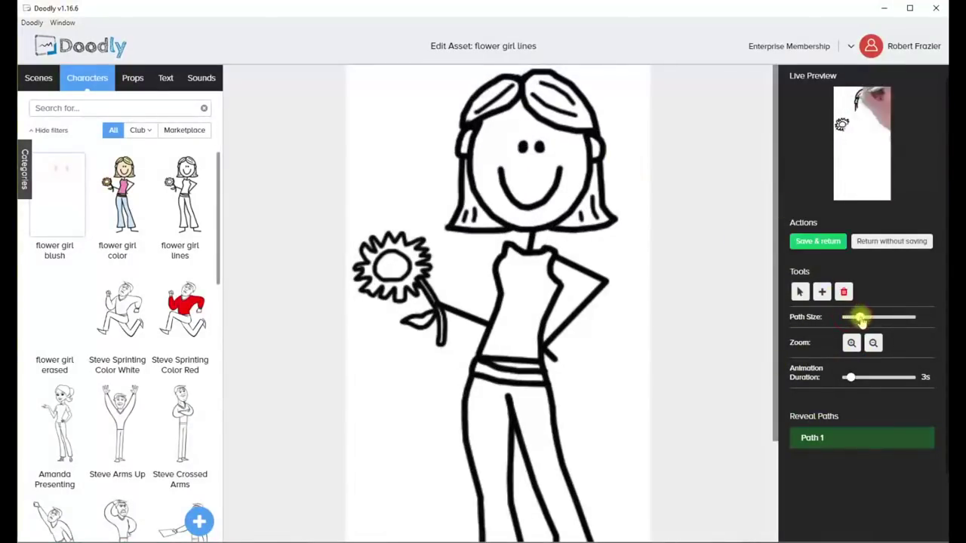
{"action": "left_click", "coordinate": [587, 137]}
{"action": "left_click", "coordinate": [590, 151]}
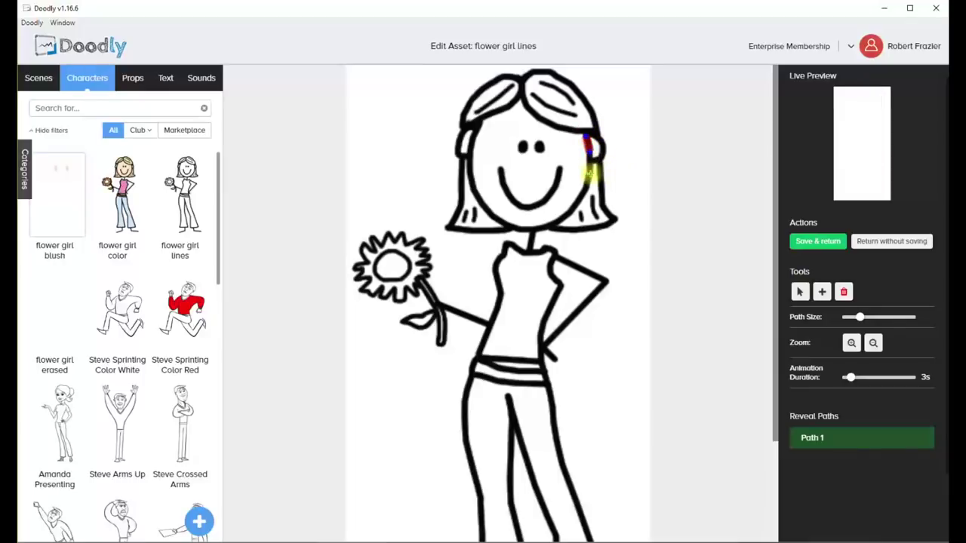
{"action": "left_click", "coordinate": [589, 172]}
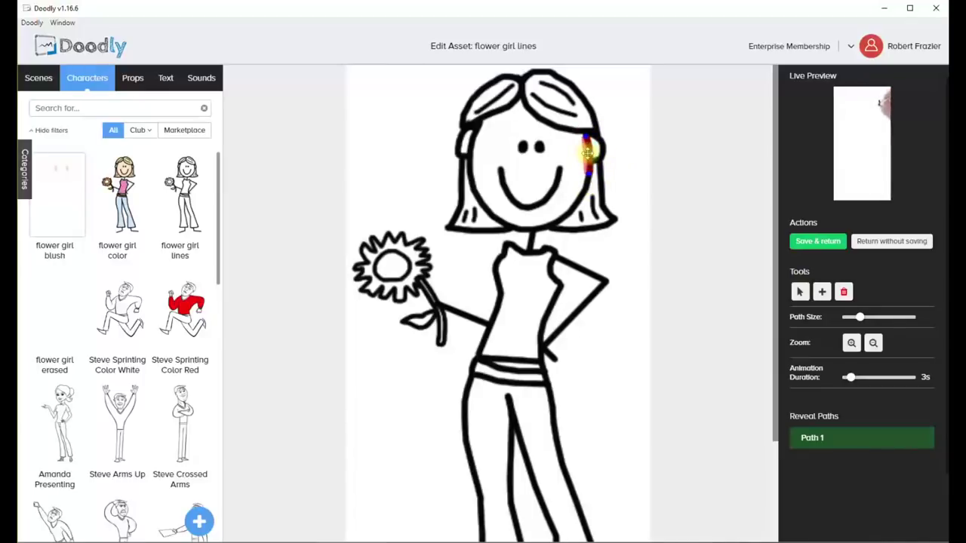
{"action": "mouse_move", "coordinate": [589, 153]}
{"action": "left_mouse_down"}
{"action": "mouse_move", "coordinate": [565, 213]}
{"action": "mouse_move", "coordinate": [524, 229]}
{"action": "mouse_move", "coordinate": [533, 225]}
{"action": "left_mouse_up"}
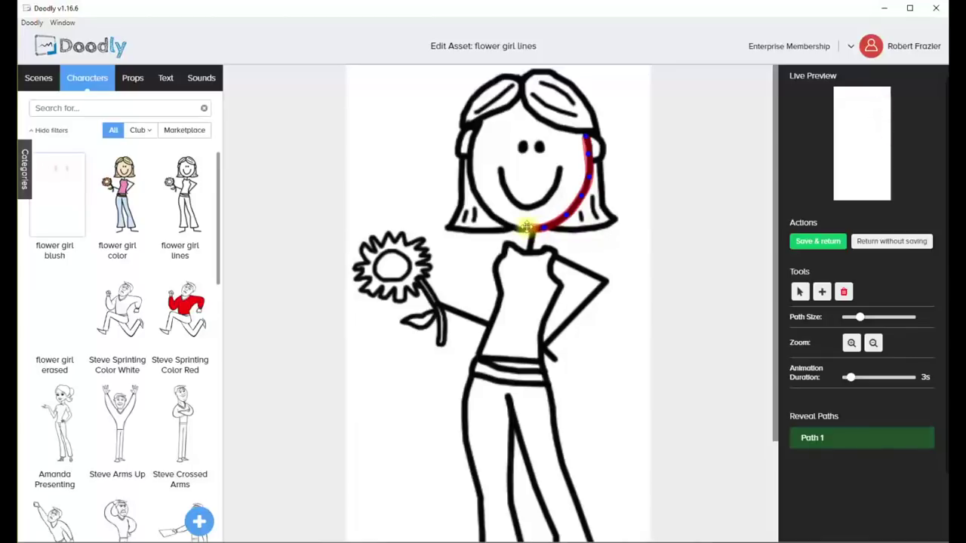
{"action": "mouse_move", "coordinate": [542, 225]}
{"action": "left_mouse_down"}
{"action": "mouse_move", "coordinate": [504, 226]}
{"action": "mouse_move", "coordinate": [524, 221]}
{"action": "mouse_move", "coordinate": [504, 224]}
{"action": "mouse_move", "coordinate": [483, 203]}
{"action": "mouse_move", "coordinate": [470, 167]}
{"action": "mouse_move", "coordinate": [481, 120]}
{"action": "left_mouse_up"}
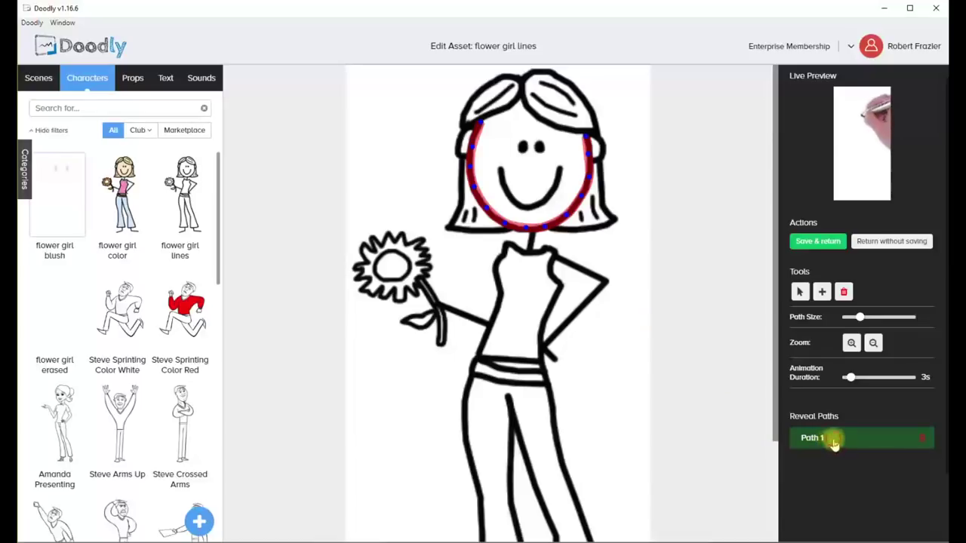
{"action": "left_click", "coordinate": [560, 125]}
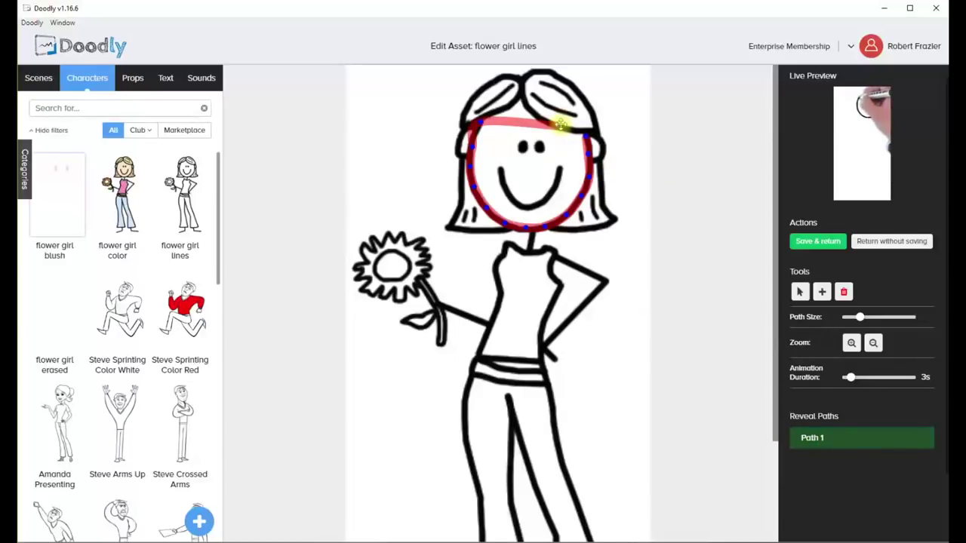
- Add two new reveal paths, one tracing the ear on the right of the face and one tracing the ear on the left
{"action": "scroll", "coordinate": [875, 498], "scroll_direction": "down", "scroll_amount": 2}
{"action": "left_click", "coordinate": [895, 522]}
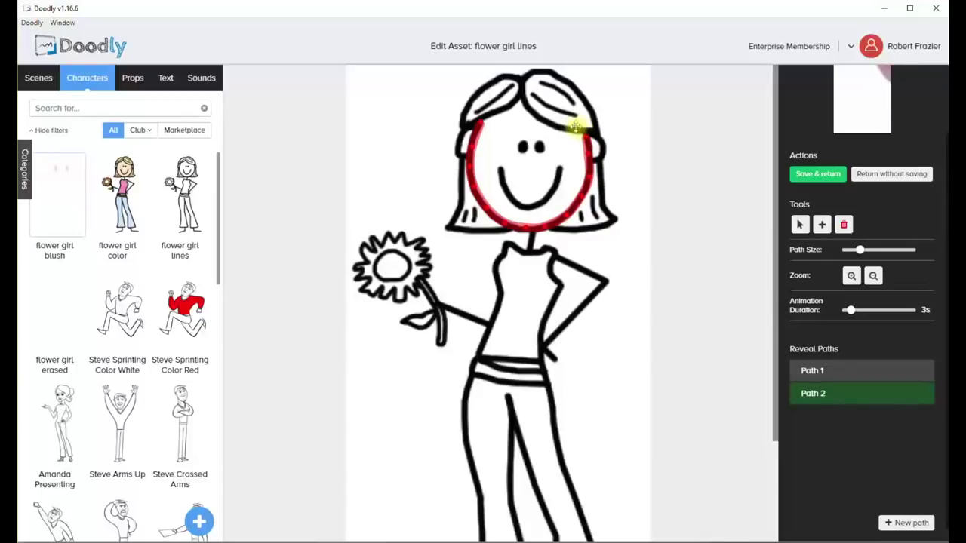
{"action": "mouse_move", "coordinate": [575, 127]}
{"action": "left_mouse_down"}
{"action": "mouse_move", "coordinate": [608, 153]}
{"action": "mouse_move", "coordinate": [598, 158]}
{"action": "left_mouse_up"}
{"action": "left_click", "coordinate": [923, 522]}
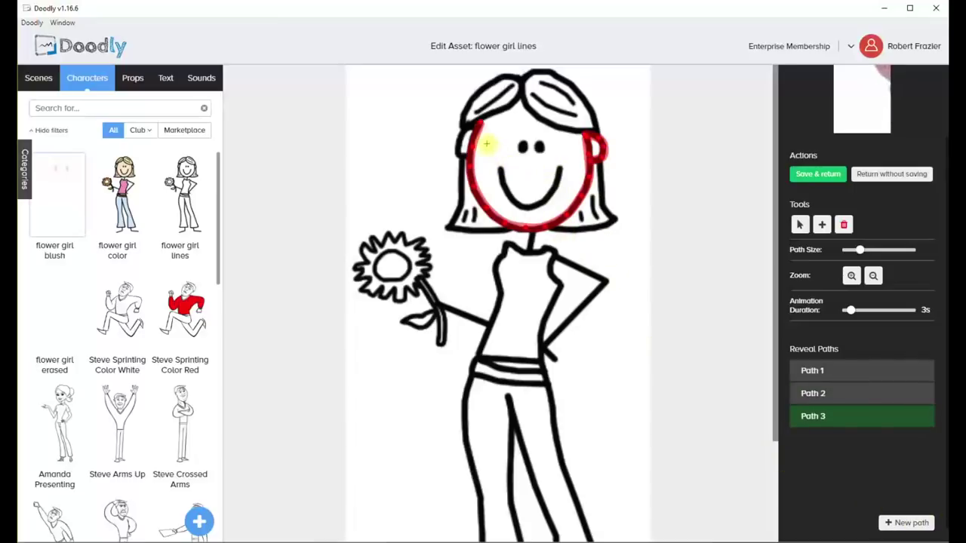
{"action": "mouse_move", "coordinate": [477, 127]}
{"action": "left_mouse_down"}
{"action": "mouse_move", "coordinate": [459, 154]}
{"action": "mouse_move", "coordinate": [490, 148]}
{"action": "mouse_move", "coordinate": [458, 147]}
{"action": "left_mouse_up"}
- Add two new reveal paths that outline the hair, one for each side of the parting, running down to the chin
{"action": "left_click", "coordinate": [902, 522]}
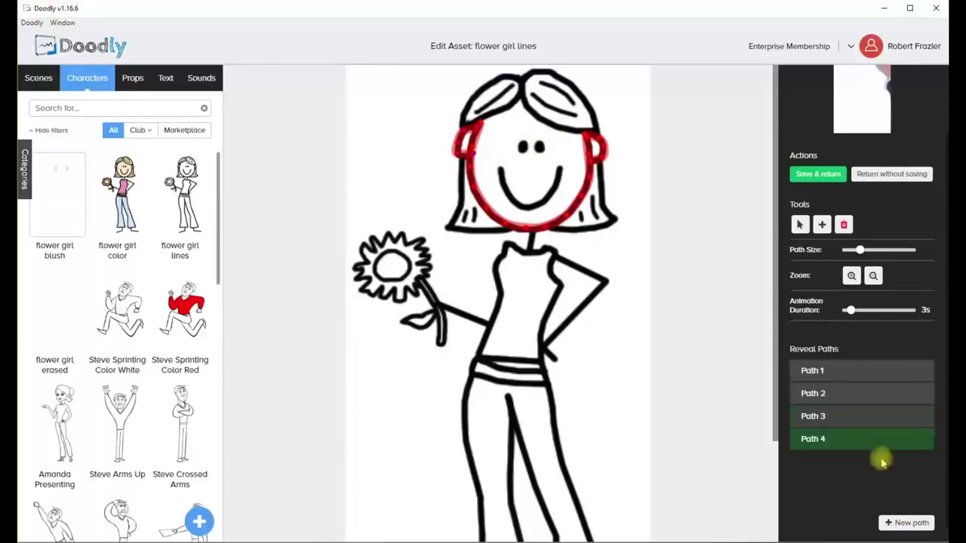
{"action": "mouse_move", "coordinate": [597, 130]}
{"action": "left_mouse_down"}
{"action": "mouse_move", "coordinate": [529, 110]}
{"action": "mouse_move", "coordinate": [531, 73]}
{"action": "mouse_move", "coordinate": [560, 73]}
{"action": "mouse_move", "coordinate": [587, 93]}
{"action": "mouse_move", "coordinate": [601, 136]}
{"action": "mouse_move", "coordinate": [616, 129]}
{"action": "mouse_move", "coordinate": [599, 139]}
{"action": "mouse_move", "coordinate": [604, 162]}
{"action": "left_mouse_up"}
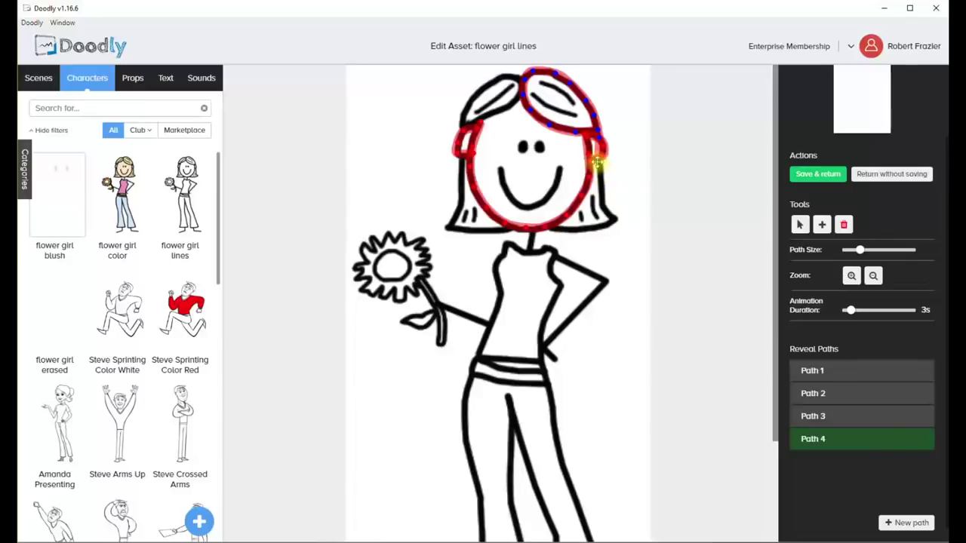
{"action": "mouse_move", "coordinate": [598, 164]}
{"action": "left_mouse_down"}
{"action": "mouse_move", "coordinate": [617, 225]}
{"action": "mouse_move", "coordinate": [551, 228]}
{"action": "left_mouse_up"}
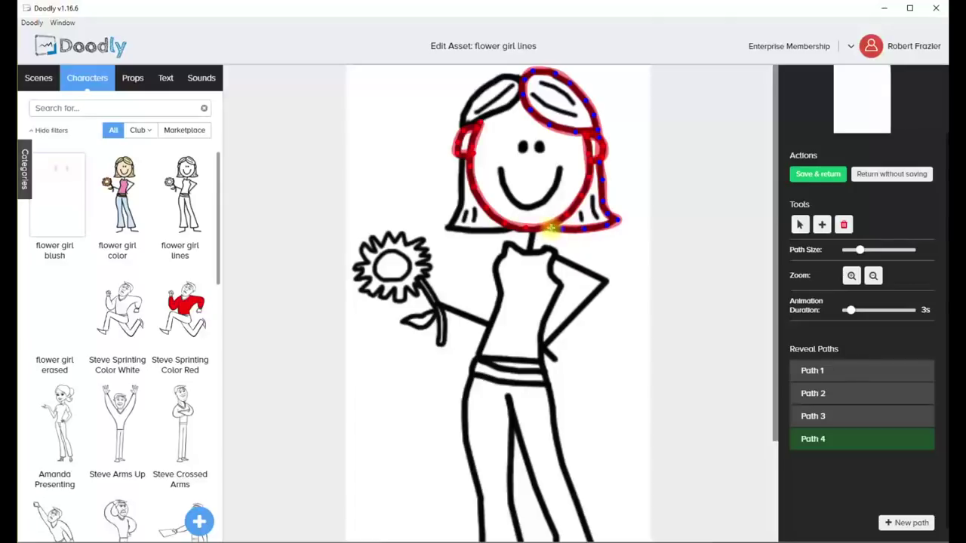
{"action": "left_click", "coordinate": [909, 523]}
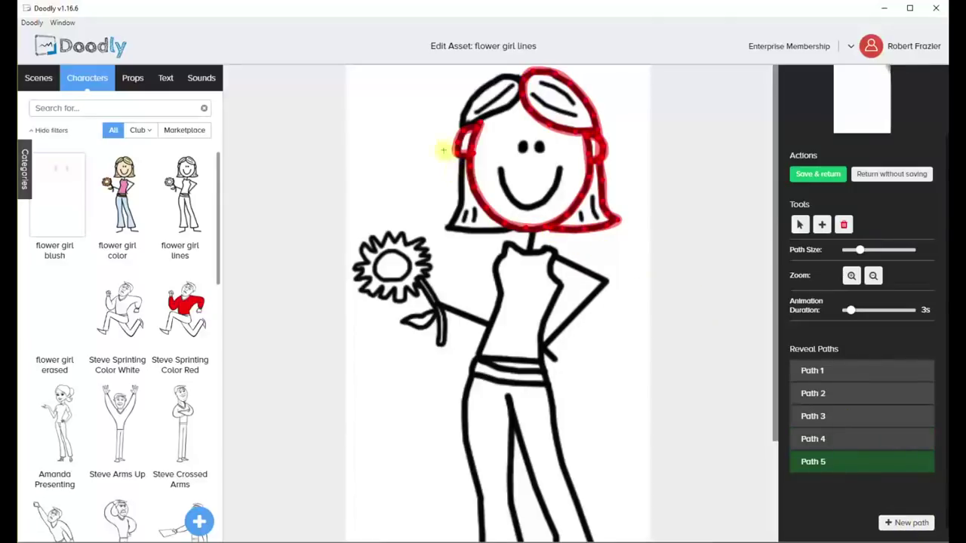
{"action": "mouse_move", "coordinate": [461, 126]}
{"action": "left_mouse_down"}
{"action": "mouse_move", "coordinate": [480, 114]}
{"action": "mouse_move", "coordinate": [475, 100]}
{"action": "mouse_move", "coordinate": [479, 119]}
{"action": "mouse_move", "coordinate": [518, 104]}
{"action": "mouse_move", "coordinate": [519, 68]}
{"action": "mouse_move", "coordinate": [511, 77]}
{"action": "left_mouse_up"}
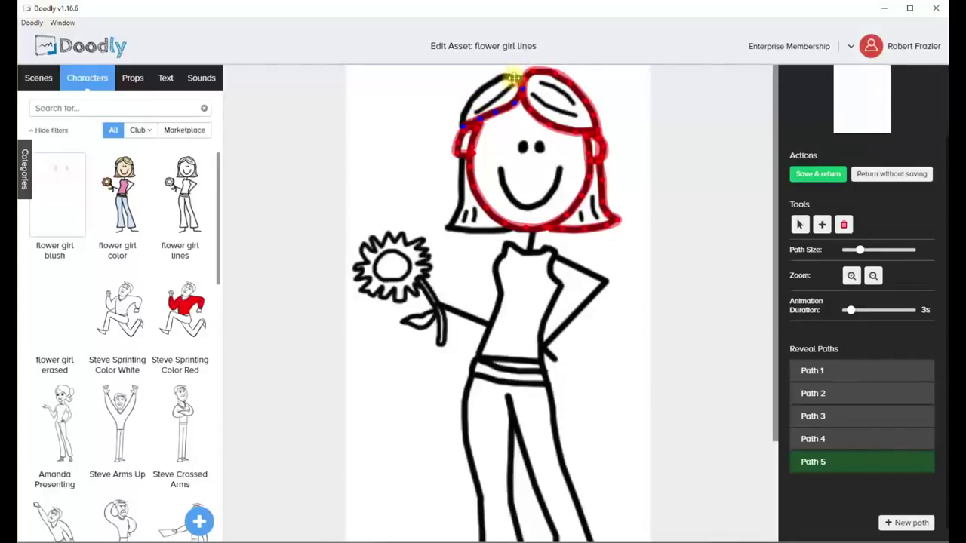
{"action": "mouse_move", "coordinate": [513, 76]}
{"action": "left_mouse_down"}
{"action": "mouse_move", "coordinate": [487, 97]}
{"action": "mouse_move", "coordinate": [475, 92]}
{"action": "mouse_move", "coordinate": [463, 118]}
{"action": "mouse_move", "coordinate": [462, 198]}
{"action": "mouse_move", "coordinate": [450, 227]}
{"action": "mouse_move", "coordinate": [478, 232]}
{"action": "mouse_move", "coordinate": [449, 226]}
{"action": "mouse_move", "coordinate": [540, 226]}
{"action": "left_mouse_up"}
- Add a new reveal path with a slightly larger path size and trace the smile from its right end to its left end
{"action": "left_click", "coordinate": [906, 523]}
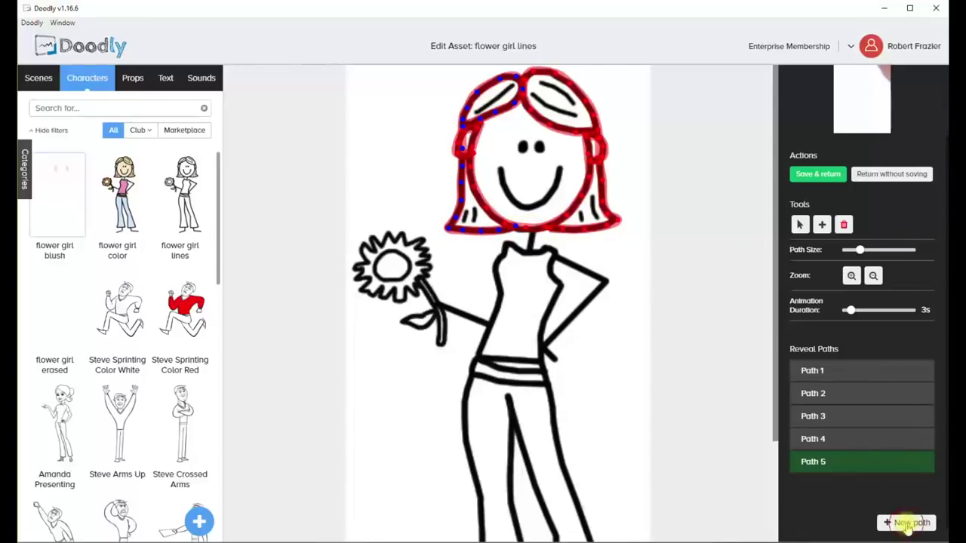
{"action": "left_click", "coordinate": [861, 250]}
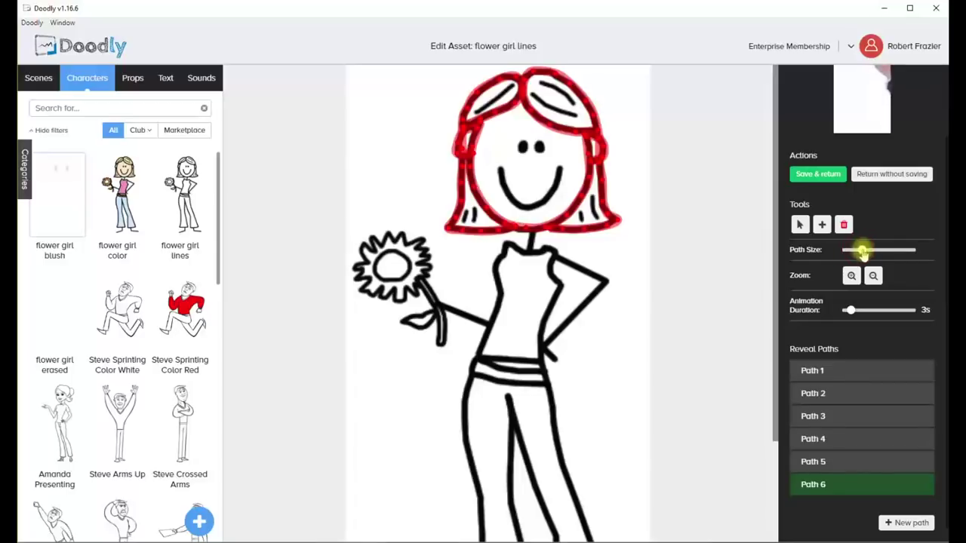
{"action": "left_click", "coordinate": [557, 167]}
{"action": "mouse_move", "coordinate": [559, 166]}
{"action": "left_mouse_down"}
{"action": "mouse_move", "coordinate": [551, 202]}
{"action": "mouse_move", "coordinate": [527, 209]}
{"action": "mouse_move", "coordinate": [537, 196]}
{"action": "mouse_move", "coordinate": [508, 197]}
{"action": "mouse_move", "coordinate": [500, 163]}
{"action": "left_mouse_up"}
- Add a new reveal path with a larger path size and cover both eyes with it
{"action": "left_click", "coordinate": [906, 522]}
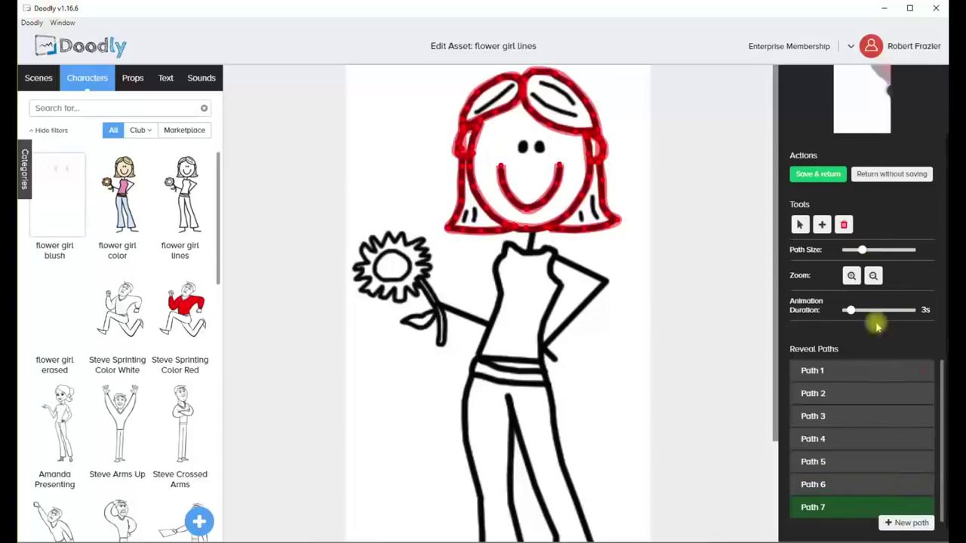
{"action": "left_click_drag", "start_coordinate": [862, 249], "coordinate": [868, 250]}
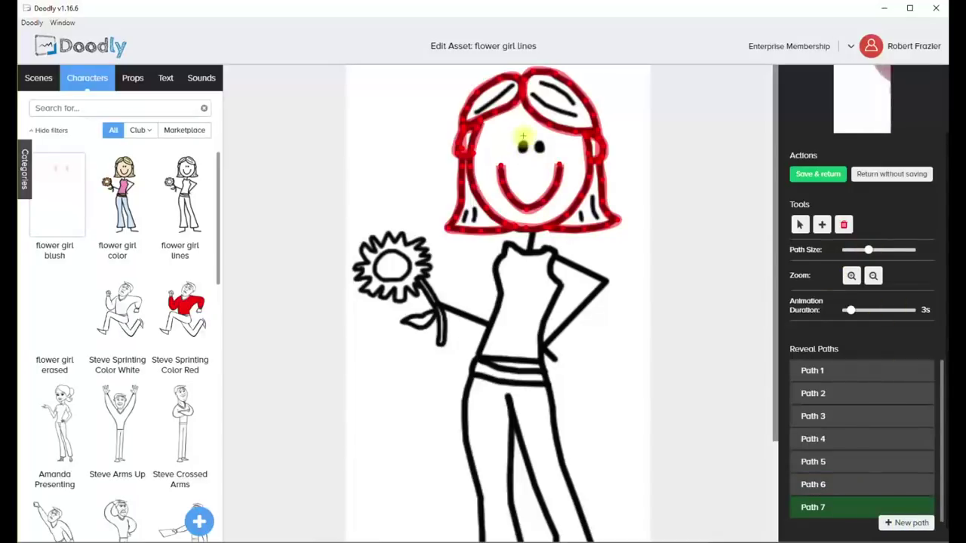
{"action": "mouse_move", "coordinate": [522, 136]}
{"action": "left_mouse_down"}
{"action": "mouse_move", "coordinate": [522, 157]}
{"action": "mouse_move", "coordinate": [541, 156]}
{"action": "left_mouse_up"}
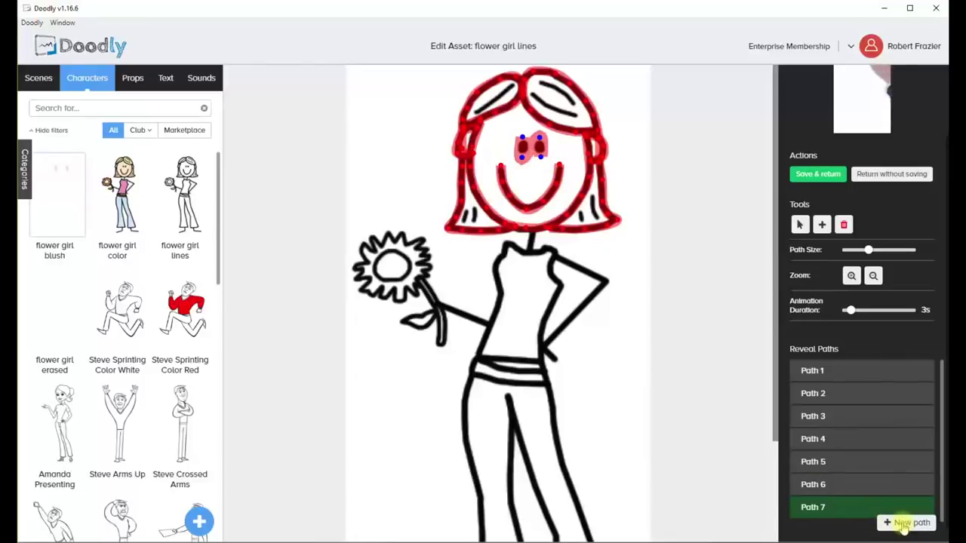
- Reduce the path size and trace the two strand lines inside the hair right of the parting, each as its own reveal path
{"action": "left_click", "coordinate": [903, 524]}
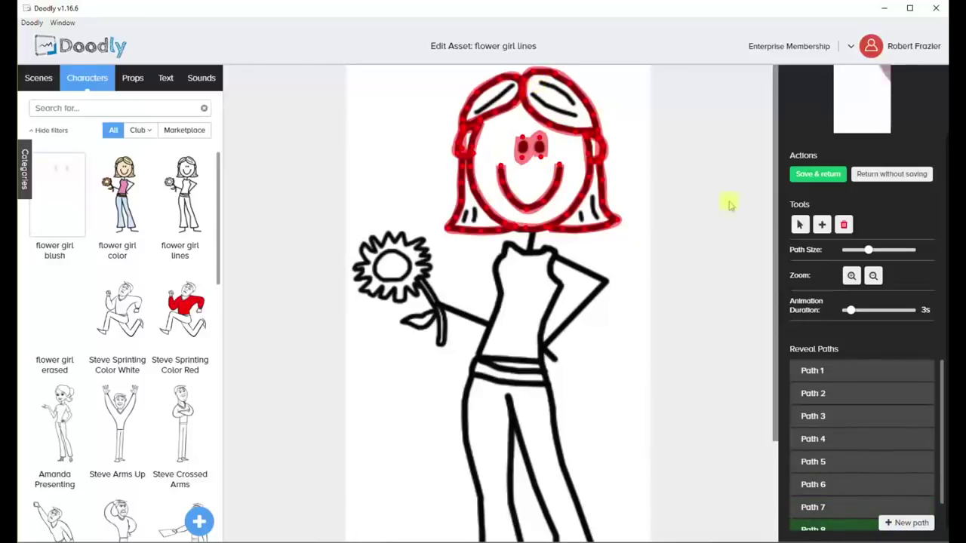
{"action": "left_click_drag", "start_coordinate": [868, 249], "coordinate": [860, 250]}
{"action": "left_click_drag", "start_coordinate": [536, 81], "coordinate": [577, 115]}
{"action": "left_click", "coordinate": [905, 523]}
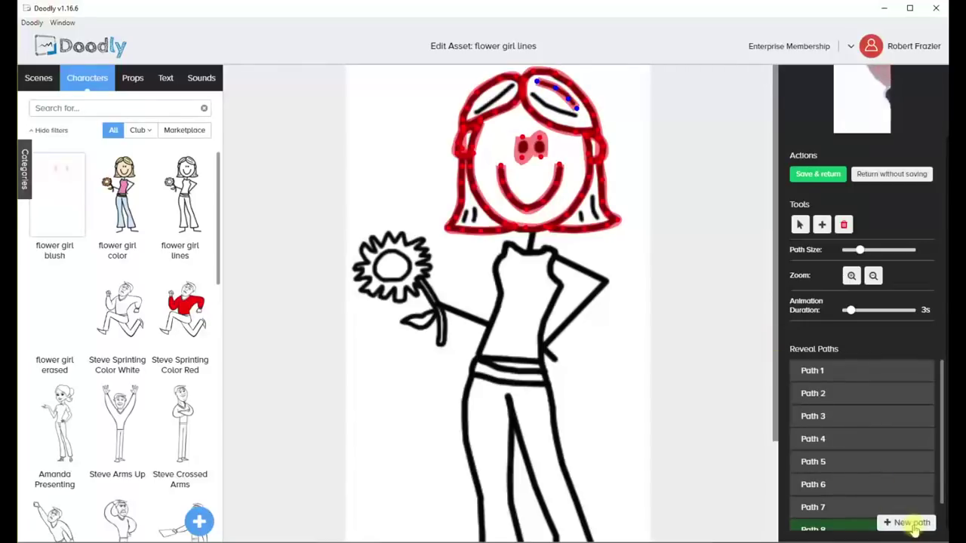
{"action": "left_click", "coordinate": [543, 103]}
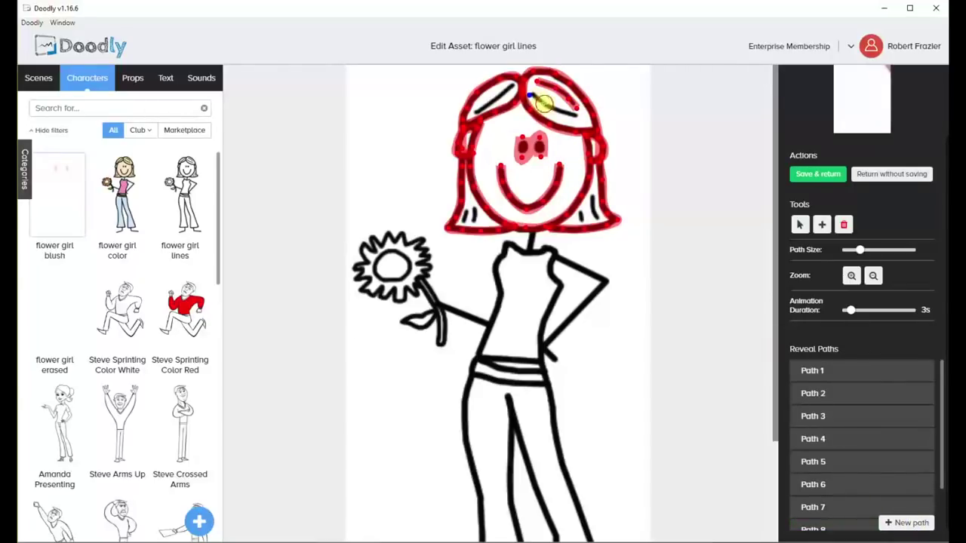
{"action": "left_click", "coordinate": [530, 96]}
{"action": "left_click_drag", "start_coordinate": [531, 96], "coordinate": [564, 110]}
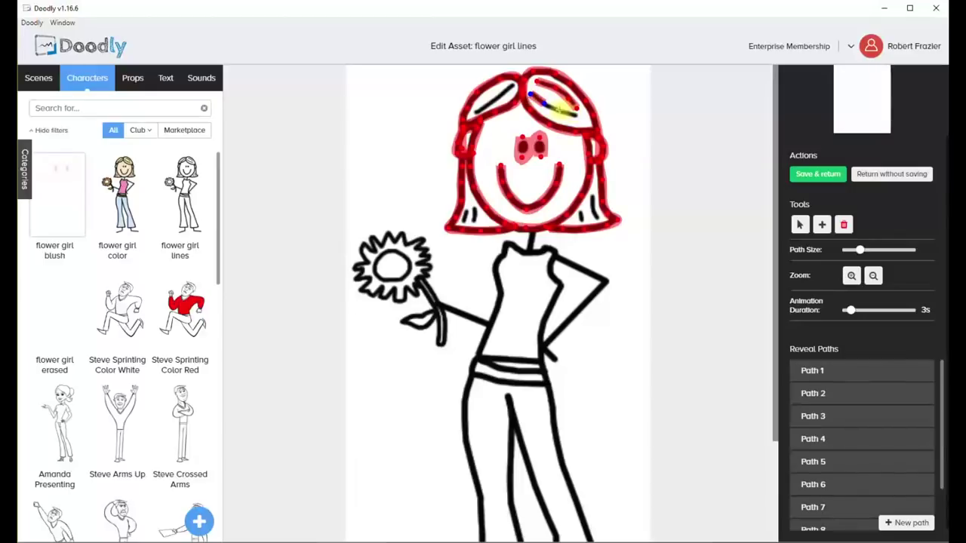
{"action": "left_click", "coordinate": [559, 111]}
{"action": "left_click", "coordinate": [579, 117]}
- Trace the strand left of the parting and the short strands at both lower hair ends, each as its own reveal path
{"action": "left_click", "coordinate": [907, 523]}
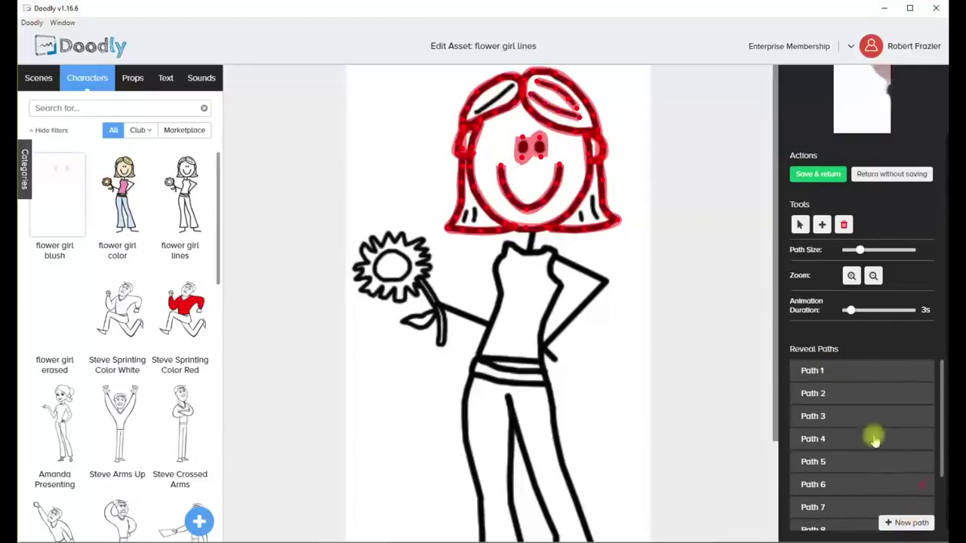
{"action": "mouse_move", "coordinate": [515, 83]}
{"action": "left_mouse_down"}
{"action": "mouse_move", "coordinate": [480, 110]}
{"action": "mouse_move", "coordinate": [489, 104]}
{"action": "left_mouse_up"}
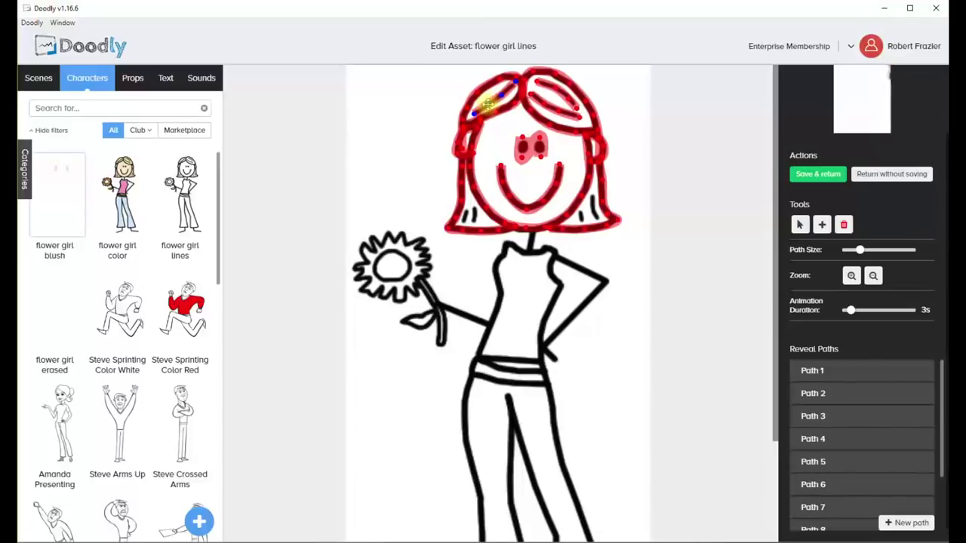
{"action": "left_click", "coordinate": [905, 522]}
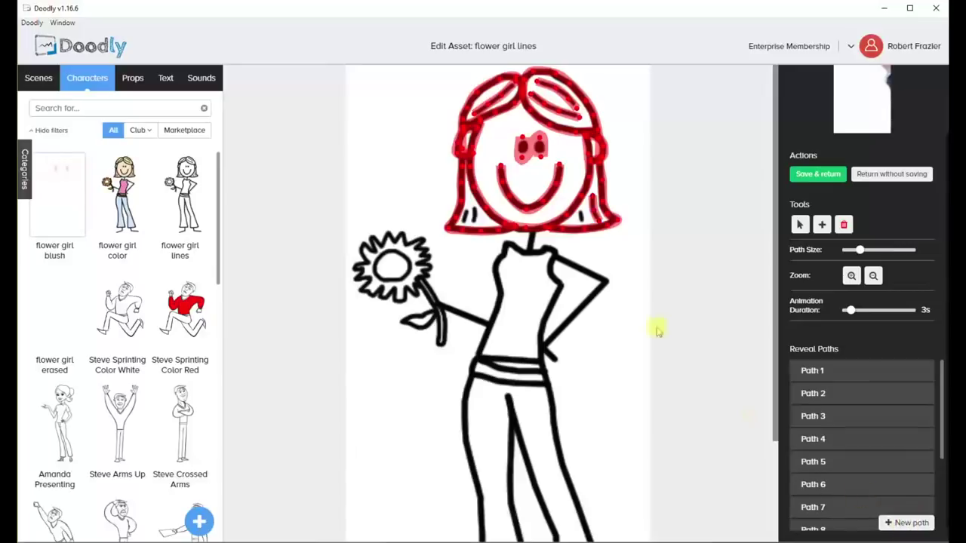
{"action": "left_click_drag", "start_coordinate": [579, 209], "coordinate": [584, 221]}
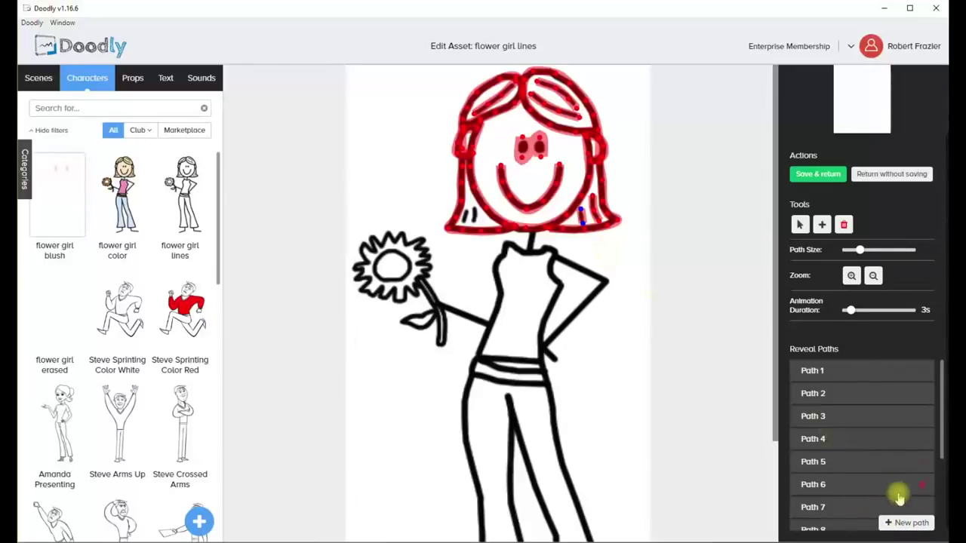
{"action": "left_click", "coordinate": [889, 523]}
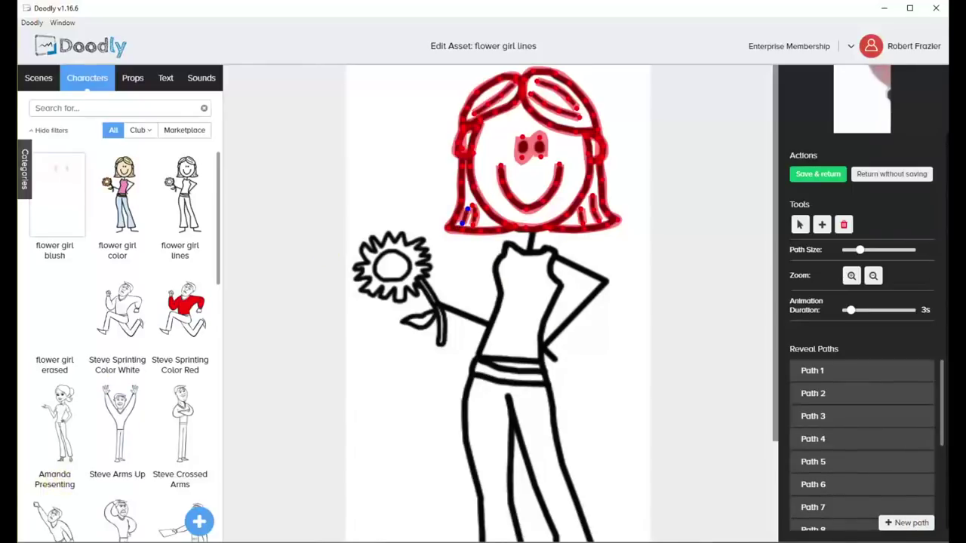
{"action": "scroll", "coordinate": [722, 410], "scroll_direction": "down", "scroll_amount": 1}
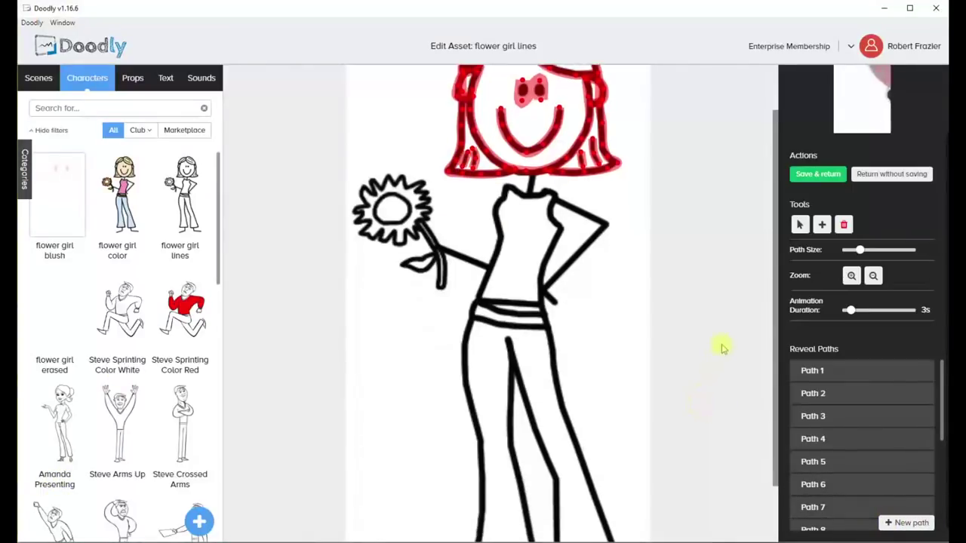
{"action": "left_click_drag", "start_coordinate": [941, 420], "coordinate": [945, 513]}
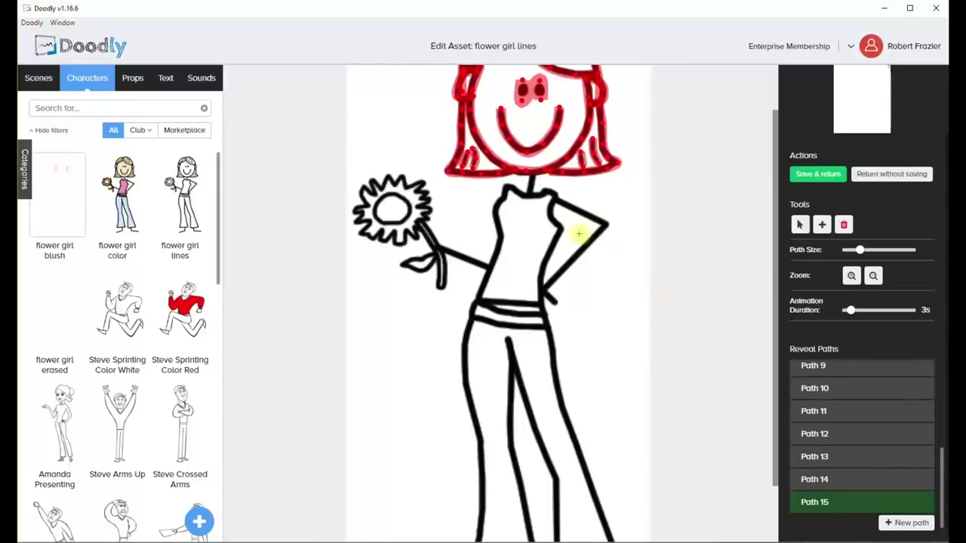
- Trace the neck, then with a slightly larger path size trace the top's right shoulder and right side down to the hem
{"action": "left_click", "coordinate": [537, 162]}
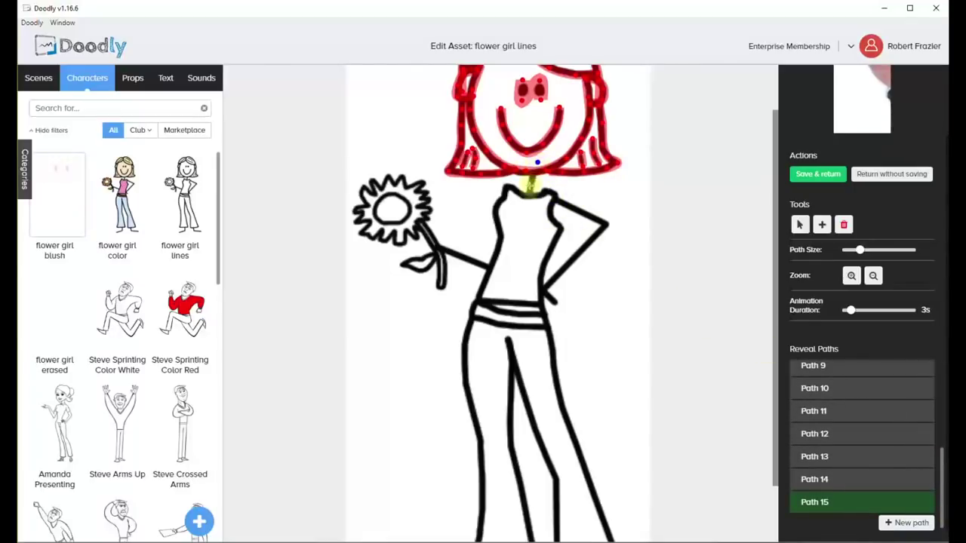
{"action": "left_click", "coordinate": [528, 195]}
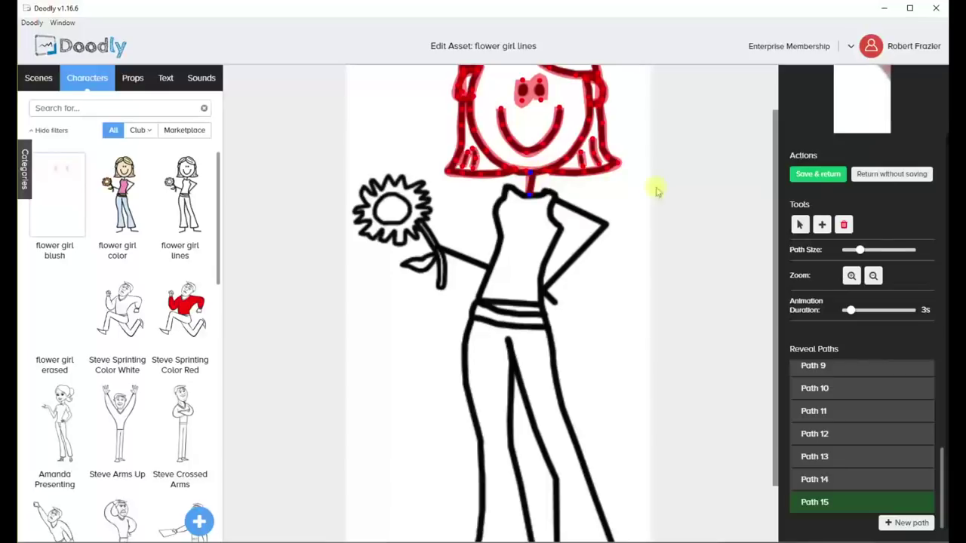
{"action": "left_click_drag", "start_coordinate": [860, 250], "coordinate": [864, 251]}
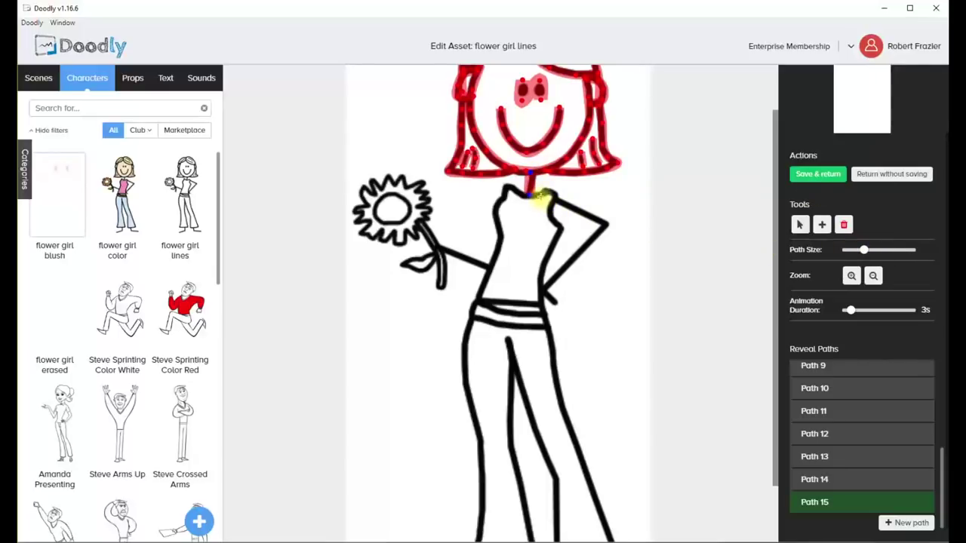
{"action": "left_click", "coordinate": [549, 196]}
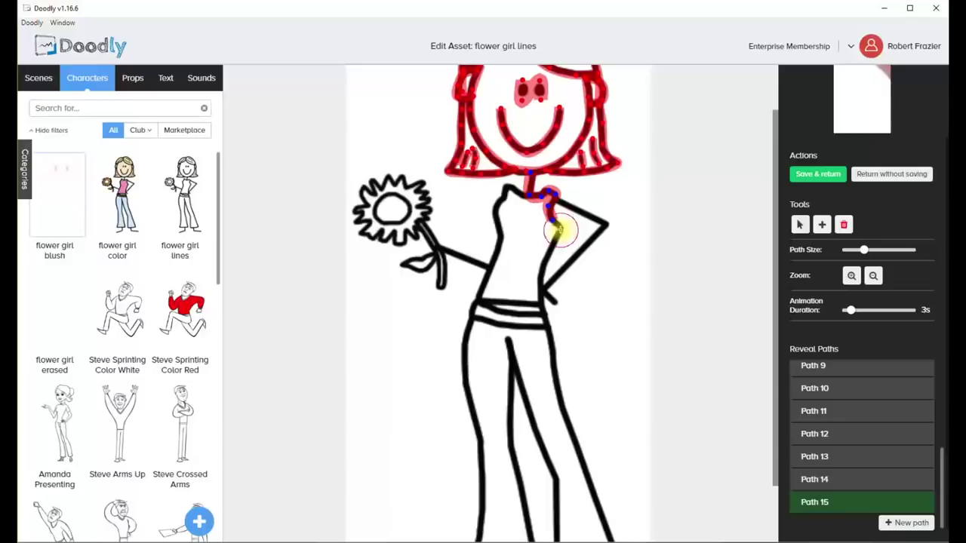
{"action": "left_click_drag", "start_coordinate": [559, 230], "coordinate": [538, 296]}
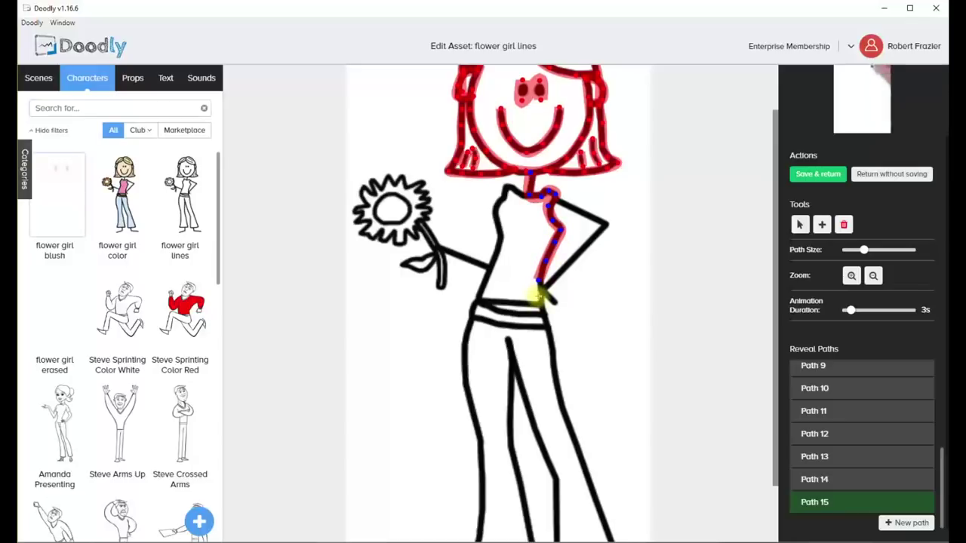
{"action": "left_click", "coordinate": [539, 296]}
{"action": "left_click", "coordinate": [540, 283]}
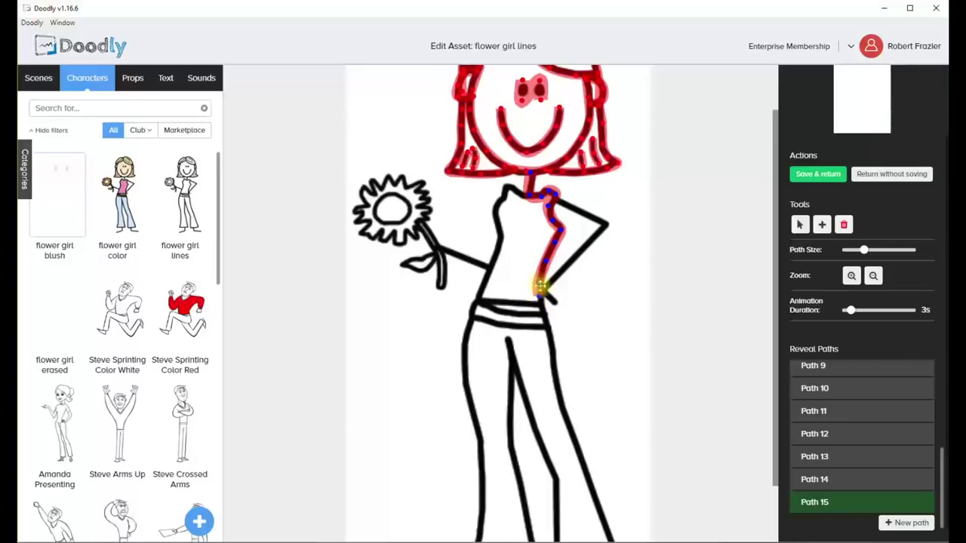
{"action": "mouse_move", "coordinate": [540, 286]}
{"action": "left_mouse_down"}
{"action": "mouse_move", "coordinate": [544, 305]}
{"action": "mouse_move", "coordinate": [528, 300]}
{"action": "mouse_move", "coordinate": [544, 308]}
{"action": "left_mouse_up"}
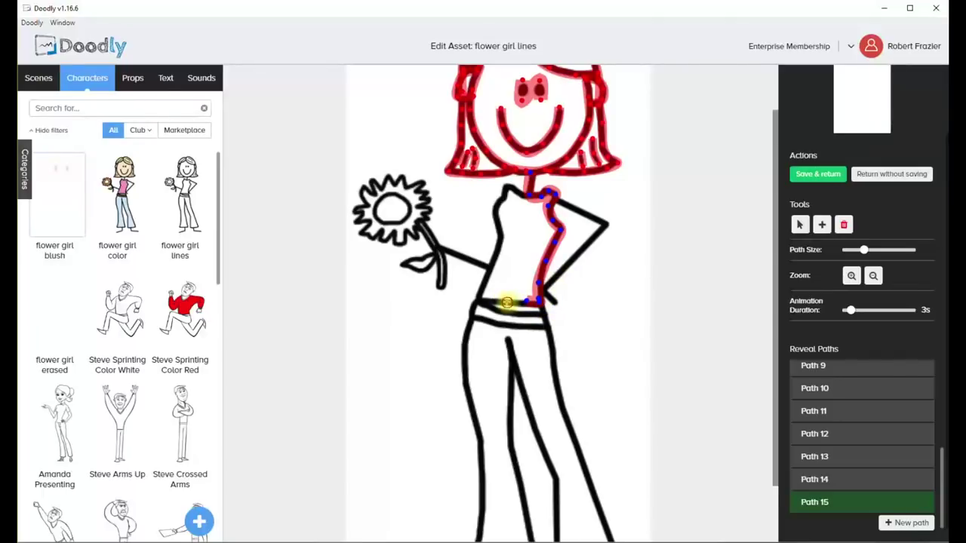
- Continue the path along the top's hem, up its left side and over the left shoulder back to the neck
{"action": "left_click", "coordinate": [507, 303]}
{"action": "mouse_move", "coordinate": [526, 300]}
{"action": "left_mouse_down"}
{"action": "mouse_move", "coordinate": [479, 295]}
{"action": "mouse_move", "coordinate": [497, 261]}
{"action": "left_mouse_up"}
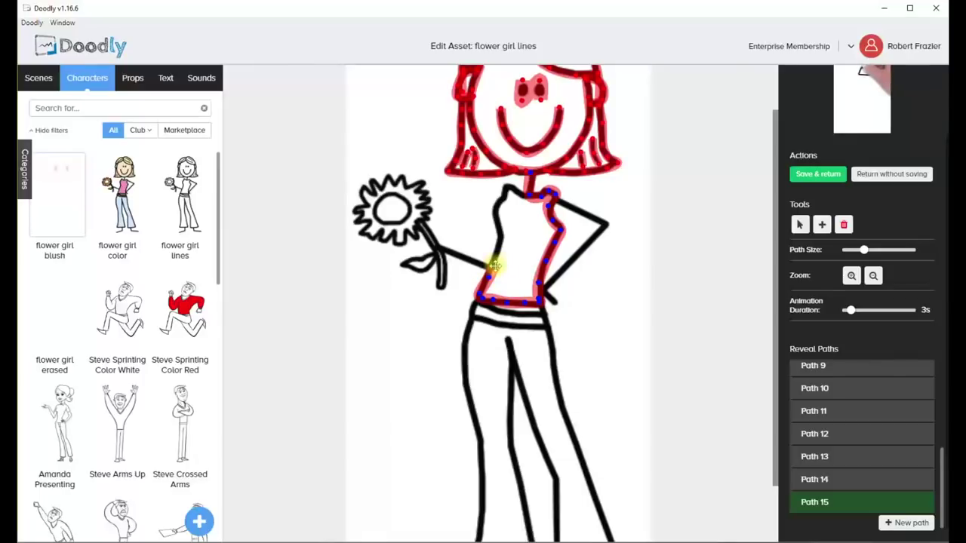
{"action": "mouse_move", "coordinate": [501, 240]}
{"action": "left_mouse_down"}
{"action": "mouse_move", "coordinate": [497, 212]}
{"action": "mouse_move", "coordinate": [509, 193]}
{"action": "left_mouse_up"}
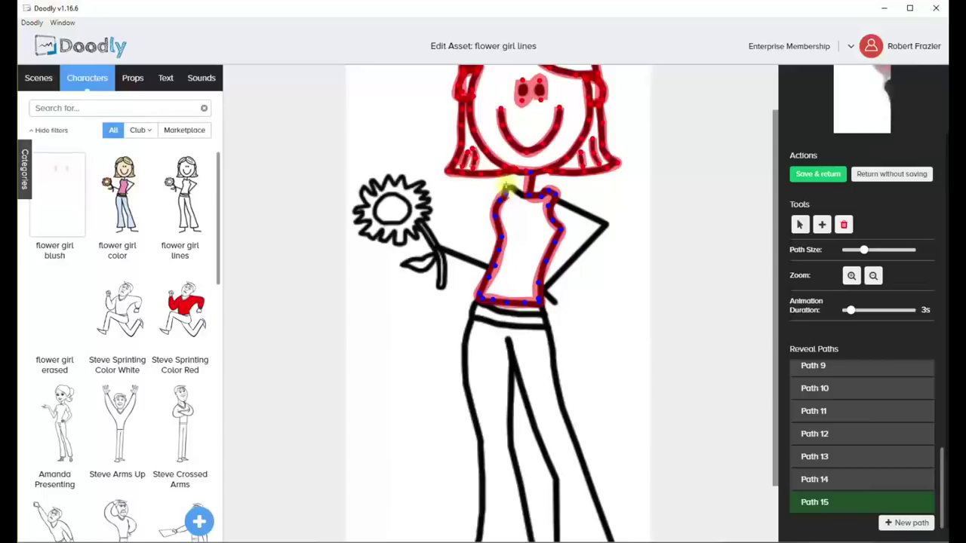
{"action": "left_click", "coordinate": [507, 185]}
{"action": "left_click", "coordinate": [520, 192]}
{"action": "left_click", "coordinate": [526, 213]}
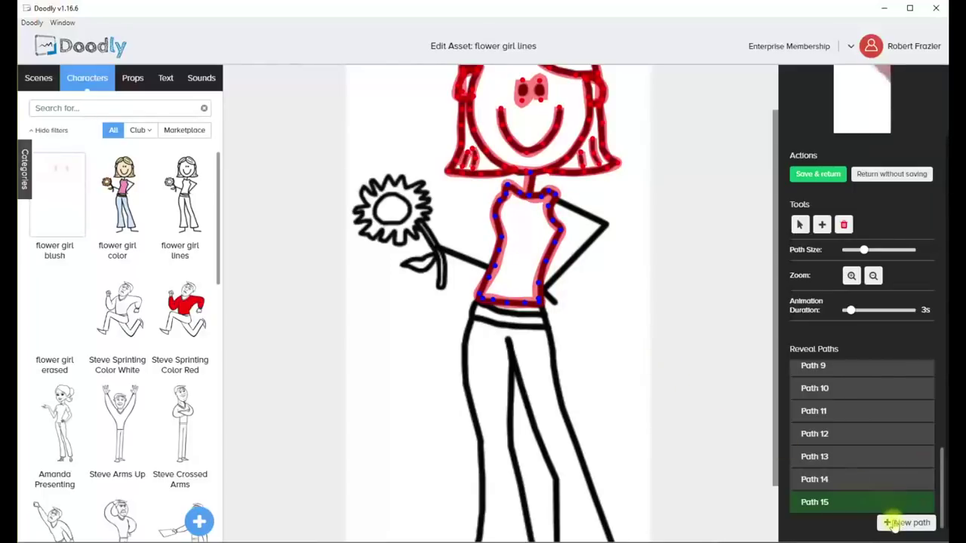
- Add a new reveal path with a smaller path size and trace the waistband's right edge and lower line
{"action": "left_click", "coordinate": [895, 523]}
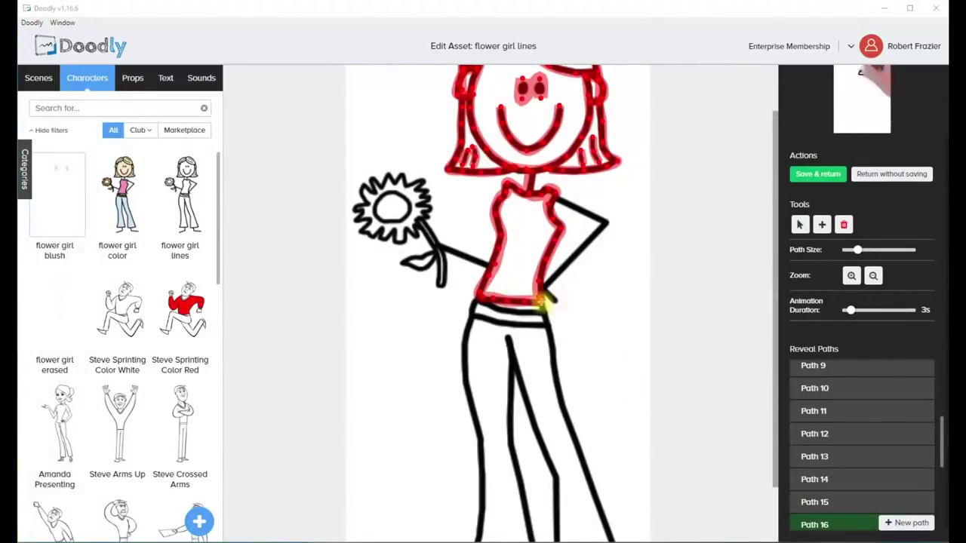
{"action": "left_click", "coordinate": [553, 300]}
{"action": "left_click", "coordinate": [542, 303]}
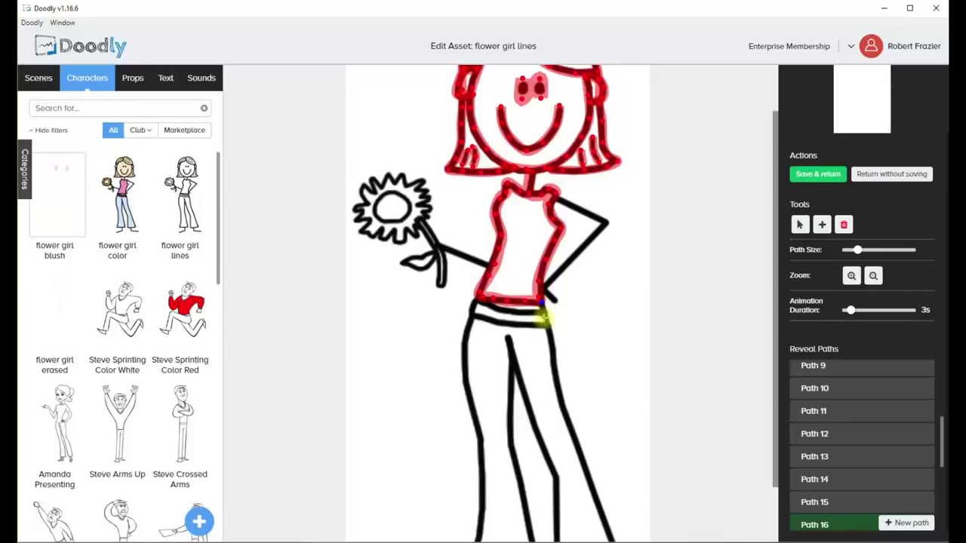
{"action": "left_click", "coordinate": [545, 318]}
{"action": "left_click", "coordinate": [551, 327]}
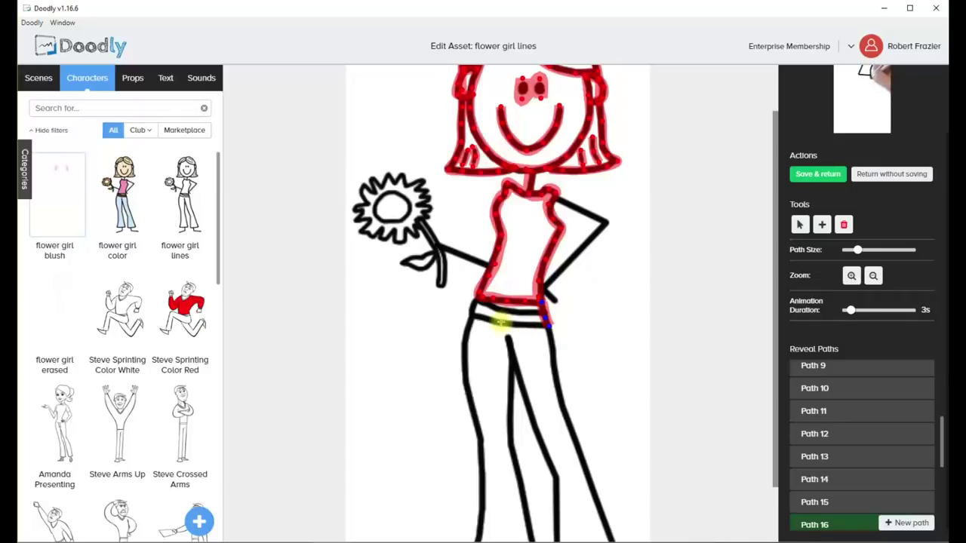
{"action": "left_click", "coordinate": [523, 325]}
{"action": "left_click", "coordinate": [499, 321]}
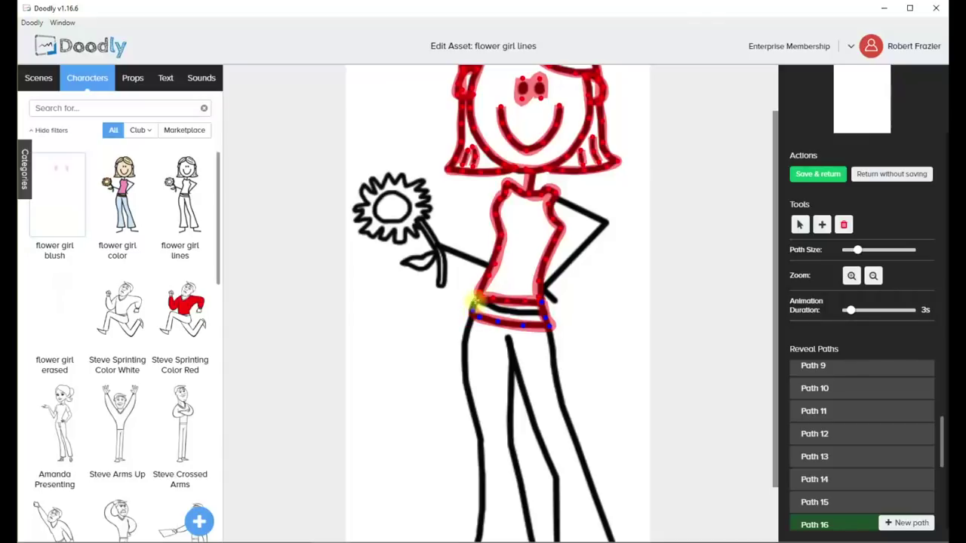
- Continue the path up the waistband's left end and along its upper line back to the right edge
{"action": "left_click", "coordinate": [475, 300]}
{"action": "left_click", "coordinate": [493, 308]}
{"action": "left_click", "coordinate": [514, 313]}
{"action": "left_click", "coordinate": [529, 312]}
{"action": "left_click", "coordinate": [547, 310]}
{"action": "left_click", "coordinate": [545, 320]}
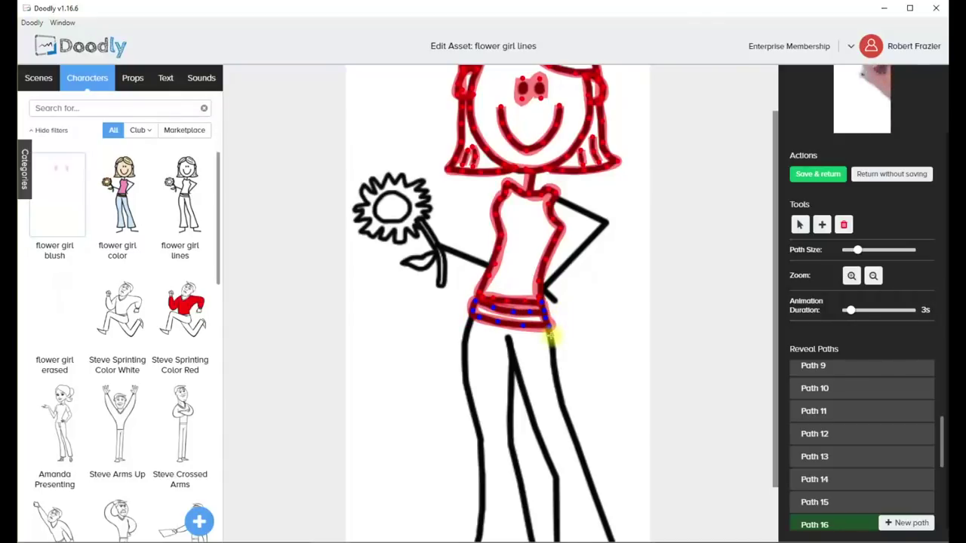
- Continue the path down the outer edge of the right trouser leg to the corner of its cuff
{"action": "left_click", "coordinate": [554, 356]}
{"action": "left_click", "coordinate": [558, 385]}
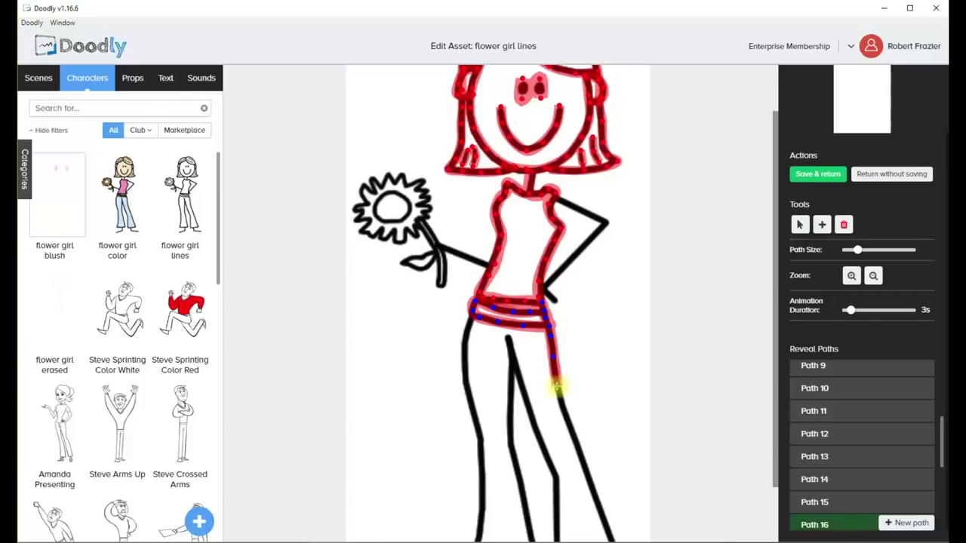
{"action": "left_click", "coordinate": [566, 412]}
{"action": "left_click", "coordinate": [578, 451]}
{"action": "left_click", "coordinate": [587, 474]}
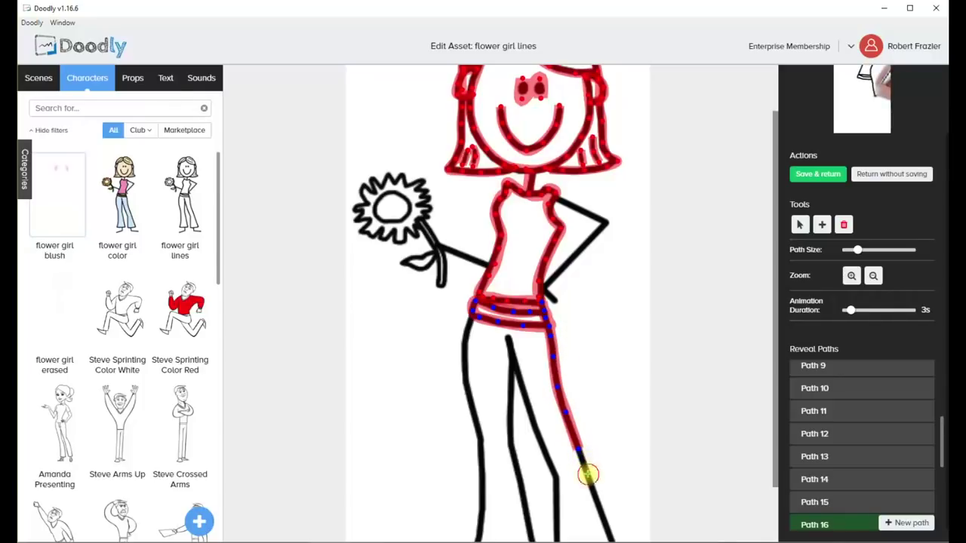
{"action": "left_click", "coordinate": [600, 512]}
{"action": "scroll", "coordinate": [755, 491], "scroll_direction": "down", "scroll_amount": 1}
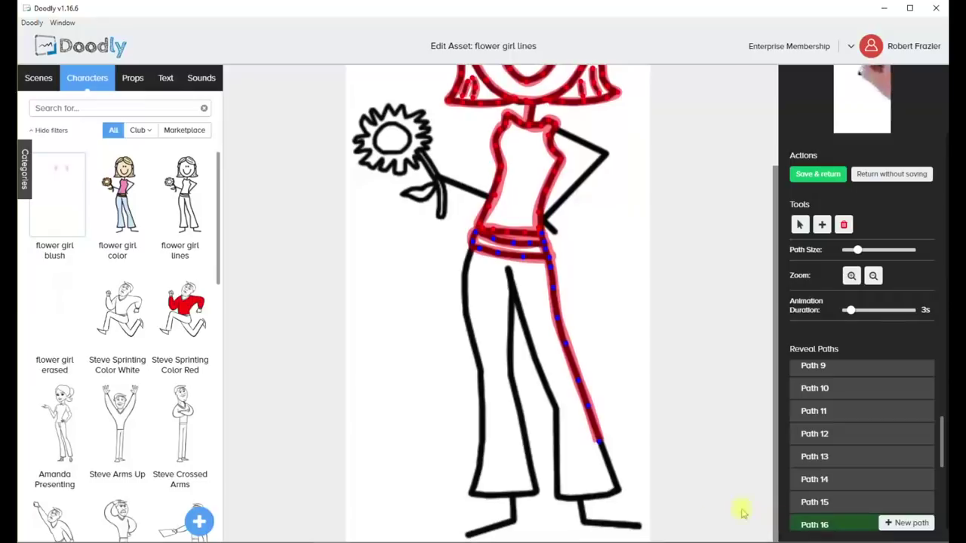
{"action": "left_click", "coordinate": [613, 474]}
{"action": "left_click", "coordinate": [618, 489]}
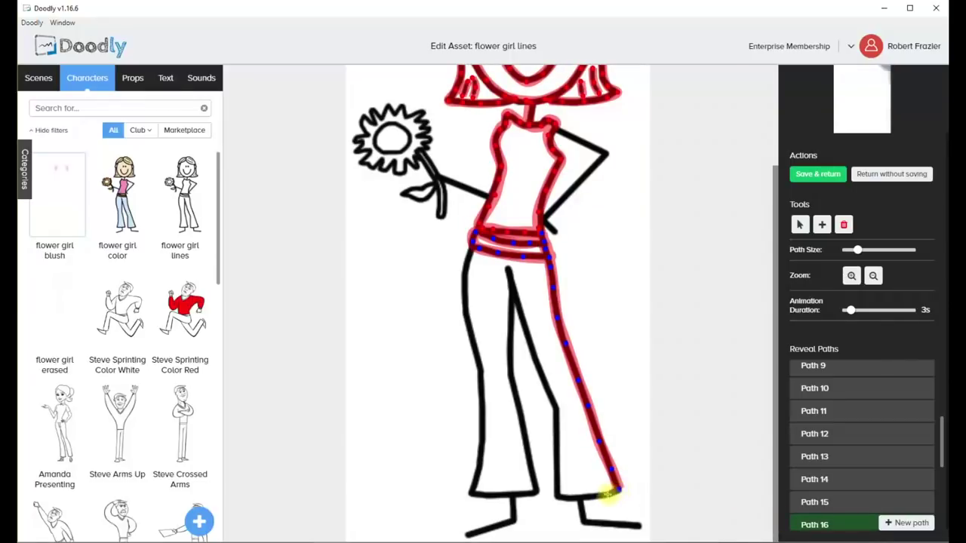
- Trace the right trouser leg's cuff and its inner edge up to the crotch
{"action": "left_click", "coordinate": [559, 497]}
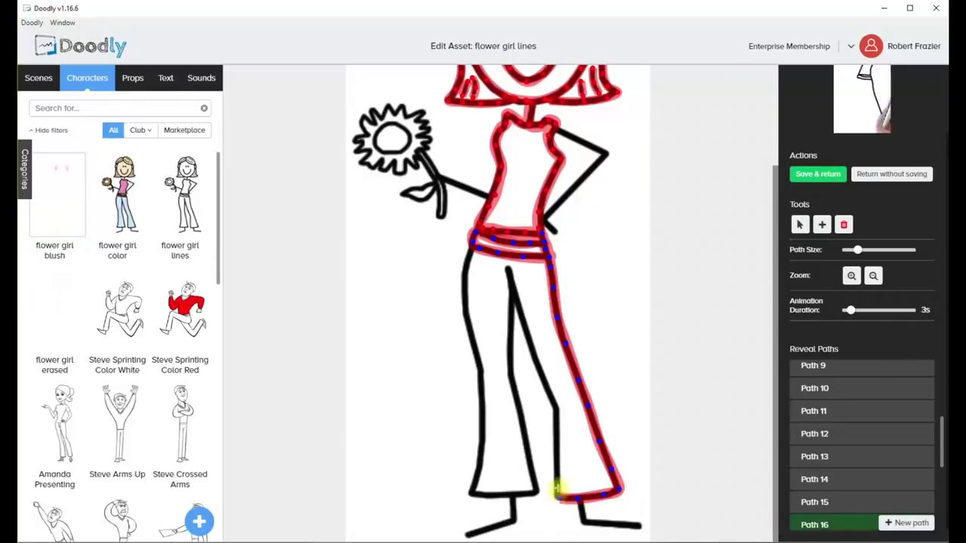
{"action": "left_click", "coordinate": [557, 490]}
{"action": "left_click", "coordinate": [557, 451]}
{"action": "left_click", "coordinate": [555, 410]}
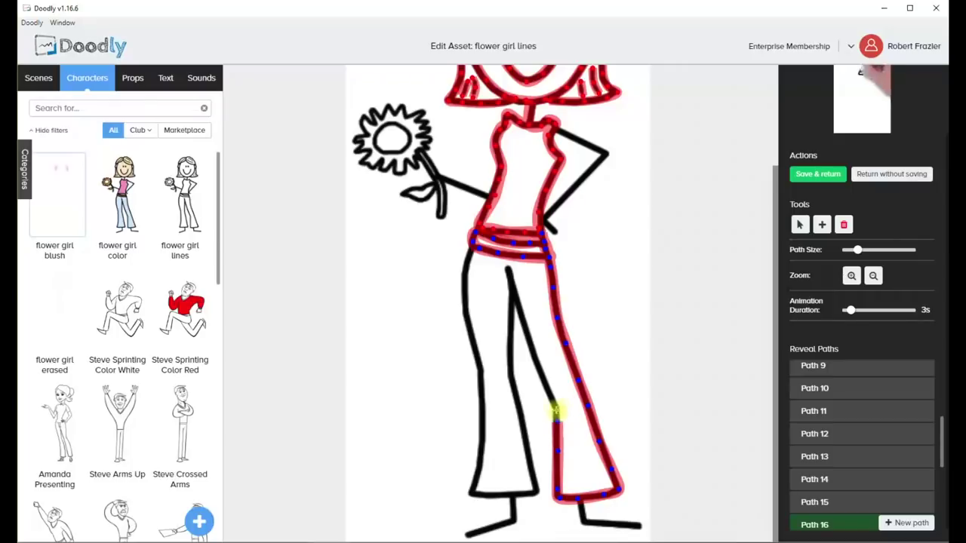
{"action": "left_click_drag", "start_coordinate": [556, 407], "coordinate": [506, 266]}
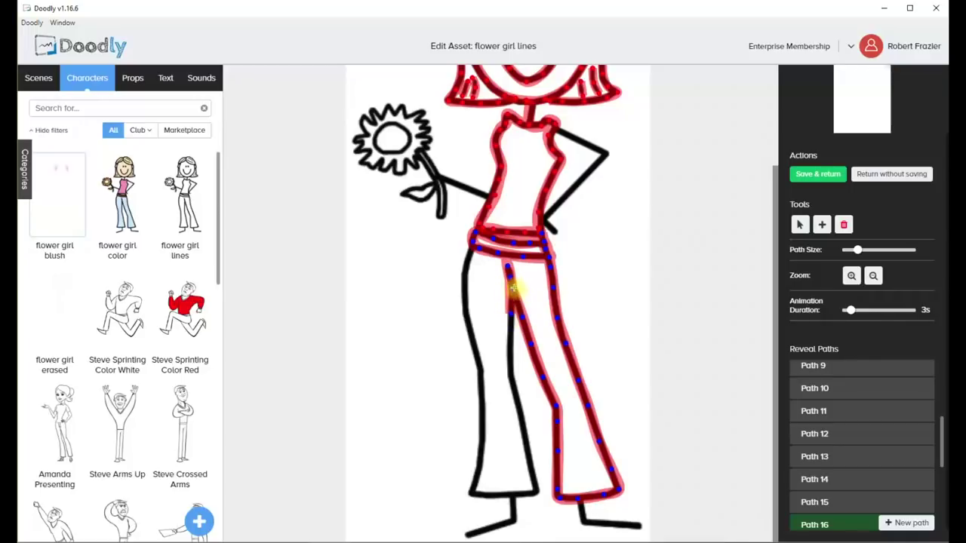
- Trace the left trouser leg down its inner edge, across the cuff and up its outer edge to the waistband
{"action": "left_click", "coordinate": [511, 331]}
{"action": "mouse_move", "coordinate": [511, 330]}
{"action": "left_mouse_down"}
{"action": "mouse_move", "coordinate": [532, 481]}
{"action": "mouse_move", "coordinate": [531, 494]}
{"action": "mouse_move", "coordinate": [508, 497]}
{"action": "mouse_move", "coordinate": [571, 494]}
{"action": "left_mouse_up"}
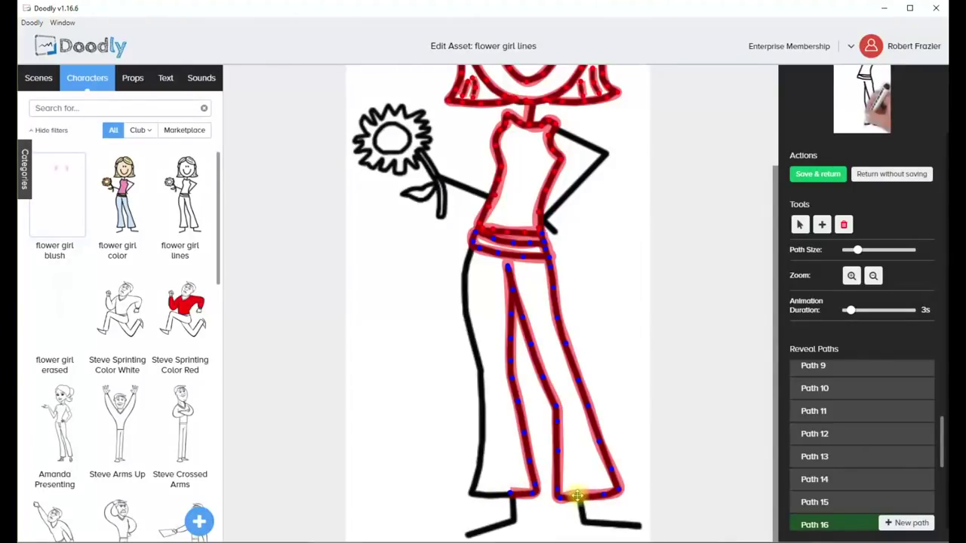
{"action": "left_click", "coordinate": [492, 496]}
{"action": "mouse_move", "coordinate": [505, 494]}
{"action": "left_mouse_down"}
{"action": "mouse_move", "coordinate": [470, 491]}
{"action": "mouse_move", "coordinate": [486, 446]}
{"action": "mouse_move", "coordinate": [462, 300]}
{"action": "mouse_move", "coordinate": [471, 239]}
{"action": "left_mouse_up"}
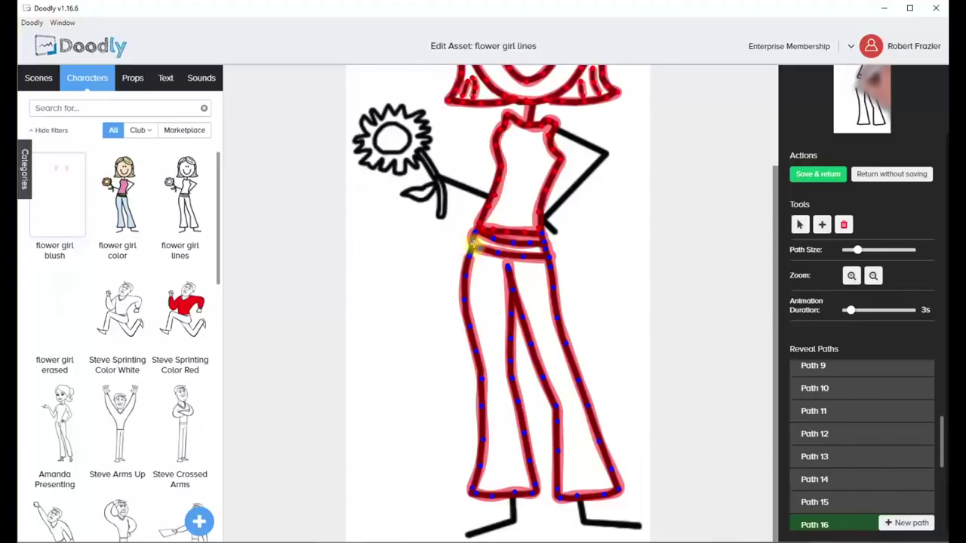
- Add a new reveal path with a slightly larger path size and trace the right arm from shoulder over elbow to hand
{"action": "left_click", "coordinate": [895, 522]}
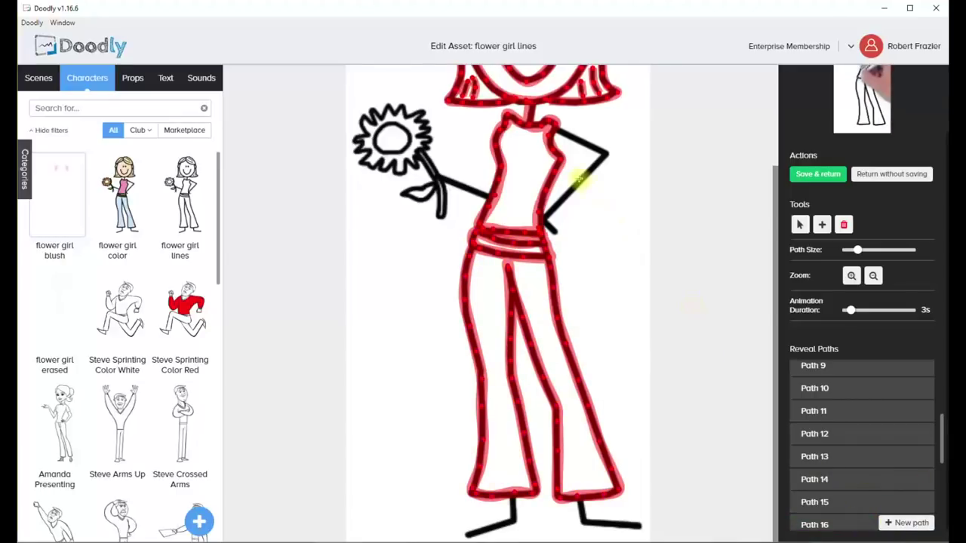
{"action": "left_click", "coordinate": [556, 130]}
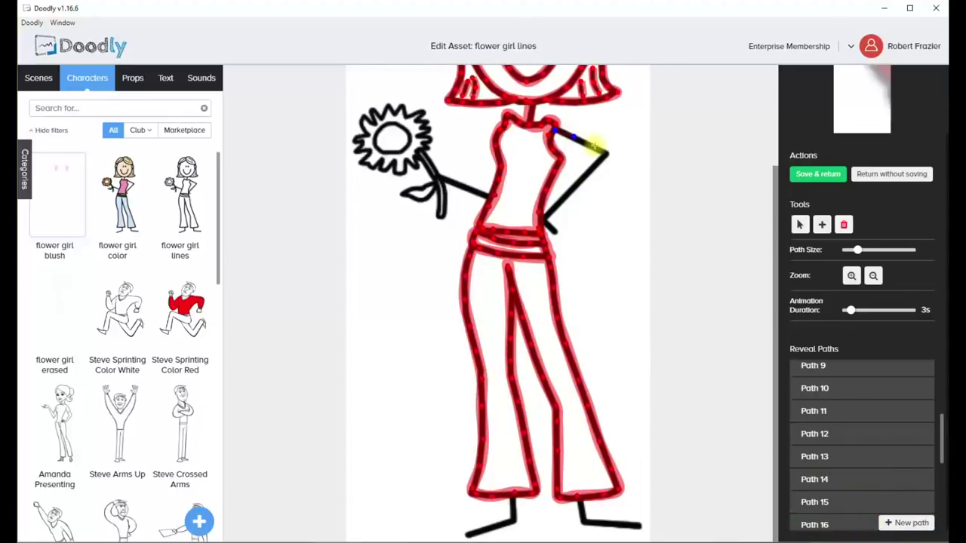
{"action": "left_click", "coordinate": [862, 250]}
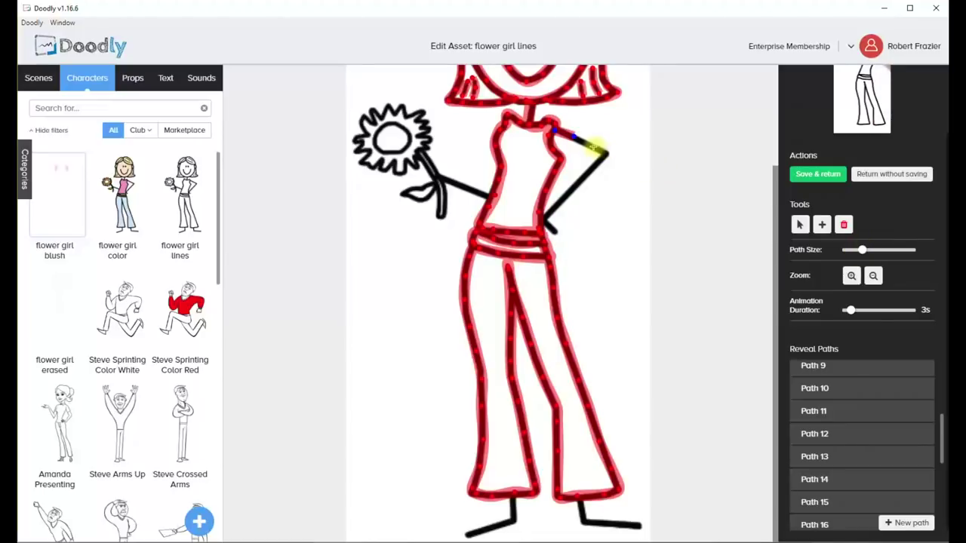
{"action": "mouse_move", "coordinate": [596, 146]}
{"action": "left_mouse_down"}
{"action": "mouse_move", "coordinate": [608, 155]}
{"action": "mouse_move", "coordinate": [545, 218]}
{"action": "mouse_move", "coordinate": [560, 237]}
{"action": "left_mouse_up"}
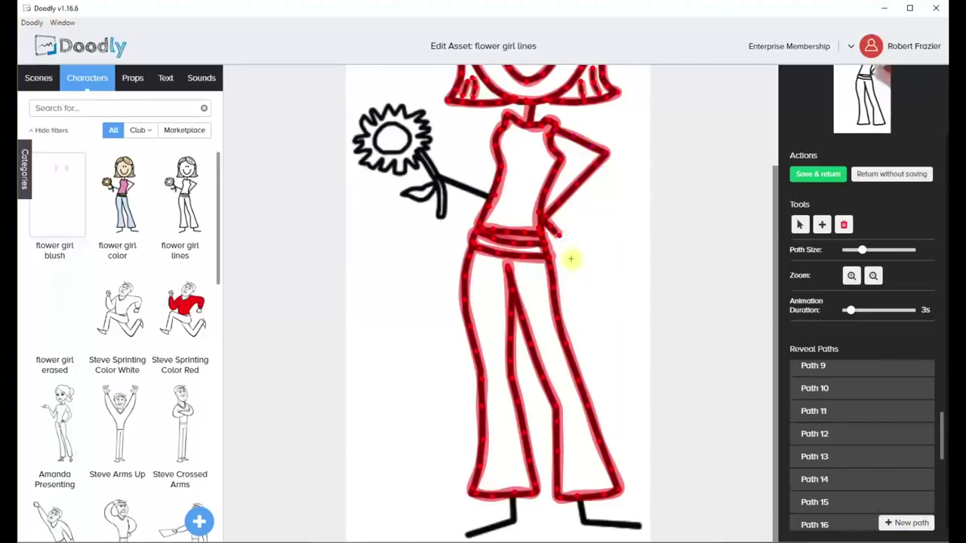
- Trace the left arm from the torso to the flower stem as its own reveal path, slightly increasing the path size
{"action": "left_click", "coordinate": [489, 198]}
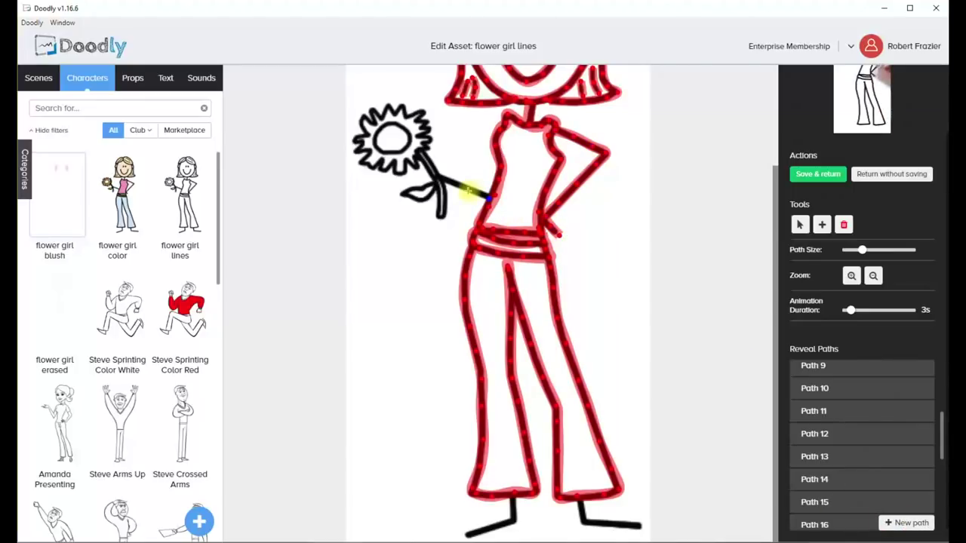
{"action": "left_click", "coordinate": [470, 189]}
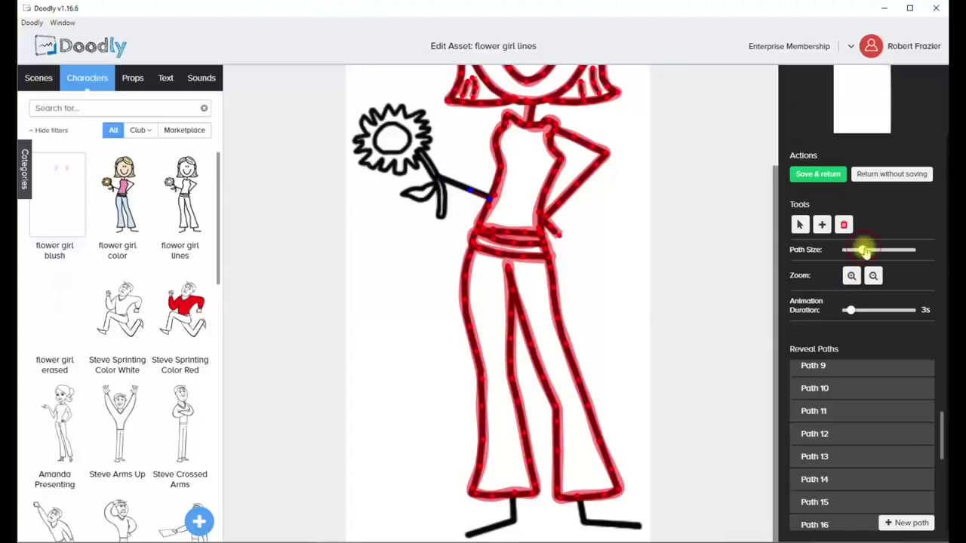
{"action": "left_click_drag", "start_coordinate": [862, 250], "coordinate": [865, 250]}
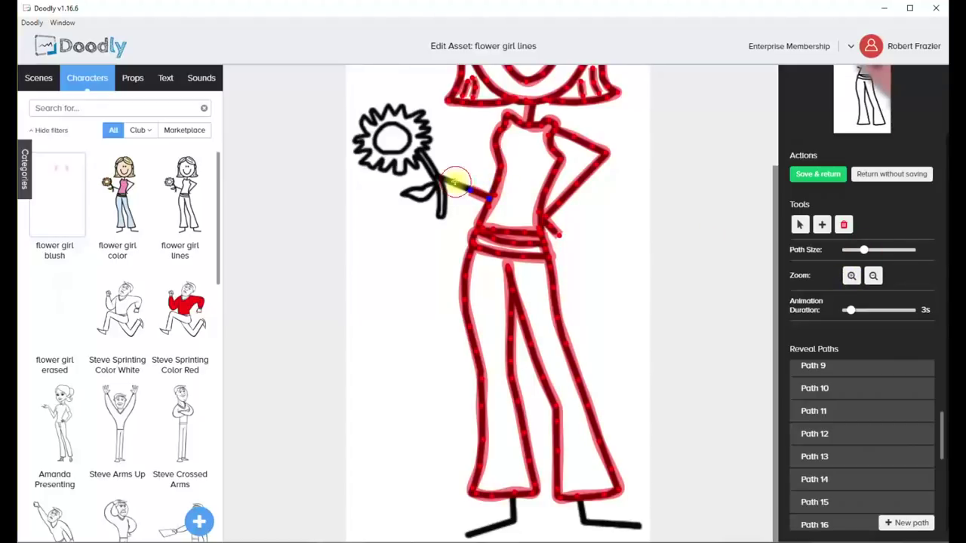
{"action": "left_click", "coordinate": [455, 182]}
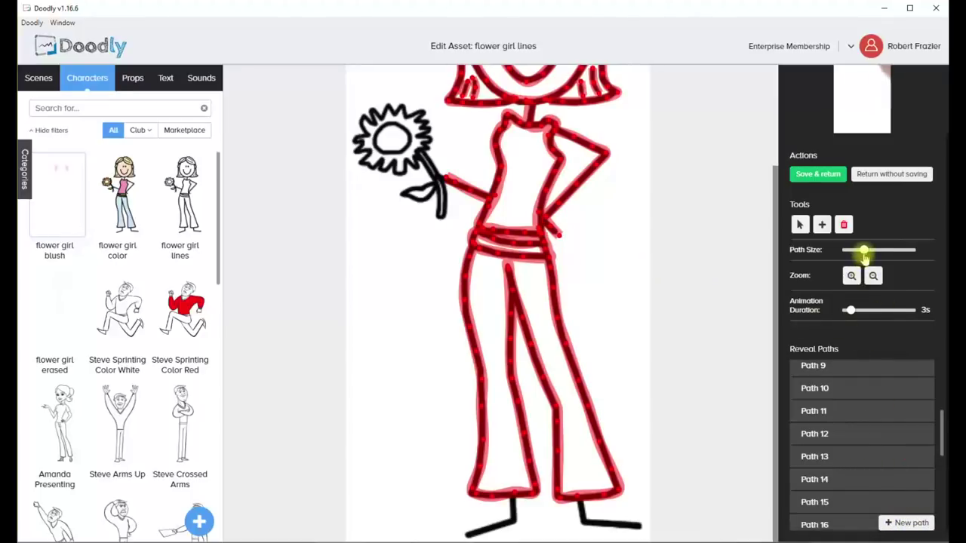
- Add a new reveal path and trace the right foot from the trouser cuff to the toe, fine-tuning the path size to cover the line
{"action": "left_click_drag", "start_coordinate": [865, 250], "coordinate": [860, 250]}
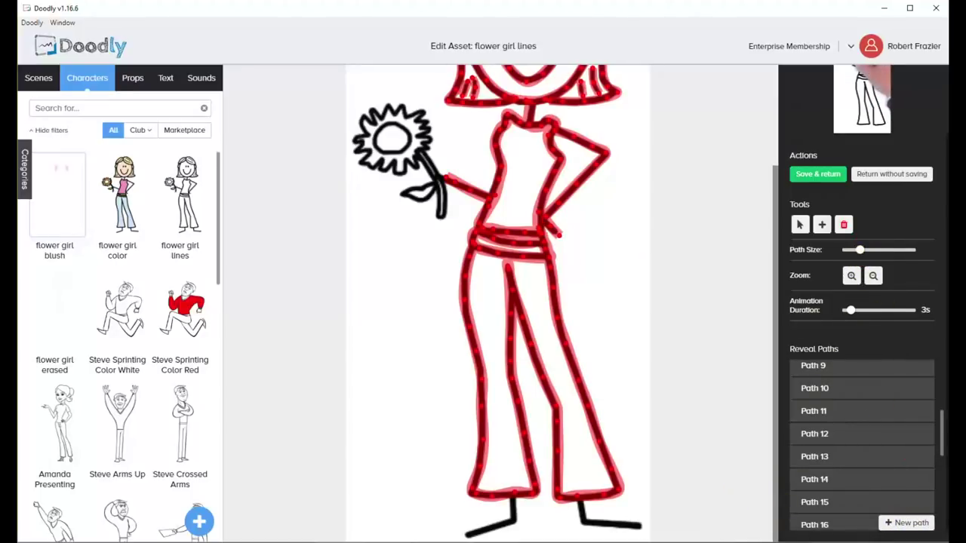
{"action": "left_click_drag", "start_coordinate": [941, 446], "coordinate": [940, 513]}
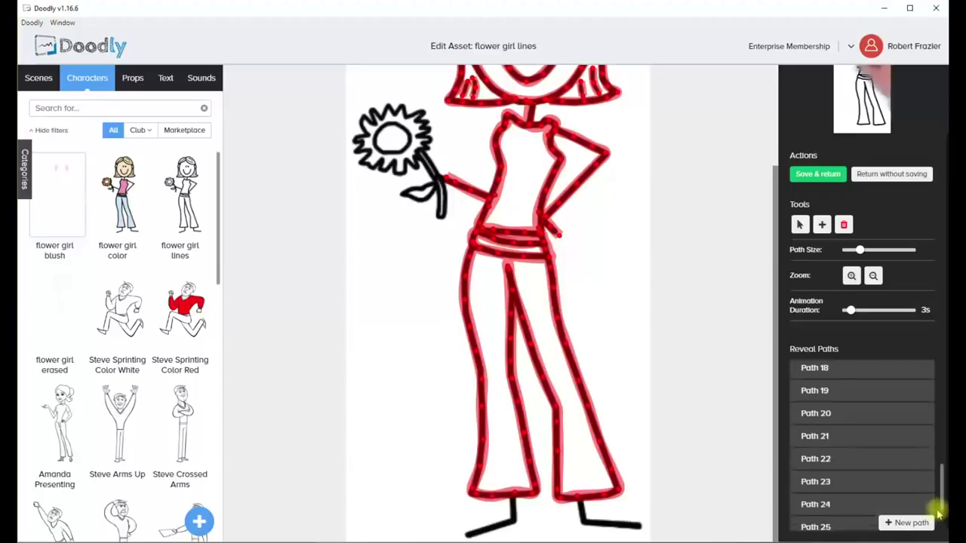
{"action": "left_click", "coordinate": [910, 522]}
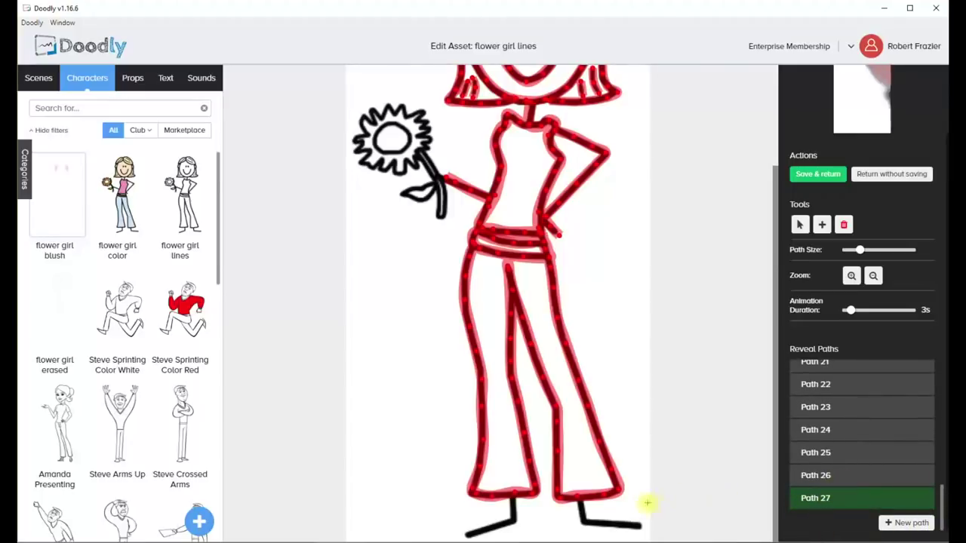
{"action": "left_click", "coordinate": [580, 500]}
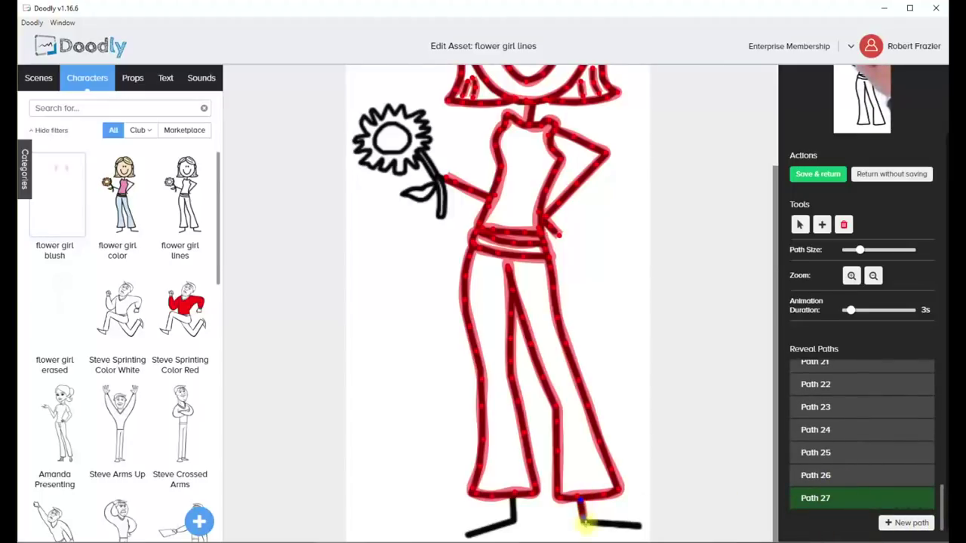
{"action": "left_click_drag", "start_coordinate": [585, 521], "coordinate": [646, 526]}
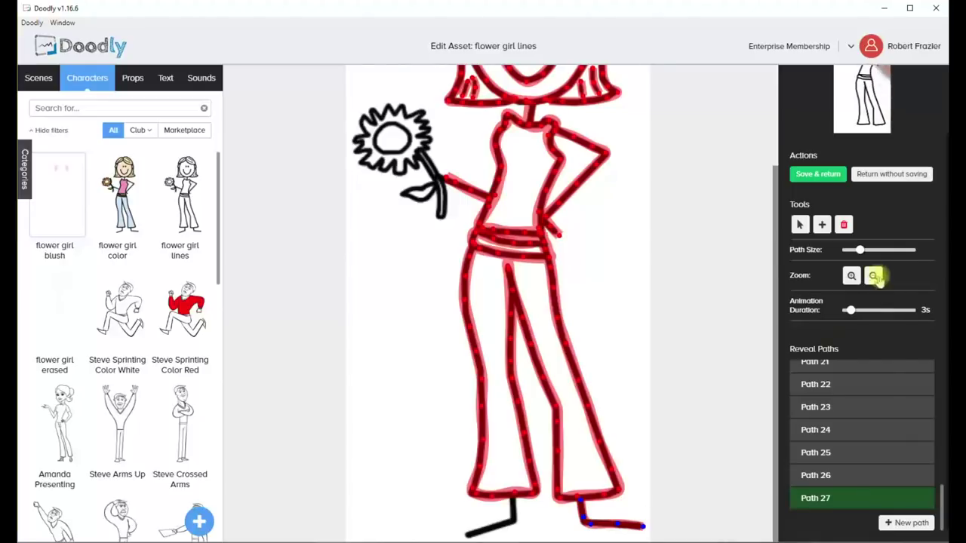
{"action": "left_click_drag", "start_coordinate": [860, 250], "coordinate": [865, 250]}
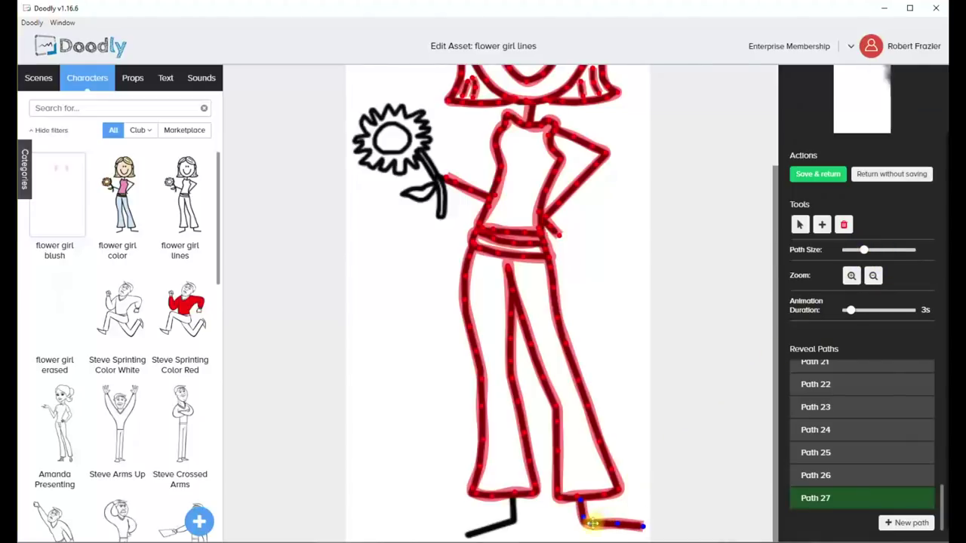
- Trace the left foot from the trouser cuff to the toe as its own reveal path, with a slightly larger path size
{"action": "left_click", "coordinate": [894, 522]}
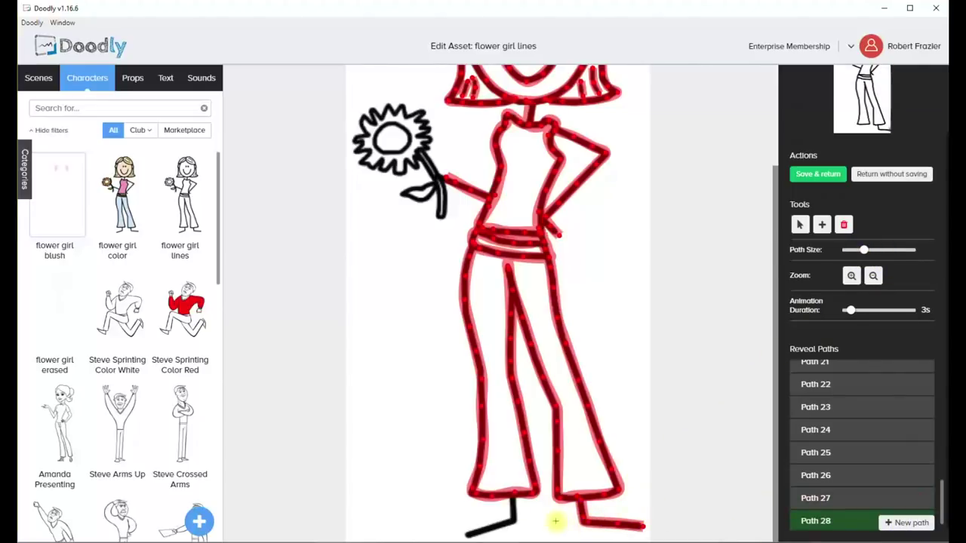
{"action": "left_click_drag", "start_coordinate": [511, 499], "coordinate": [515, 513]}
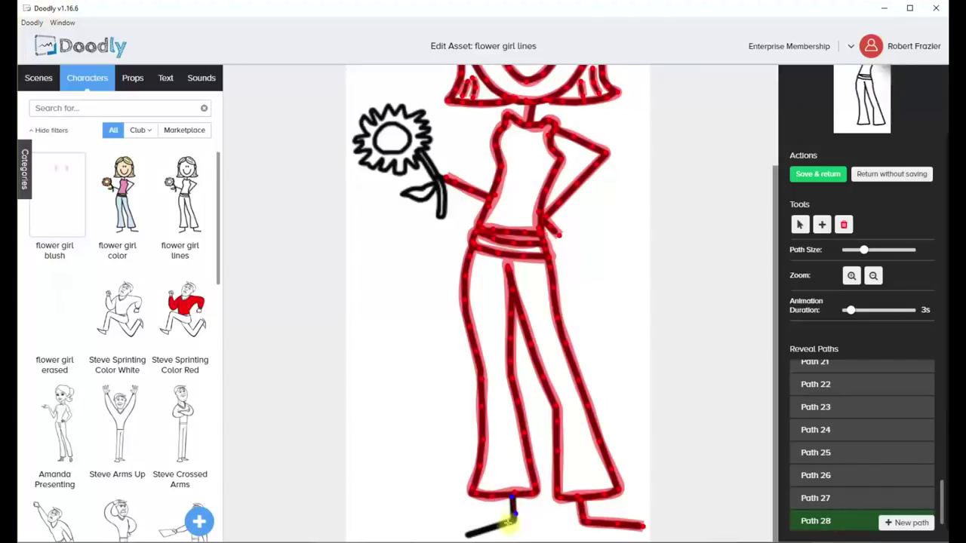
{"action": "left_click_drag", "start_coordinate": [864, 250], "coordinate": [866, 250]}
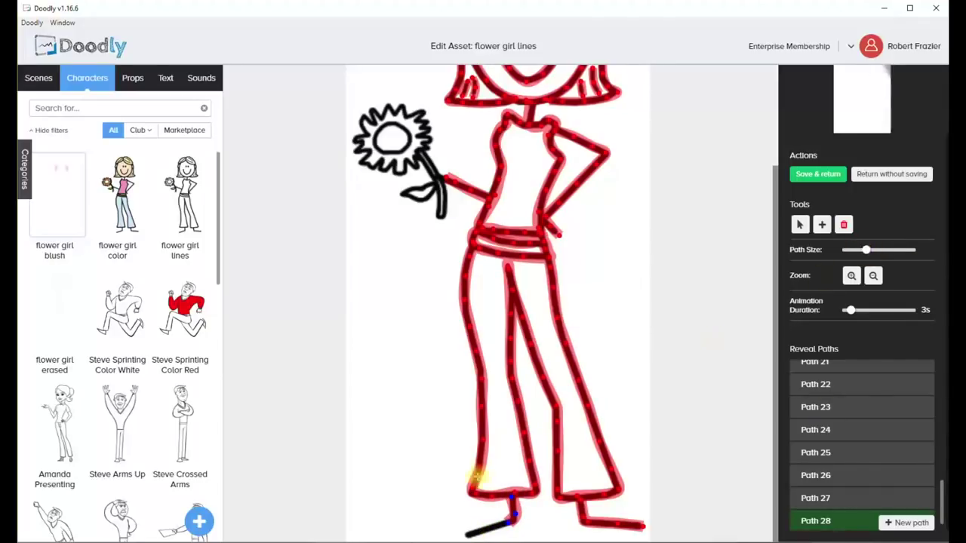
{"action": "left_click_drag", "start_coordinate": [488, 524], "coordinate": [466, 533]}
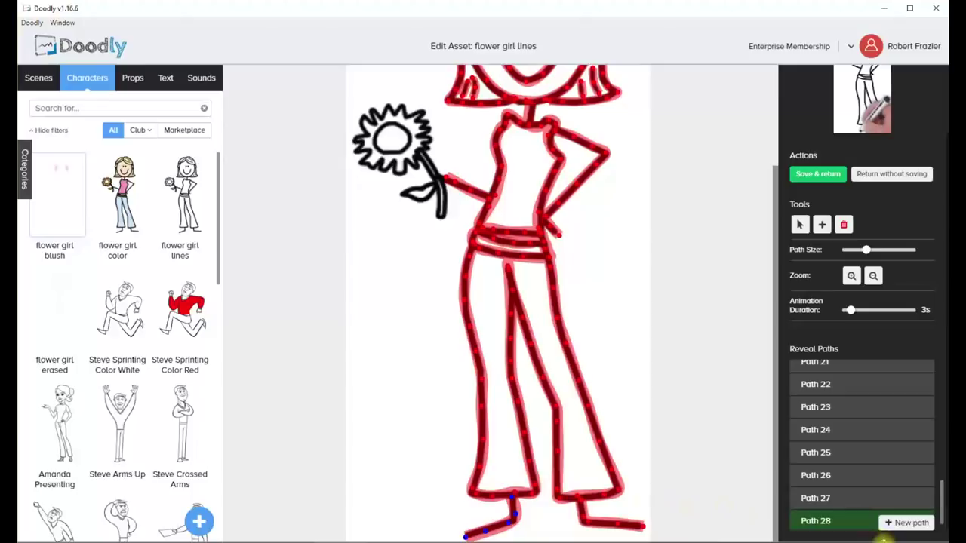
- Add a new reveal path with a reduced path size and trace the flower stem's right edge from the blossom down toward its lower end
{"action": "left_click", "coordinate": [902, 522]}
{"action": "scroll", "coordinate": [766, 285], "scroll_direction": "up", "scroll_amount": 3}
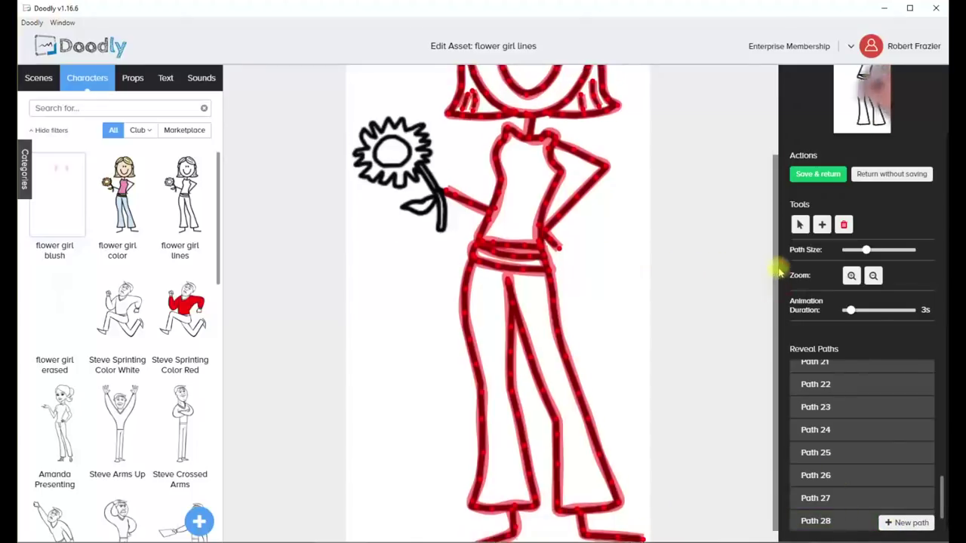
{"action": "left_click", "coordinate": [852, 276]}
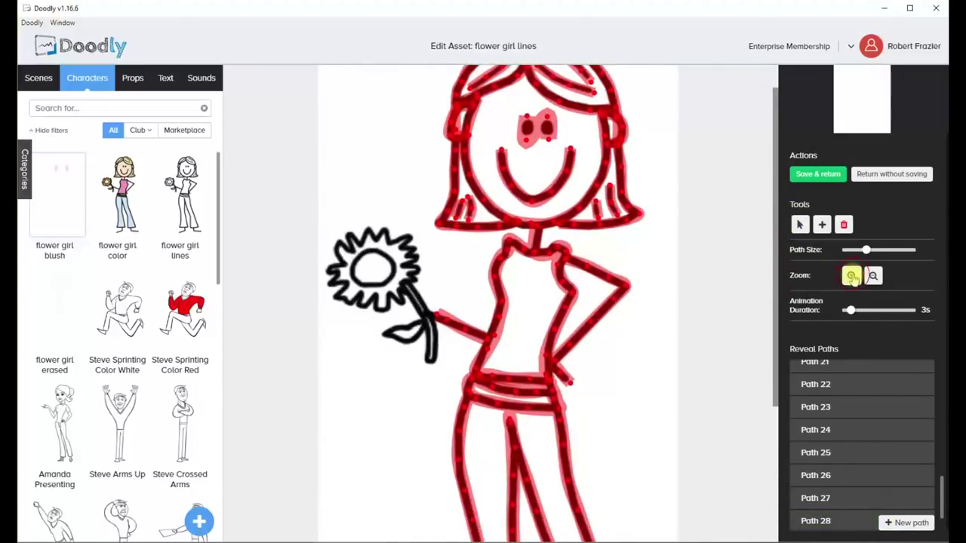
{"action": "left_click", "coordinate": [852, 276]}
{"action": "left_click", "coordinate": [399, 323]}
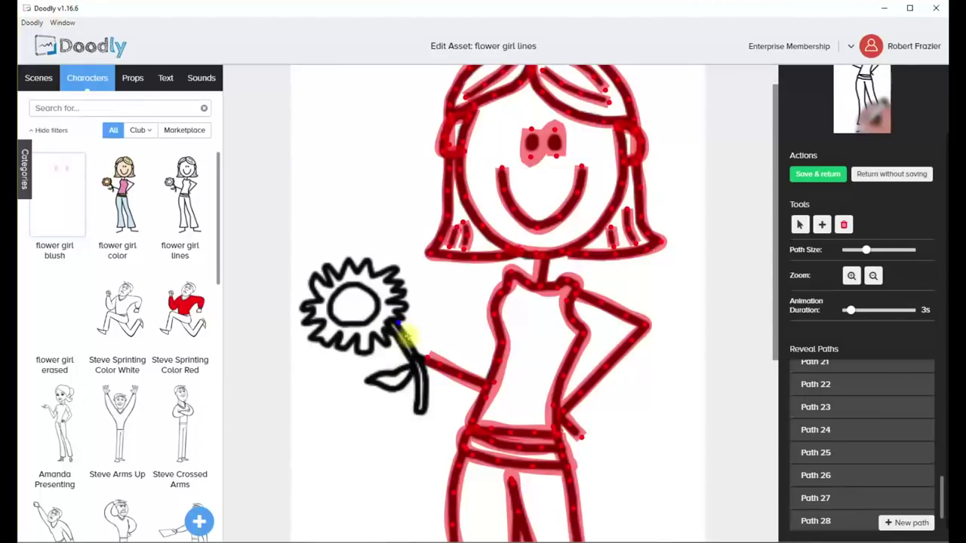
{"action": "left_click", "coordinate": [408, 341]}
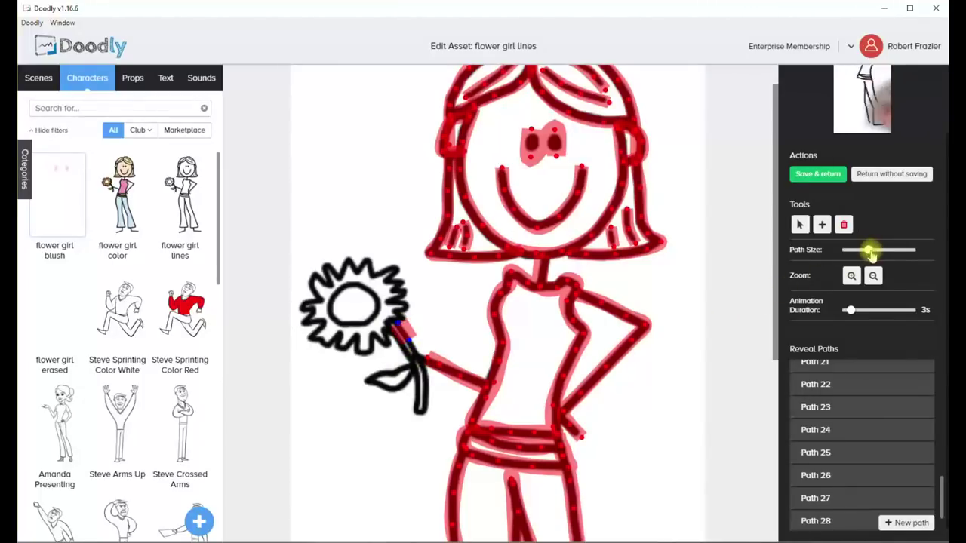
{"action": "left_click_drag", "start_coordinate": [869, 253], "coordinate": [859, 252]}
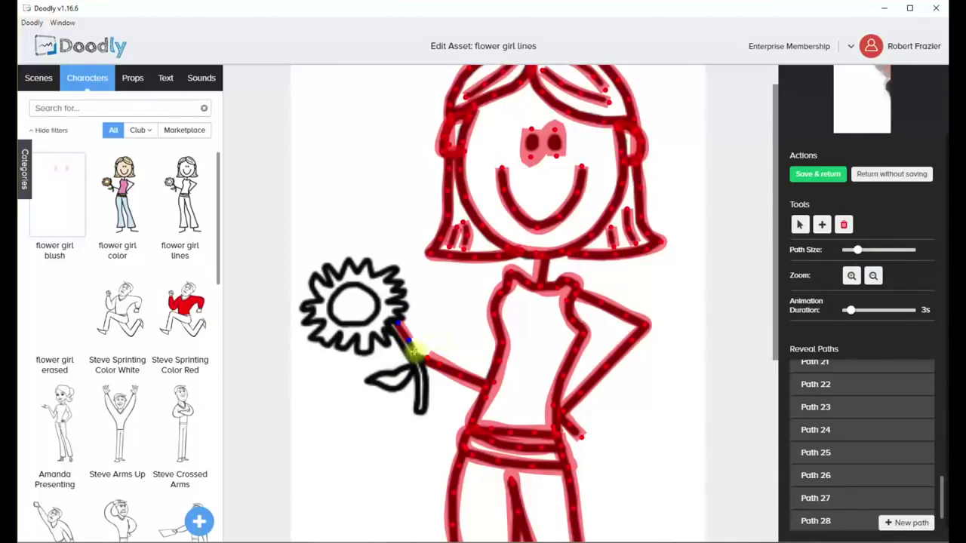
{"action": "left_click", "coordinate": [415, 360]}
{"action": "left_click", "coordinate": [422, 363]}
{"action": "left_click", "coordinate": [428, 378]}
{"action": "left_click", "coordinate": [425, 397]}
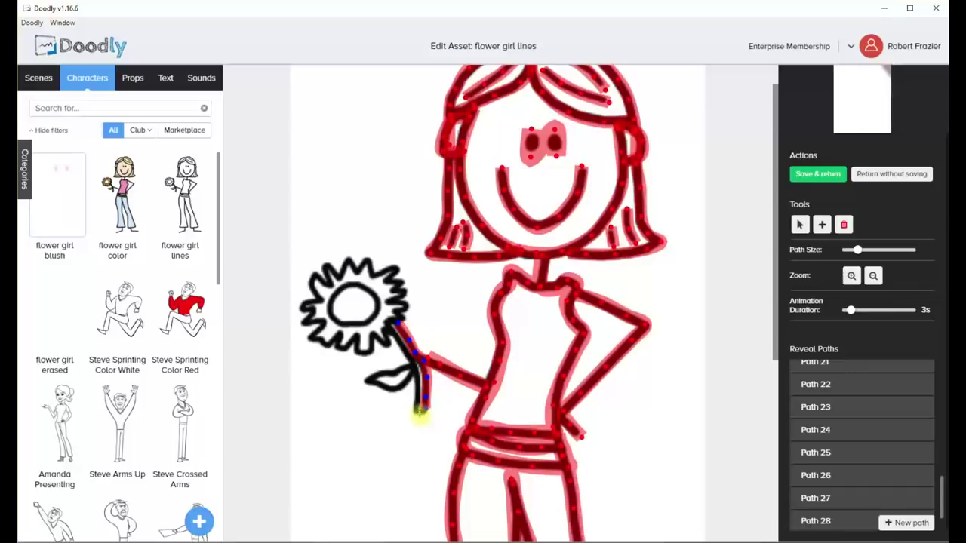
- Continue the stem path around its lower end and up the left edge back to the blossom
{"action": "left_click", "coordinate": [416, 414]}
{"action": "left_click", "coordinate": [416, 400]}
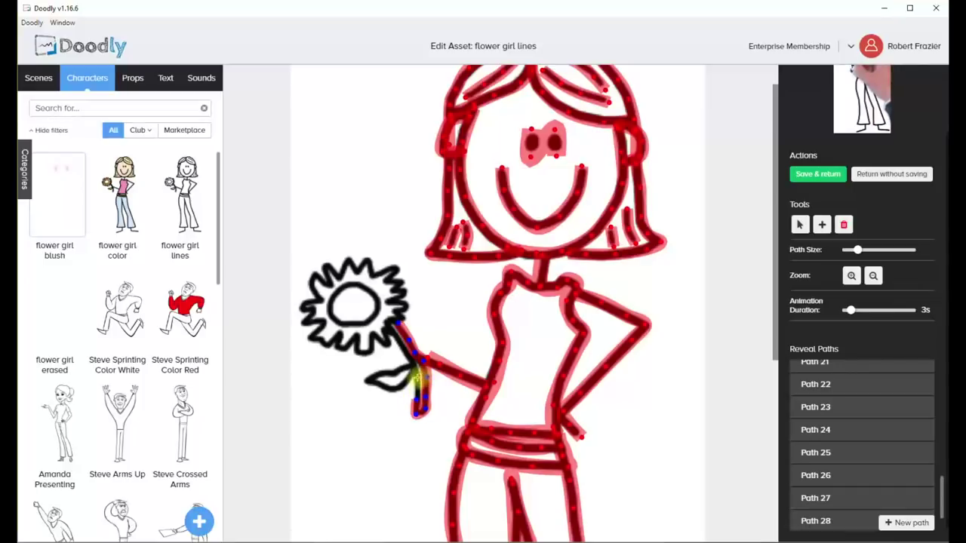
{"action": "left_click_drag", "start_coordinate": [418, 381], "coordinate": [393, 332]}
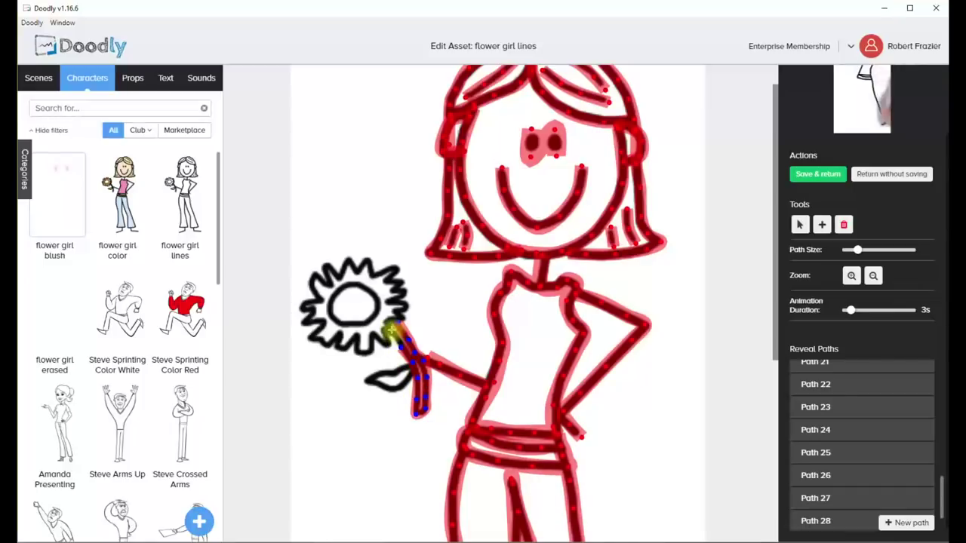
- Trace the stem's leaf all the way around as its own reveal path, slightly increasing the path size
{"action": "left_click", "coordinate": [901, 523]}
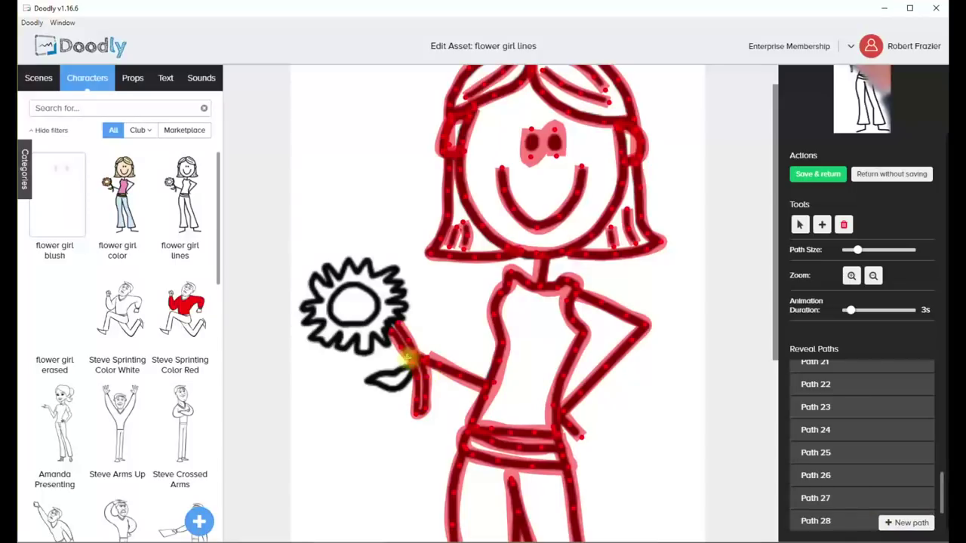
{"action": "left_click_drag", "start_coordinate": [406, 359], "coordinate": [400, 384]}
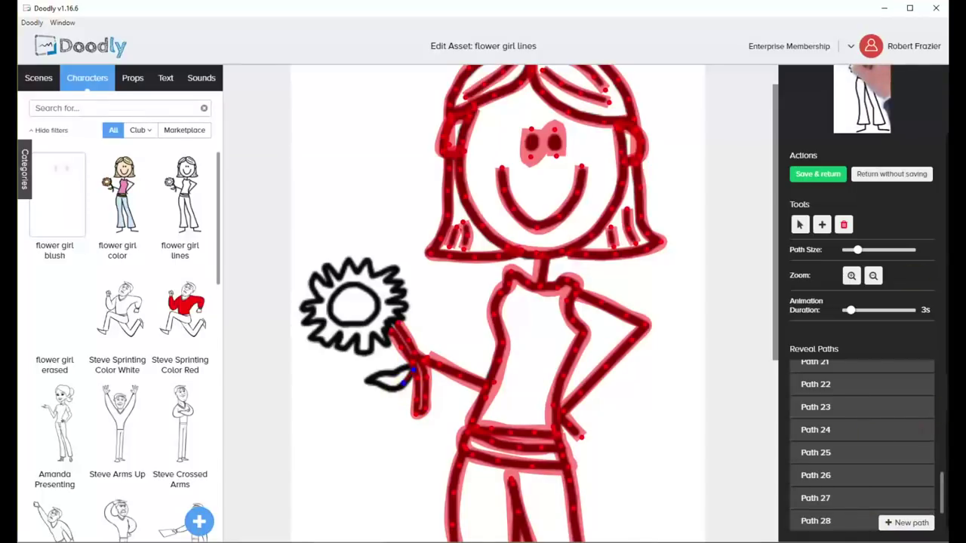
{"action": "left_click_drag", "start_coordinate": [857, 250], "coordinate": [864, 251]}
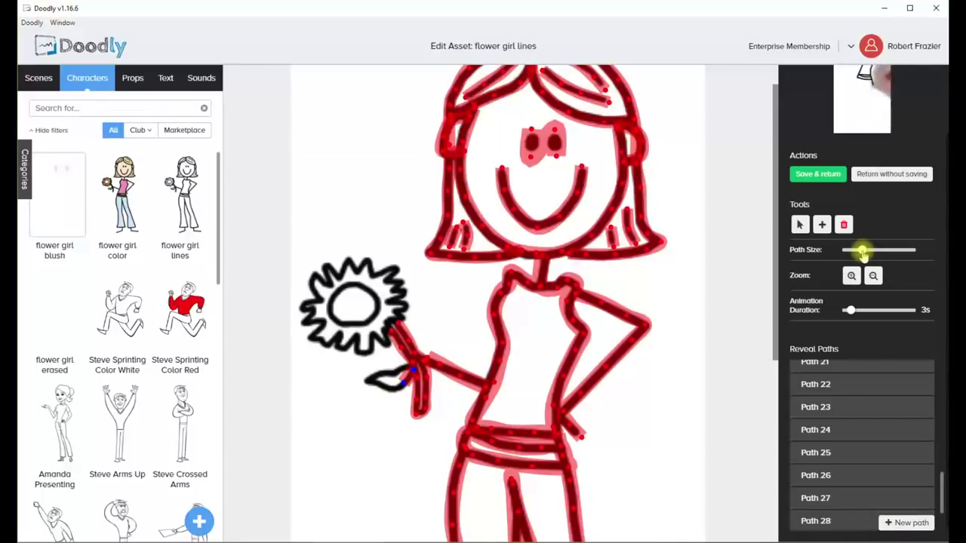
{"action": "left_click", "coordinate": [393, 385]}
{"action": "mouse_move", "coordinate": [387, 389]}
{"action": "left_mouse_down"}
{"action": "mouse_move", "coordinate": [370, 382]}
{"action": "mouse_move", "coordinate": [386, 369]}
{"action": "left_mouse_up"}
{"action": "left_click", "coordinate": [388, 372]}
{"action": "left_click", "coordinate": [399, 371]}
{"action": "left_click", "coordinate": [409, 366]}
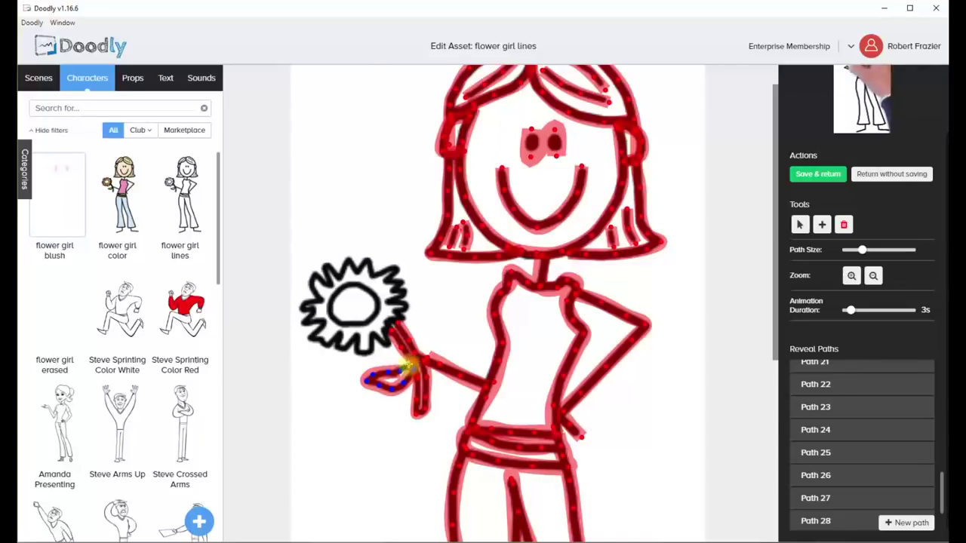
- Add a new reveal path and trace the zigzag petals up the flower's right side, slightly reducing the path size
{"action": "left_click", "coordinate": [905, 522]}
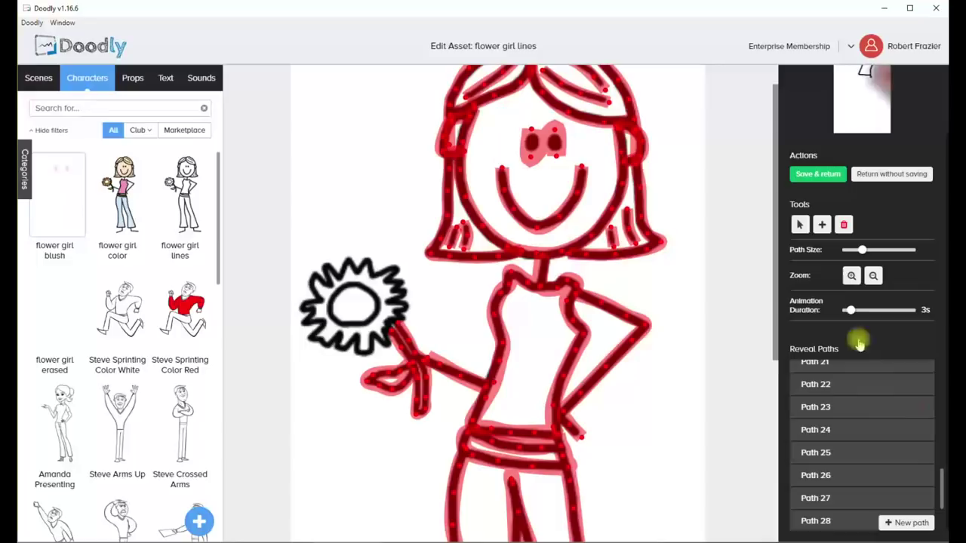
{"action": "left_click", "coordinate": [394, 319]}
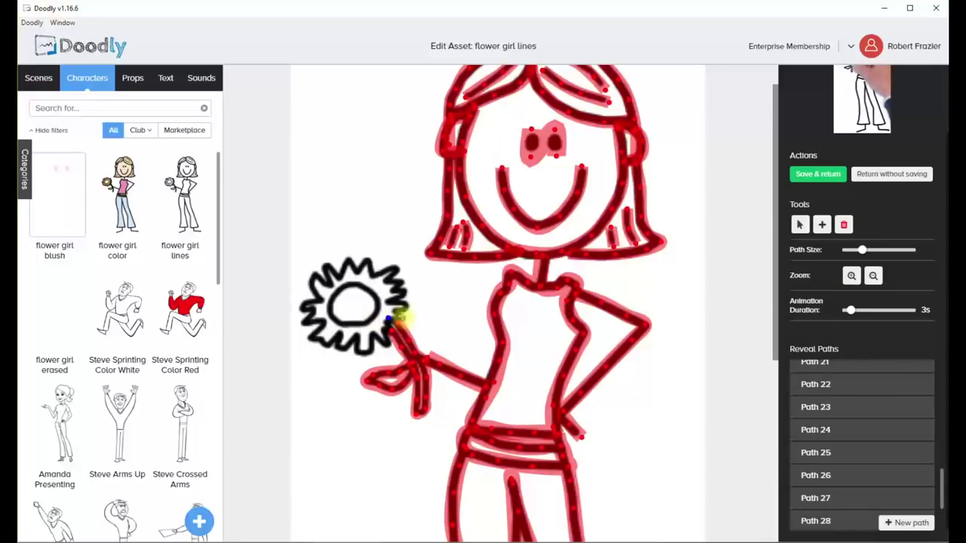
{"action": "left_click_drag", "start_coordinate": [864, 252], "coordinate": [862, 253]}
{"action": "left_click", "coordinate": [394, 309]}
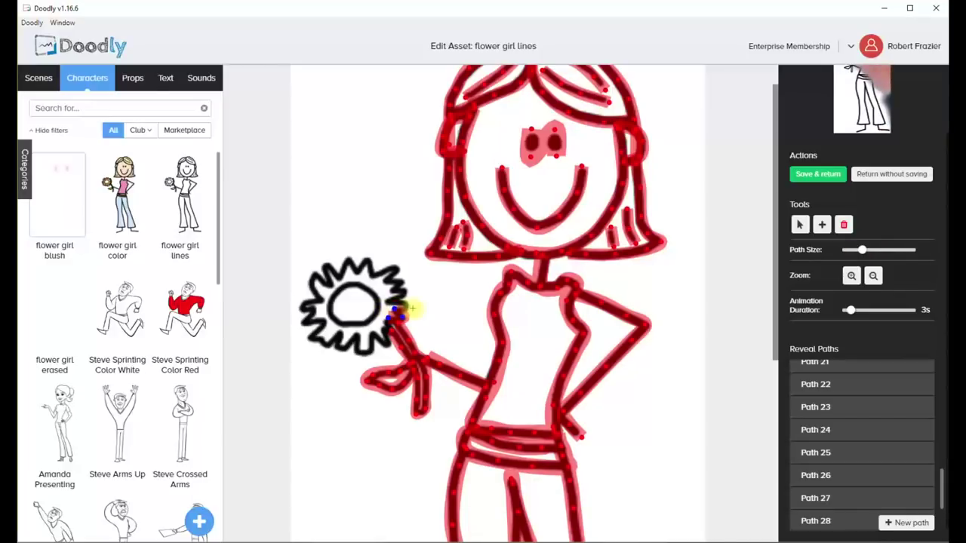
{"action": "left_click", "coordinate": [409, 305]}
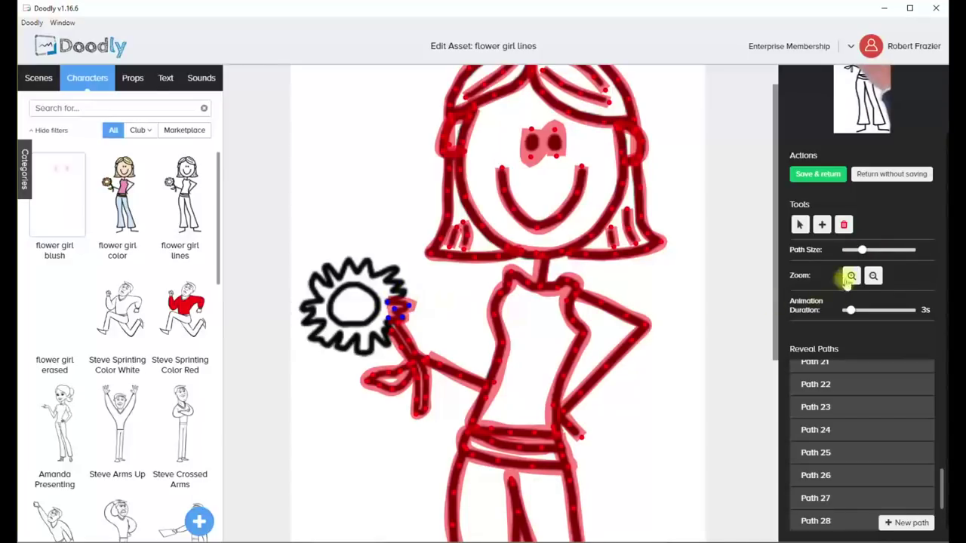
{"action": "left_click_drag", "start_coordinate": [860, 253], "coordinate": [857, 251]}
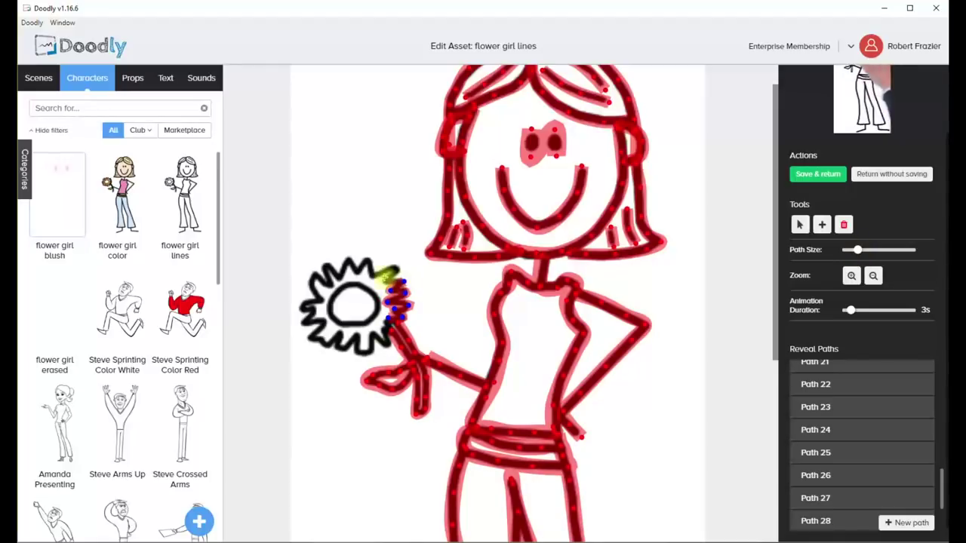
- Continue the petal path in a zigzag over the top of the flower to its left side
{"action": "left_click", "coordinate": [384, 281]}
{"action": "left_click", "coordinate": [400, 265]}
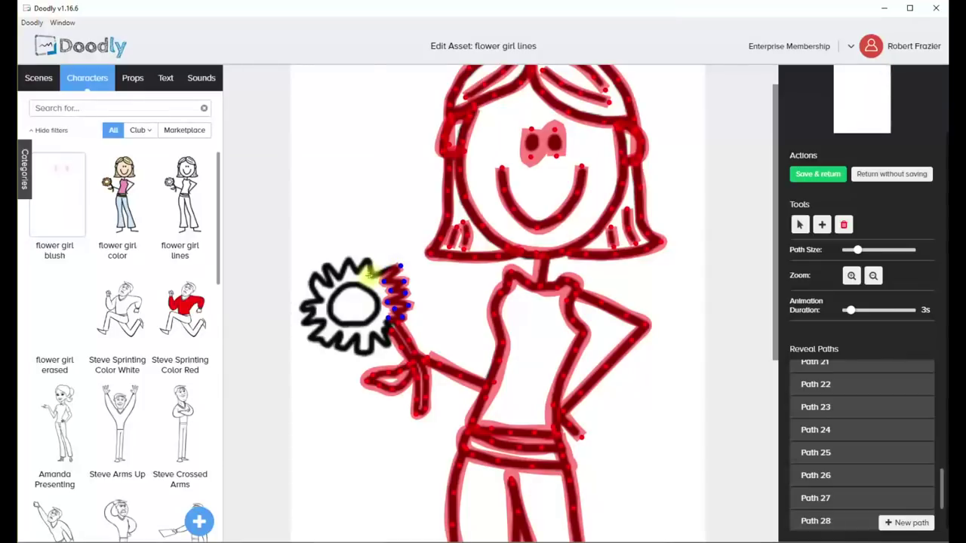
{"action": "left_click", "coordinate": [371, 277]}
{"action": "left_click", "coordinate": [369, 257]}
{"action": "mouse_move", "coordinate": [357, 274]}
{"action": "left_mouse_down"}
{"action": "mouse_move", "coordinate": [325, 265]}
{"action": "mouse_move", "coordinate": [329, 285]}
{"action": "mouse_move", "coordinate": [313, 268]}
{"action": "mouse_move", "coordinate": [319, 301]}
{"action": "mouse_move", "coordinate": [303, 304]}
{"action": "mouse_move", "coordinate": [330, 285]}
{"action": "left_mouse_up"}
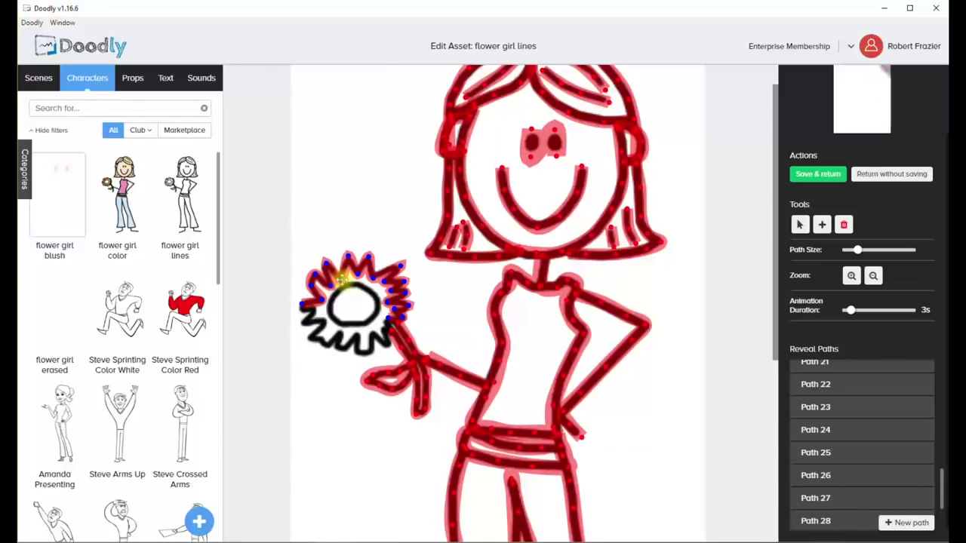
- Trace the remaining petals down the left side and along the bottom of the flower, closing the petal outline at the stem
{"action": "left_click", "coordinate": [301, 312]}
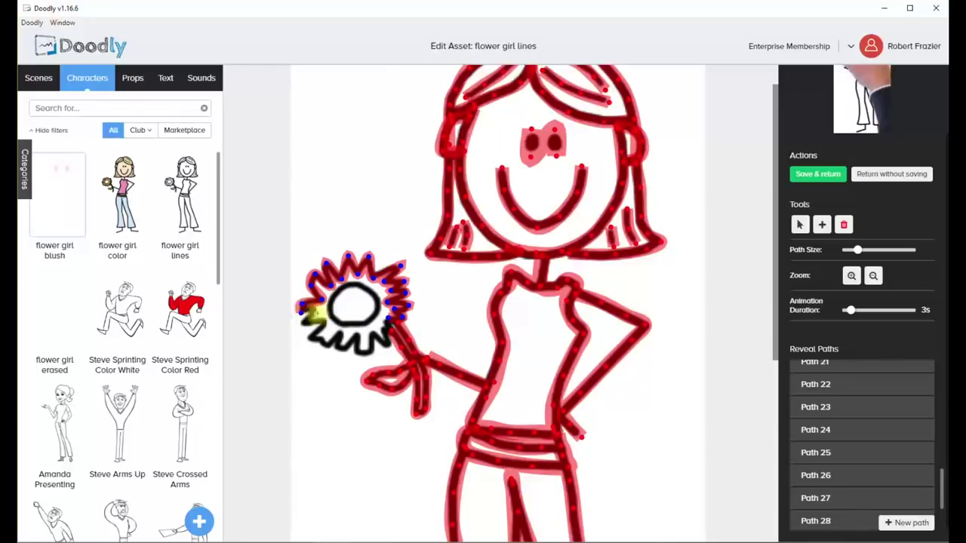
{"action": "left_click", "coordinate": [317, 312]}
{"action": "left_click_drag", "start_coordinate": [318, 311], "coordinate": [300, 325]}
{"action": "left_click", "coordinate": [324, 323]}
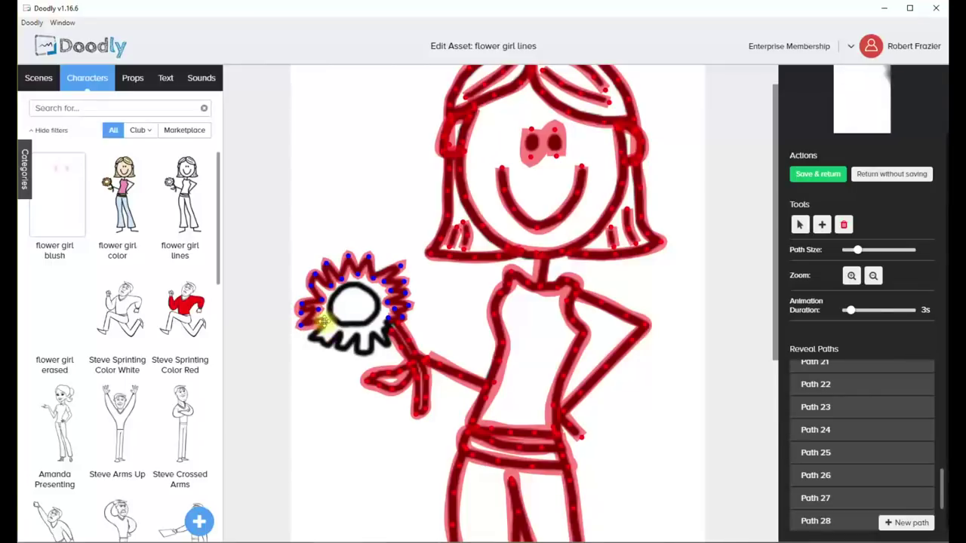
{"action": "left_click", "coordinate": [309, 340]}
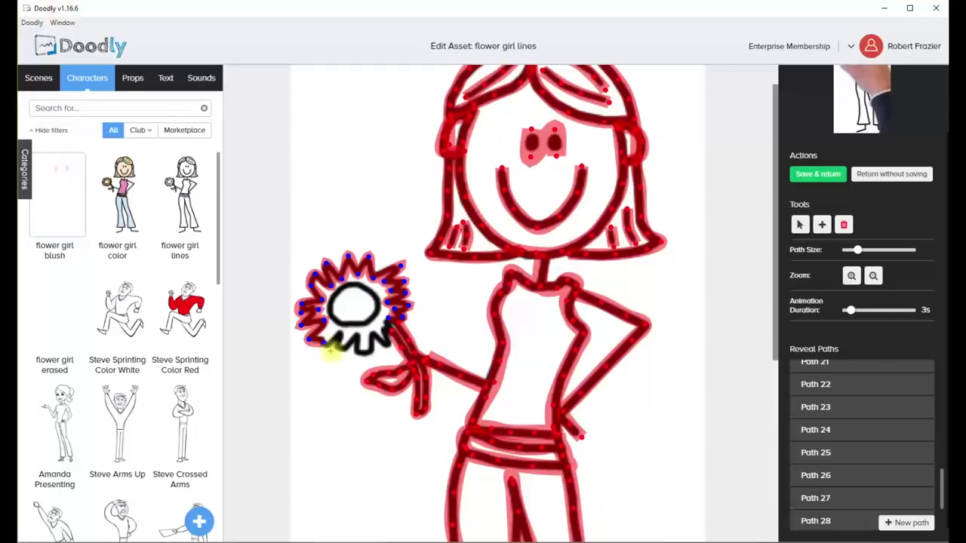
{"action": "mouse_move", "coordinate": [335, 340]}
{"action": "left_mouse_down"}
{"action": "mouse_move", "coordinate": [364, 336]}
{"action": "mouse_move", "coordinate": [359, 355]}
{"action": "mouse_move", "coordinate": [375, 356]}
{"action": "mouse_move", "coordinate": [374, 333]}
{"action": "mouse_move", "coordinate": [387, 351]}
{"action": "mouse_move", "coordinate": [399, 324]}
{"action": "left_mouse_up"}
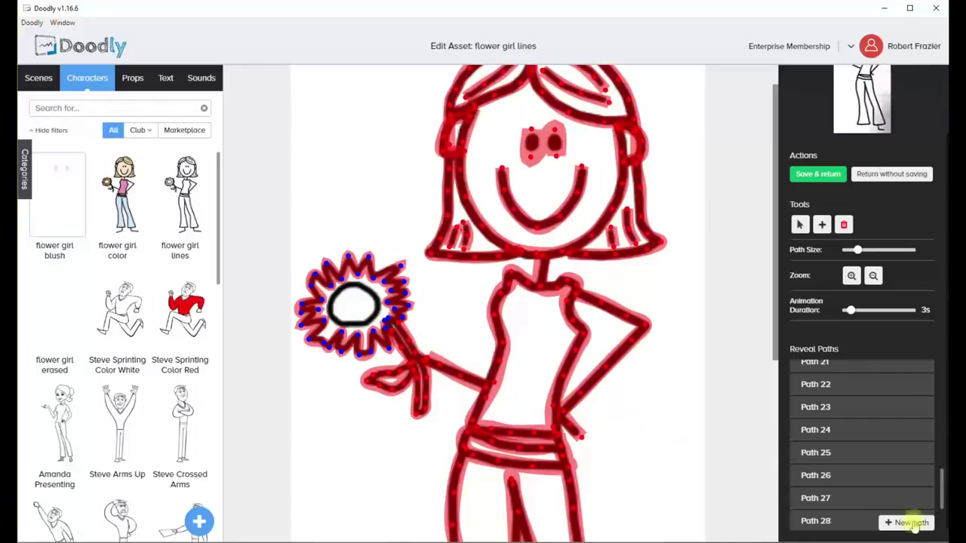
- Add a new reveal path around the outline of the flower's round center, slightly increasing the path size and closing the circle
{"action": "left_click", "coordinate": [898, 522]}
{"action": "mouse_move", "coordinate": [352, 285]}
{"action": "left_mouse_down"}
{"action": "mouse_move", "coordinate": [370, 291]}
{"action": "mouse_move", "coordinate": [383, 322]}
{"action": "left_mouse_up"}
{"action": "left_click_drag", "start_coordinate": [857, 250], "coordinate": [866, 254]}
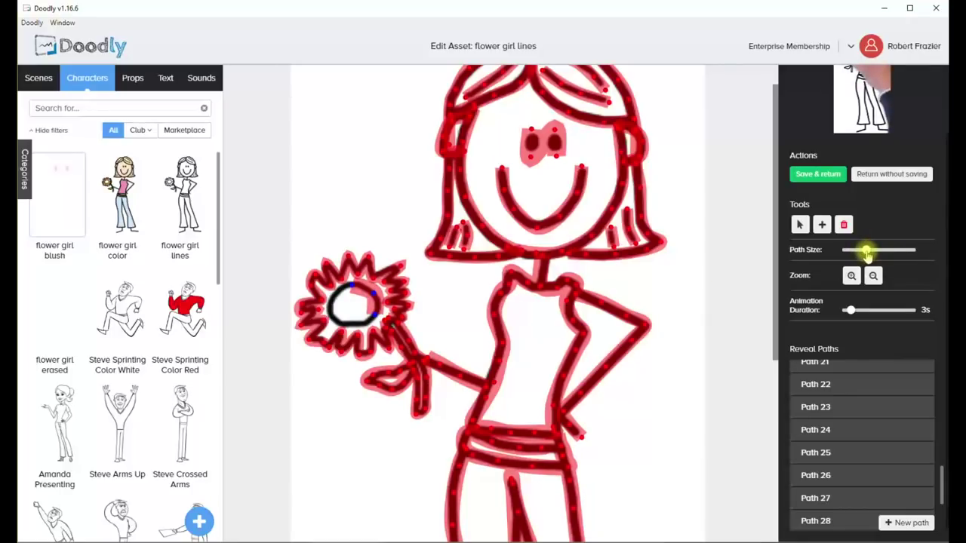
{"action": "mouse_move", "coordinate": [355, 321]}
{"action": "left_mouse_down"}
{"action": "mouse_move", "coordinate": [341, 326]}
{"action": "mouse_move", "coordinate": [329, 311]}
{"action": "mouse_move", "coordinate": [339, 291]}
{"action": "left_mouse_up"}
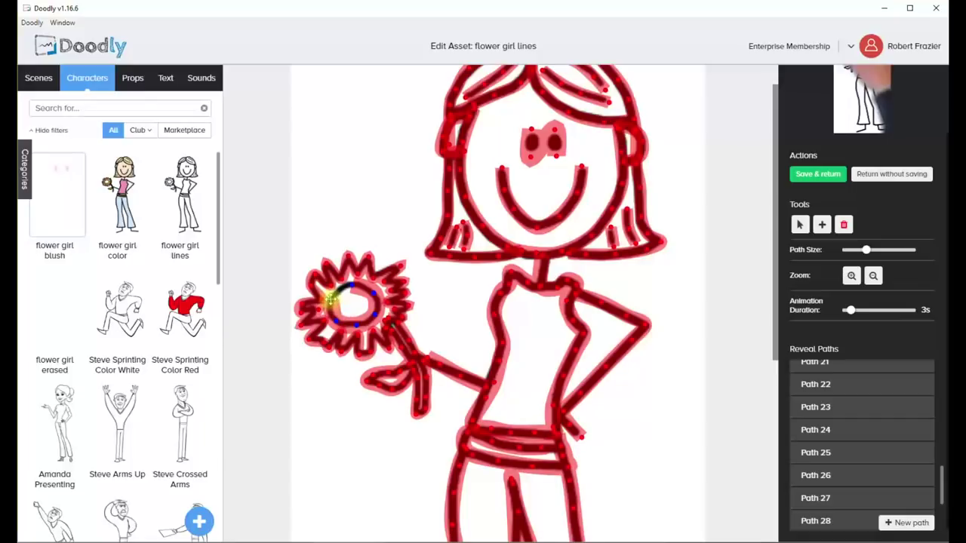
{"action": "left_click_drag", "start_coordinate": [369, 206], "coordinate": [352, 284]}
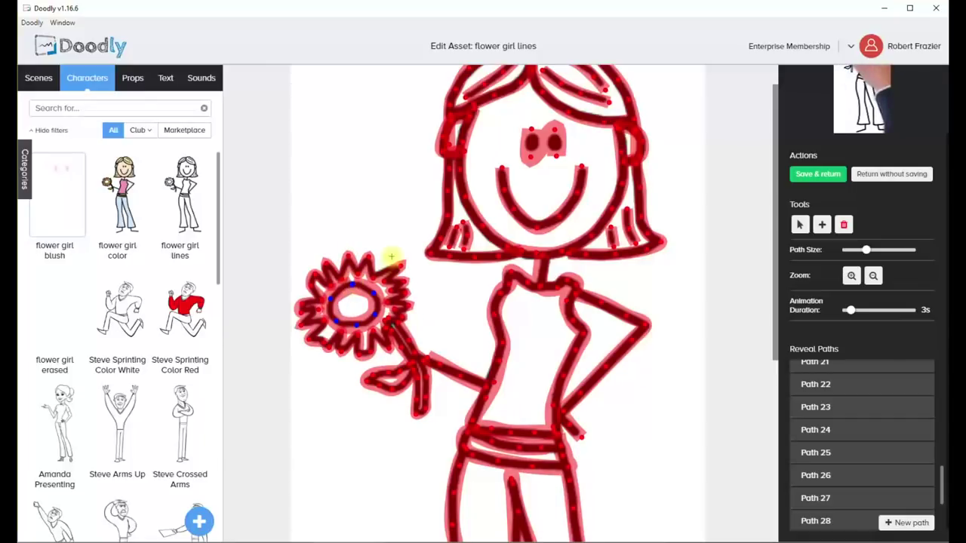
{"action": "left_click", "coordinate": [352, 283]}
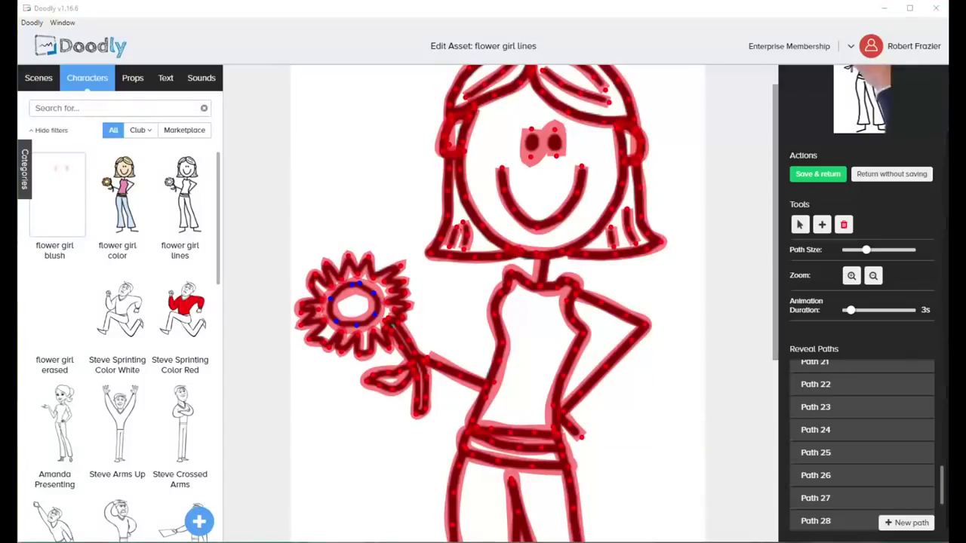
- Save the reveal paths of the lines image, return to the video, and preview the animation
{"action": "left_click_drag", "start_coordinate": [942, 485], "coordinate": [941, 454]}
{"action": "mouse_move", "coordinate": [775, 332]}
{"action": "left_mouse_down"}
{"action": "mouse_move", "coordinate": [800, 313]}
{"action": "mouse_move", "coordinate": [777, 293]}
{"action": "left_mouse_up"}
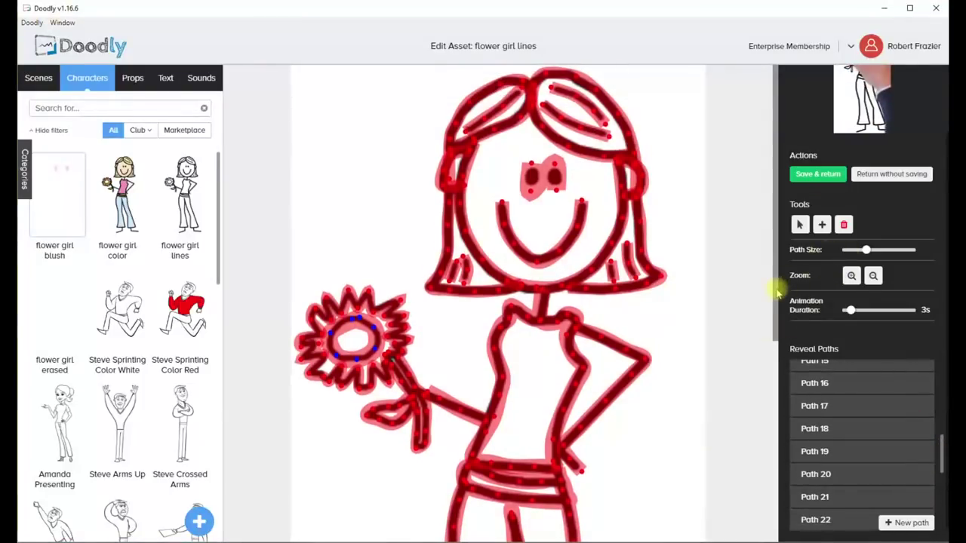
{"action": "scroll", "coordinate": [781, 290], "scroll_direction": "up", "scroll_amount": 1}
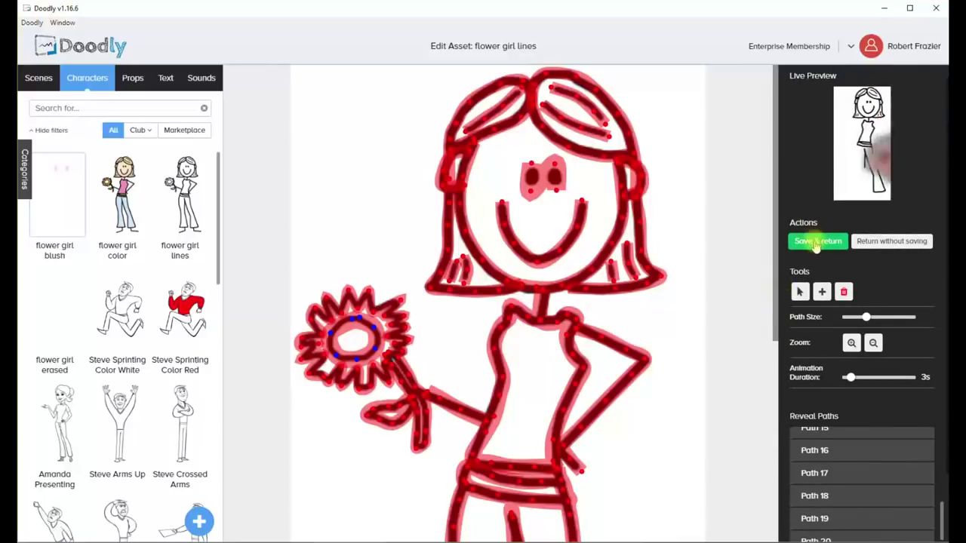
{"action": "left_click", "coordinate": [816, 243]}
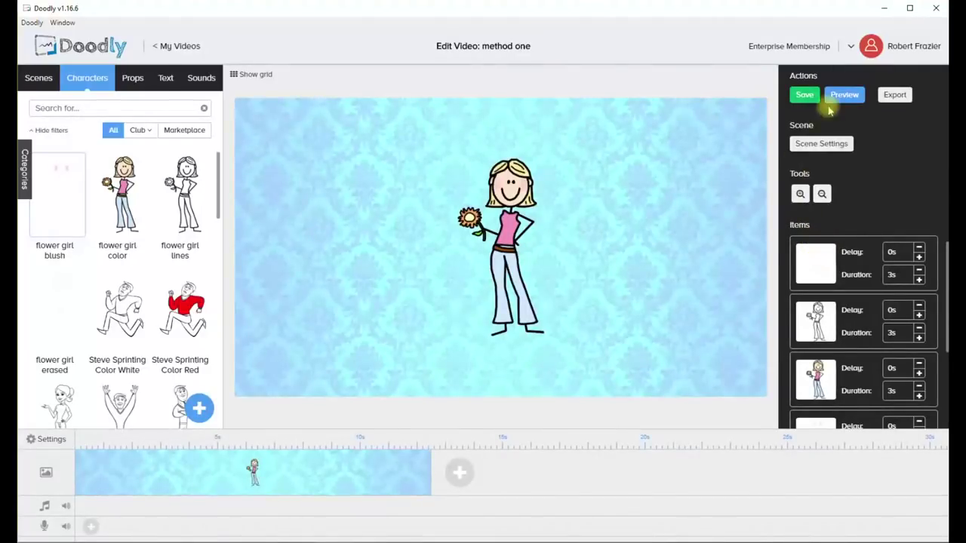
{"action": "left_click", "coordinate": [844, 95]}
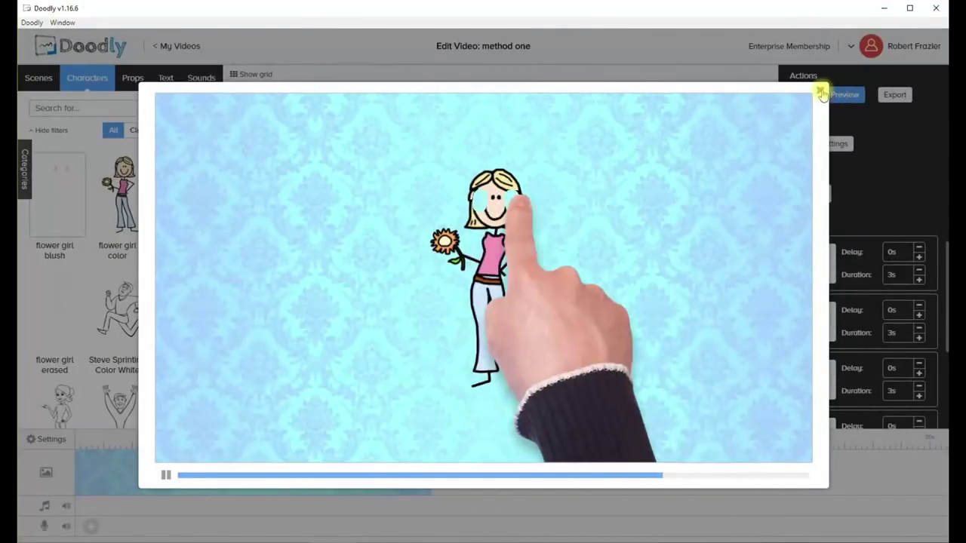
{"action": "left_click", "coordinate": [821, 92]}
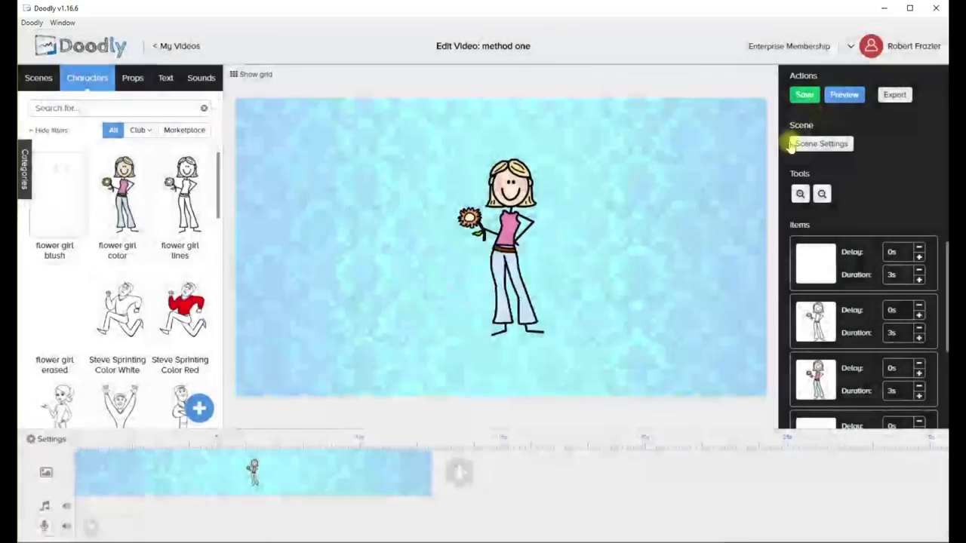
- Set the video's erase mode to Off and apply the video settings
{"action": "left_click", "coordinate": [32, 441]}
{"action": "left_click", "coordinate": [651, 427]}
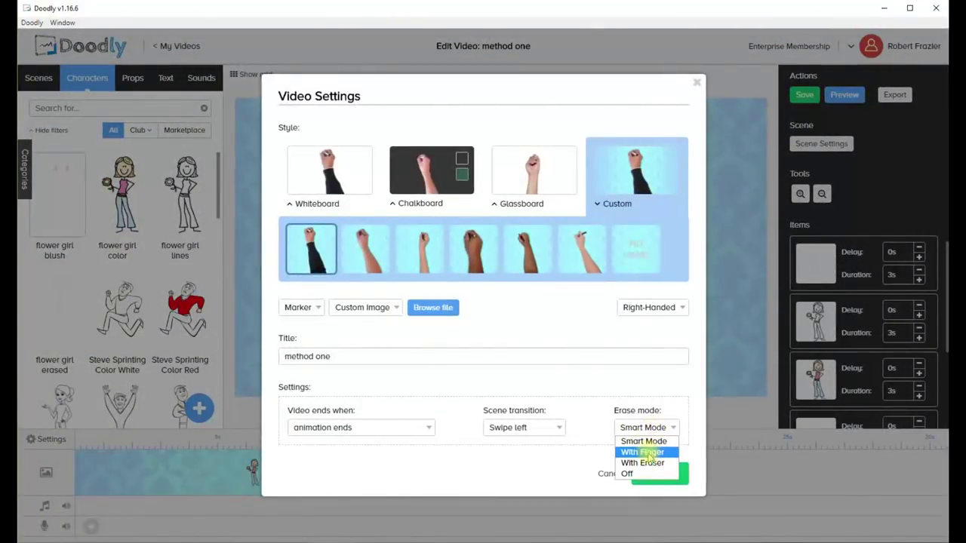
{"action": "left_click", "coordinate": [632, 472]}
{"action": "left_click", "coordinate": [651, 474]}
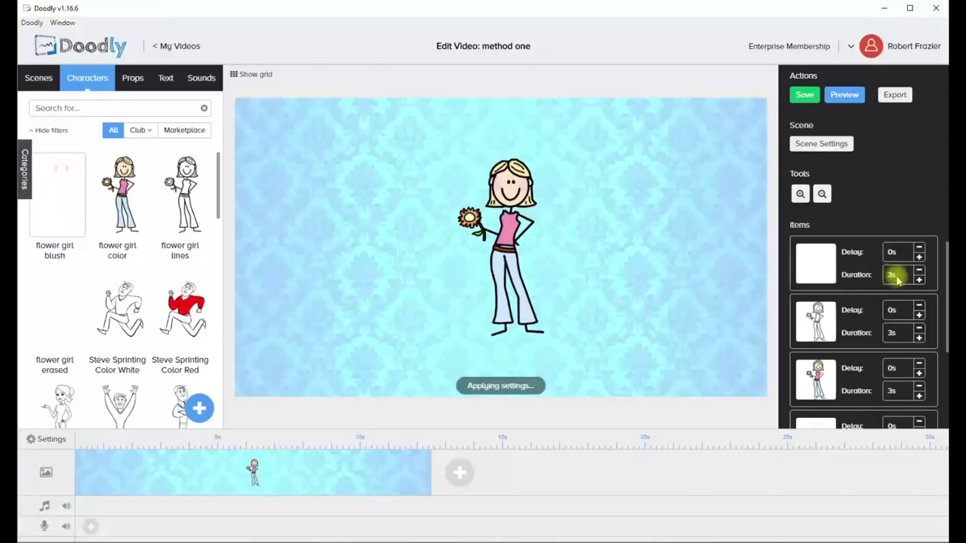
- Set the duration of the first item in the scene to 0 s and preview the animation
{"action": "left_click", "coordinate": [896, 277]}
{"action": "type", "text": "0"}
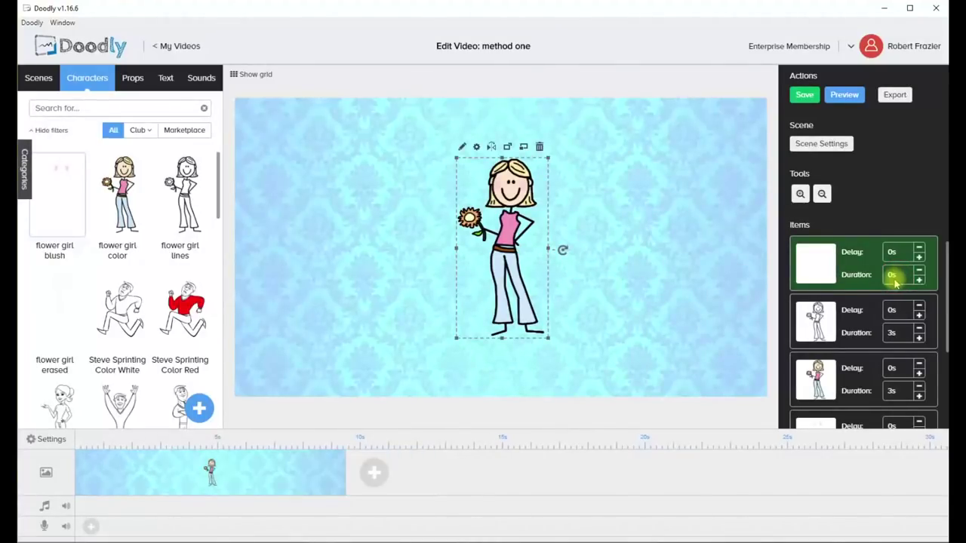
{"action": "left_click", "coordinate": [844, 96]}
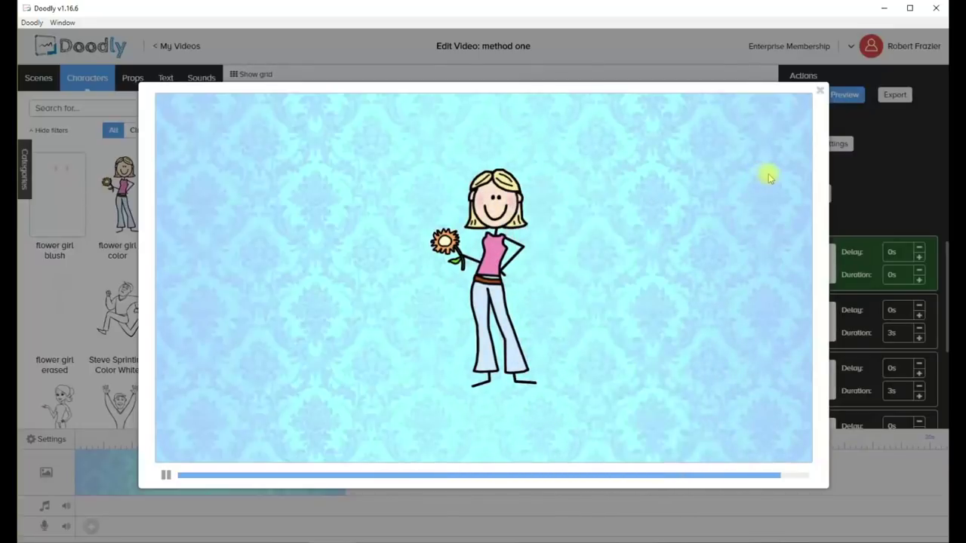
{"action": "left_click", "coordinate": [820, 92]}
- Open the flower girl color item for reveal path editing and cover the girl's left-hand ear with a path of increased size
{"action": "left_click", "coordinate": [849, 364]}
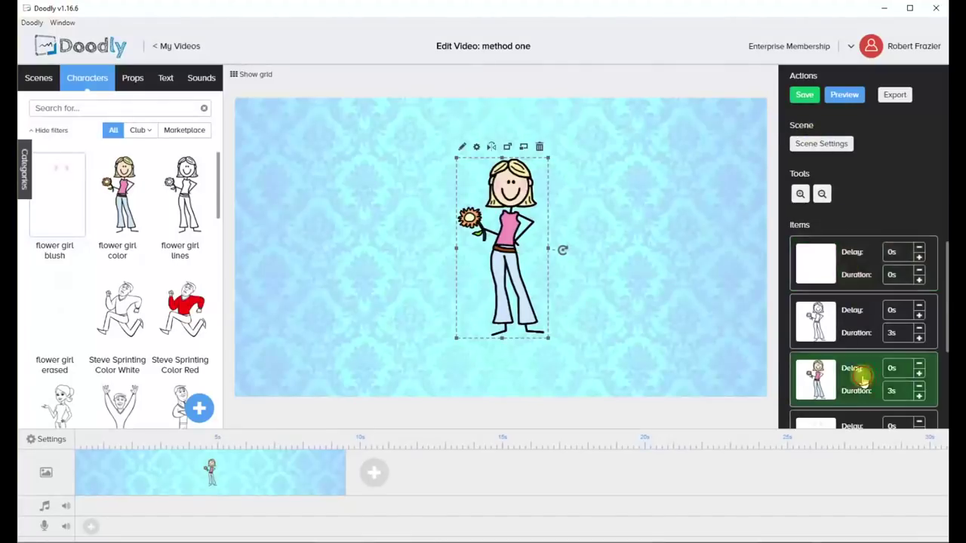
{"action": "left_click", "coordinate": [463, 147]}
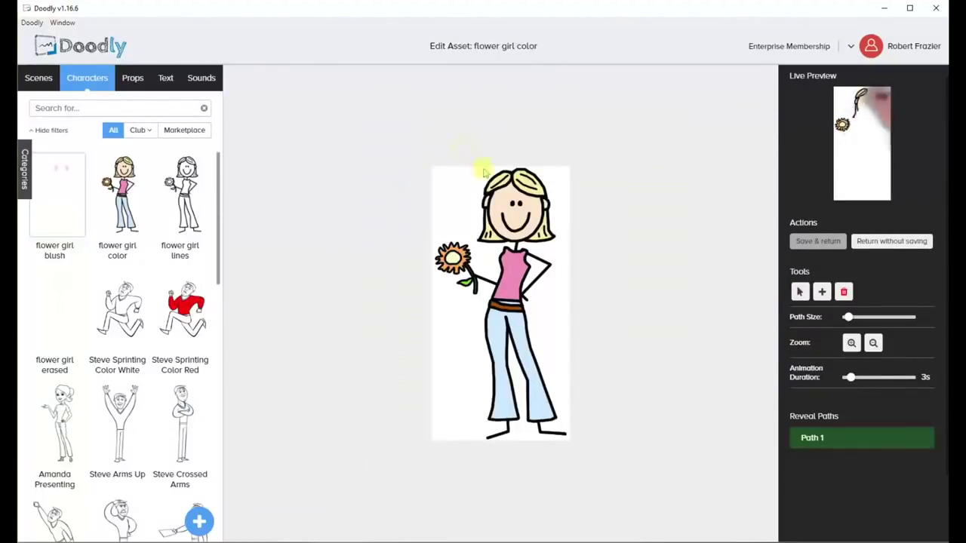
{"action": "left_click", "coordinate": [852, 343]}
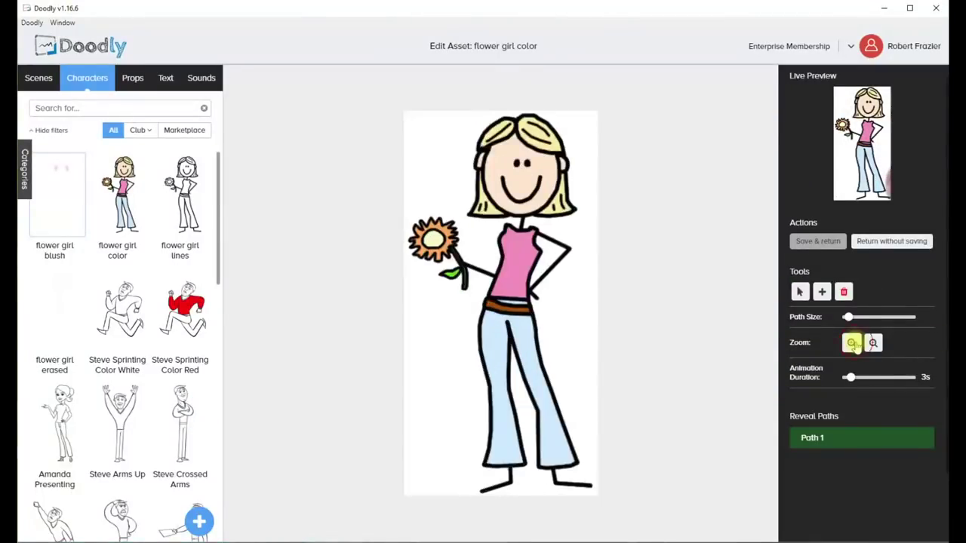
{"action": "left_click", "coordinate": [852, 342]}
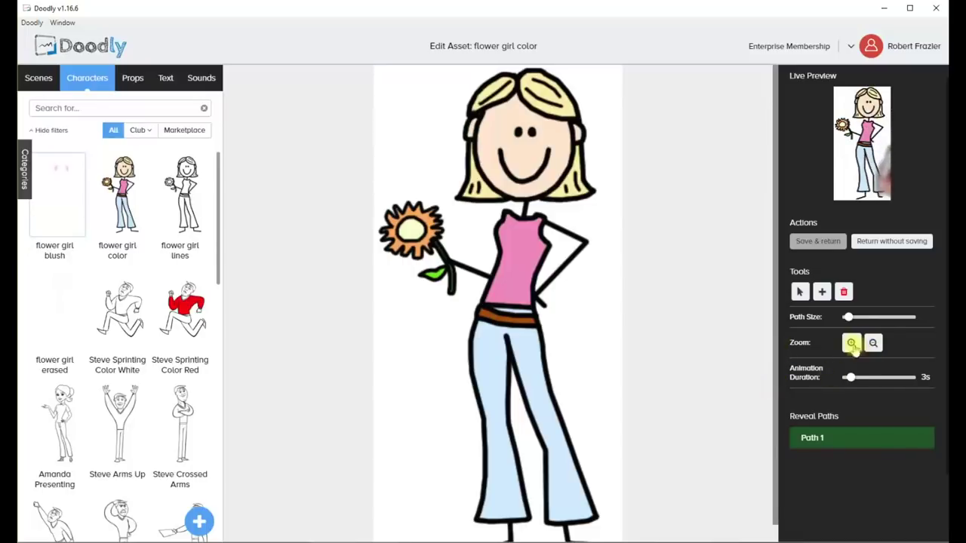
{"action": "left_click", "coordinate": [852, 342]}
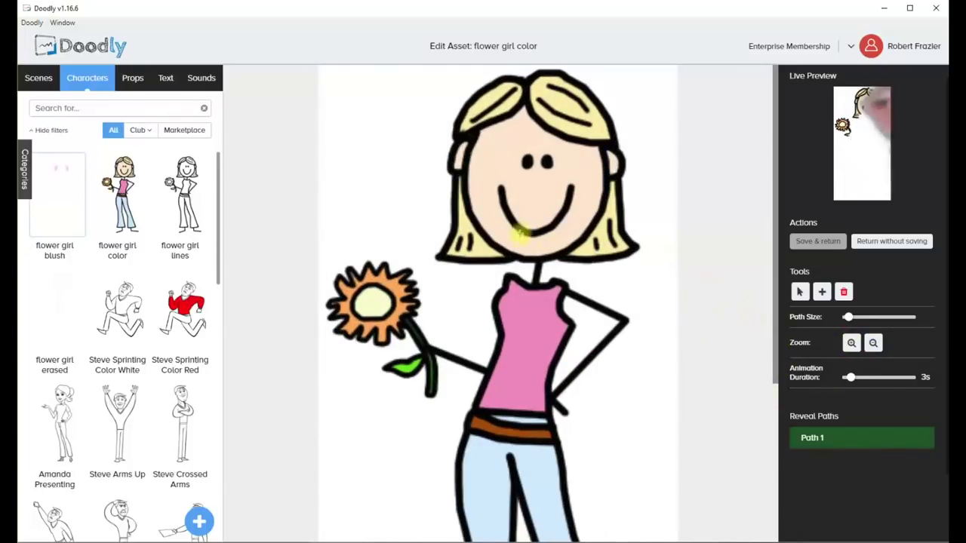
{"action": "left_click", "coordinate": [465, 144]}
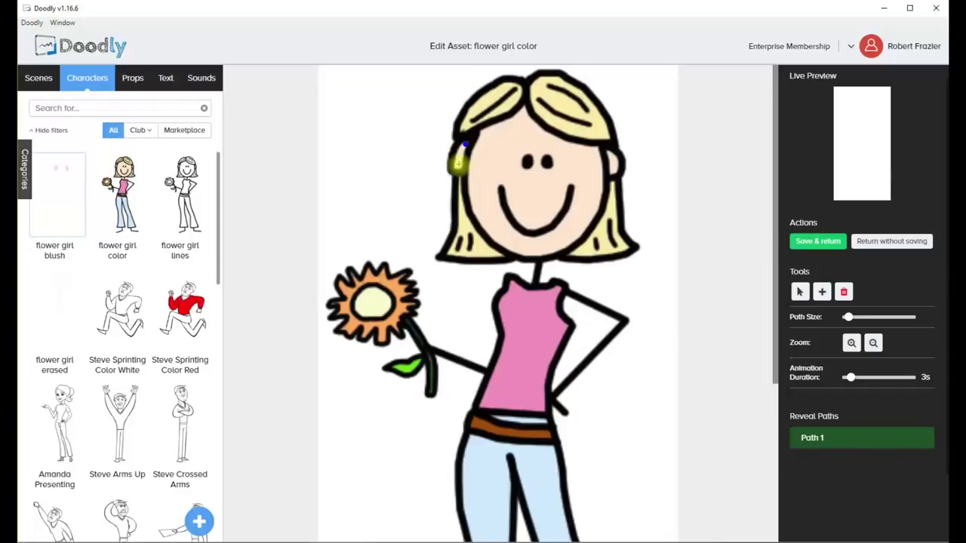
{"action": "left_click_drag", "start_coordinate": [848, 317], "coordinate": [878, 318]}
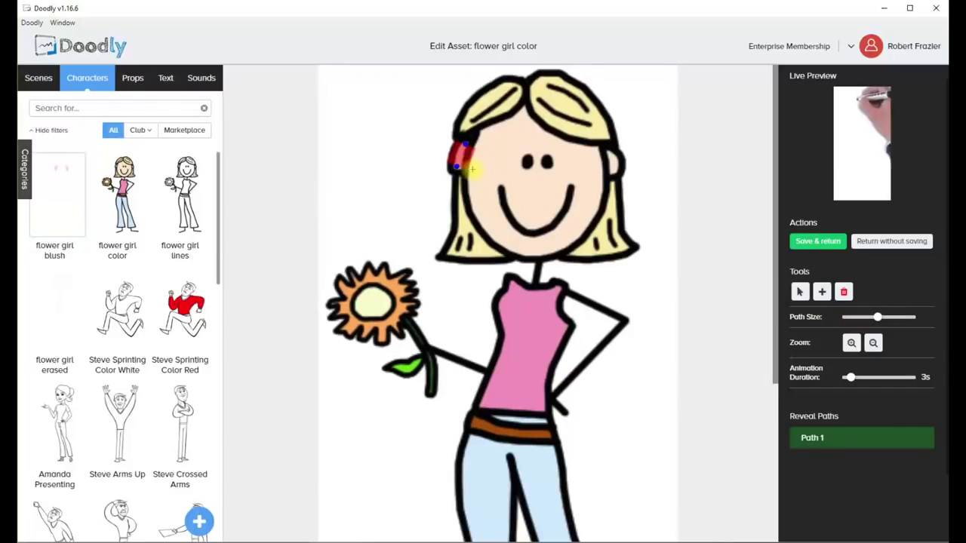
{"action": "left_click", "coordinate": [473, 171]}
{"action": "left_click_drag", "start_coordinate": [457, 166], "coordinate": [457, 164]}
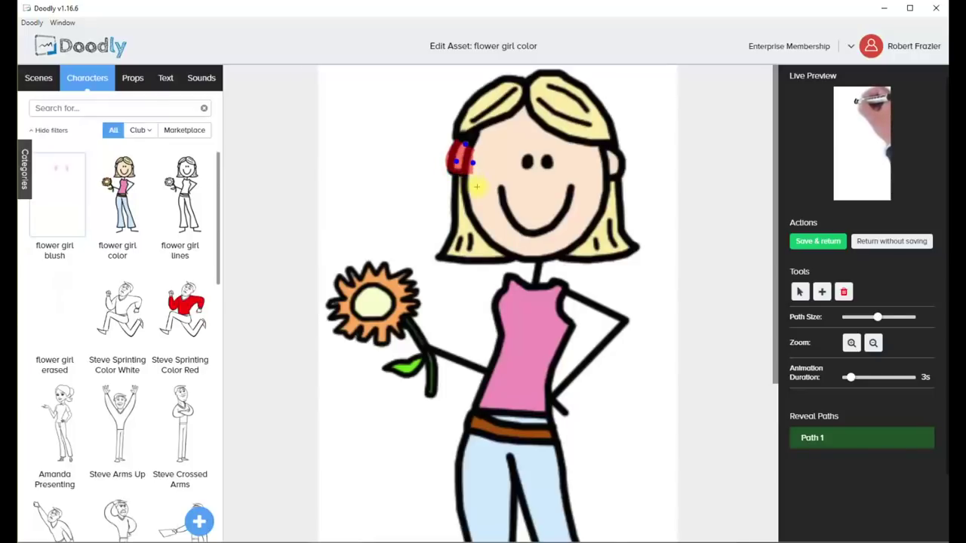
- Continue the path down the inside edge of the face, around the chin and up to the opposite ear
{"action": "left_click", "coordinate": [482, 215]}
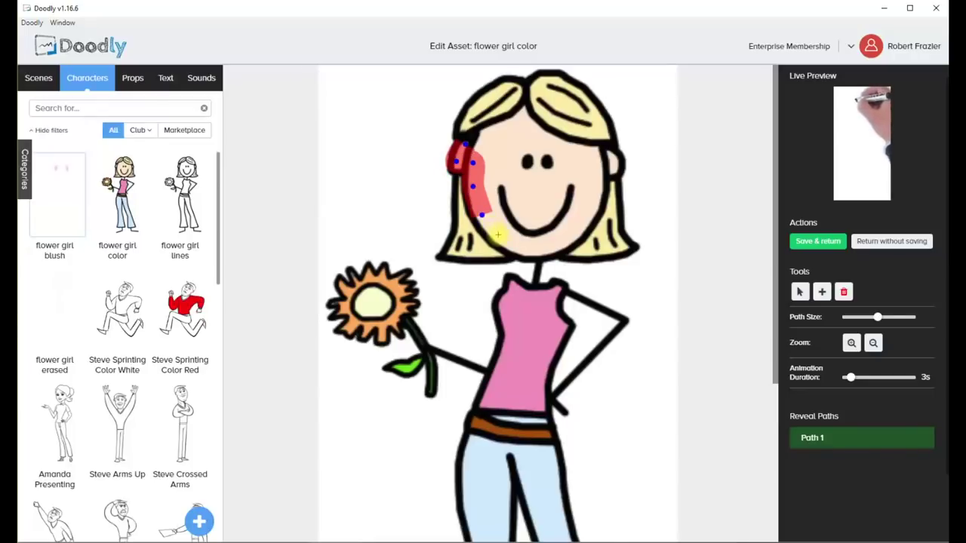
{"action": "left_click", "coordinate": [498, 236]}
{"action": "left_click", "coordinate": [523, 249]}
{"action": "left_click", "coordinate": [550, 245]}
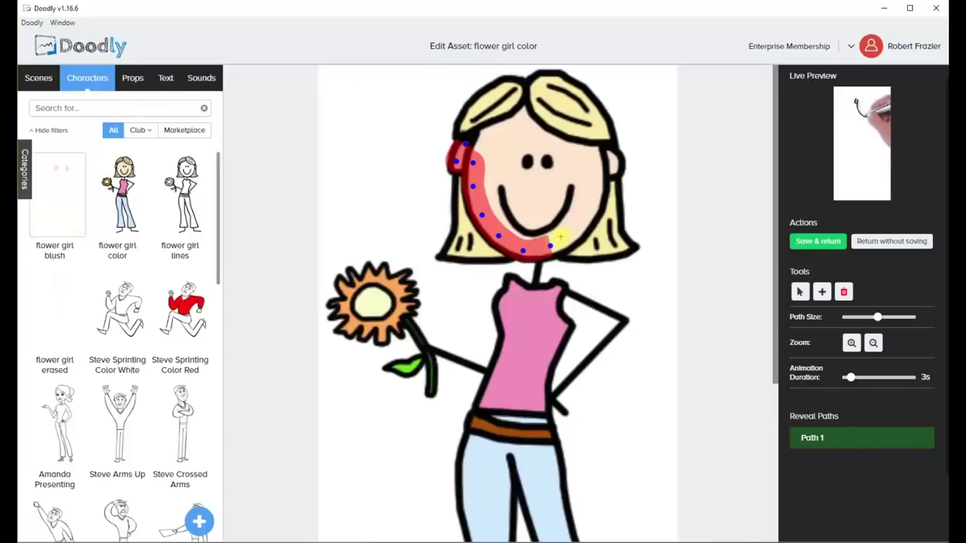
{"action": "left_click", "coordinate": [570, 230]}
{"action": "left_click", "coordinate": [587, 209]}
{"action": "left_click", "coordinate": [595, 194]}
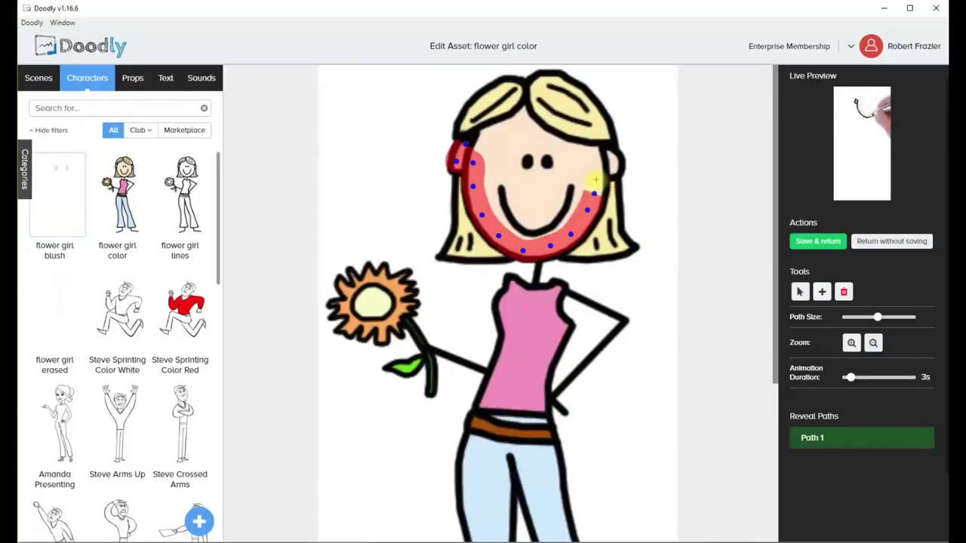
{"action": "left_click", "coordinate": [597, 175]}
{"action": "left_click", "coordinate": [616, 161]}
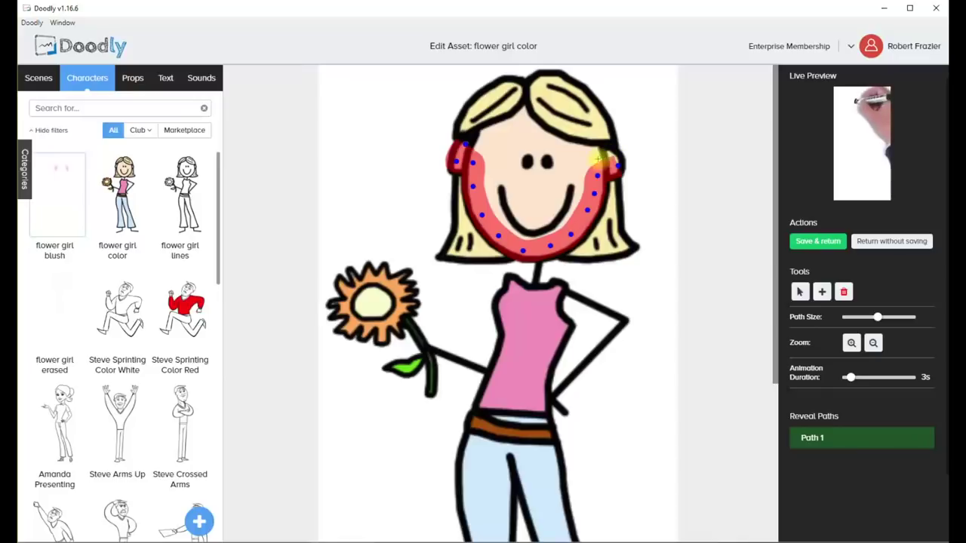
- Carry the path along the hairline and back and forth over the face's interior until the whole face is covered
{"action": "left_click", "coordinate": [596, 155]}
{"action": "left_click", "coordinate": [579, 150]}
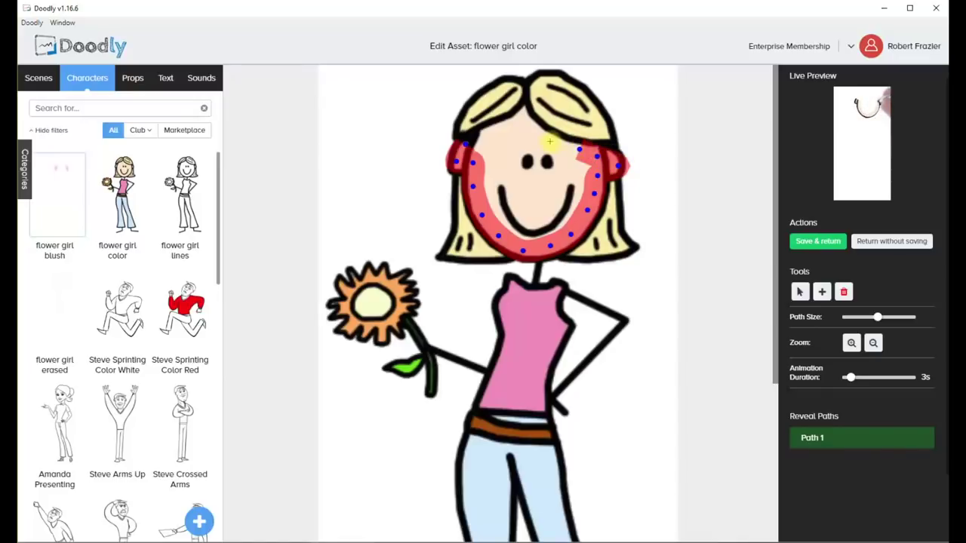
{"action": "left_click", "coordinate": [547, 137]}
{"action": "left_click", "coordinate": [528, 127]}
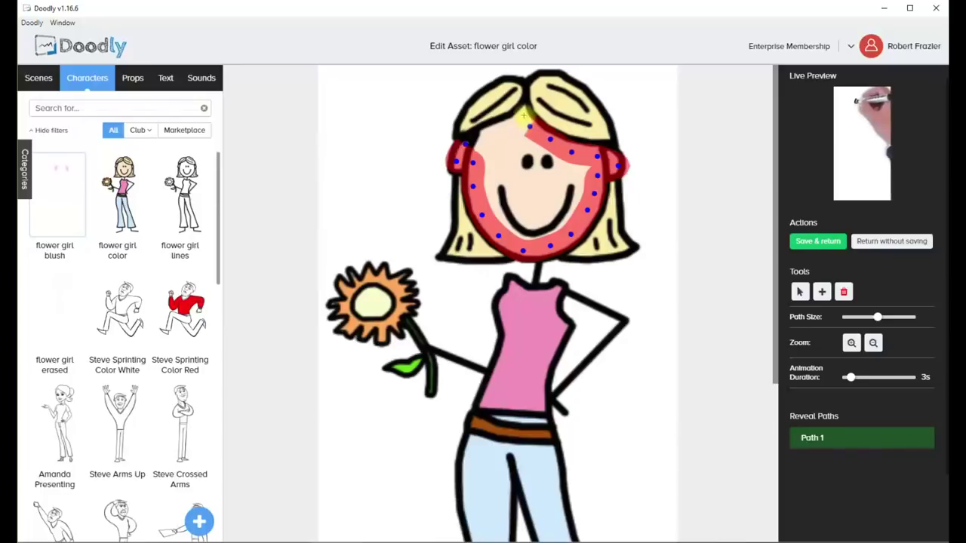
{"action": "left_click", "coordinate": [487, 170]}
{"action": "mouse_move", "coordinate": [495, 203]}
{"action": "left_mouse_down"}
{"action": "mouse_move", "coordinate": [530, 233]}
{"action": "mouse_move", "coordinate": [565, 216]}
{"action": "mouse_move", "coordinate": [577, 167]}
{"action": "mouse_move", "coordinate": [511, 141]}
{"action": "mouse_move", "coordinate": [501, 160]}
{"action": "mouse_move", "coordinate": [521, 209]}
{"action": "mouse_move", "coordinate": [538, 217]}
{"action": "mouse_move", "coordinate": [556, 178]}
{"action": "mouse_move", "coordinate": [534, 164]}
{"action": "left_mouse_up"}
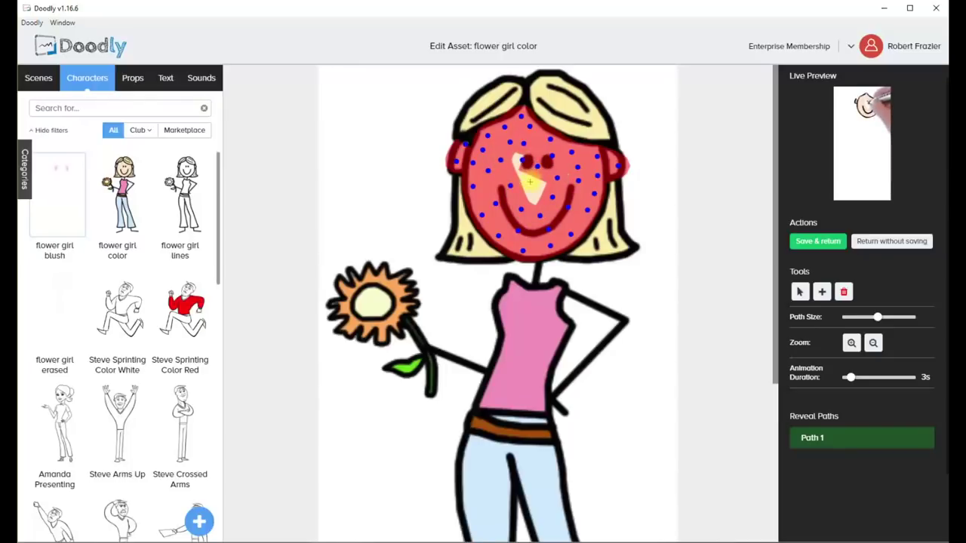
{"action": "left_click", "coordinate": [534, 195]}
{"action": "left_click", "coordinate": [545, 183]}
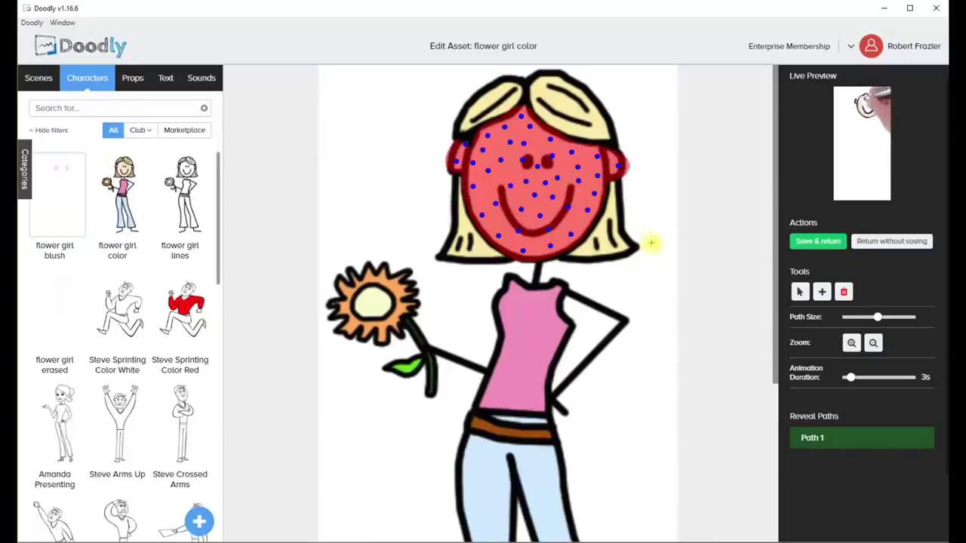
- Add a new reveal path across the left part of the blonde fringe, increase its path size, and adjust its upper point
{"action": "scroll", "coordinate": [902, 490], "scroll_direction": "down", "scroll_amount": 2}
{"action": "left_click", "coordinate": [908, 523]}
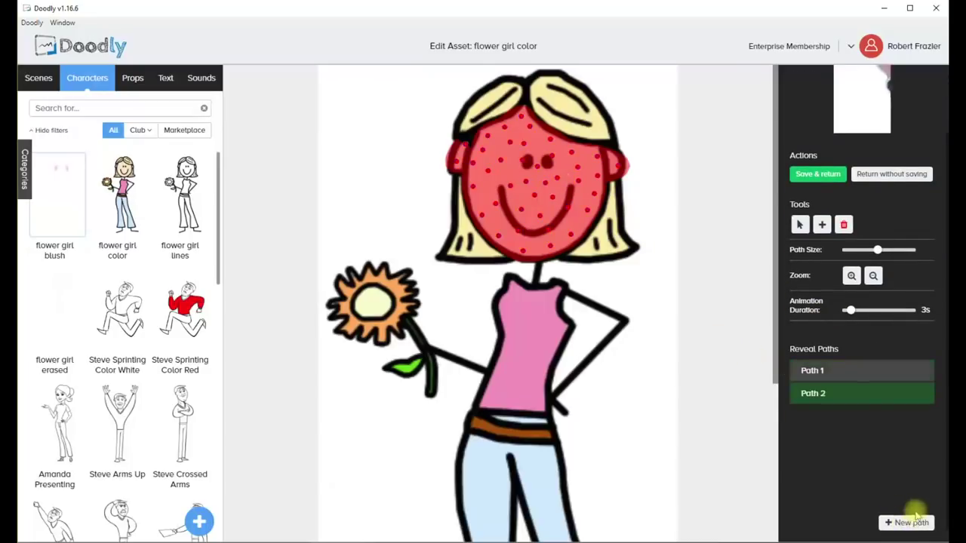
{"action": "left_click", "coordinate": [525, 81]}
{"action": "left_click", "coordinate": [454, 132]}
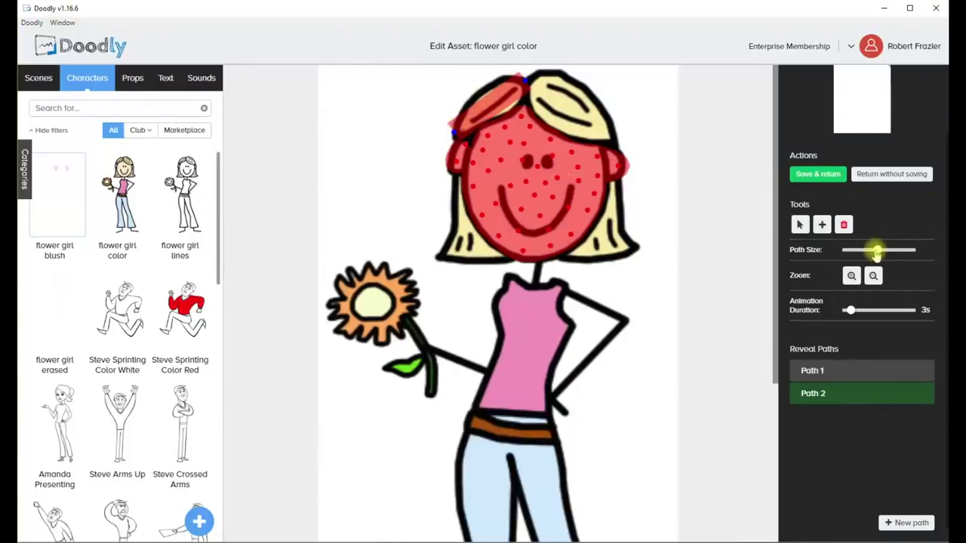
{"action": "left_click_drag", "start_coordinate": [878, 251], "coordinate": [891, 251]}
{"action": "left_click", "coordinate": [524, 85]}
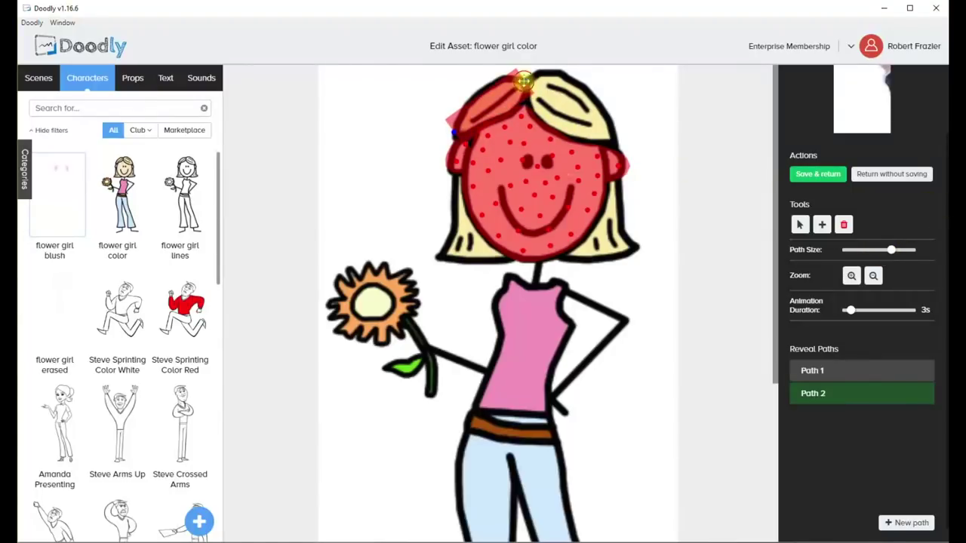
{"action": "left_click_drag", "start_coordinate": [524, 82], "coordinate": [519, 82]}
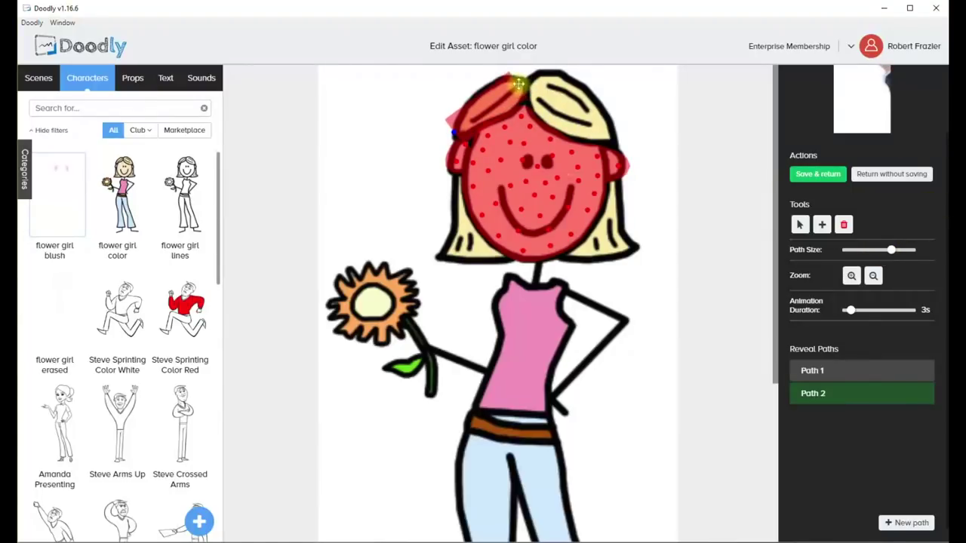
- Add a new reveal path down the blonde hair below the girl's left-hand ear and across its lower tips
{"action": "left_click", "coordinate": [894, 521]}
{"action": "left_click", "coordinate": [459, 176]}
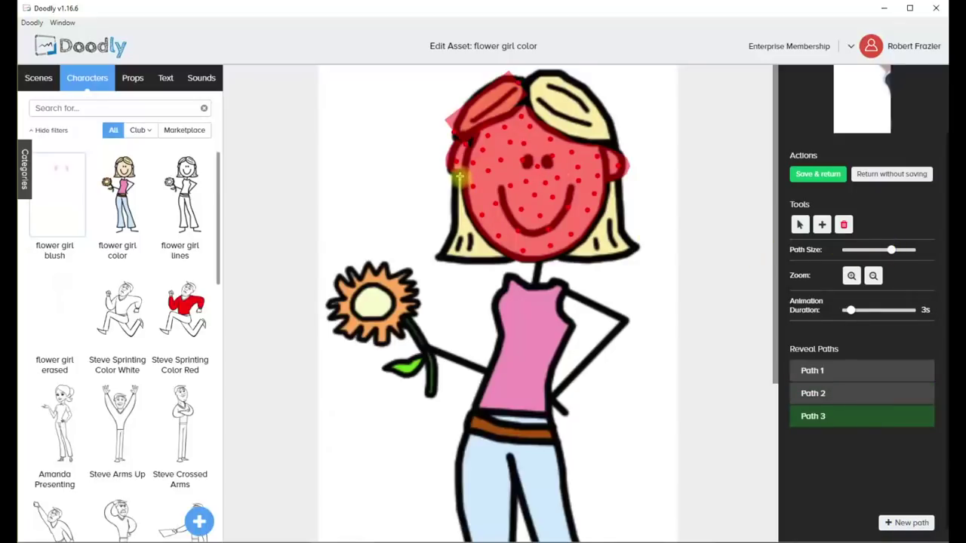
{"action": "mouse_move", "coordinate": [467, 178]}
{"action": "left_mouse_down"}
{"action": "mouse_move", "coordinate": [455, 254]}
{"action": "mouse_move", "coordinate": [490, 252]}
{"action": "left_mouse_up"}
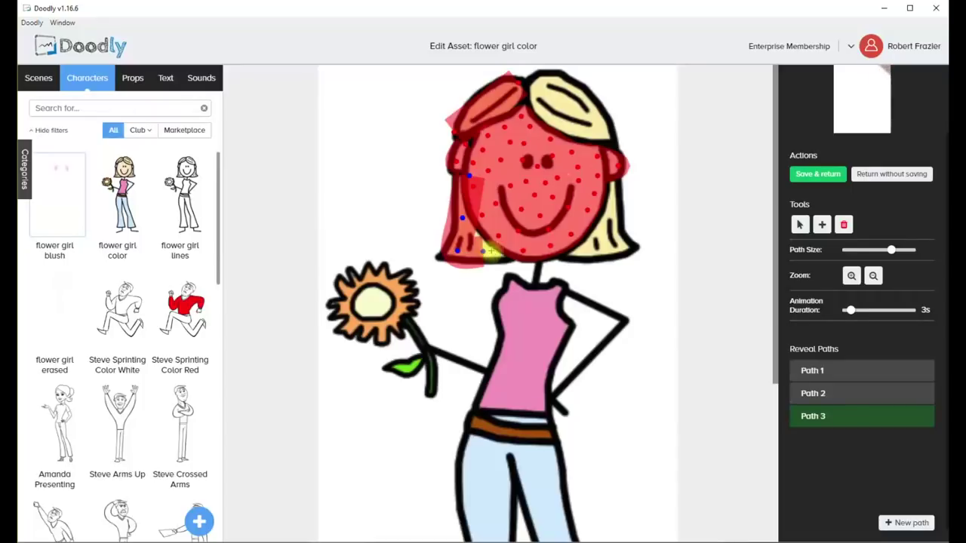
{"action": "left_click", "coordinate": [501, 255]}
{"action": "left_click", "coordinate": [466, 228]}
- Cover the right part of the fringe with a new, slightly larger reveal path, and the hair below the right-hand ear with another
{"action": "left_click", "coordinate": [906, 523]}
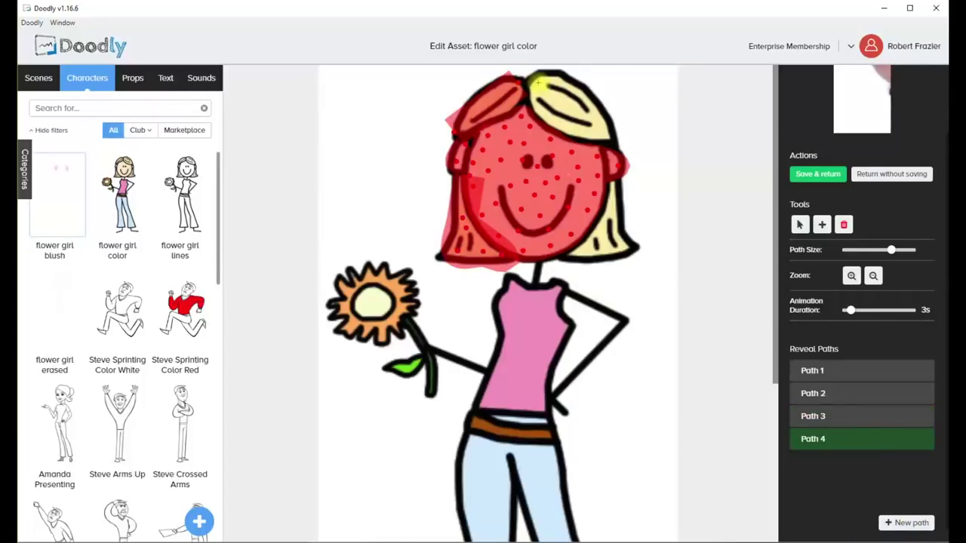
{"action": "left_click_drag", "start_coordinate": [891, 250], "coordinate": [932, 254]}
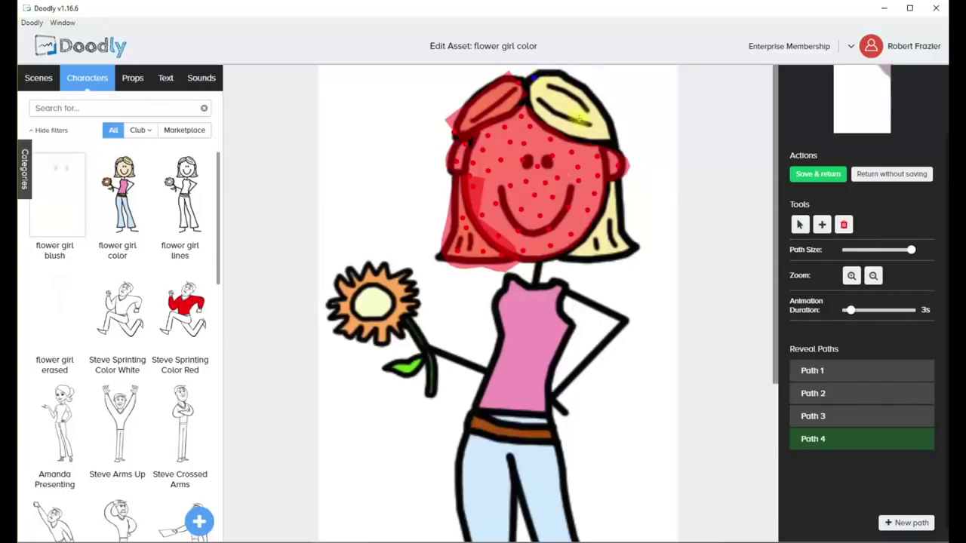
{"action": "left_click_drag", "start_coordinate": [580, 118], "coordinate": [605, 135]}
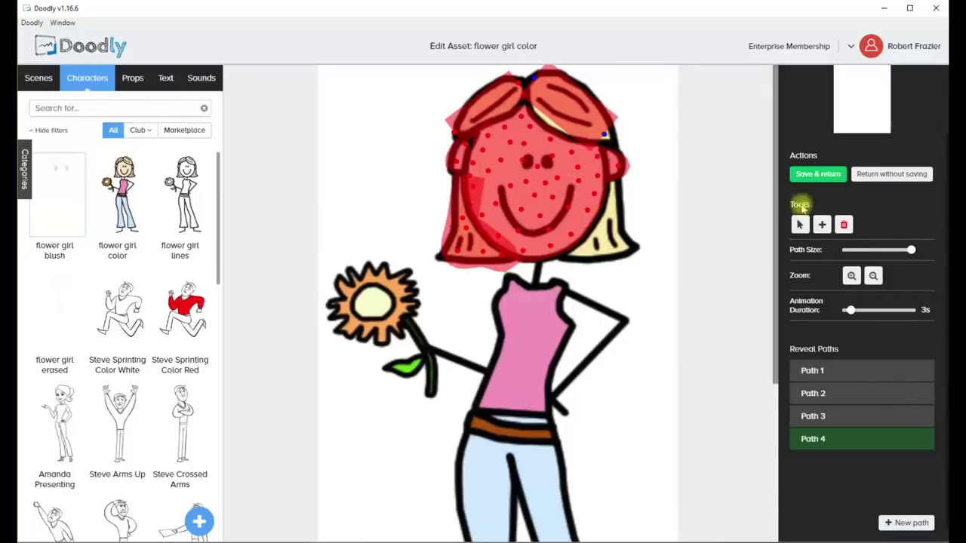
{"action": "left_click_drag", "start_coordinate": [910, 250], "coordinate": [897, 255]}
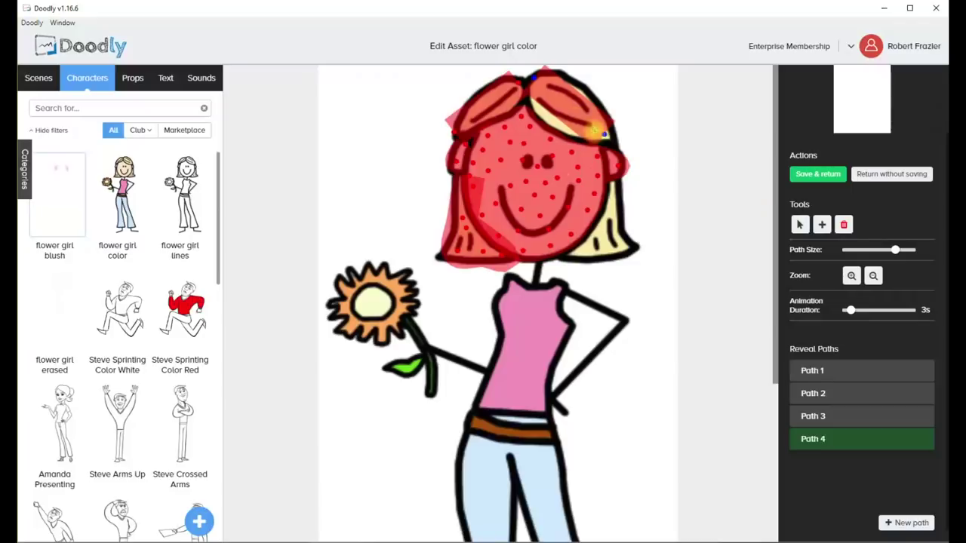
{"action": "mouse_move", "coordinate": [605, 134]}
{"action": "left_mouse_down"}
{"action": "mouse_move", "coordinate": [550, 126]}
{"action": "mouse_move", "coordinate": [536, 105]}
{"action": "mouse_move", "coordinate": [557, 123]}
{"action": "mouse_move", "coordinate": [528, 90]}
{"action": "left_mouse_up"}
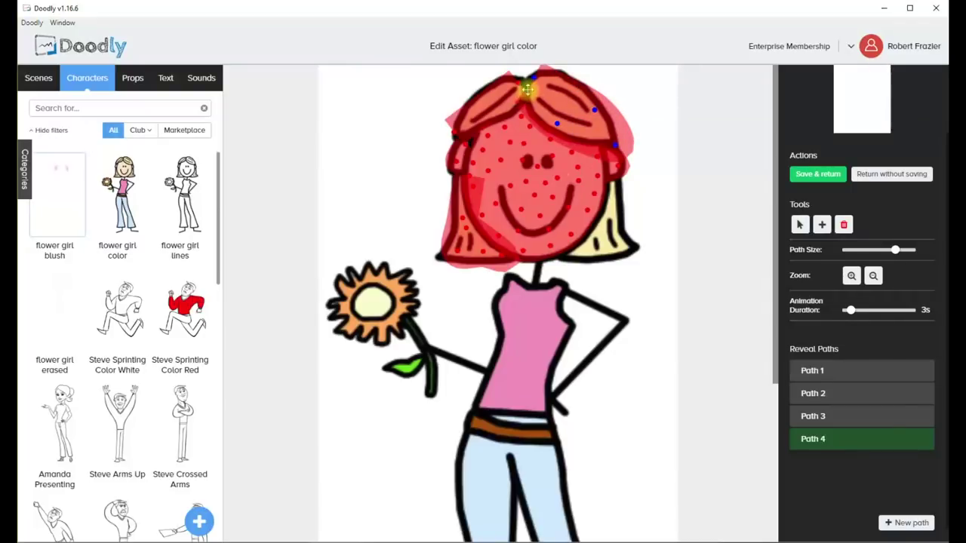
{"action": "left_click", "coordinate": [889, 523]}
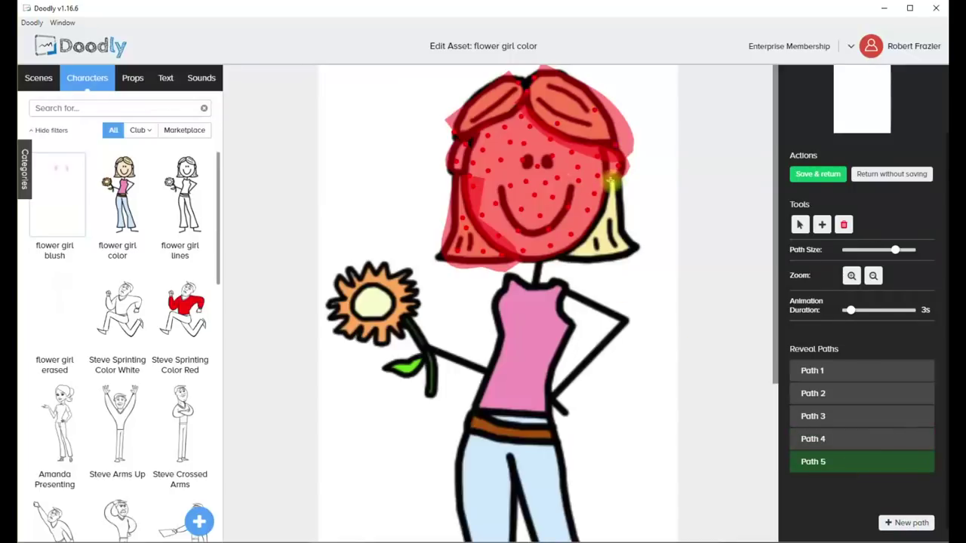
{"action": "mouse_move", "coordinate": [605, 182]}
{"action": "left_mouse_down"}
{"action": "mouse_move", "coordinate": [616, 238]}
{"action": "mouse_move", "coordinate": [582, 249]}
{"action": "mouse_move", "coordinate": [609, 223]}
{"action": "left_mouse_up"}
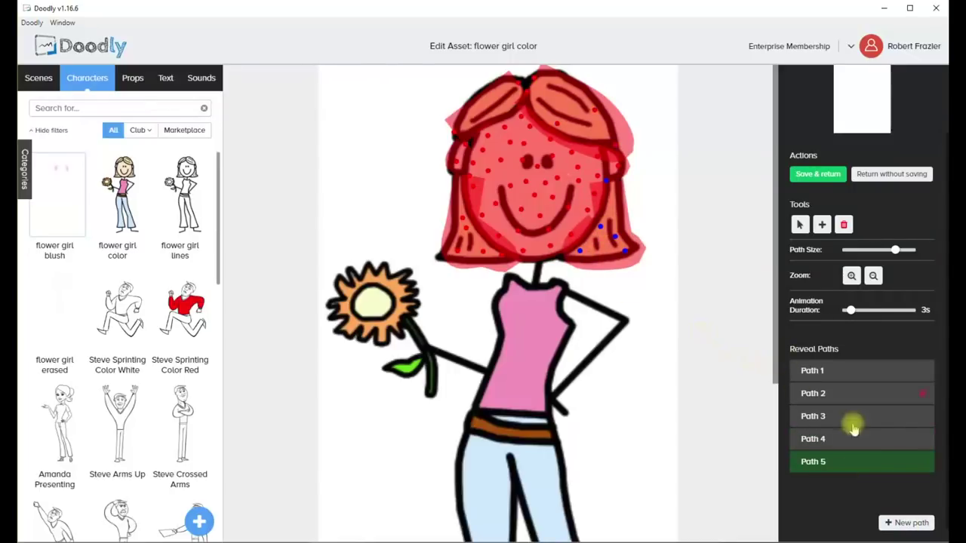
- Start a new reveal path with a reduced path size along the pink shirt's neckline and back across the upper chest
{"action": "left_click", "coordinate": [913, 524]}
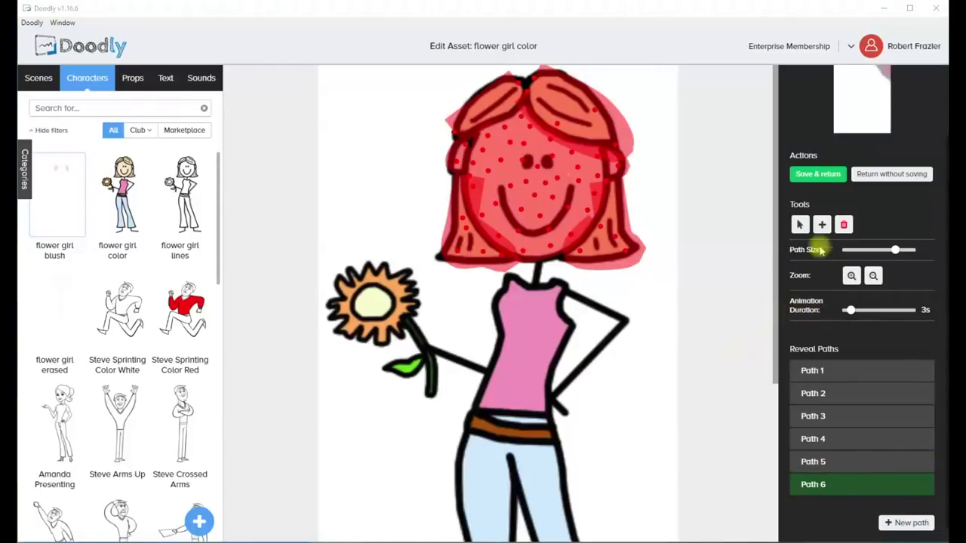
{"action": "left_click_drag", "start_coordinate": [510, 286], "coordinate": [546, 296]}
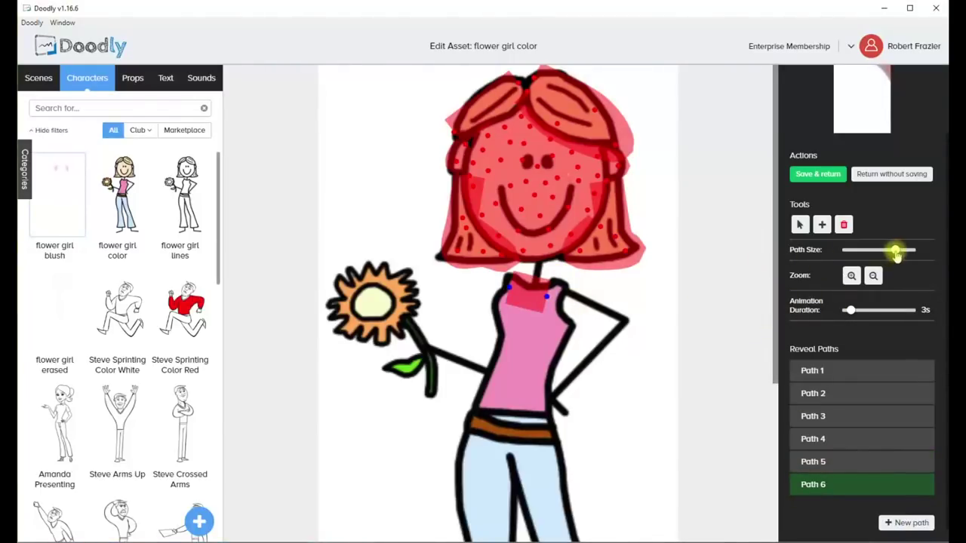
{"action": "left_click_drag", "start_coordinate": [895, 249], "coordinate": [872, 253]}
{"action": "left_click", "coordinate": [560, 290]}
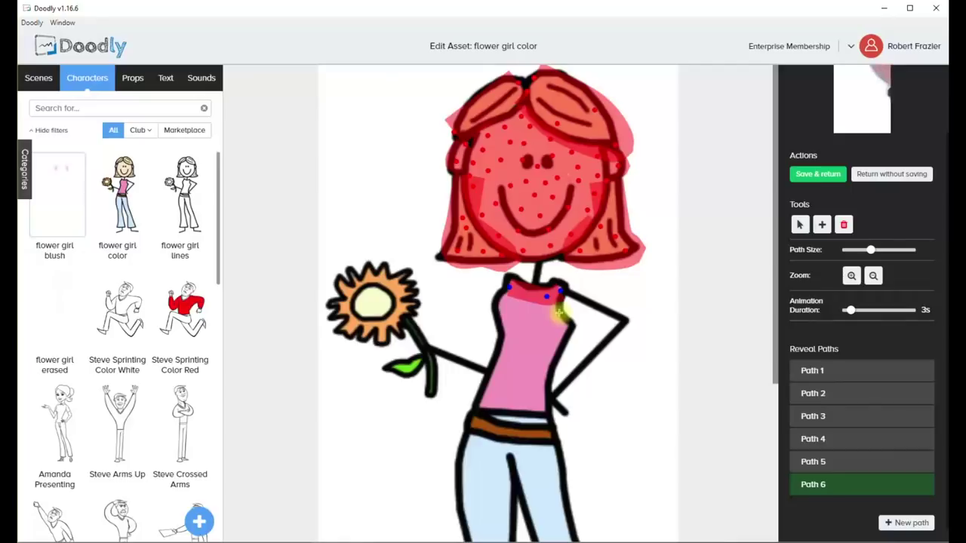
{"action": "left_click", "coordinate": [559, 311]}
{"action": "left_click", "coordinate": [532, 312]}
{"action": "left_click", "coordinate": [500, 299]}
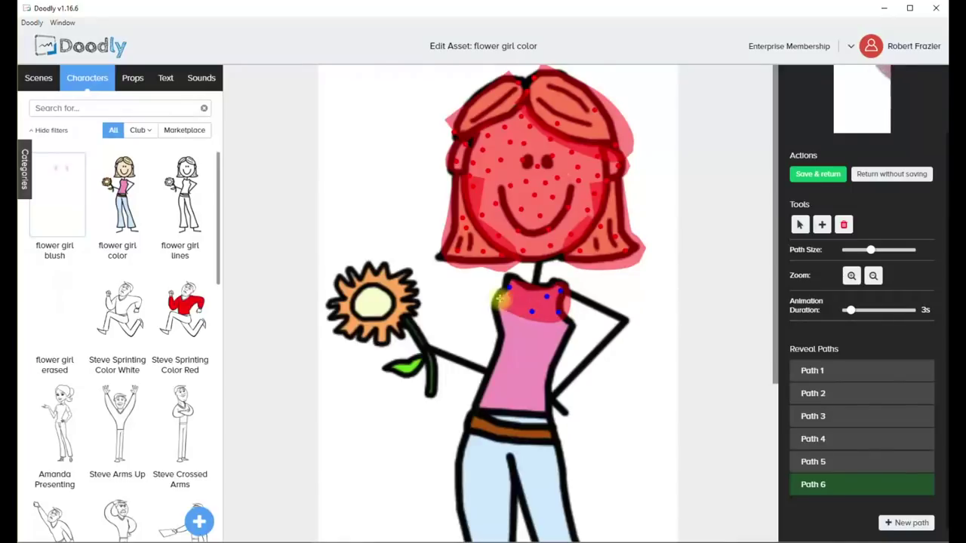
- Continue the shirt path back and forth across the chest, adjusting its points to cover both side edges
{"action": "left_click", "coordinate": [554, 333]}
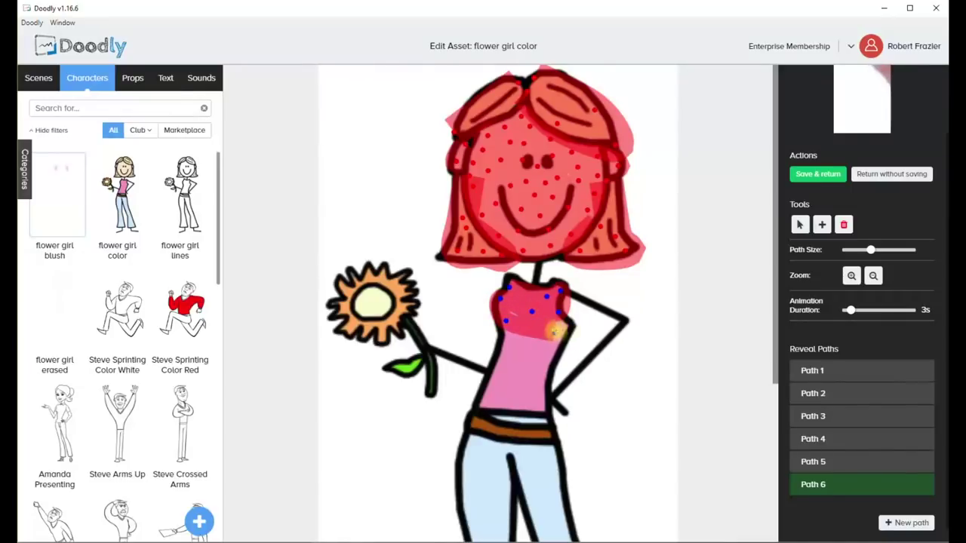
{"action": "left_click", "coordinate": [510, 321]}
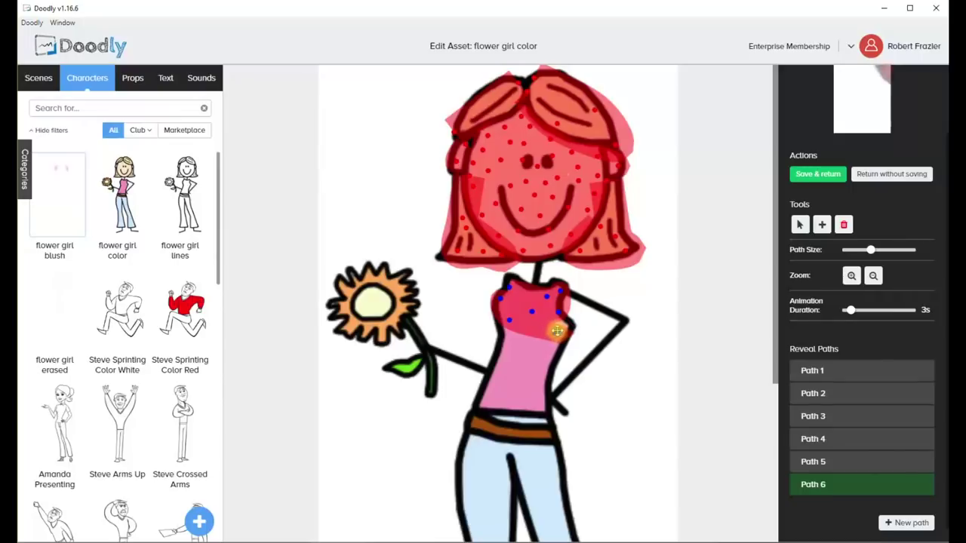
{"action": "left_click_drag", "start_coordinate": [556, 334], "coordinate": [542, 330]}
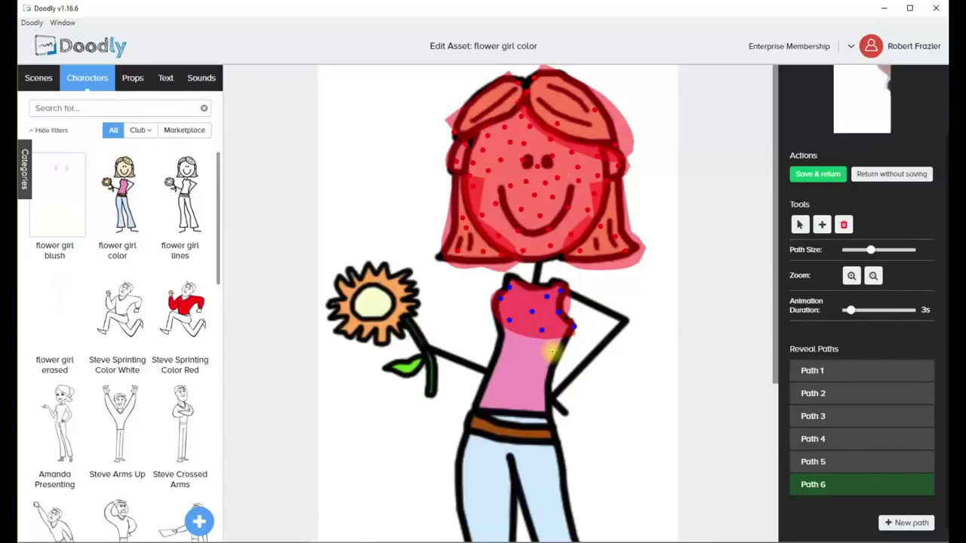
{"action": "left_click", "coordinate": [575, 327]}
{"action": "left_click", "coordinate": [560, 344]}
{"action": "left_click", "coordinate": [559, 345]}
{"action": "left_click", "coordinate": [525, 347]}
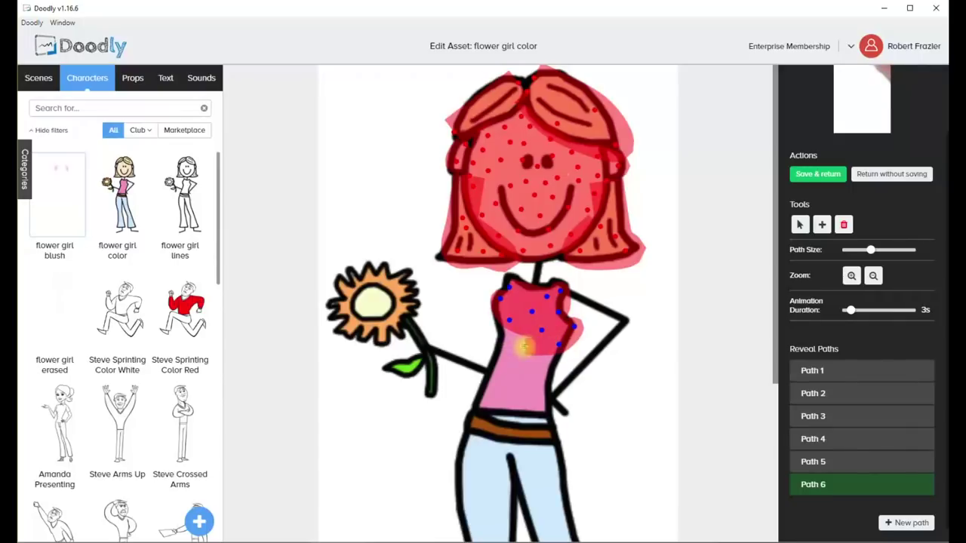
{"action": "left_click", "coordinate": [505, 335]}
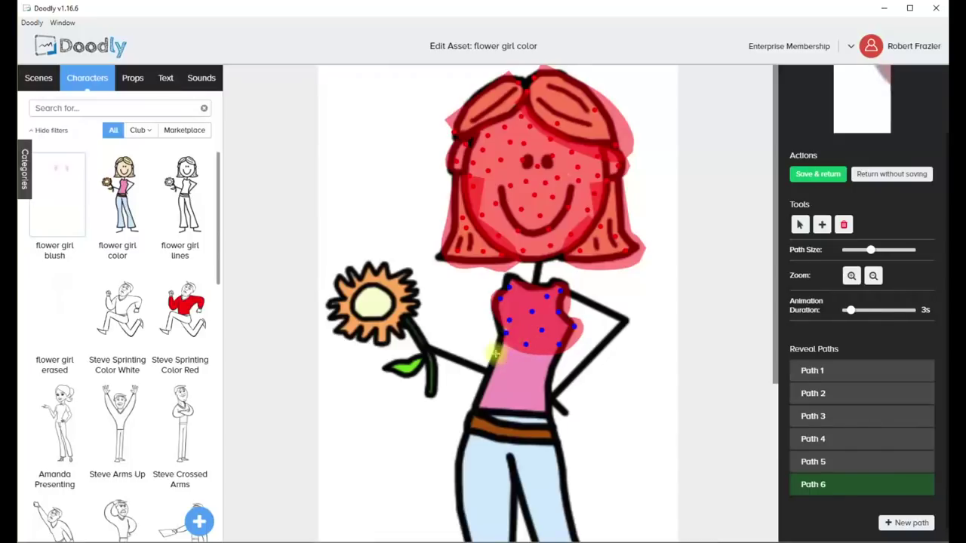
- Carry the shirt path back and forth down the midriff, adjusting misplaced points so both side edges are covered
{"action": "left_click", "coordinate": [523, 363]}
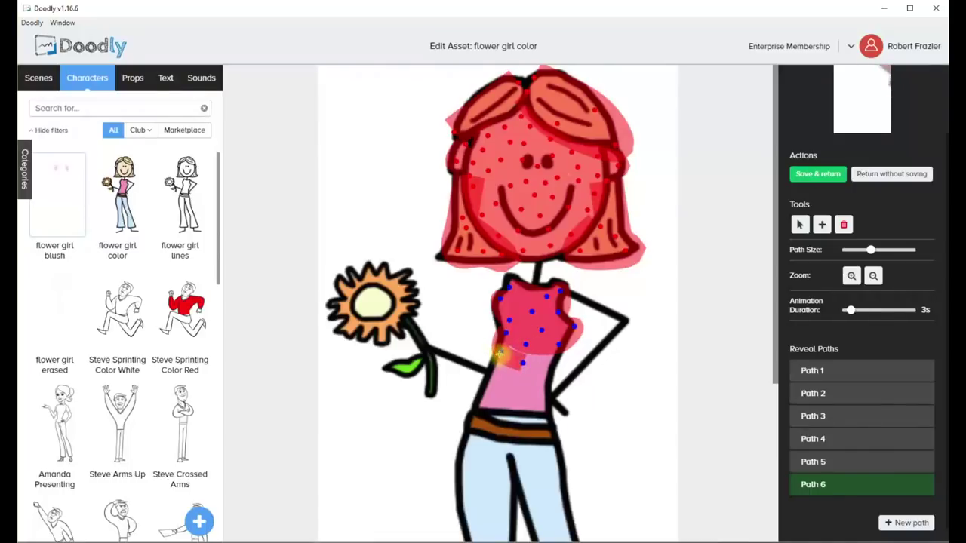
{"action": "left_click", "coordinate": [504, 350]}
{"action": "left_click", "coordinate": [553, 364]}
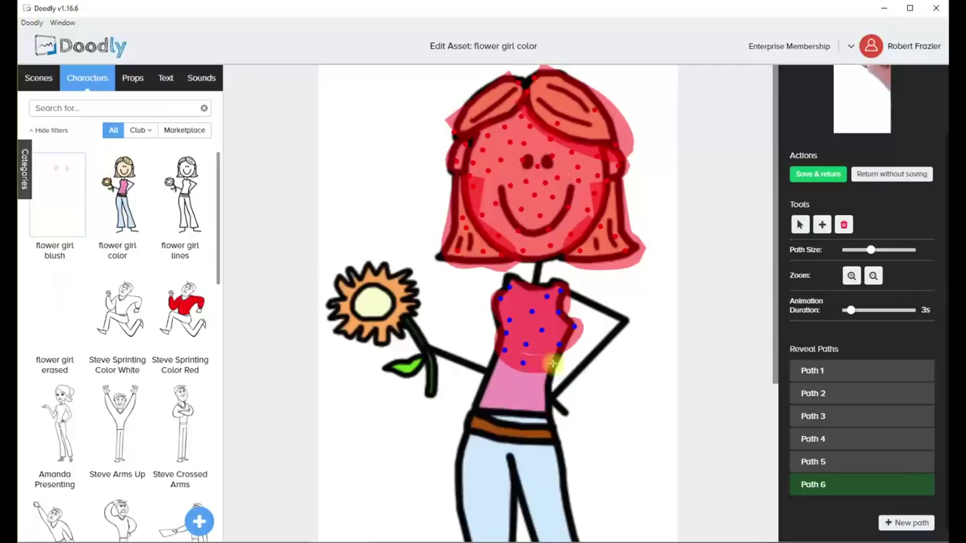
{"action": "left_click", "coordinate": [529, 362]}
{"action": "left_click", "coordinate": [548, 384]}
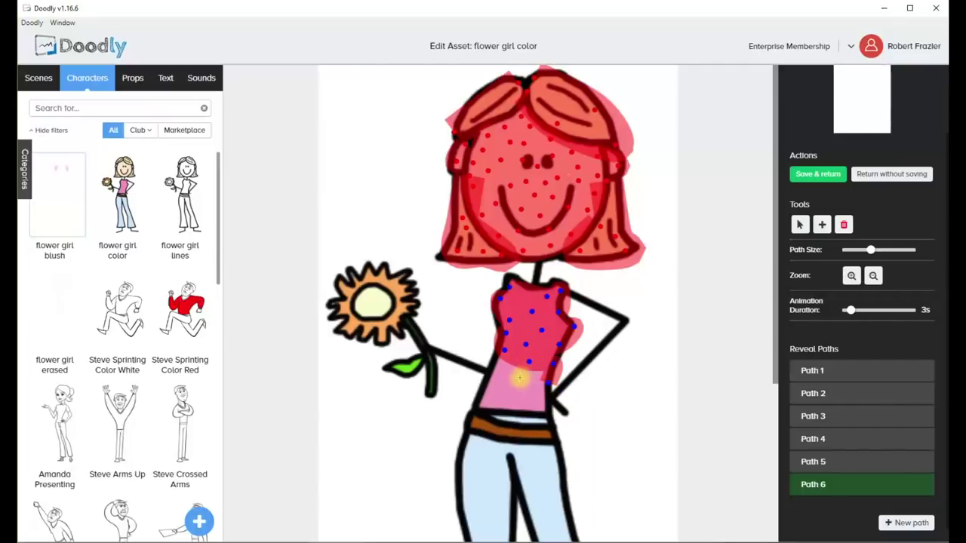
{"action": "left_click", "coordinate": [520, 380]}
{"action": "left_click", "coordinate": [545, 380]}
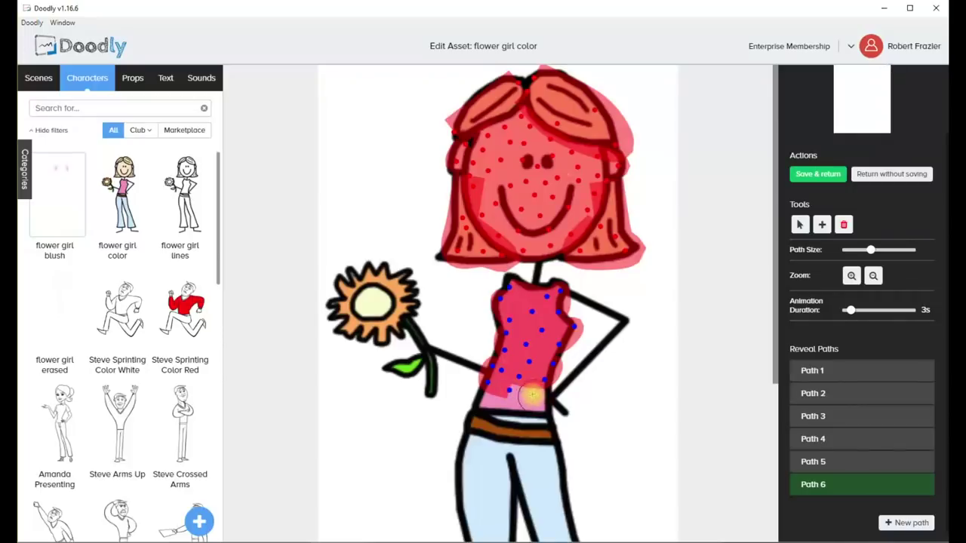
- Finish the shirt path by covering the remaining pink area along the hem above the waistband
{"action": "left_click", "coordinate": [532, 395]}
{"action": "left_click", "coordinate": [548, 401]}
{"action": "left_click", "coordinate": [533, 408]}
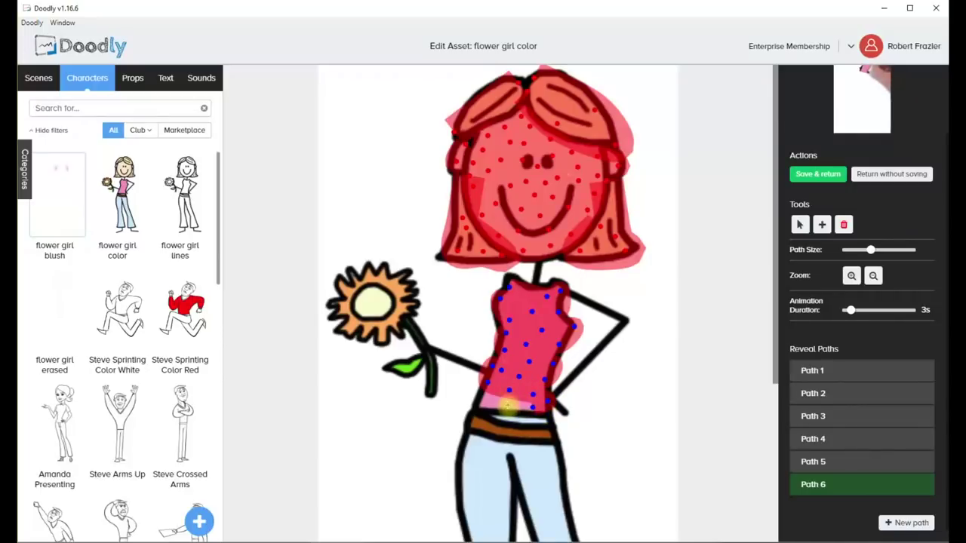
{"action": "left_click", "coordinate": [509, 405]}
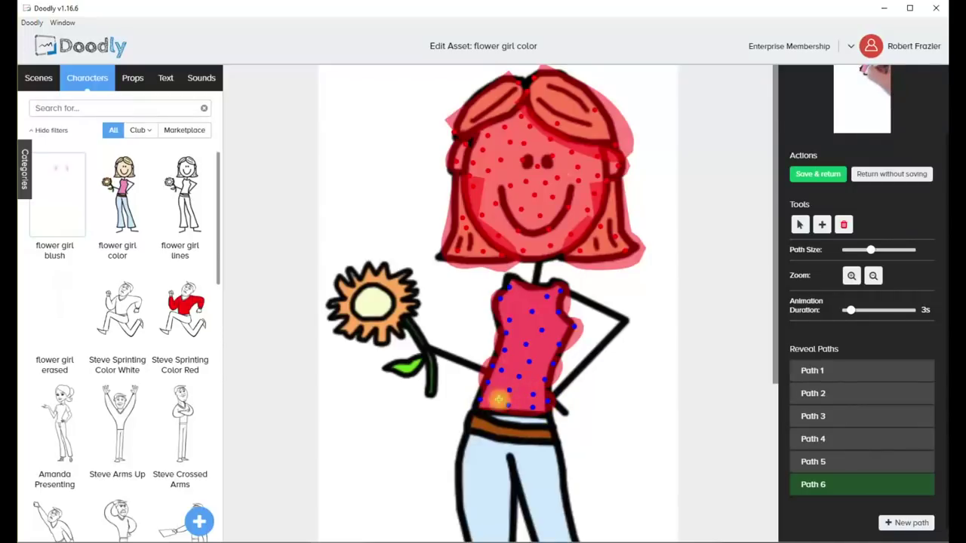
- Cover the brown belt with a new reveal path, and start another across the waistband above it, turning down onto the jeans
{"action": "left_click", "coordinate": [903, 523]}
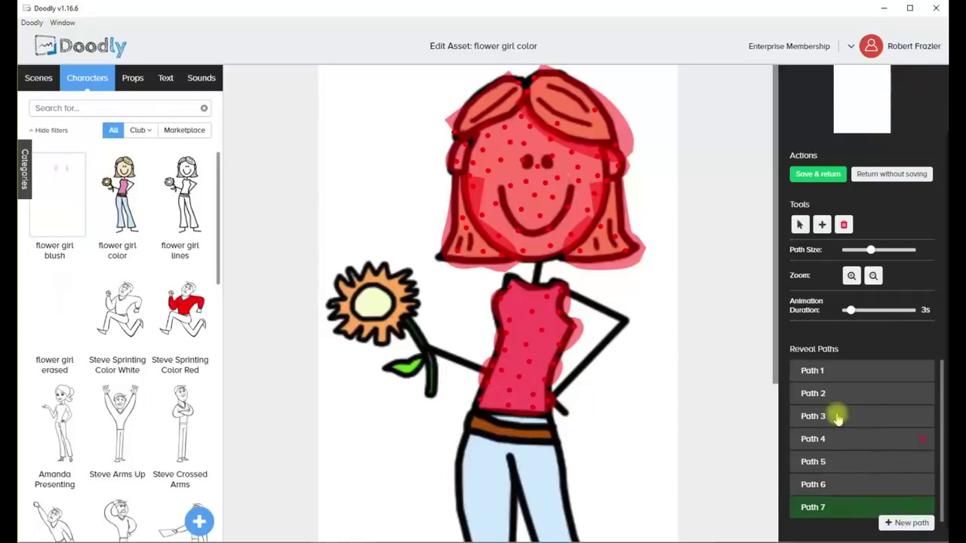
{"action": "left_click_drag", "start_coordinate": [470, 423], "coordinate": [545, 435]}
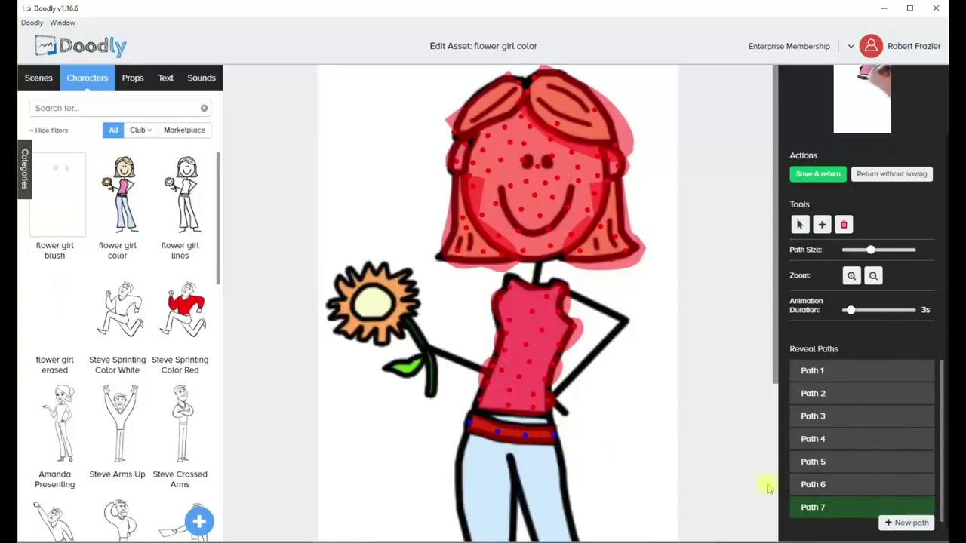
{"action": "left_click", "coordinate": [905, 529]}
{"action": "left_click_drag", "start_coordinate": [771, 367], "coordinate": [781, 514]}
{"action": "mouse_move", "coordinate": [476, 206]}
{"action": "left_mouse_down"}
{"action": "mouse_move", "coordinate": [550, 208]}
{"action": "mouse_move", "coordinate": [479, 204]}
{"action": "left_mouse_up"}
{"action": "left_click", "coordinate": [474, 234]}
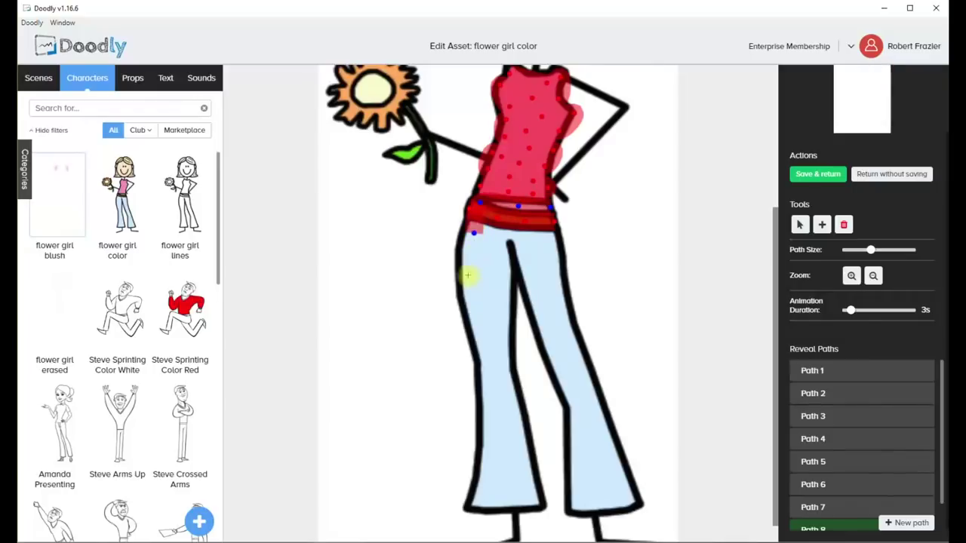
- Increase the path size and carry the jeans path down the outer side of the left-hand leg to its hem
{"action": "left_click_drag", "start_coordinate": [871, 251], "coordinate": [895, 256]}
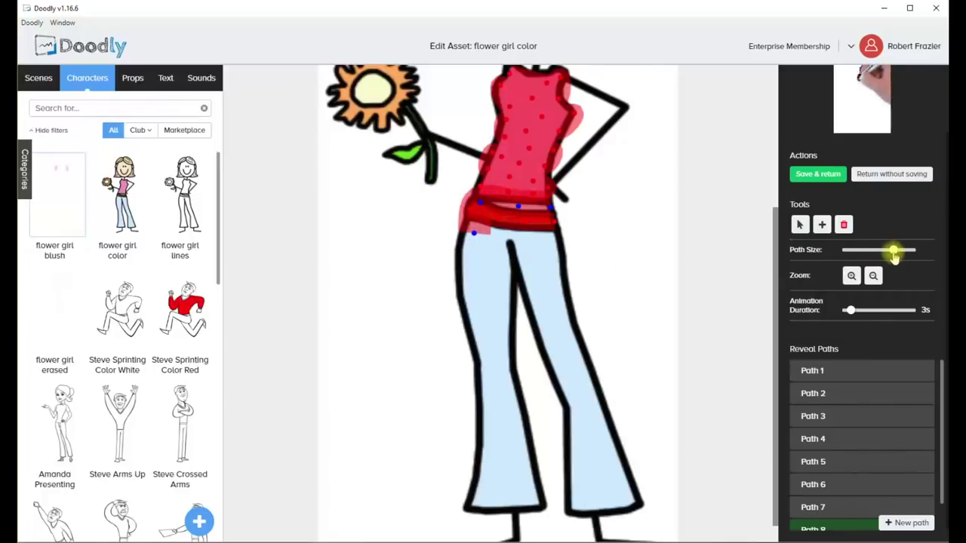
{"action": "left_click", "coordinate": [474, 280]}
{"action": "left_click", "coordinate": [483, 321]}
{"action": "left_click", "coordinate": [491, 367]}
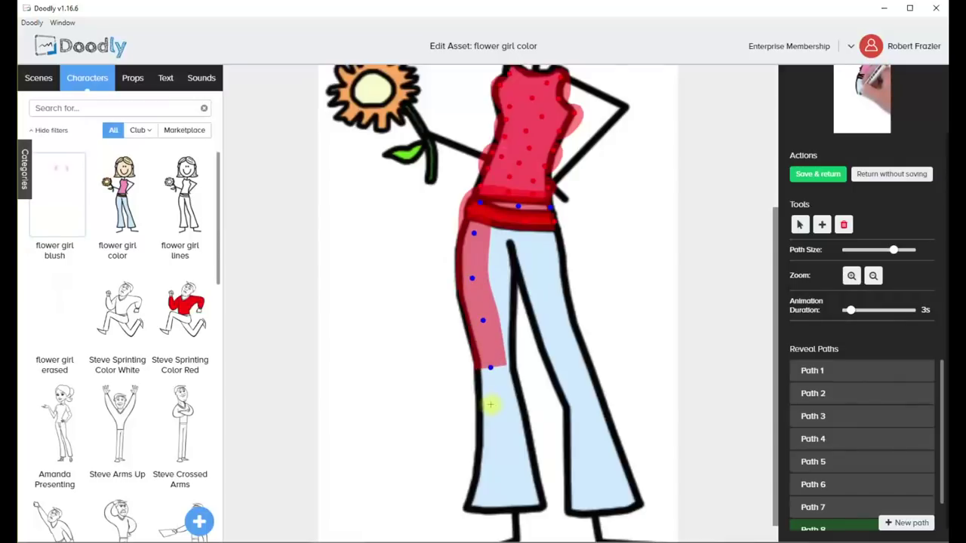
{"action": "left_click", "coordinate": [494, 407]}
{"action": "left_click", "coordinate": [492, 452]}
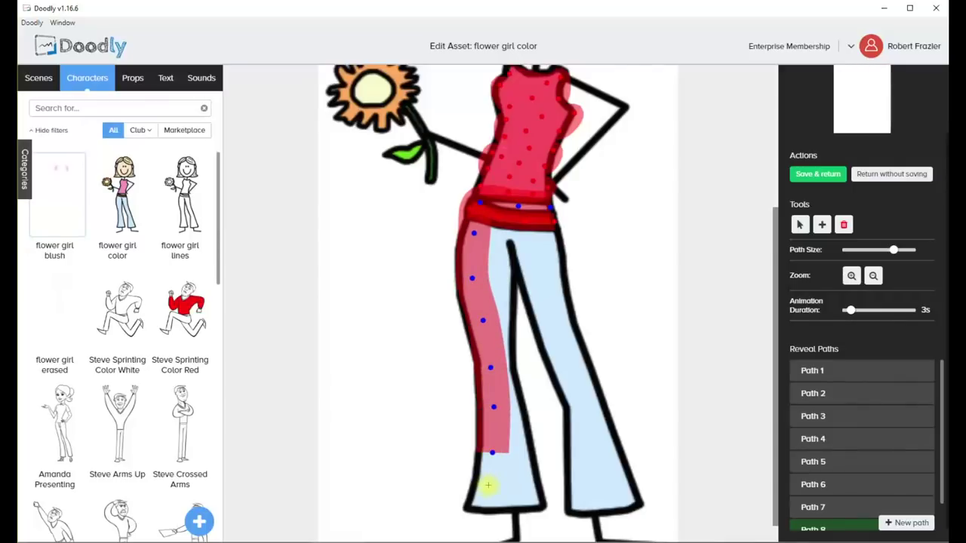
{"action": "left_click", "coordinate": [489, 485]}
{"action": "left_click", "coordinate": [486, 502]}
- Continue the jeans path across the left-hand hem and up the inner calf, filling the uncovered gap near the hem
{"action": "left_click", "coordinate": [520, 500]}
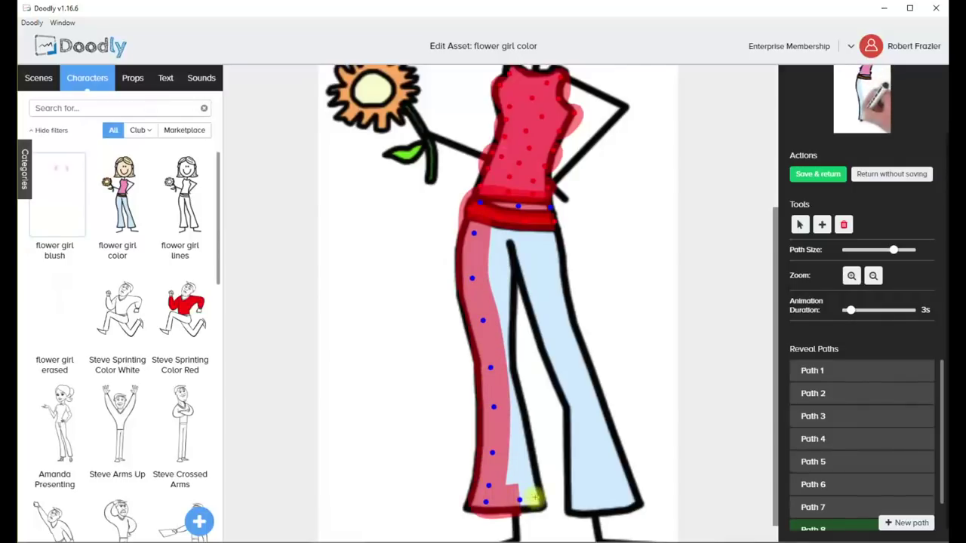
{"action": "left_click", "coordinate": [534, 496]}
{"action": "left_click", "coordinate": [521, 447]}
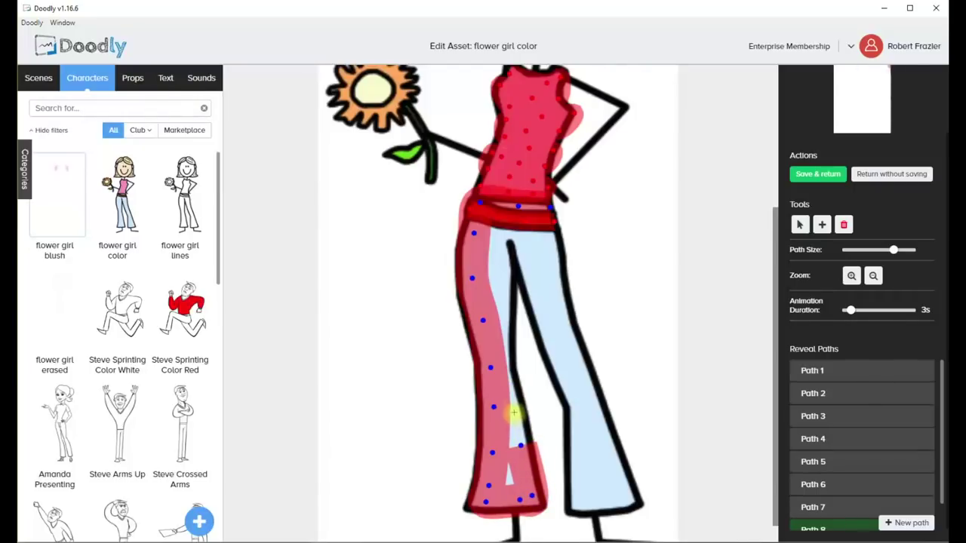
{"action": "left_click", "coordinate": [514, 406]}
{"action": "left_click", "coordinate": [507, 493]}
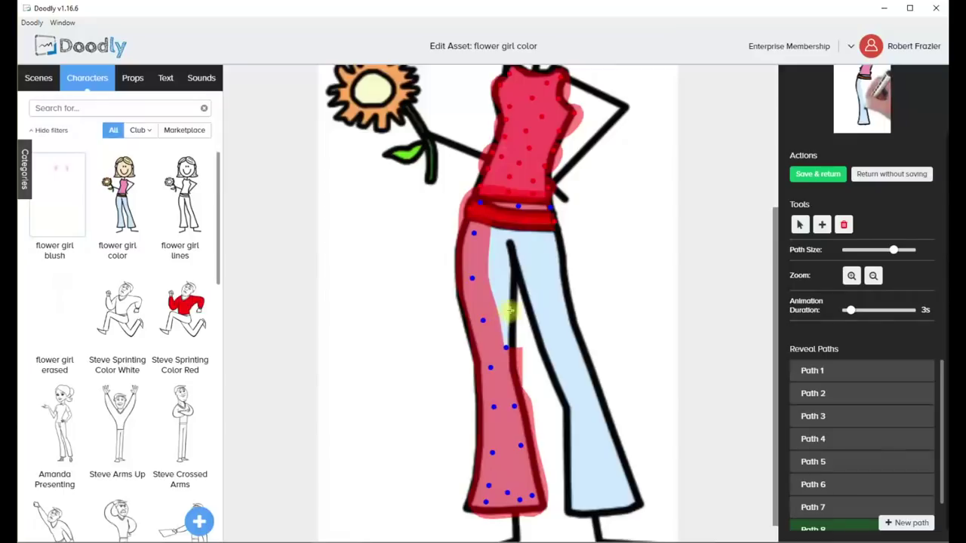
- Continue the jeans path up the inner thigh of the left-hand leg and across the crotch toward the other leg
{"action": "left_click", "coordinate": [501, 342]}
{"action": "left_click", "coordinate": [502, 294]}
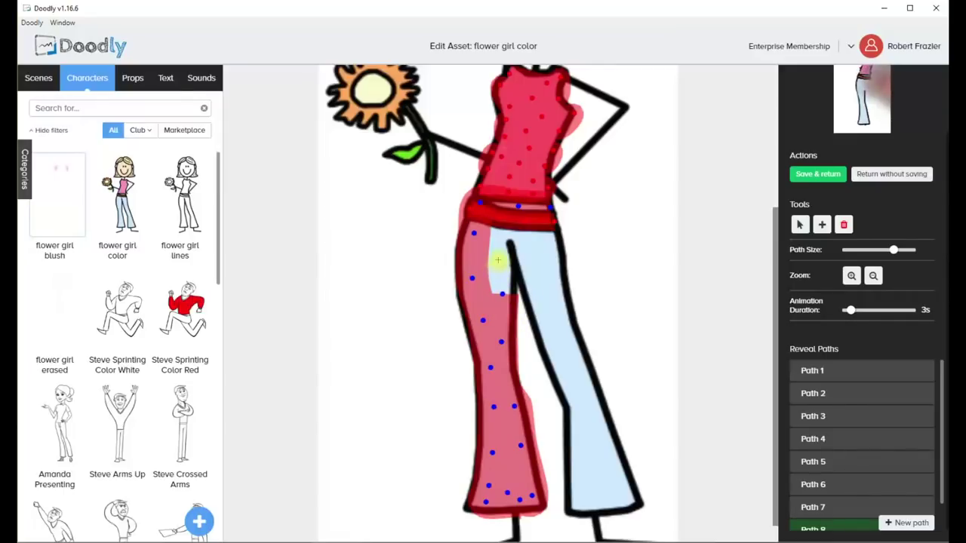
{"action": "left_click", "coordinate": [498, 259]}
{"action": "left_click", "coordinate": [496, 237]}
{"action": "left_click", "coordinate": [531, 240]}
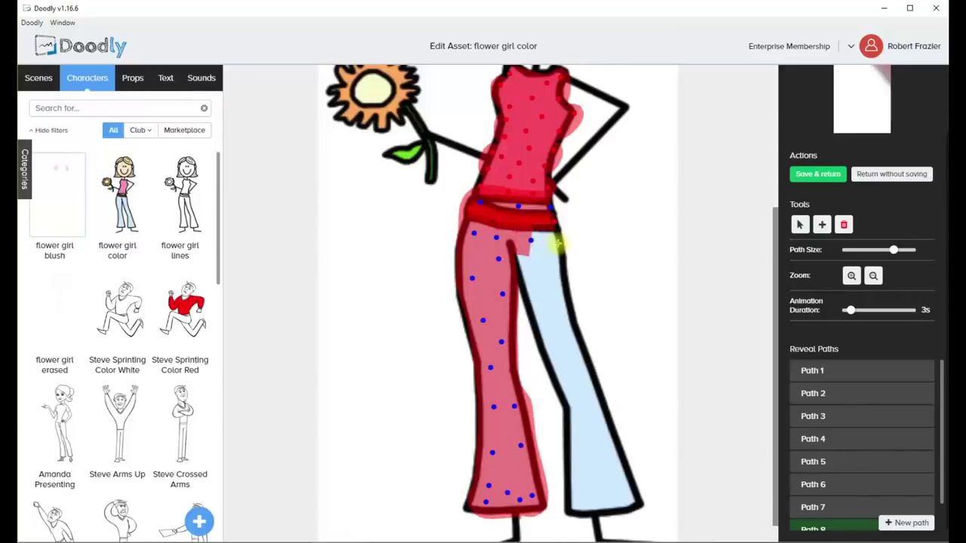
- Carry the jeans path from the hip down the outer side of the right-hand leg to just above its hem
{"action": "left_click", "coordinate": [549, 242]}
{"action": "left_click", "coordinate": [557, 290]}
{"action": "left_click", "coordinate": [569, 348]}
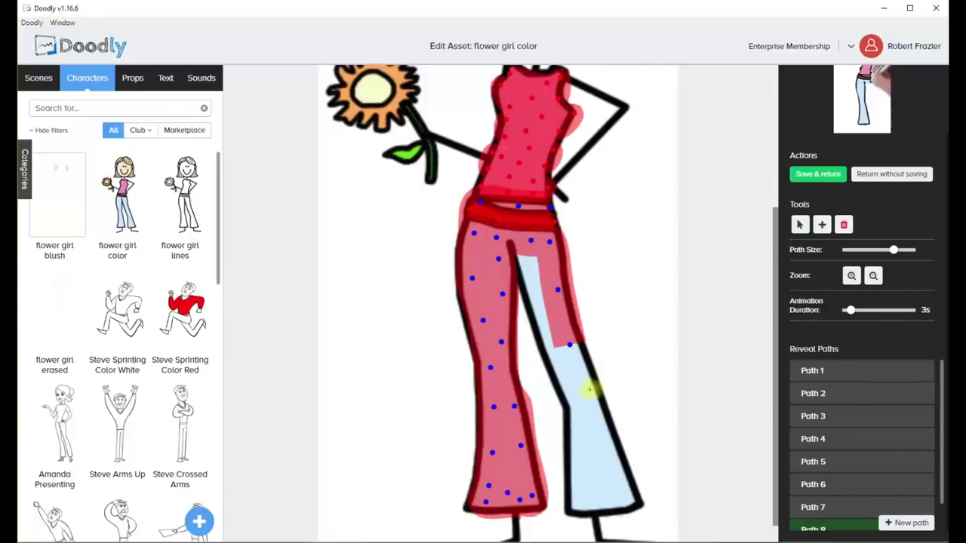
{"action": "left_click", "coordinate": [587, 394]}
{"action": "left_click", "coordinate": [600, 432]}
{"action": "left_click", "coordinate": [616, 474]}
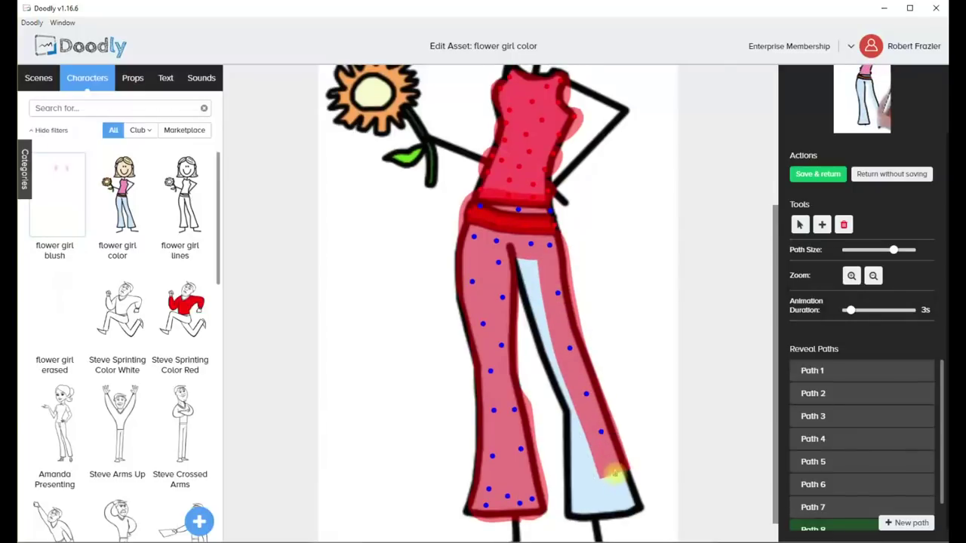
- Run the jeans path across the right-hand hem and up the inner calf to the knee, covering the remaining gap above the hem
{"action": "left_click", "coordinate": [627, 502]}
{"action": "left_click", "coordinate": [581, 507]}
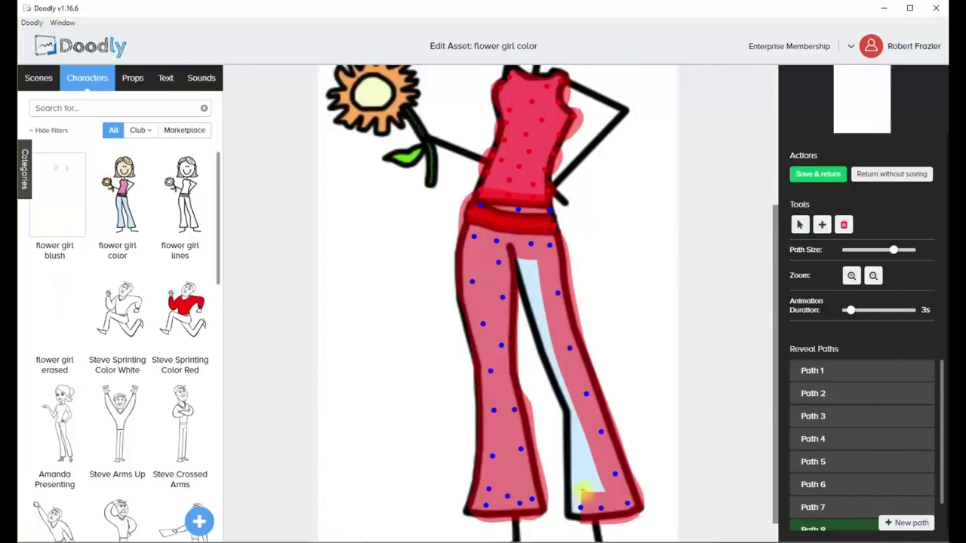
{"action": "left_click", "coordinate": [579, 474]}
{"action": "left_click", "coordinate": [575, 419]}
{"action": "left_click", "coordinate": [607, 498]}
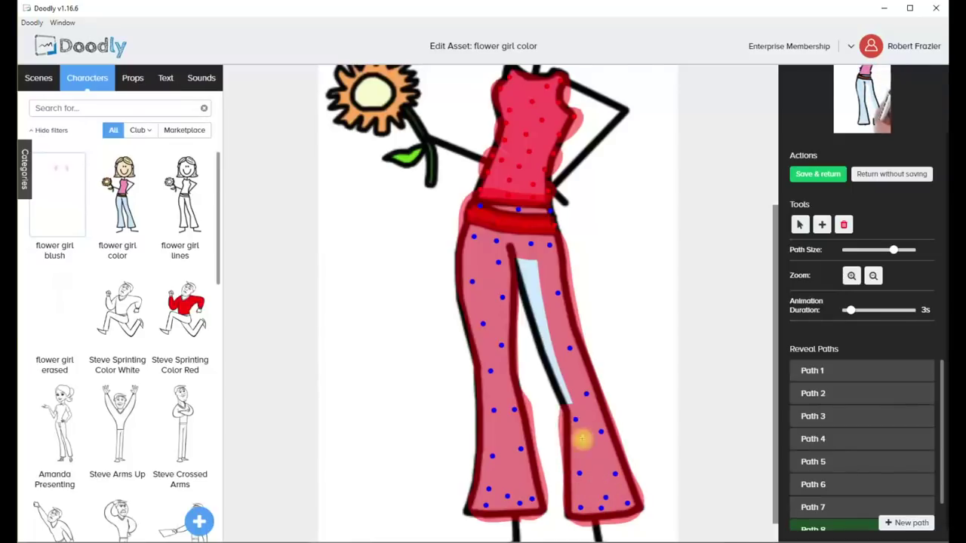
- Finish the jeans path by covering the remaining blue strip along the right-hand leg's inner thigh up to the crotch
{"action": "left_click", "coordinate": [556, 365]}
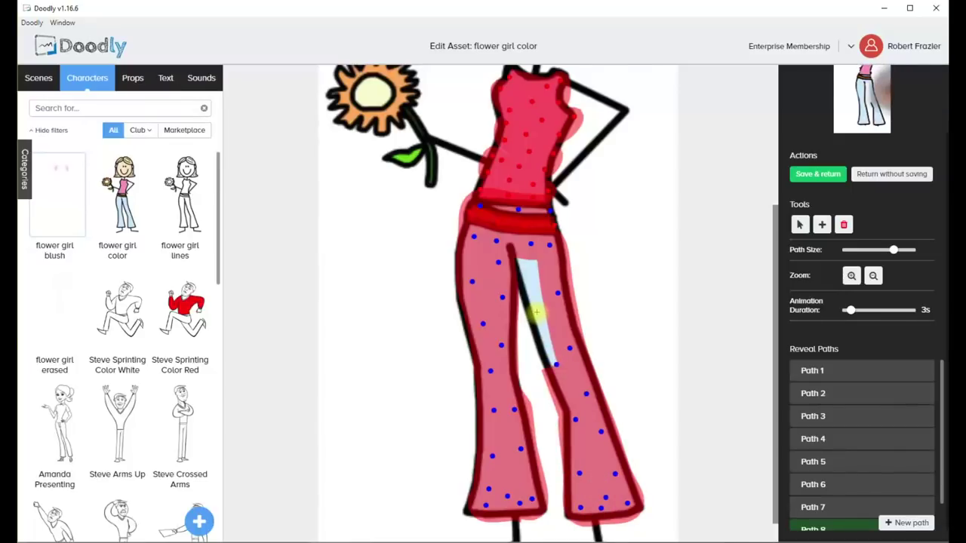
{"action": "left_click", "coordinate": [540, 312]}
{"action": "left_click", "coordinate": [530, 271]}
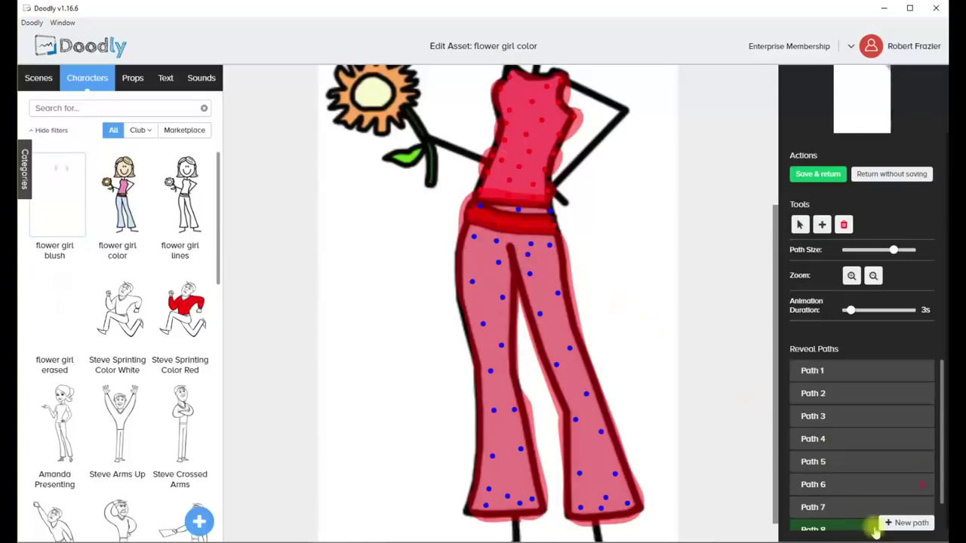
- Cover the flower's green stem with a new, smaller reveal path from the petals to its lower end, and start another path
{"action": "left_click", "coordinate": [898, 521]}
{"action": "scroll", "coordinate": [760, 328], "scroll_direction": "up", "scroll_amount": 5}
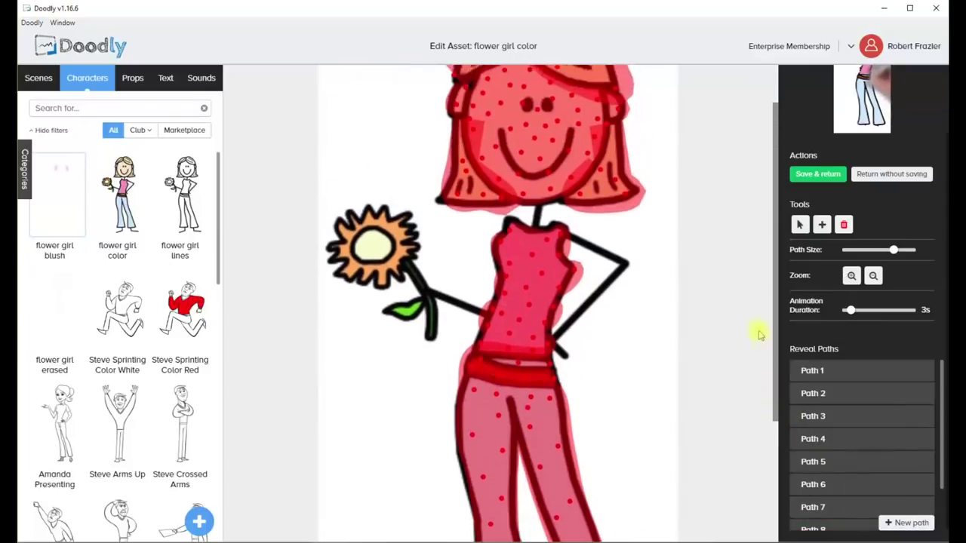
{"action": "left_click_drag", "start_coordinate": [904, 252], "coordinate": [866, 250]}
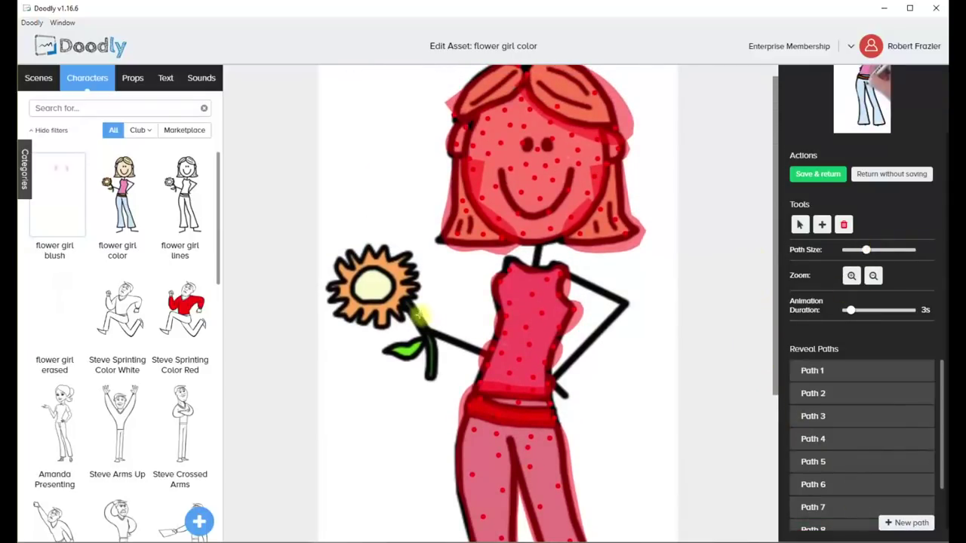
{"action": "left_click_drag", "start_coordinate": [421, 326], "coordinate": [431, 379]}
{"action": "left_click", "coordinate": [911, 523]}
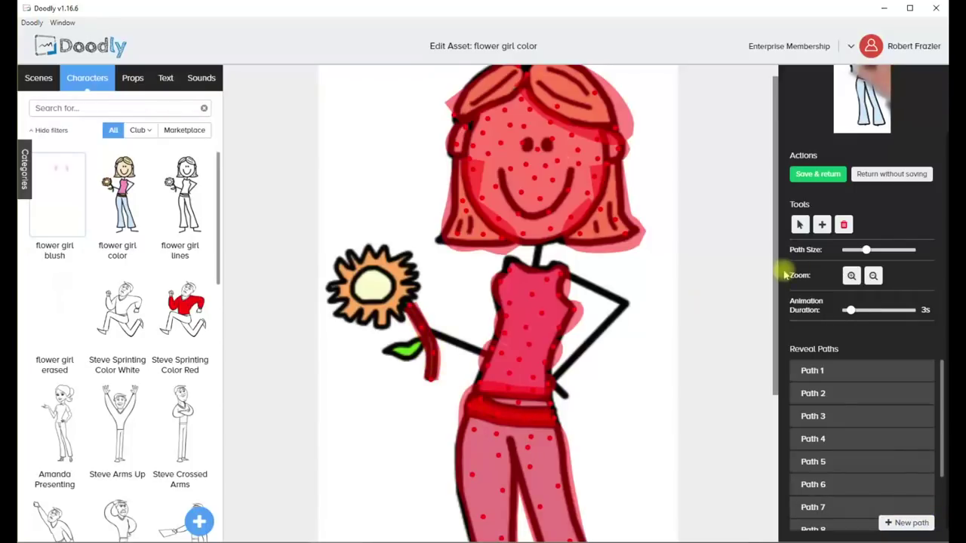
- Increase the path size and cover the flower's green leaf with a reveal path
{"action": "left_click_drag", "start_coordinate": [869, 251], "coordinate": [880, 249]}
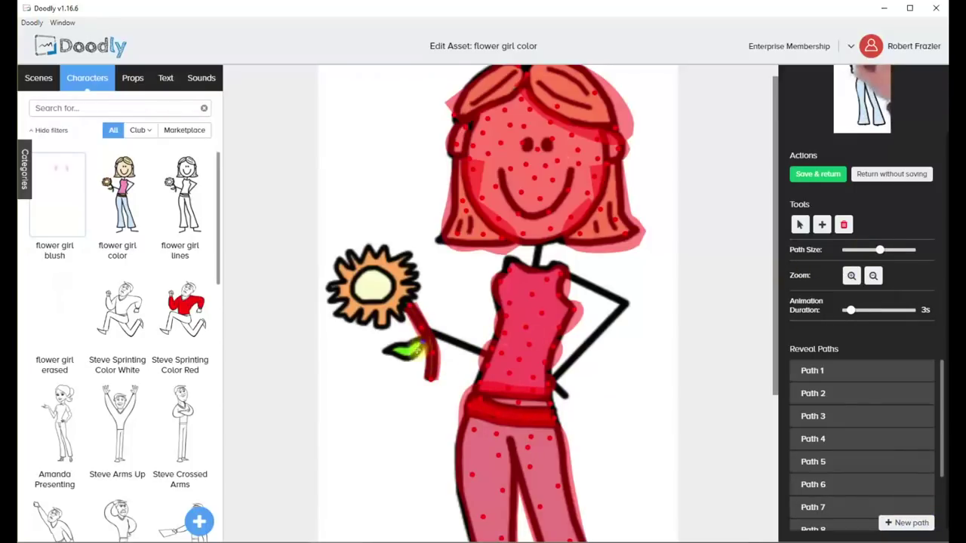
{"action": "left_click", "coordinate": [408, 352]}
{"action": "left_click", "coordinate": [389, 350]}
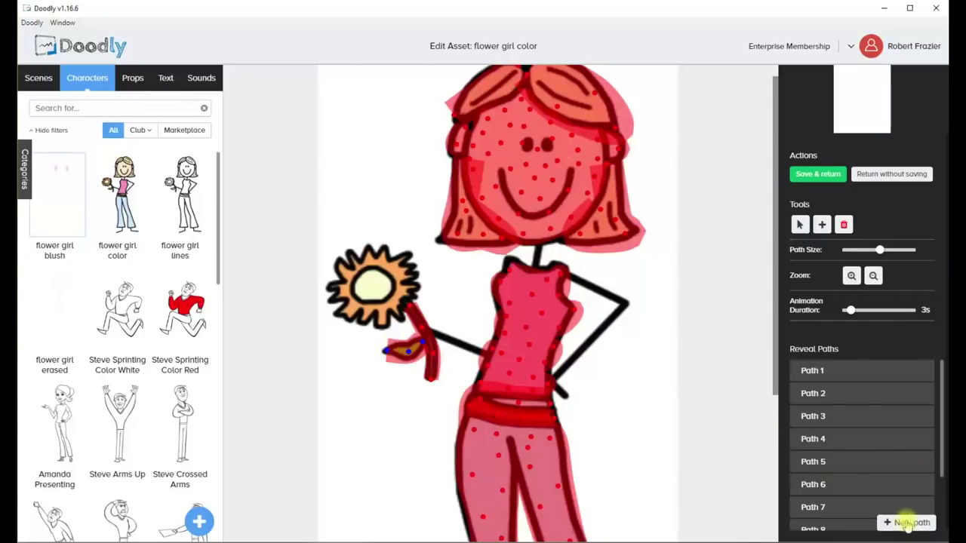
- Add new wider reveal paths over the flower's orange petals and over its pale centre
{"action": "left_click", "coordinate": [907, 521]}
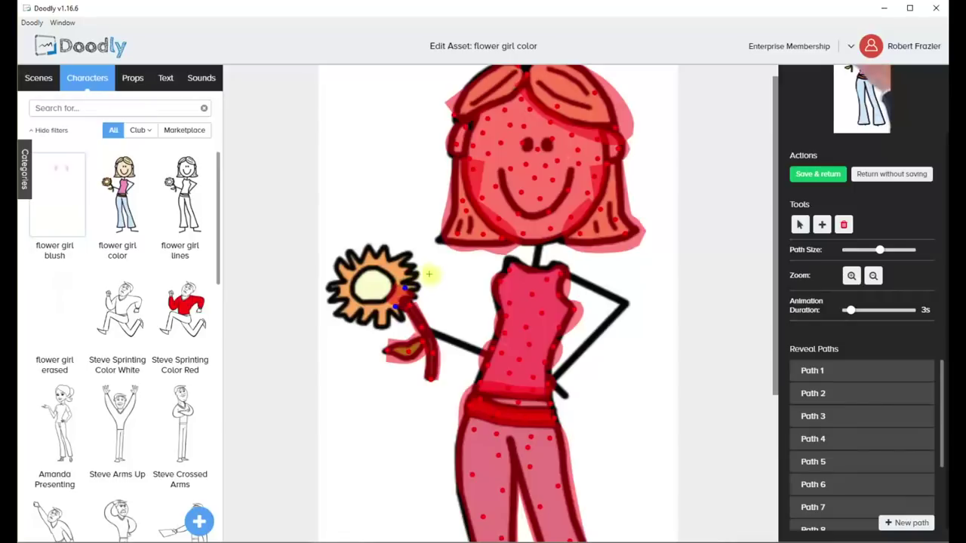
{"action": "left_click_drag", "start_coordinate": [880, 250], "coordinate": [887, 250]}
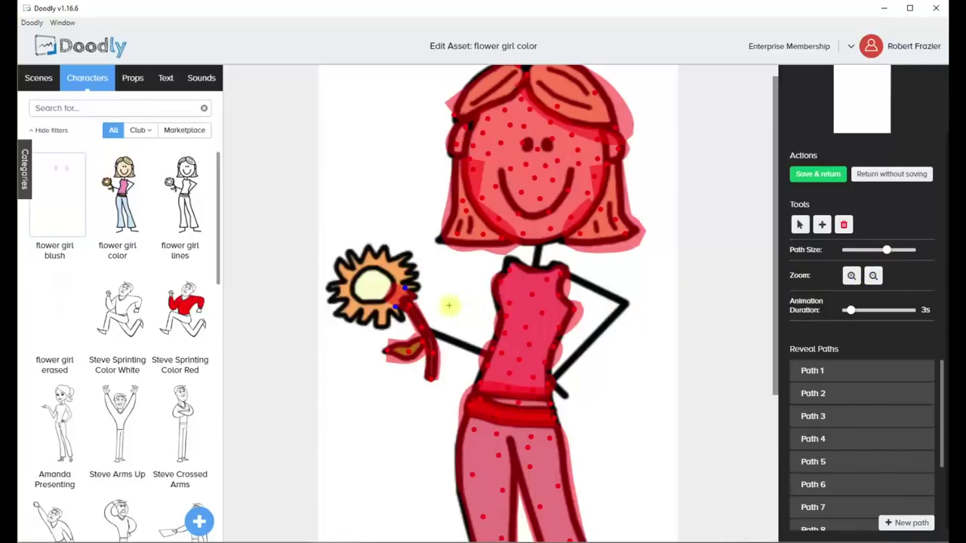
{"action": "mouse_move", "coordinate": [394, 260]}
{"action": "left_mouse_down"}
{"action": "mouse_move", "coordinate": [354, 254]}
{"action": "mouse_move", "coordinate": [333, 287]}
{"action": "mouse_move", "coordinate": [341, 306]}
{"action": "mouse_move", "coordinate": [382, 326]}
{"action": "mouse_move", "coordinate": [406, 300]}
{"action": "mouse_move", "coordinate": [381, 271]}
{"action": "mouse_move", "coordinate": [391, 294]}
{"action": "mouse_move", "coordinate": [378, 306]}
{"action": "mouse_move", "coordinate": [360, 299]}
{"action": "mouse_move", "coordinate": [374, 268]}
{"action": "mouse_move", "coordinate": [386, 286]}
{"action": "mouse_move", "coordinate": [374, 275]}
{"action": "left_mouse_up"}
{"action": "left_click", "coordinate": [914, 521]}
{"action": "left_click", "coordinate": [383, 276]}
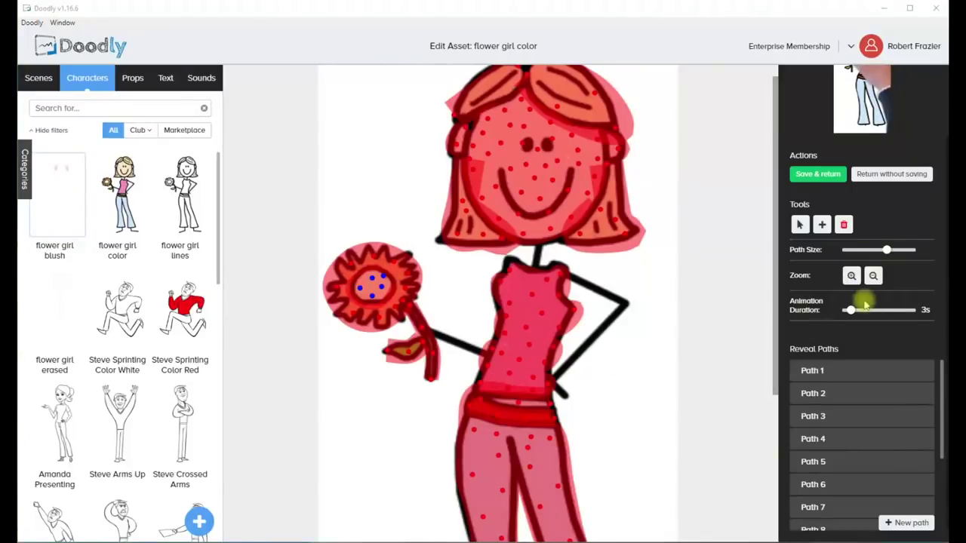
- Save the flower girl color asset's reveal paths, return to the scene and preview the video
{"action": "left_click", "coordinate": [873, 276]}
{"action": "left_click", "coordinate": [873, 276]}
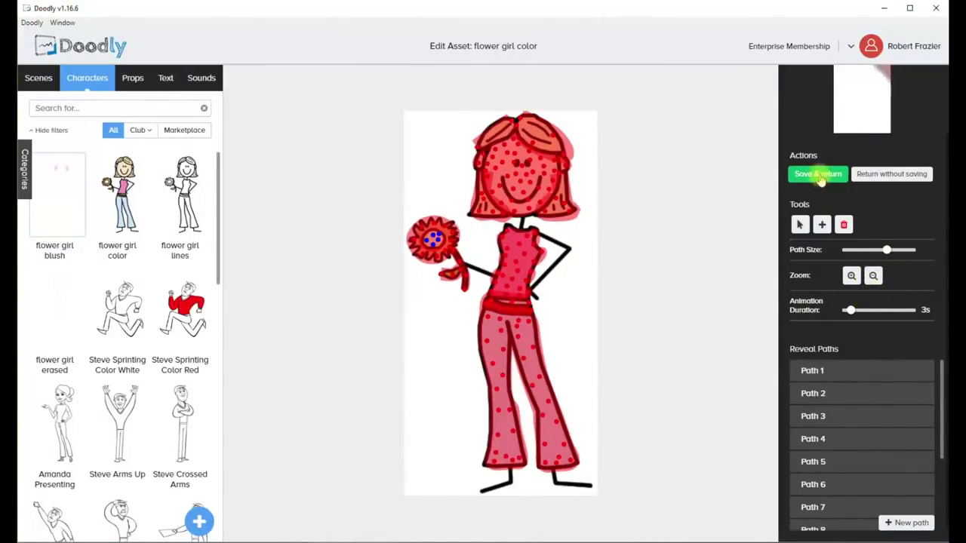
{"action": "scroll", "coordinate": [825, 176], "scroll_direction": "up", "scroll_amount": 2}
{"action": "left_click", "coordinate": [813, 242]}
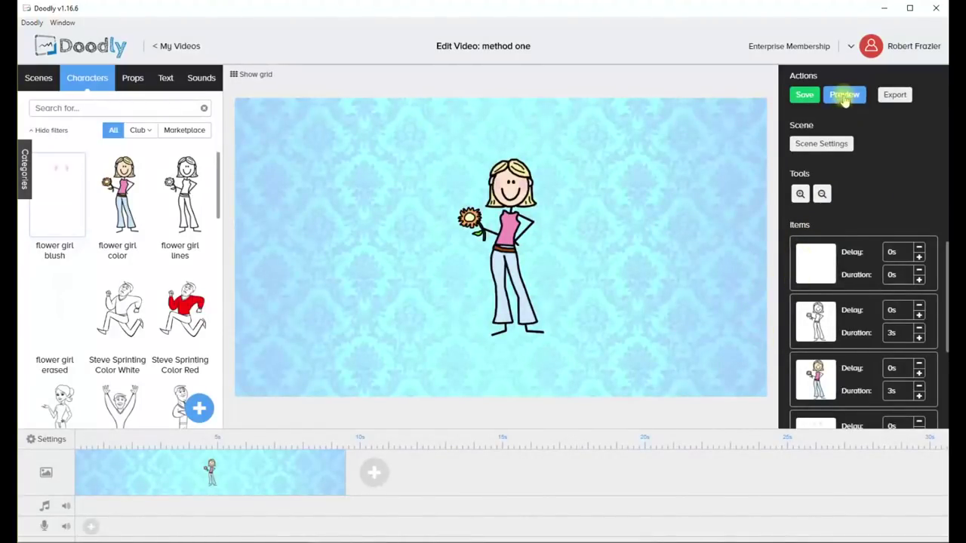
{"action": "left_click", "coordinate": [845, 97]}
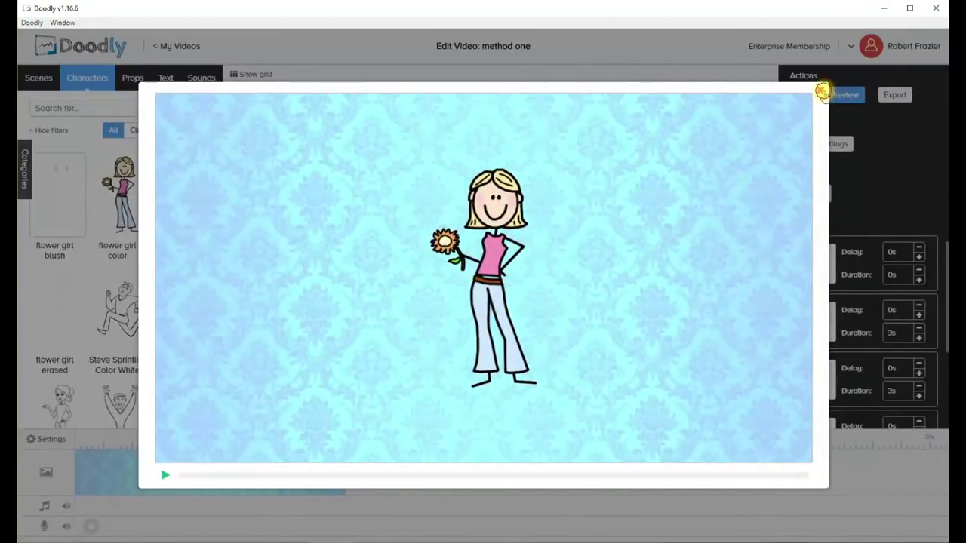
{"action": "left_click", "coordinate": [820, 90]}
- Edit the flower girl blush item and cover its two cheek patches with wide reveal paths, one path per cheek
{"action": "scroll", "coordinate": [874, 362], "scroll_direction": "down", "scroll_amount": 1}
{"action": "scroll", "coordinate": [873, 363], "scroll_direction": "down", "scroll_amount": 1}
{"action": "left_click", "coordinate": [855, 325]}
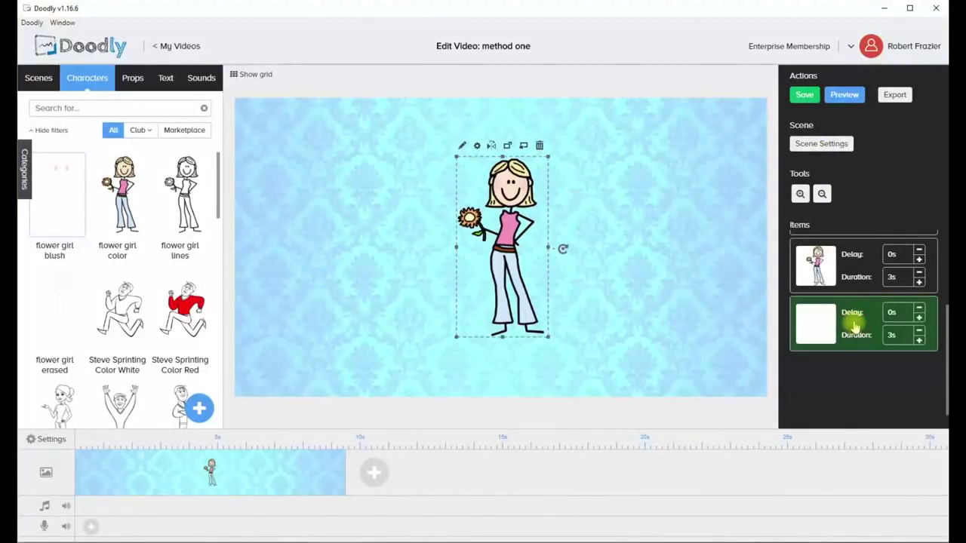
{"action": "left_click", "coordinate": [463, 147]}
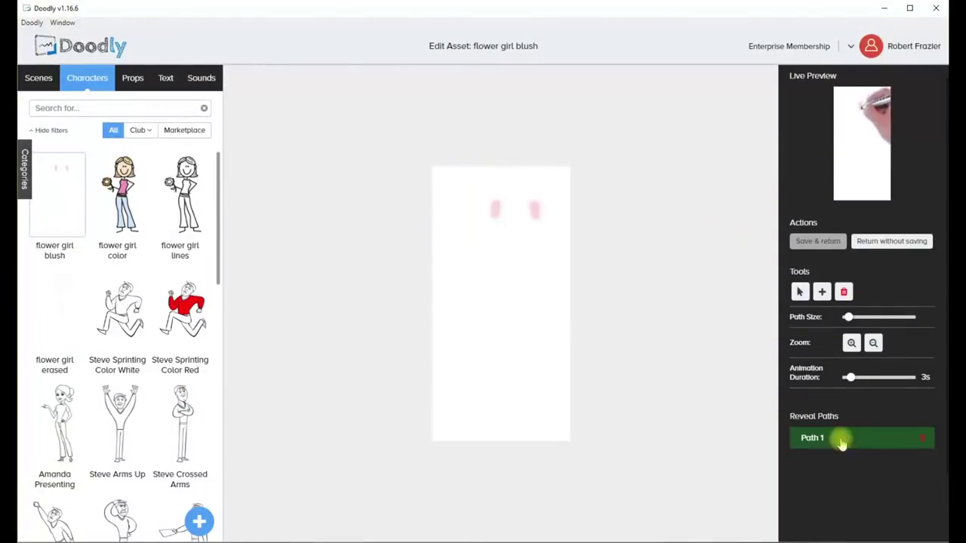
{"action": "left_click_drag", "start_coordinate": [849, 317], "coordinate": [870, 317]}
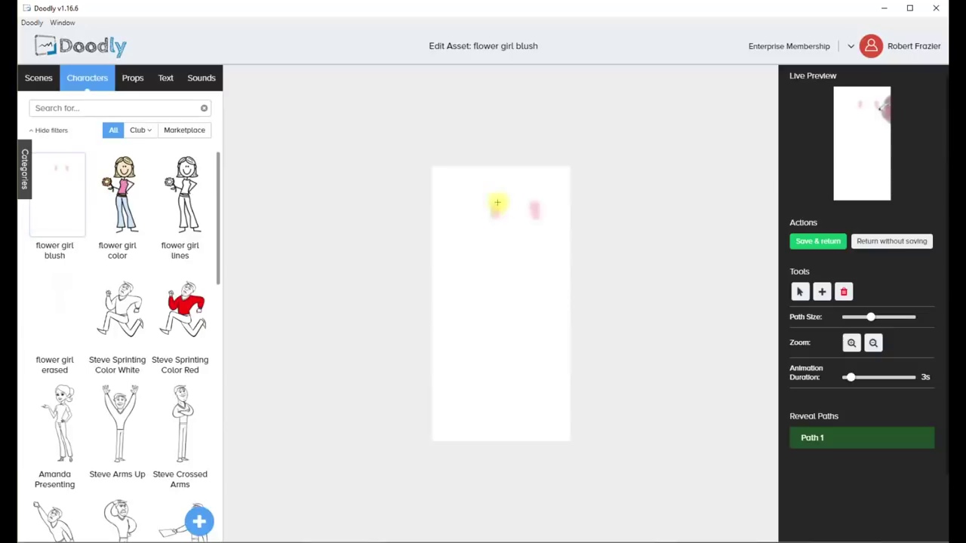
{"action": "left_click", "coordinate": [498, 199]}
{"action": "left_click", "coordinate": [493, 222]}
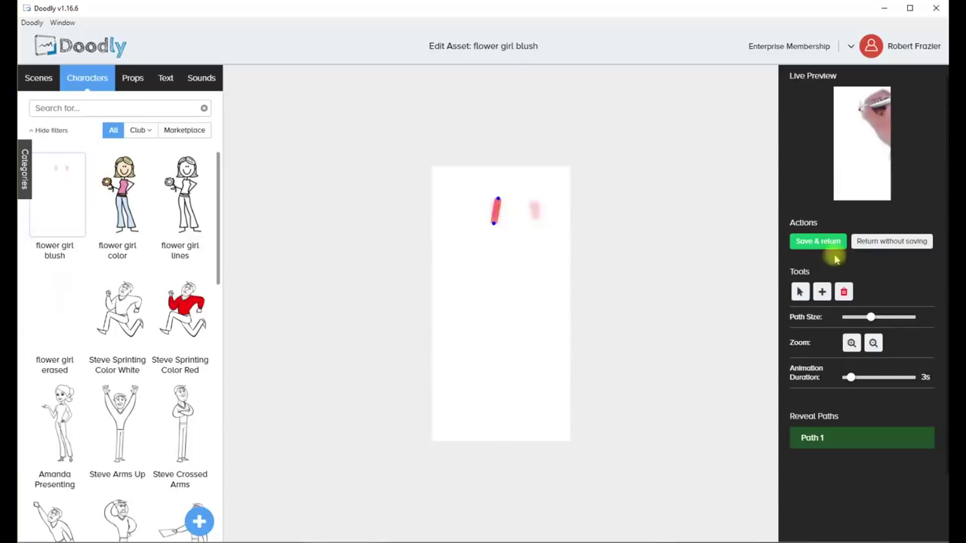
{"action": "left_click_drag", "start_coordinate": [871, 318], "coordinate": [895, 318]}
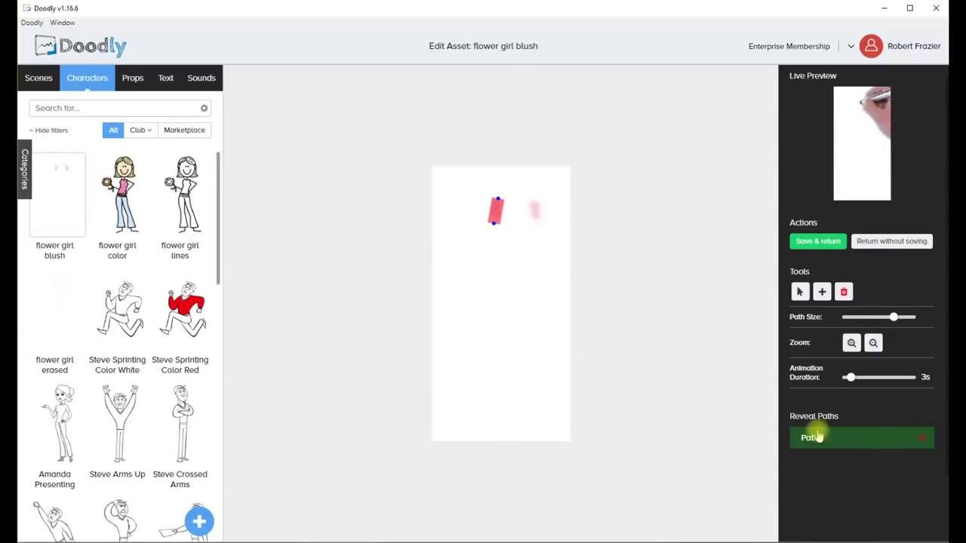
{"action": "scroll", "coordinate": [909, 514], "scroll_direction": "down", "scroll_amount": 1}
{"action": "left_click", "coordinate": [906, 522]}
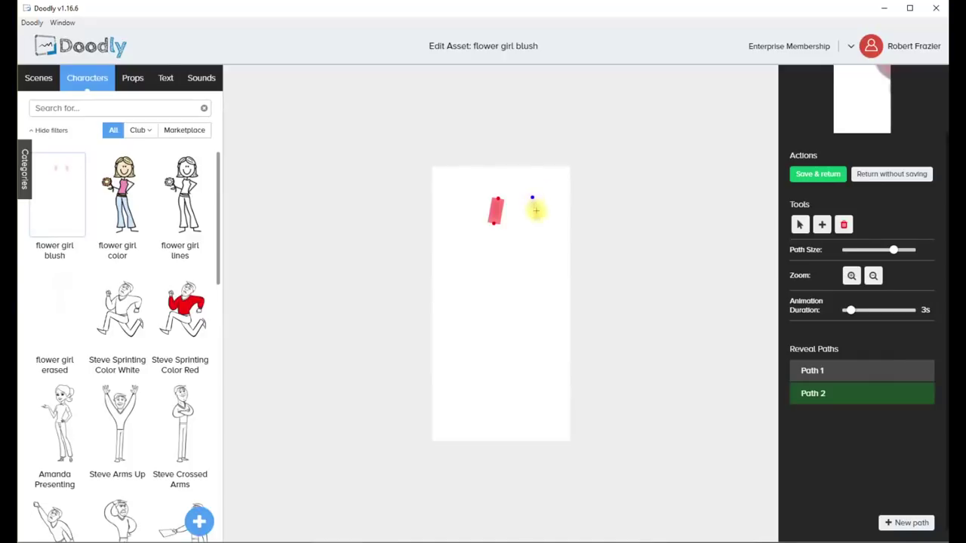
- Save the flower girl blush asset's reveal paths and preview the video
{"action": "left_click", "coordinate": [802, 173]}
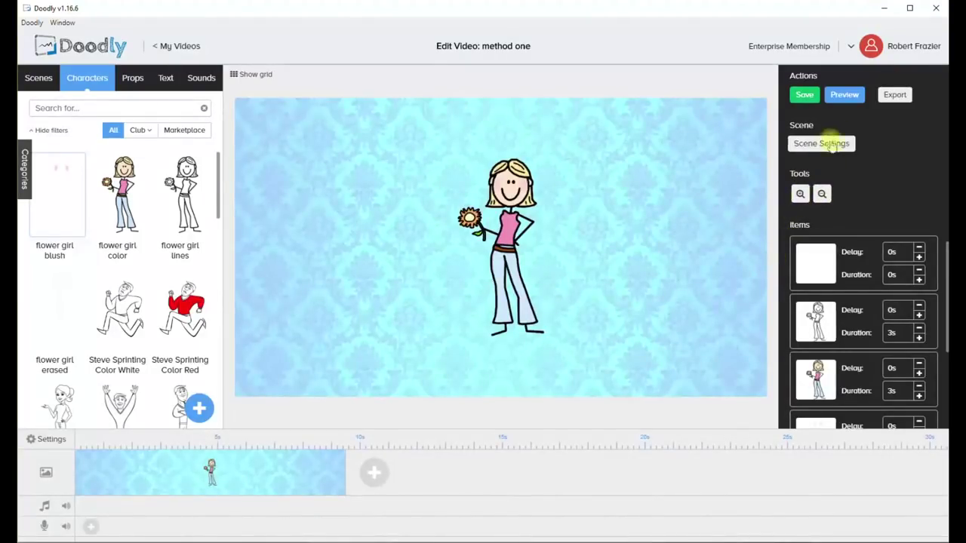
{"action": "left_click", "coordinate": [849, 96]}
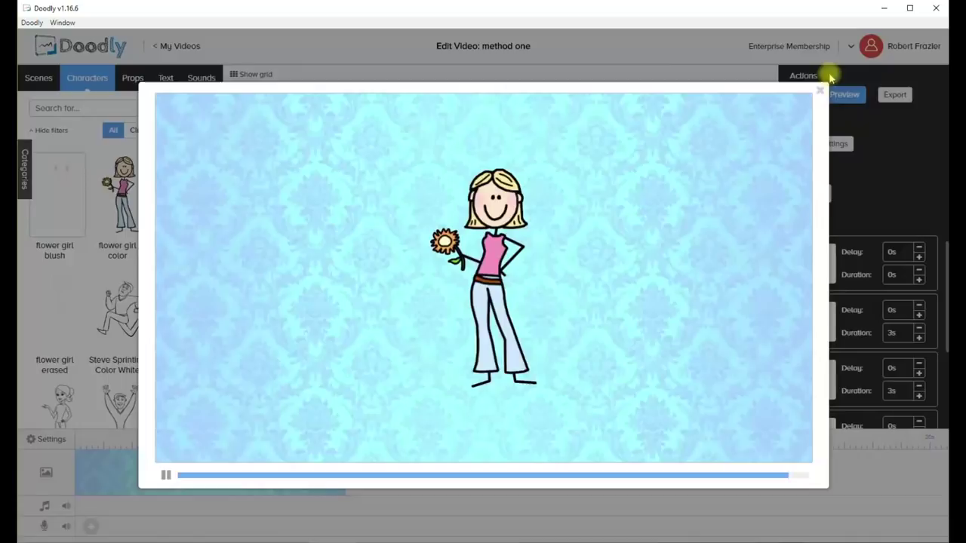
{"action": "left_click", "coordinate": [822, 91]}
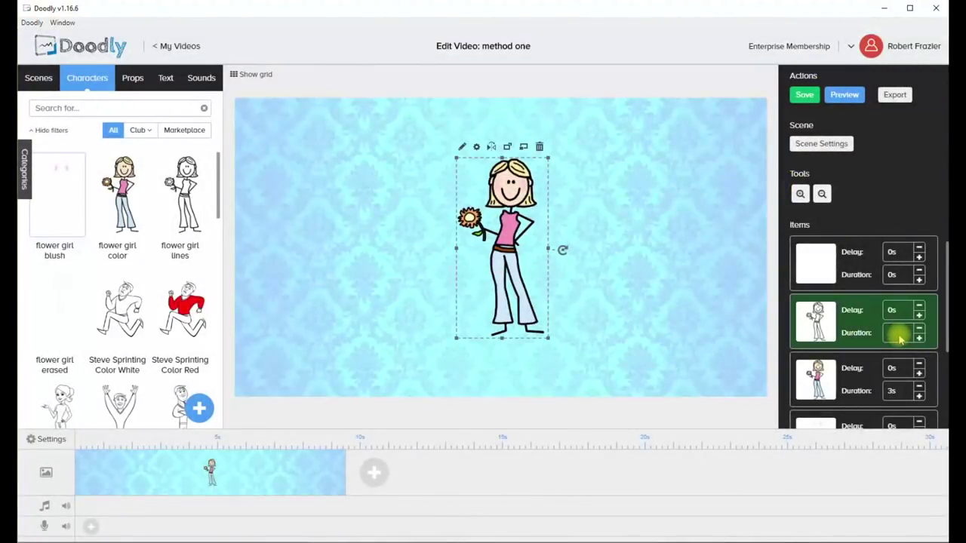
- Set the duration of the flower girl lines item to 4.5 s and the flower girl color item to 4 s
{"action": "left_click", "coordinate": [896, 392]}
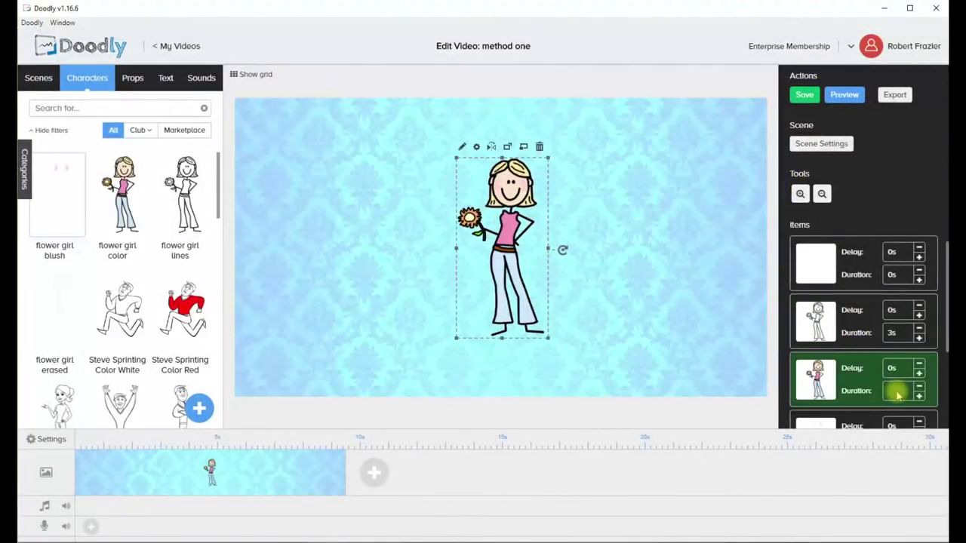
{"action": "left_click", "coordinate": [897, 334]}
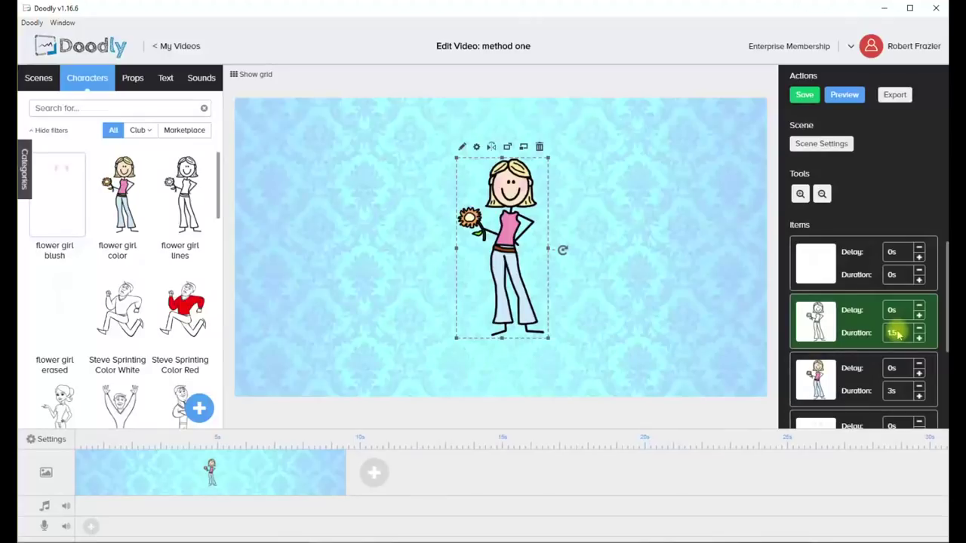
{"action": "type", "text": "1.5"}
{"action": "key", "text": "BackSpace"}
{"action": "key", "text": "BackSpace"}
{"action": "key", "text": "BackSpace"}
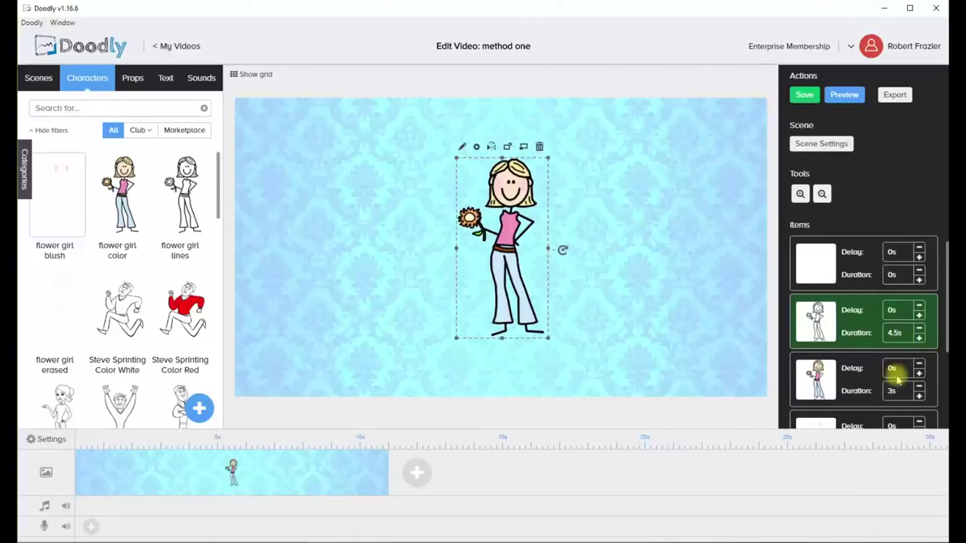
{"action": "left_click", "coordinate": [899, 391]}
{"action": "type", "text": "4"}
{"action": "key", "text": "Return"}
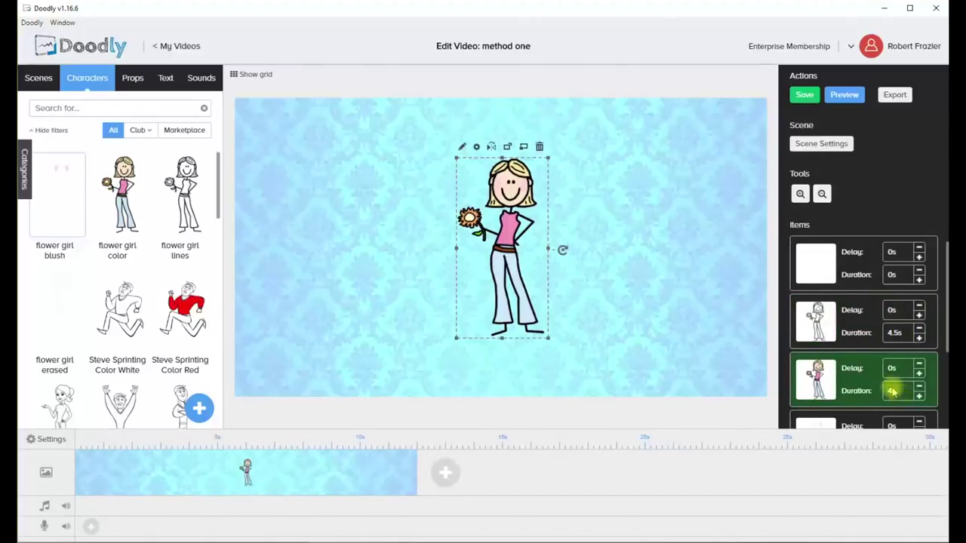
- Set the flower girl blush item's duration to 1 s and preview the video
{"action": "scroll", "coordinate": [900, 398], "scroll_direction": "down", "scroll_amount": 1}
{"action": "left_click", "coordinate": [900, 393]}
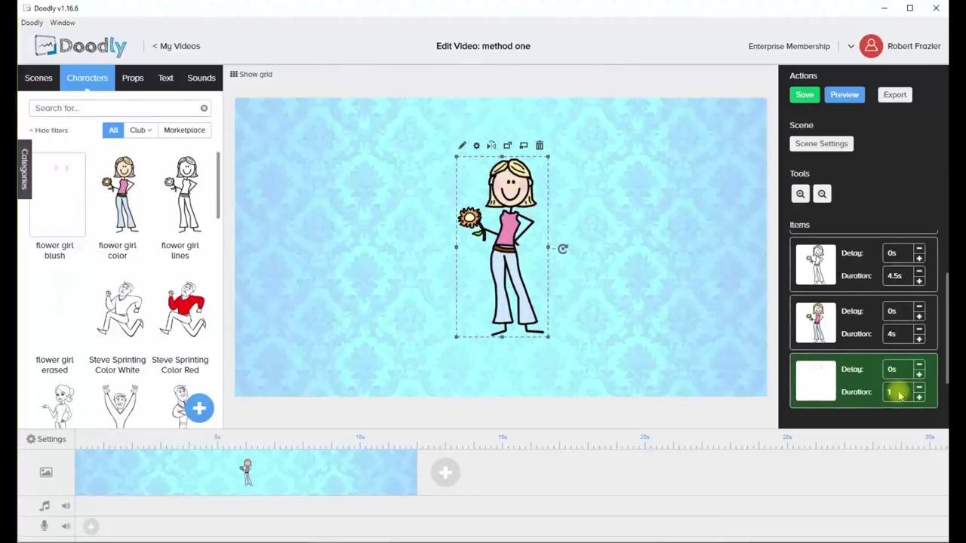
{"action": "type", "text": "1"}
{"action": "key", "text": "Return"}
{"action": "left_click", "coordinate": [846, 95]}
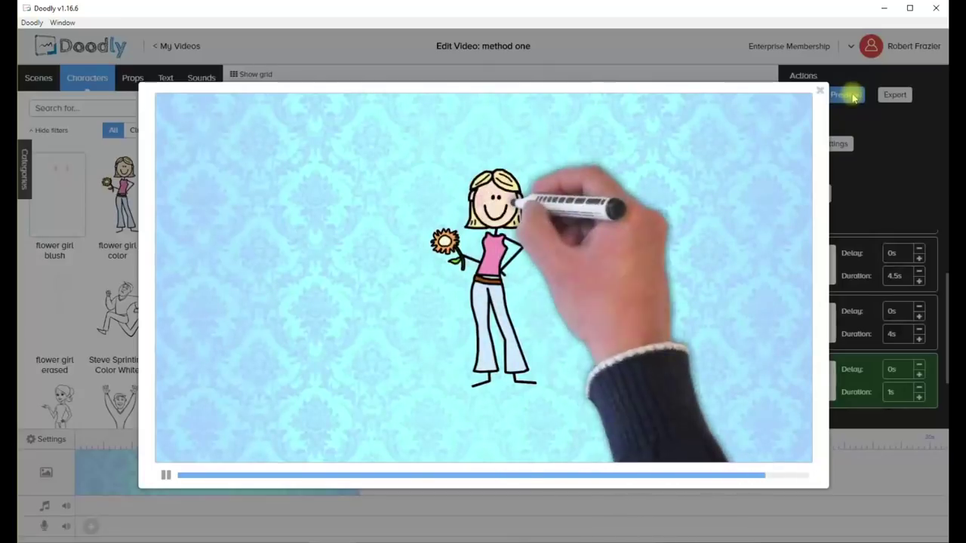
{"action": "left_click", "coordinate": [820, 90]}
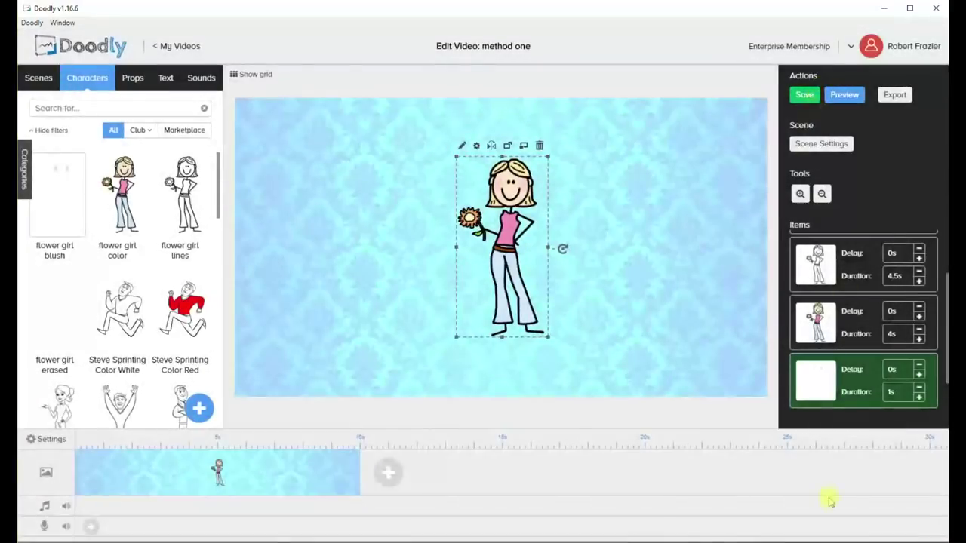
{"action": "left_click", "coordinate": [273, 404]}
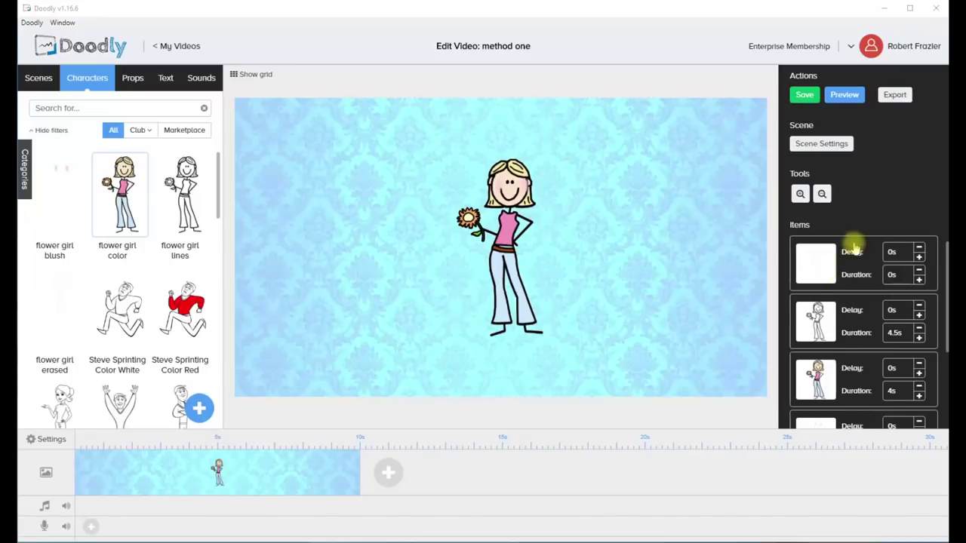
{"action": "scroll", "coordinate": [822, 264], "scroll_direction": "down", "scroll_amount": 2}
{"action": "scroll", "coordinate": [857, 257], "scroll_direction": "up", "scroll_amount": 2}
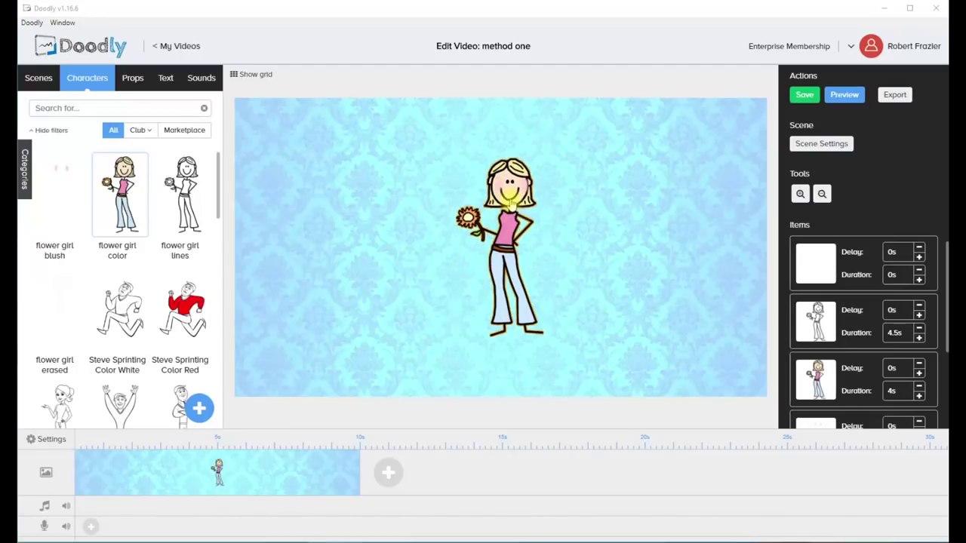
- Select all four flower girl items together, flip them horizontally and flip them back
{"action": "left_click", "coordinate": [816, 265]}
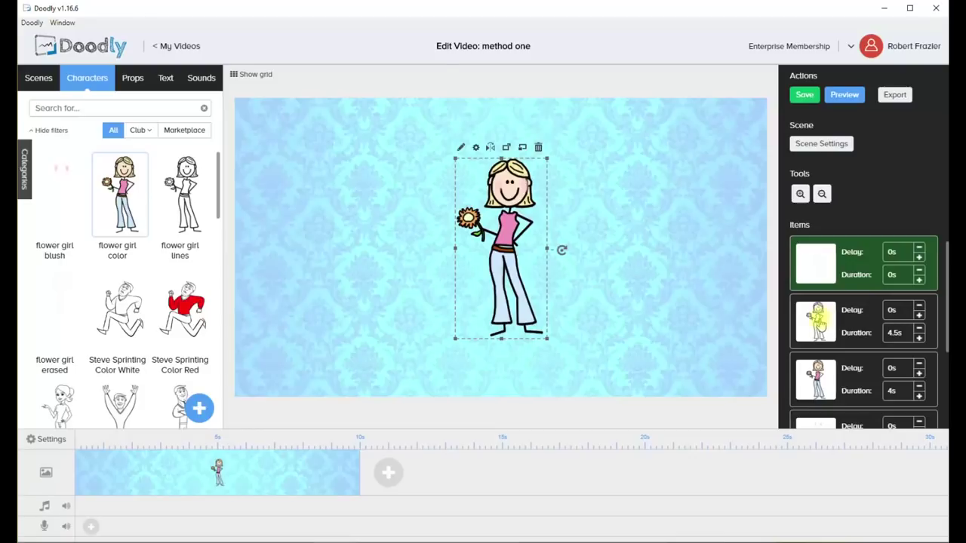
{"action": "left_click", "coordinate": [817, 319], "text": "shift"}
{"action": "left_click", "coordinate": [818, 369], "text": "shift"}
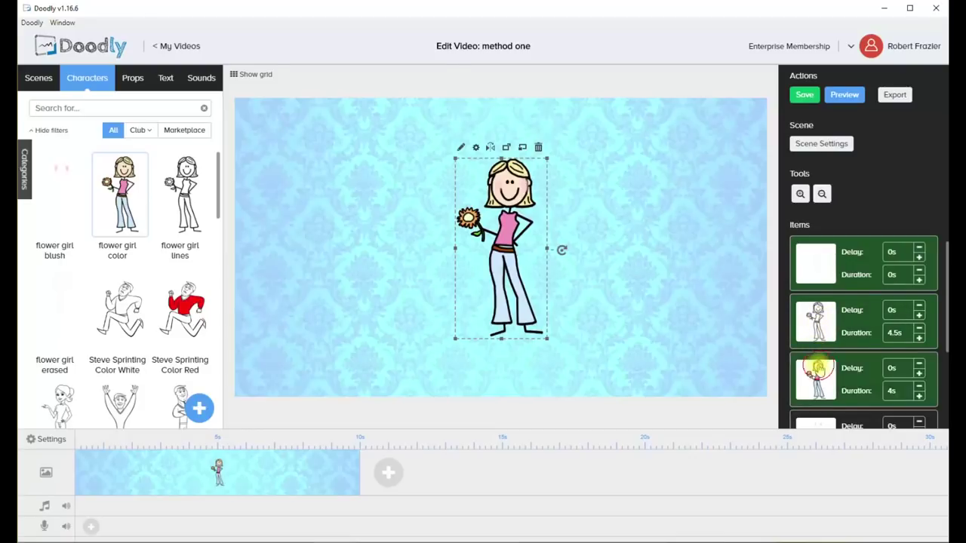
{"action": "left_click", "coordinate": [822, 428], "text": "shift"}
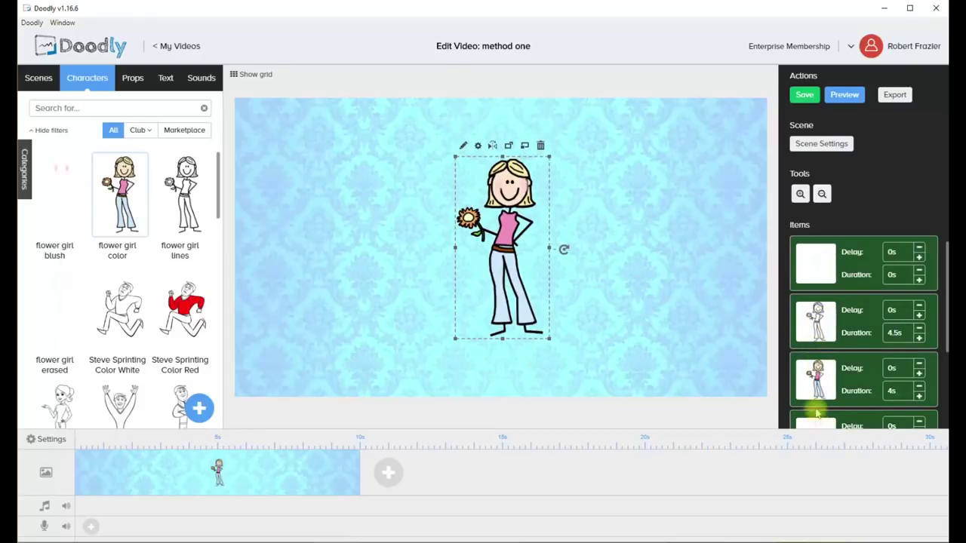
{"action": "left_click", "coordinate": [492, 147]}
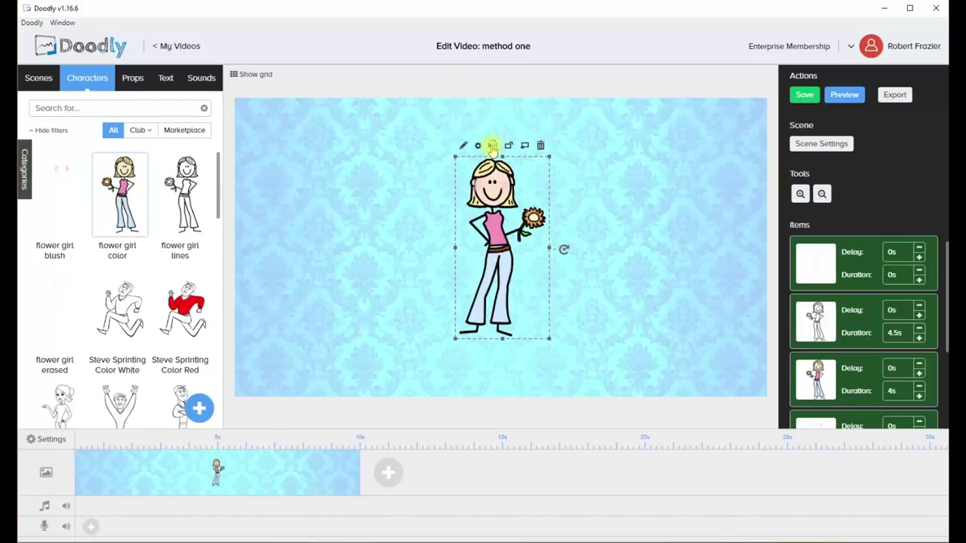
{"action": "left_click", "coordinate": [492, 147]}
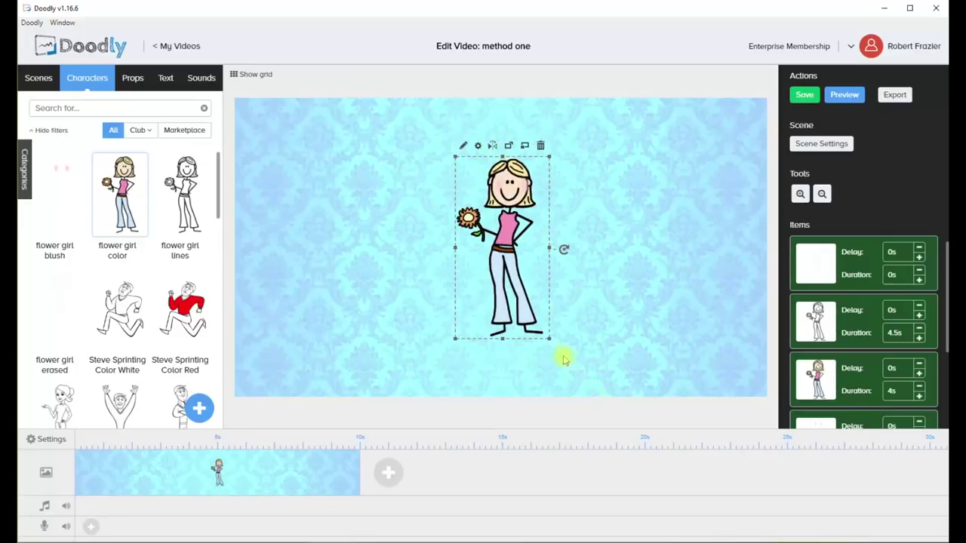
- Enlarge the selected flower girl items to nearly the scene's height, rotate them about 30 degrees clockwise and preview the video
{"action": "left_click_drag", "start_coordinate": [553, 353], "coordinate": [571, 383]}
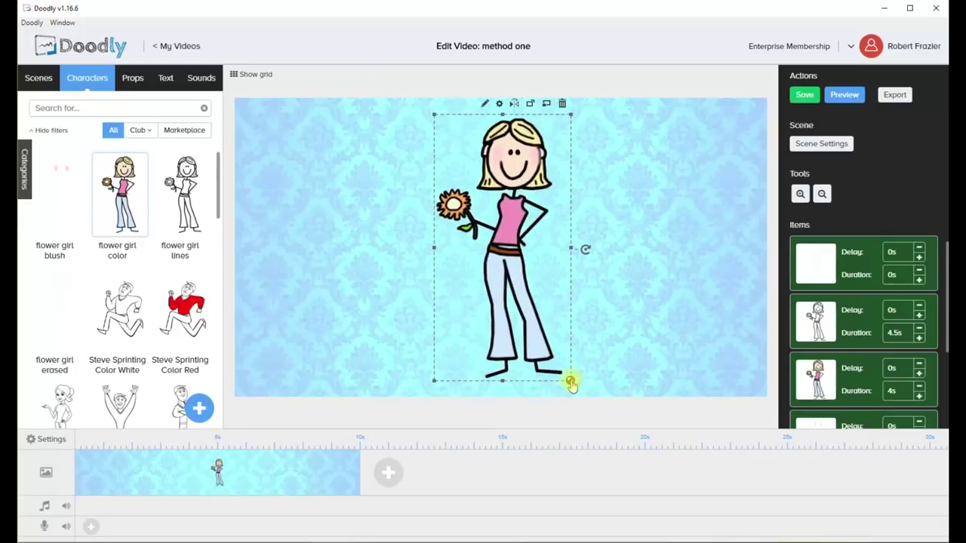
{"action": "left_click_drag", "start_coordinate": [587, 254], "coordinate": [576, 298]}
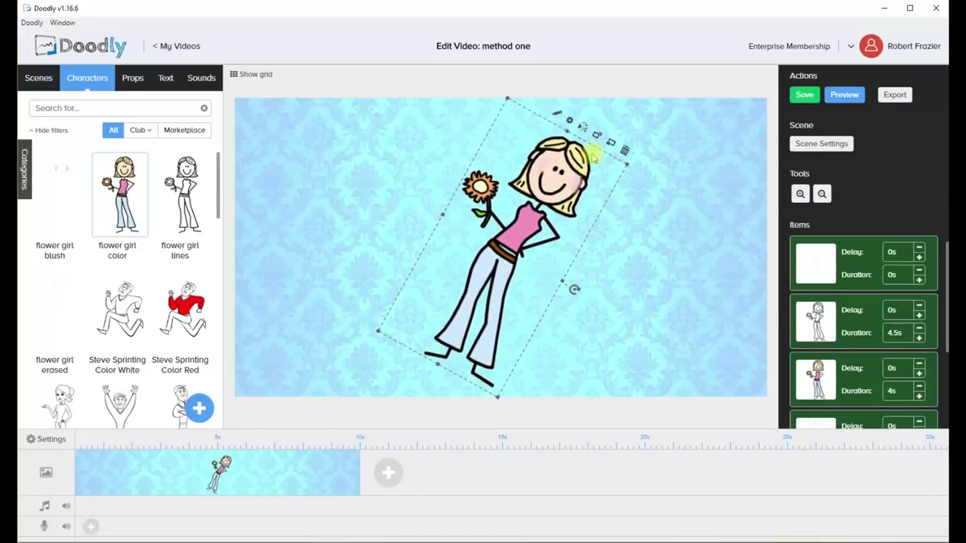
{"action": "left_click", "coordinate": [849, 98]}
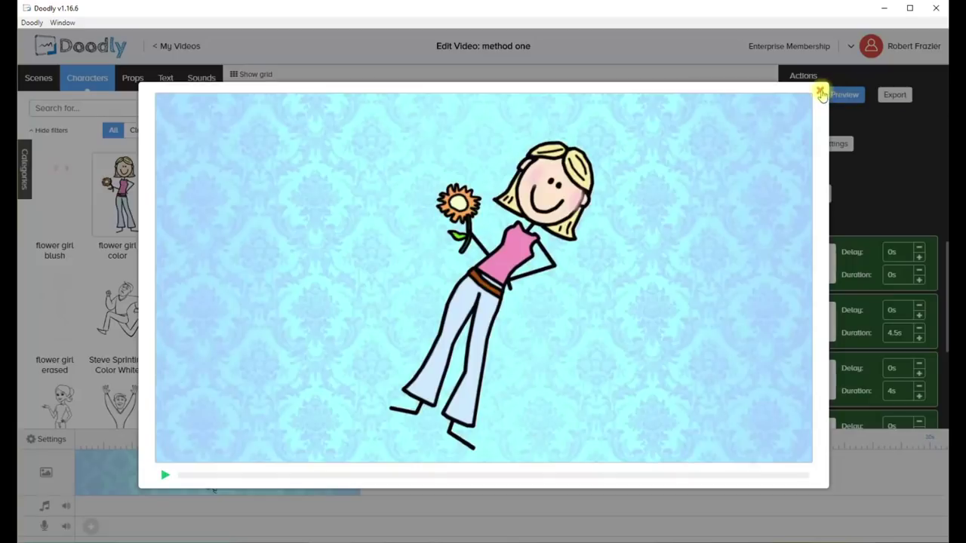
{"action": "left_click", "coordinate": [821, 92]}
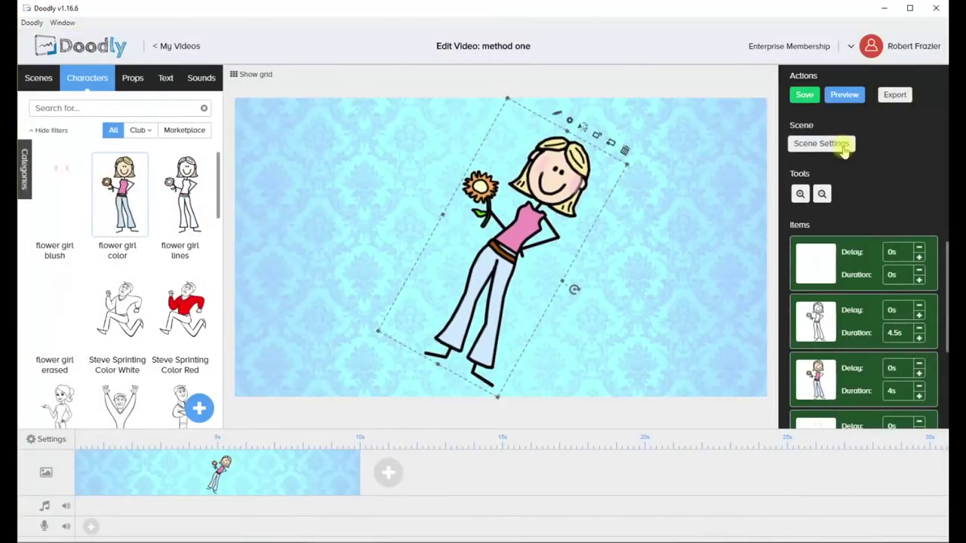
- Undo the enlargement and rotation of the four flower girl items and deselect them
{"action": "key", "text": "ctrl+z"}
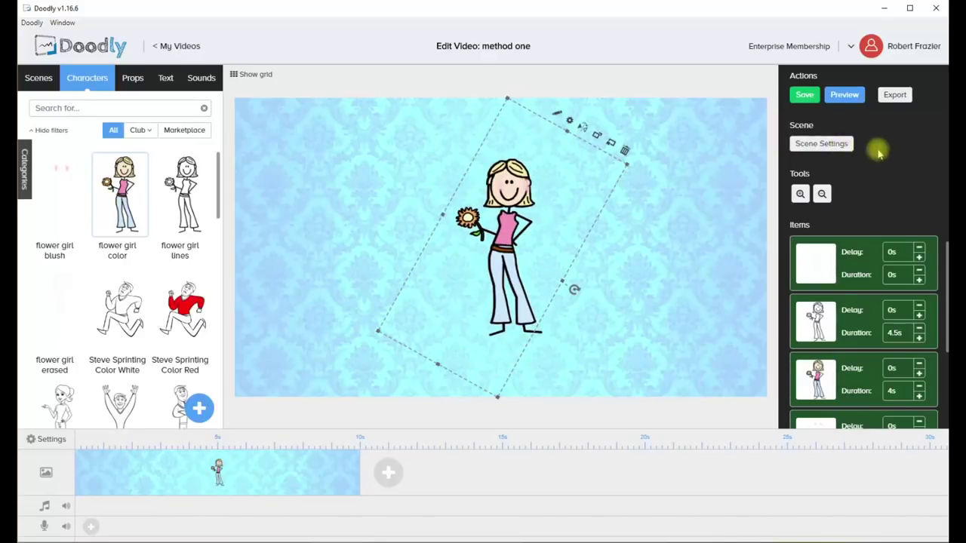
{"action": "left_click", "coordinate": [716, 274]}
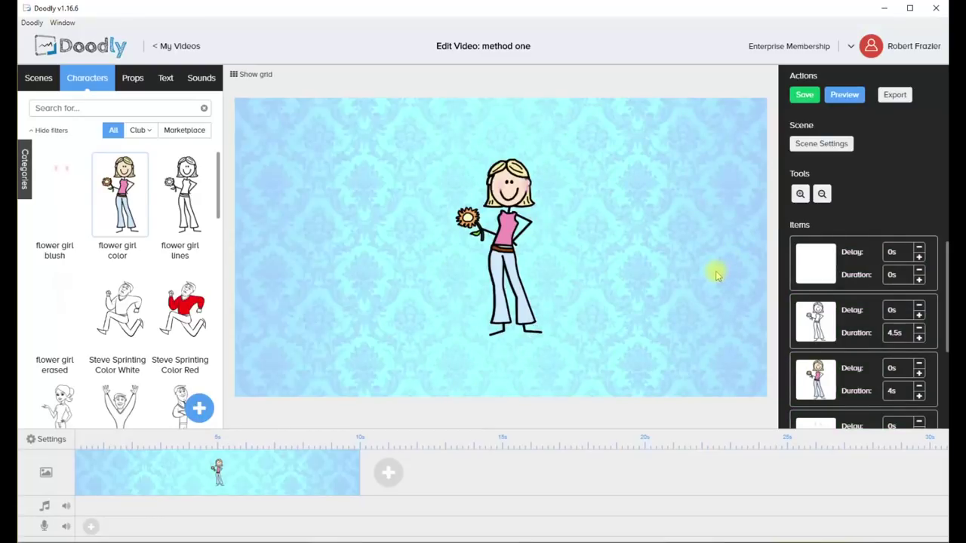
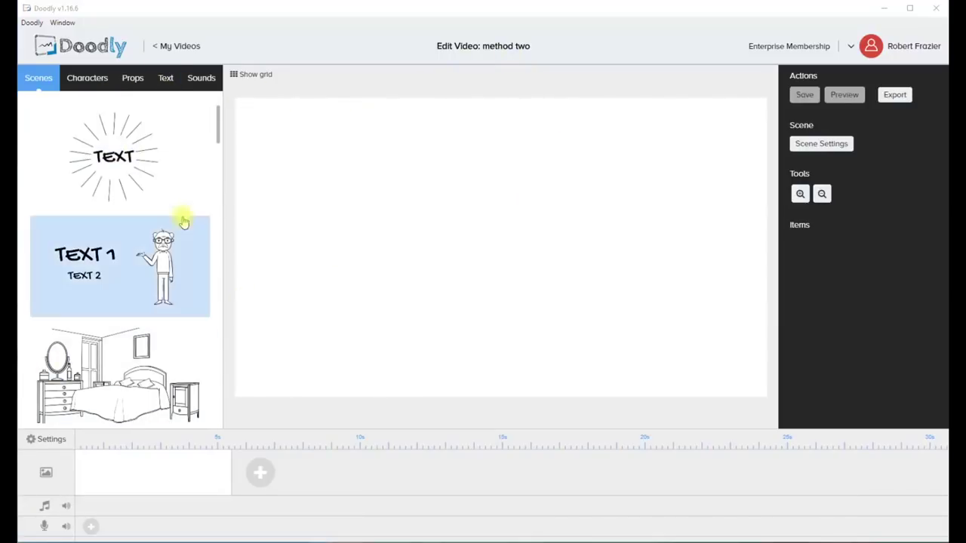
- Import flower girl complete.png as a new character titled "flower girl complete" and place it in the method two scene
{"action": "left_click", "coordinate": [88, 79]}
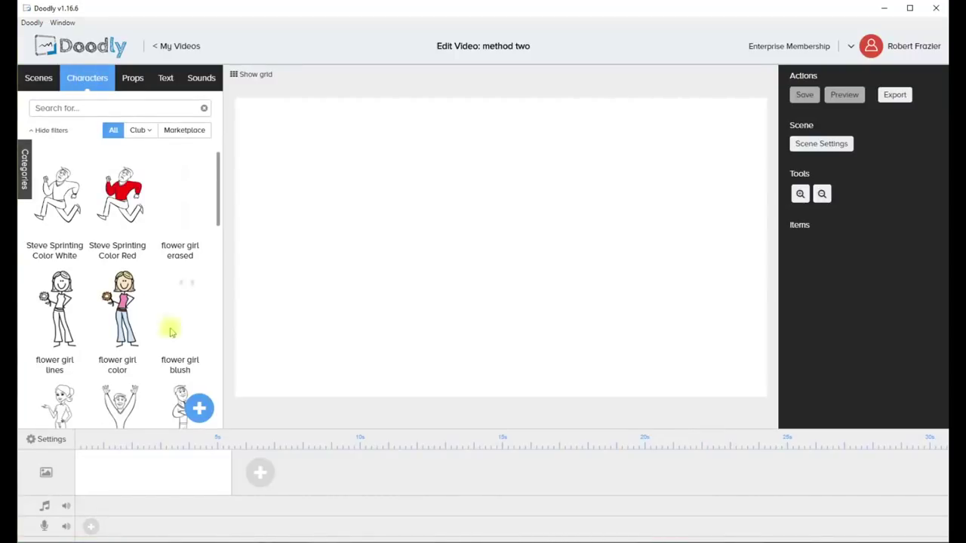
{"action": "left_click", "coordinate": [197, 409]}
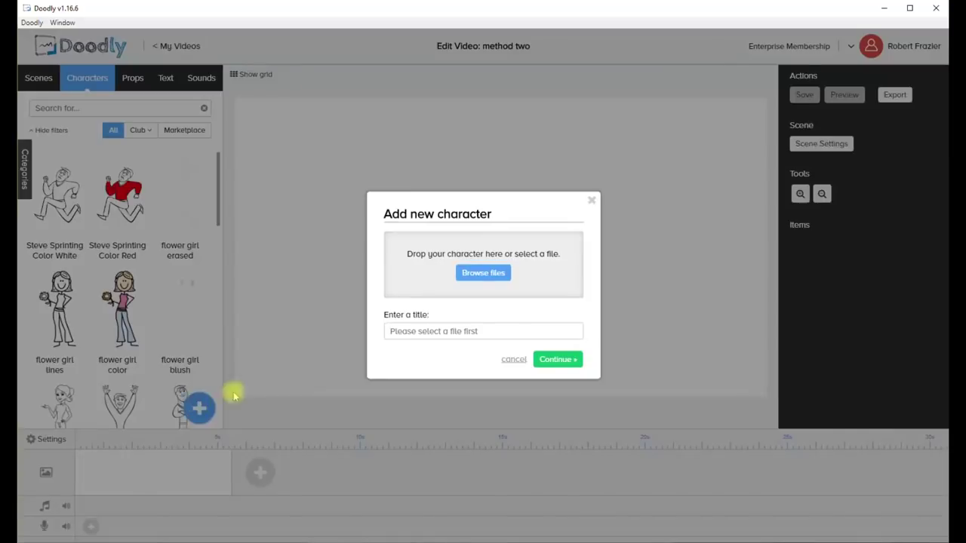
{"action": "left_click", "coordinate": [470, 273]}
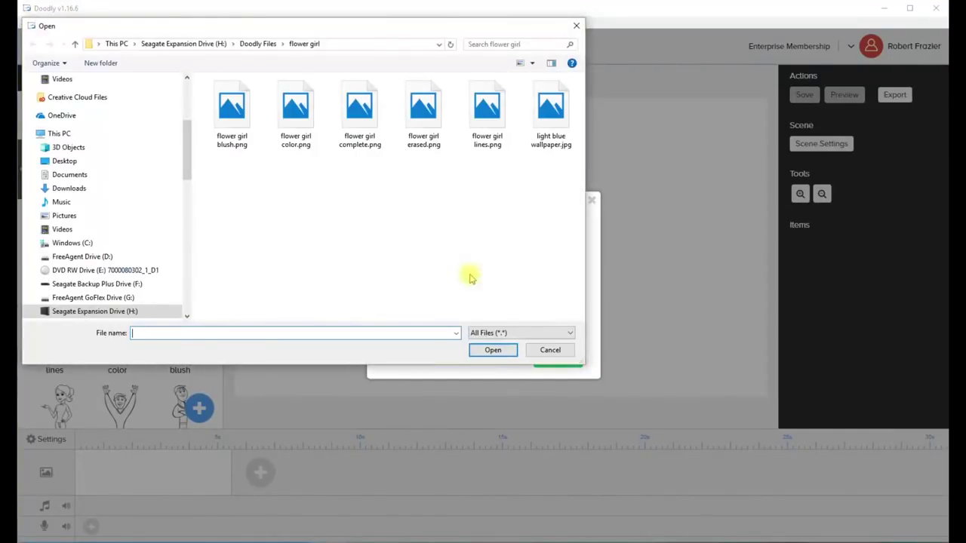
{"action": "left_click", "coordinate": [358, 113]}
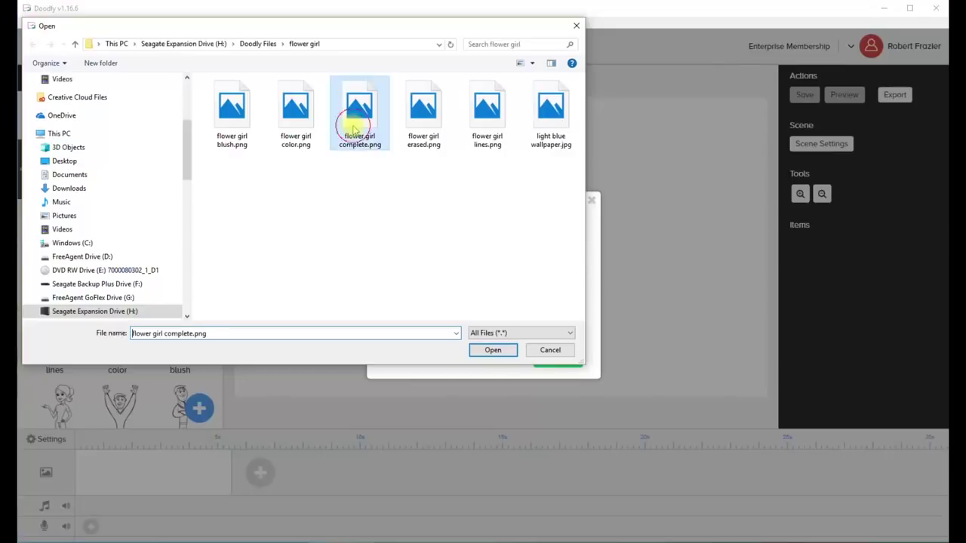
{"action": "left_click", "coordinate": [183, 333]}
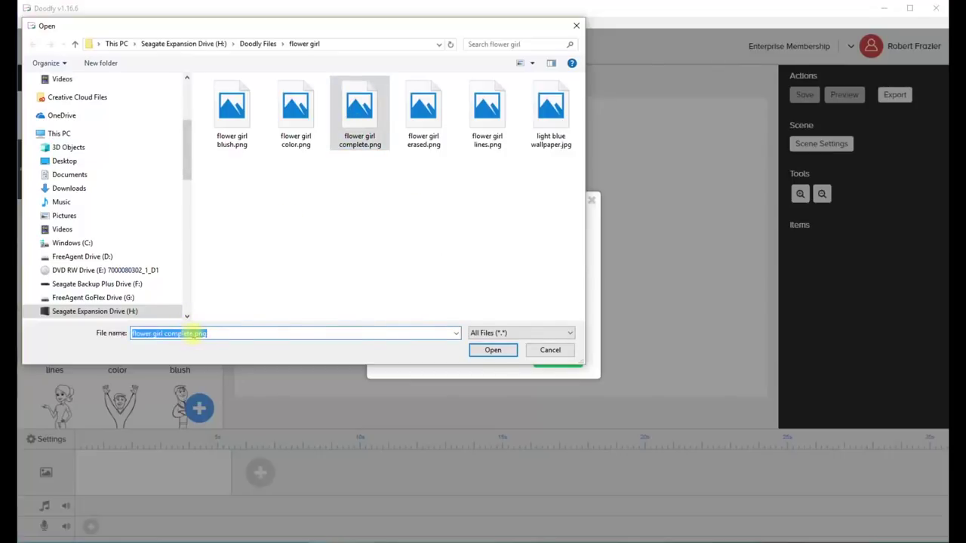
{"action": "left_click_drag", "start_coordinate": [193, 333], "coordinate": [96, 309]}
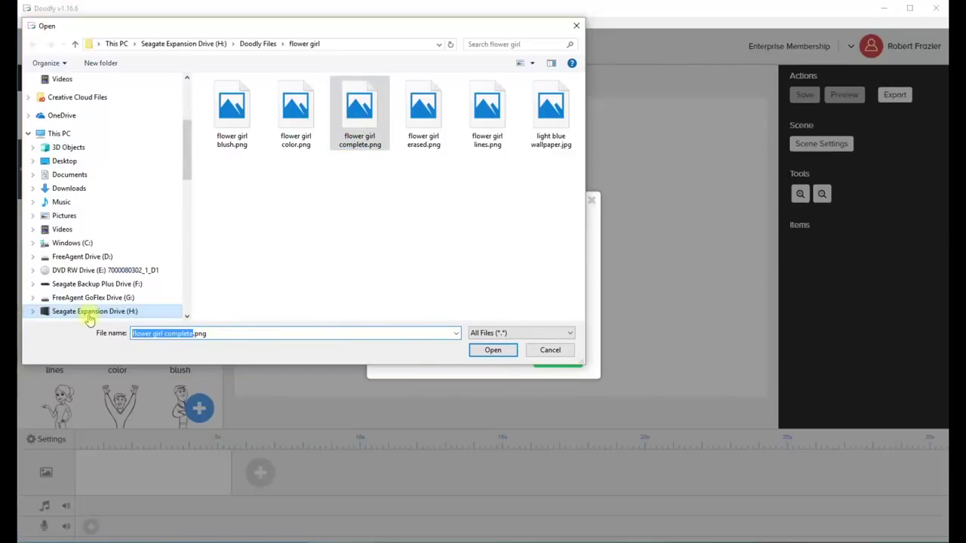
{"action": "left_click", "coordinate": [489, 349]}
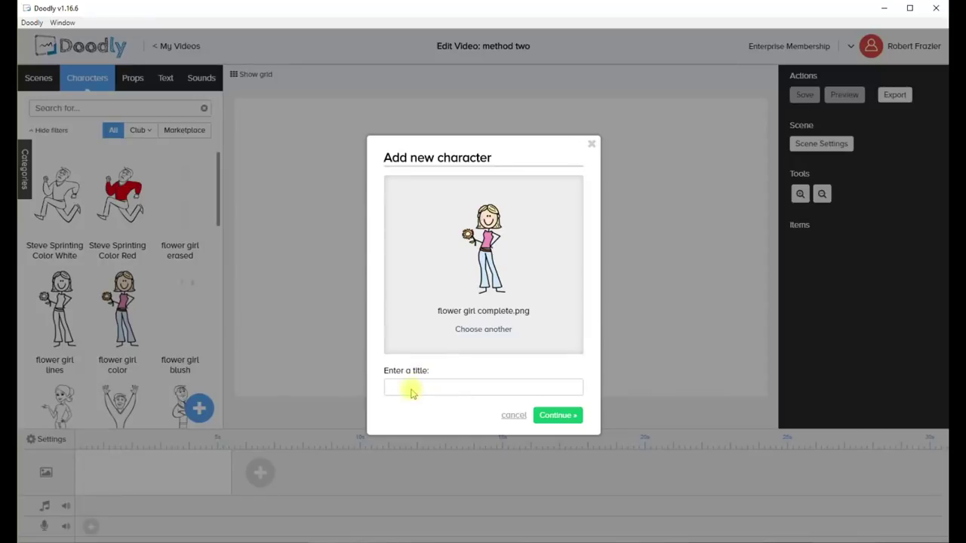
{"action": "left_click", "coordinate": [556, 416]}
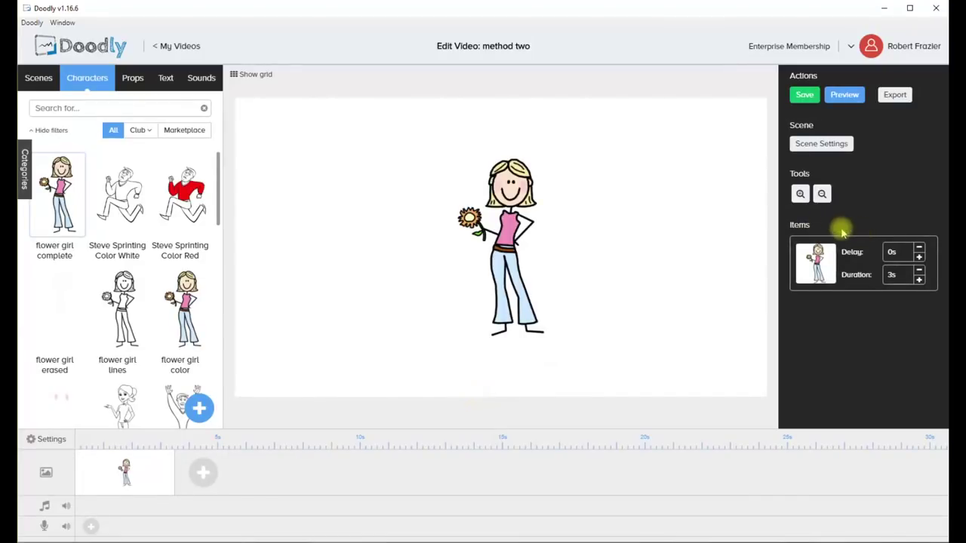
- Open the flower girl complete character for reveal path editing and trace the face outline from the right temple around the chin to the left temple
{"action": "left_click", "coordinate": [512, 194]}
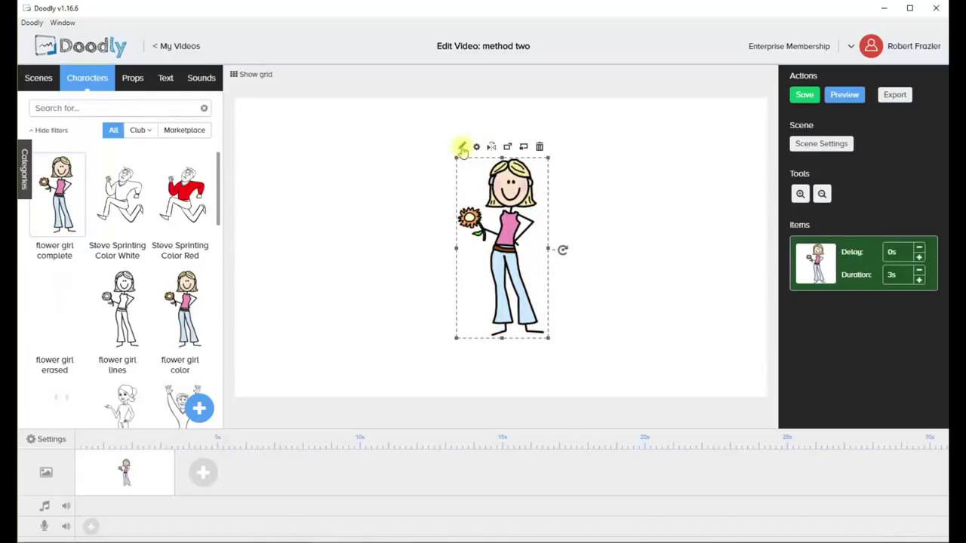
{"action": "left_click", "coordinate": [461, 148]}
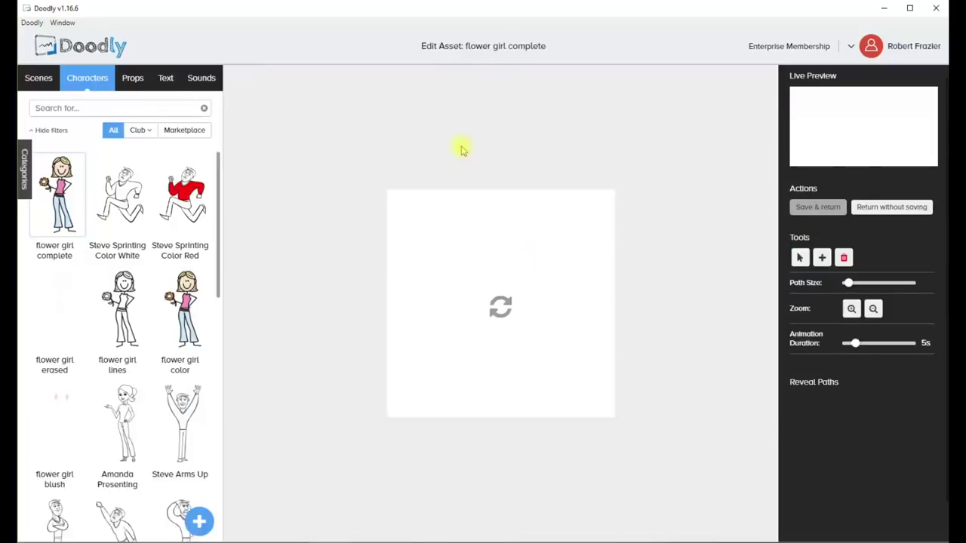
{"action": "left_click", "coordinate": [850, 344]}
{"action": "left_click", "coordinate": [851, 344]}
{"action": "left_click", "coordinate": [851, 344]}
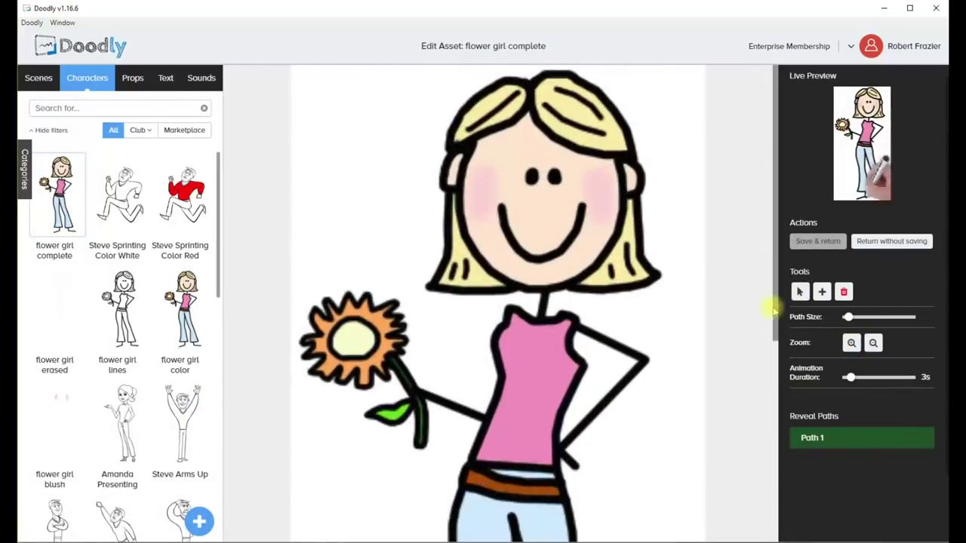
{"action": "left_click", "coordinate": [618, 159]}
{"action": "left_click", "coordinate": [622, 176]}
{"action": "left_click", "coordinate": [623, 193]}
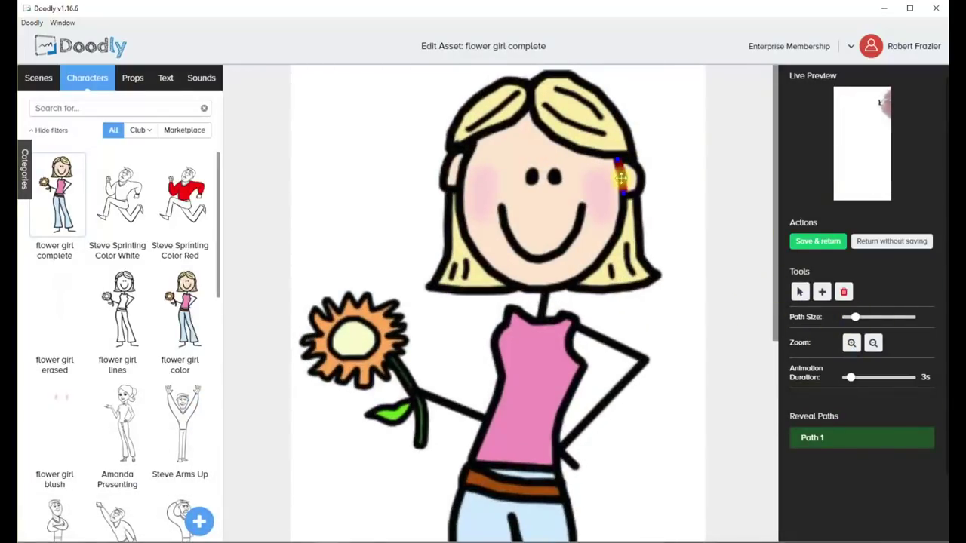
{"action": "mouse_move", "coordinate": [625, 195]}
{"action": "left_mouse_down"}
{"action": "mouse_move", "coordinate": [602, 259]}
{"action": "mouse_move", "coordinate": [570, 283]}
{"action": "mouse_move", "coordinate": [518, 285]}
{"action": "mouse_move", "coordinate": [533, 293]}
{"action": "mouse_move", "coordinate": [497, 278]}
{"action": "mouse_move", "coordinate": [463, 218]}
{"action": "mouse_move", "coordinate": [464, 231]}
{"action": "mouse_move", "coordinate": [460, 186]}
{"action": "mouse_move", "coordinate": [474, 137]}
{"action": "left_mouse_up"}
{"action": "scroll", "coordinate": [904, 460], "scroll_direction": "down", "scroll_amount": 1}
- Add two new reveal paths tracing the outlines of the right ear and the left ear
{"action": "left_click", "coordinate": [906, 523]}
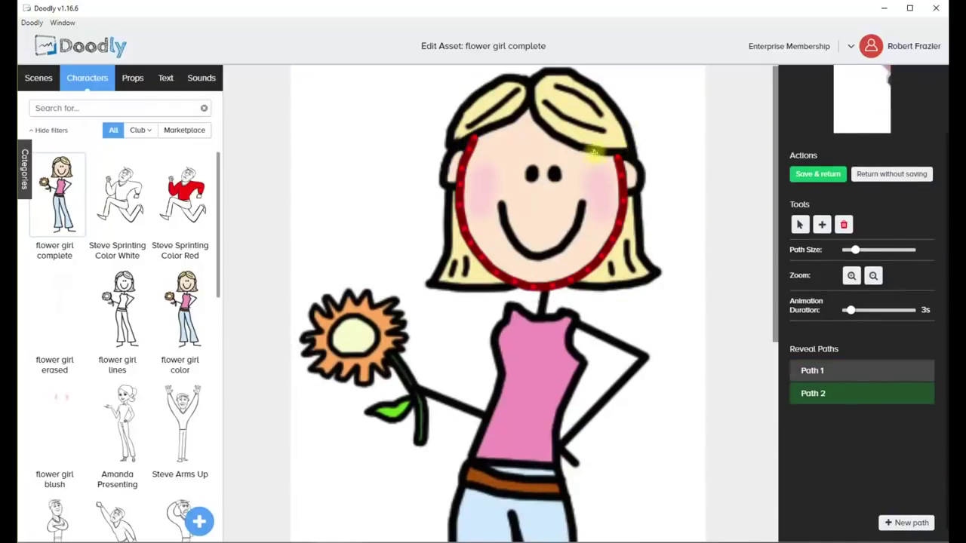
{"action": "left_click_drag", "start_coordinate": [621, 155], "coordinate": [635, 193]}
{"action": "left_click", "coordinate": [907, 522]}
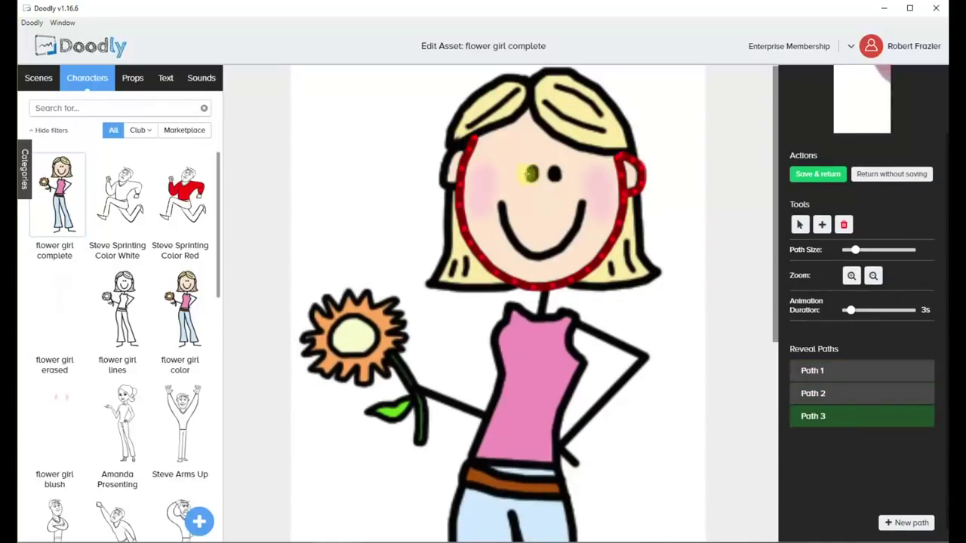
{"action": "mouse_move", "coordinate": [468, 148]}
{"action": "left_mouse_down"}
{"action": "mouse_move", "coordinate": [446, 173]}
{"action": "mouse_move", "coordinate": [448, 187]}
{"action": "left_mouse_up"}
{"action": "scroll", "coordinate": [492, 178], "scroll_direction": "up", "scroll_amount": 1}
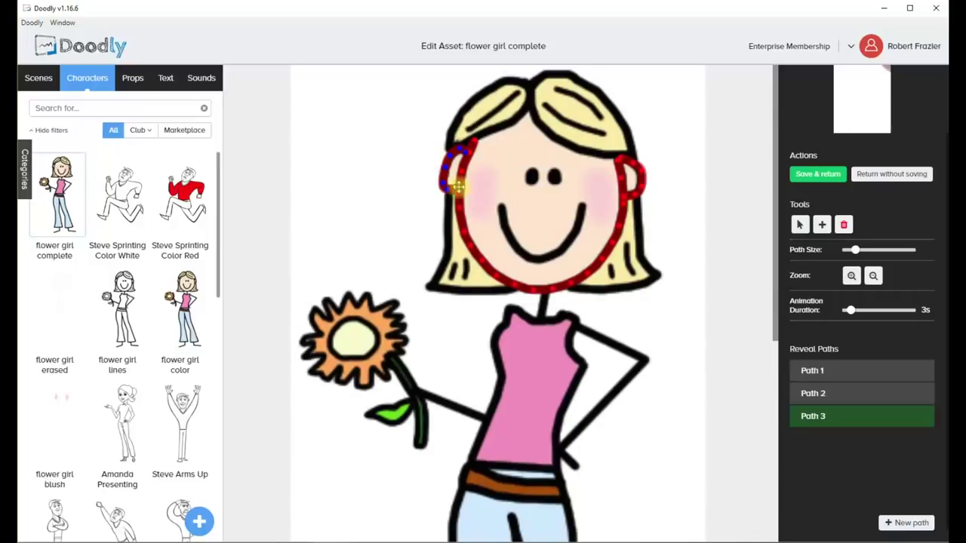
- Add a reveal path tracing the right half of the hair, from the crown down to the lower edge beside the chin
{"action": "left_click", "coordinate": [907, 522]}
{"action": "mouse_move", "coordinate": [632, 156]}
{"action": "left_mouse_down"}
{"action": "mouse_move", "coordinate": [588, 152]}
{"action": "mouse_move", "coordinate": [537, 126]}
{"action": "mouse_move", "coordinate": [532, 83]}
{"action": "mouse_move", "coordinate": [550, 72]}
{"action": "mouse_move", "coordinate": [530, 106]}
{"action": "mouse_move", "coordinate": [569, 65]}
{"action": "mouse_move", "coordinate": [536, 83]}
{"action": "mouse_move", "coordinate": [543, 73]}
{"action": "mouse_move", "coordinate": [572, 72]}
{"action": "mouse_move", "coordinate": [593, 87]}
{"action": "mouse_move", "coordinate": [586, 78]}
{"action": "mouse_move", "coordinate": [624, 120]}
{"action": "mouse_move", "coordinate": [633, 152]}
{"action": "mouse_move", "coordinate": [663, 148]}
{"action": "mouse_move", "coordinate": [645, 204]}
{"action": "mouse_move", "coordinate": [673, 166]}
{"action": "mouse_move", "coordinate": [644, 167]}
{"action": "mouse_move", "coordinate": [657, 186]}
{"action": "mouse_move", "coordinate": [638, 197]}
{"action": "mouse_move", "coordinate": [638, 238]}
{"action": "mouse_move", "coordinate": [669, 296]}
{"action": "mouse_move", "coordinate": [638, 282]}
{"action": "left_mouse_up"}
{"action": "left_click", "coordinate": [622, 285]}
{"action": "left_click", "coordinate": [604, 287]}
{"action": "left_click", "coordinate": [582, 285]}
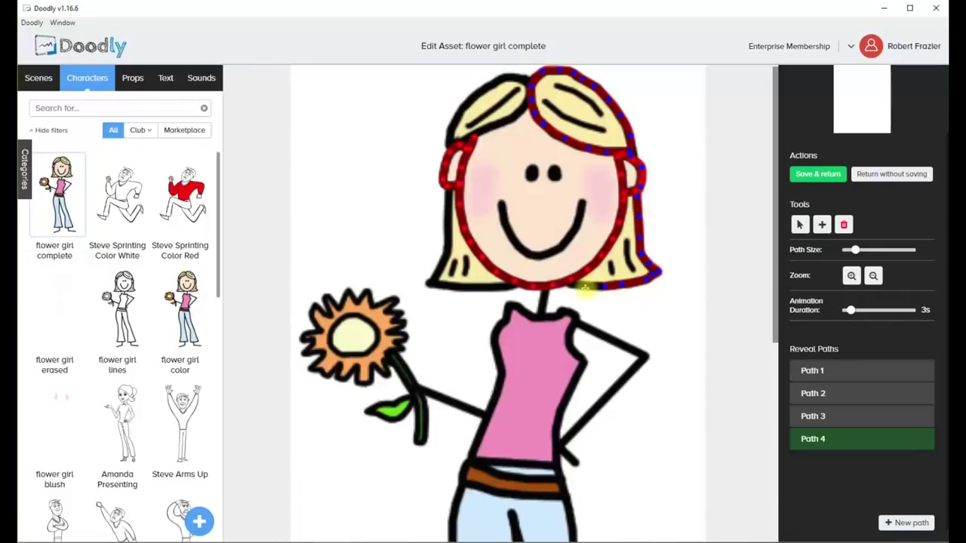
{"action": "left_click", "coordinate": [567, 284]}
{"action": "left_click_drag", "start_coordinate": [643, 281], "coordinate": [654, 273]}
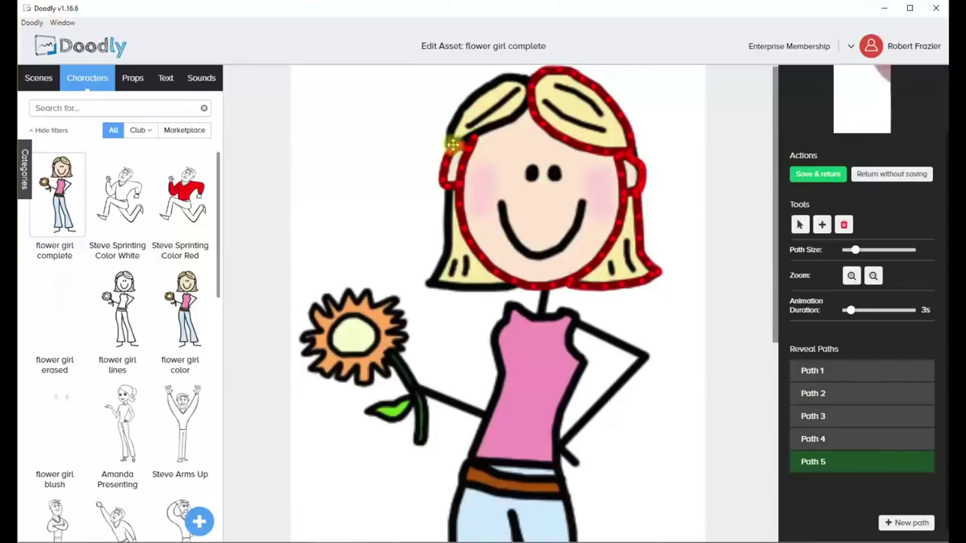
- Trace the upper left hair section, and add another reveal path for the hair hanging below the left ear
{"action": "mouse_move", "coordinate": [453, 142]}
{"action": "left_mouse_down"}
{"action": "mouse_move", "coordinate": [508, 121]}
{"action": "mouse_move", "coordinate": [531, 93]}
{"action": "mouse_move", "coordinate": [526, 79]}
{"action": "mouse_move", "coordinate": [490, 85]}
{"action": "mouse_move", "coordinate": [456, 117]}
{"action": "mouse_move", "coordinate": [462, 103]}
{"action": "mouse_move", "coordinate": [452, 142]}
{"action": "left_mouse_up"}
{"action": "left_click", "coordinate": [906, 523]}
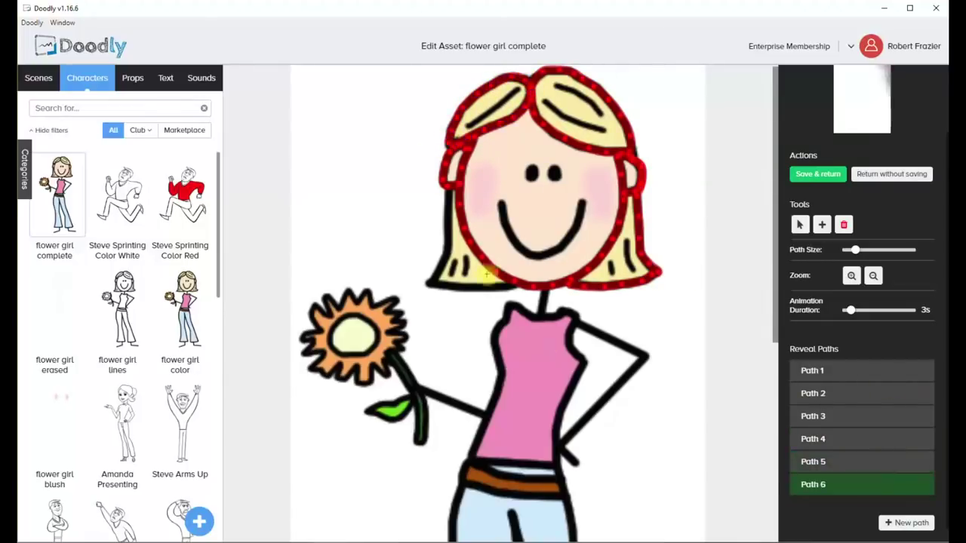
{"action": "mouse_move", "coordinate": [449, 183]}
{"action": "left_mouse_down"}
{"action": "mouse_move", "coordinate": [447, 256]}
{"action": "mouse_move", "coordinate": [430, 284]}
{"action": "mouse_move", "coordinate": [475, 285]}
{"action": "left_mouse_up"}
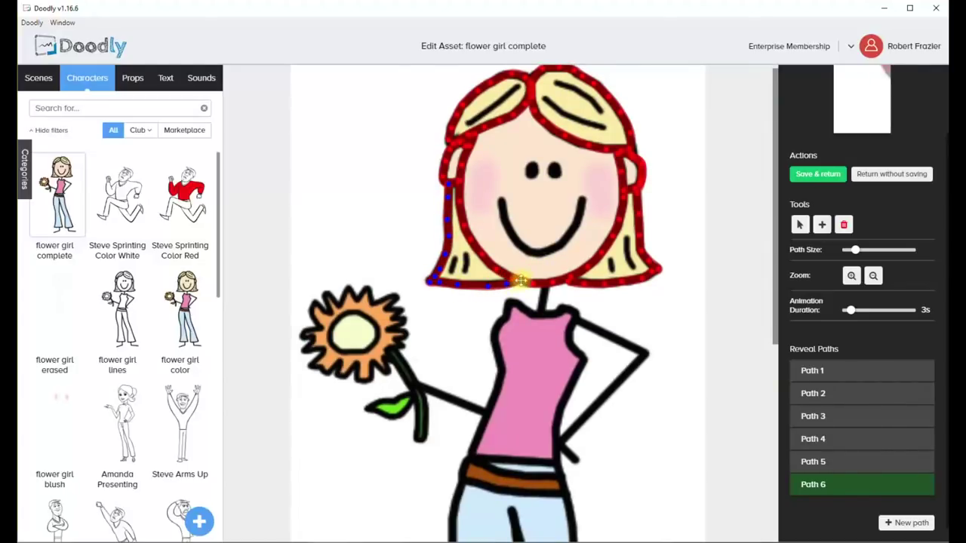
- Add reveal paths over the smile and both eyes, with a larger path size for the eyes
{"action": "left_click", "coordinate": [902, 522]}
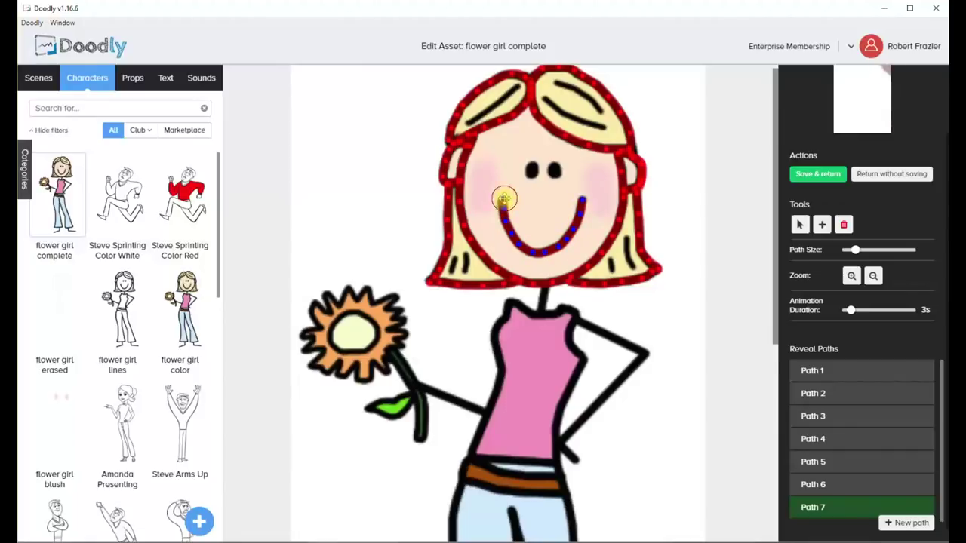
{"action": "left_click", "coordinate": [902, 522]}
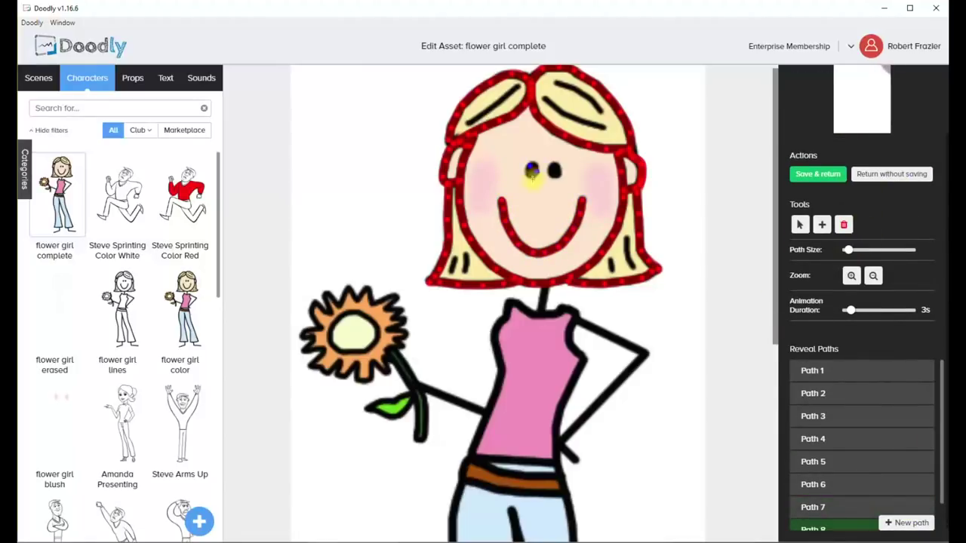
{"action": "left_click_drag", "start_coordinate": [849, 251], "coordinate": [856, 250]}
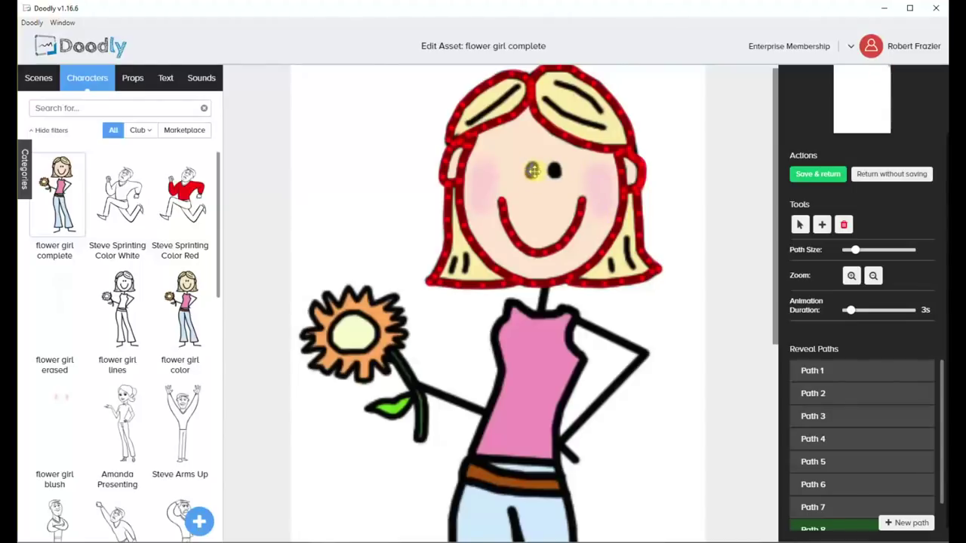
{"action": "left_click", "coordinate": [533, 172]}
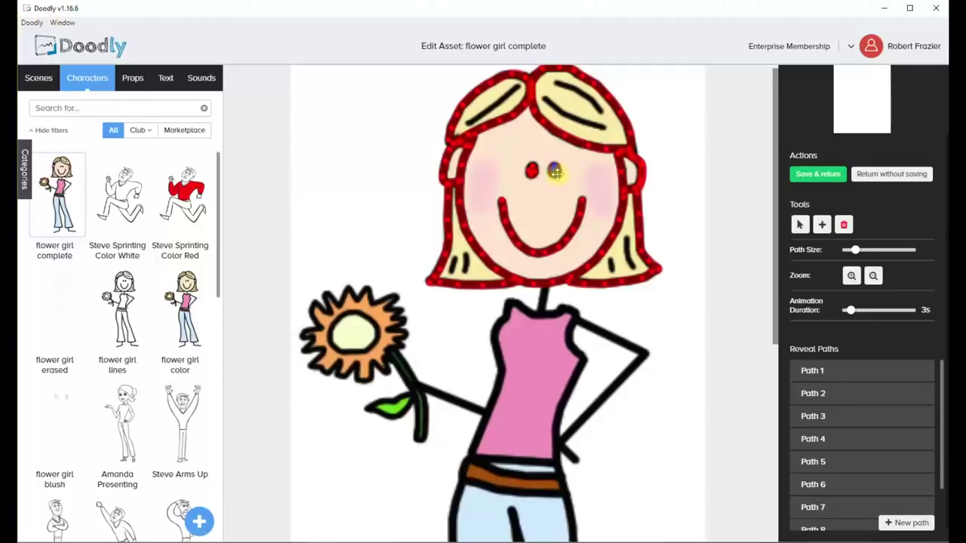
- Add separate reveal paths over each strand line inside the hair, at the crown and at the lower ends on both sides
{"action": "left_click", "coordinate": [909, 523]}
{"action": "left_click_drag", "start_coordinate": [543, 98], "coordinate": [603, 130]}
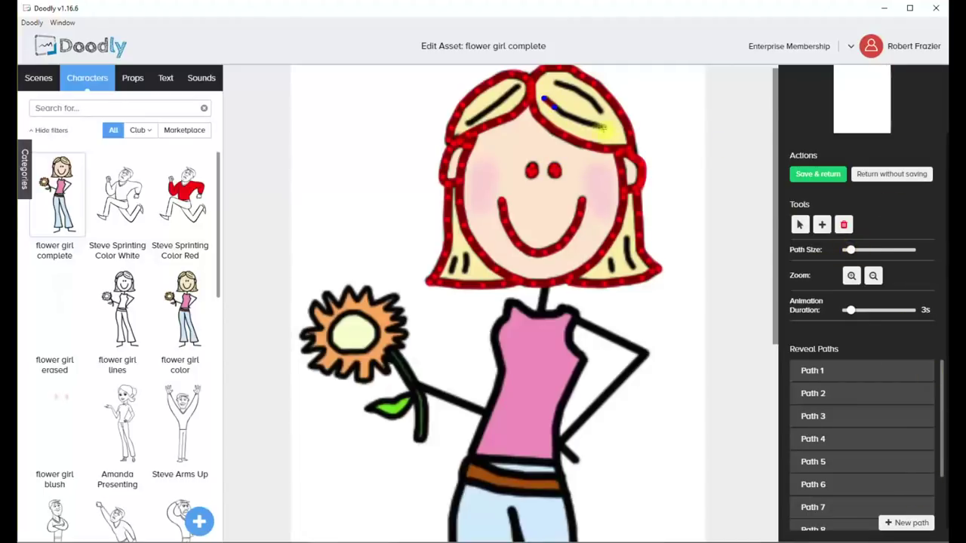
{"action": "left_click", "coordinate": [907, 522]}
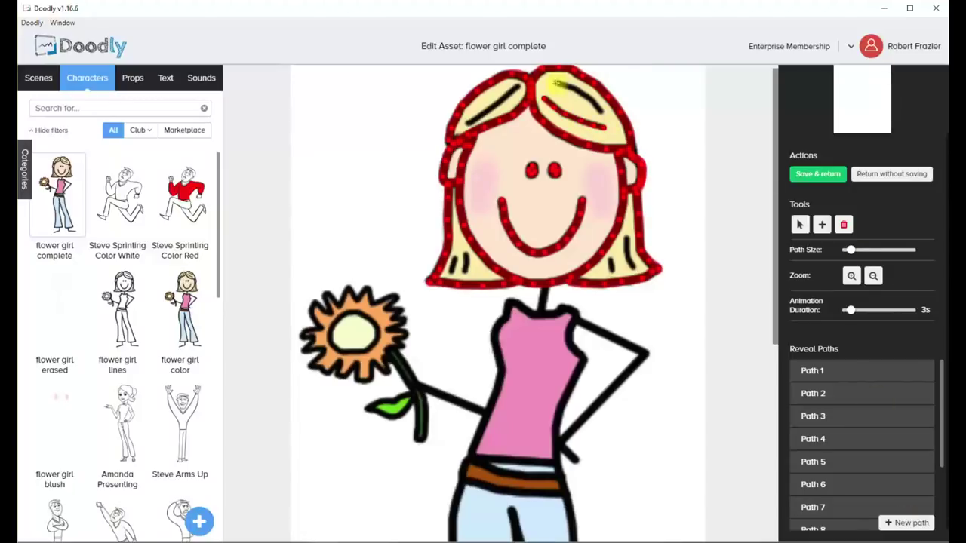
{"action": "left_click", "coordinate": [906, 522]}
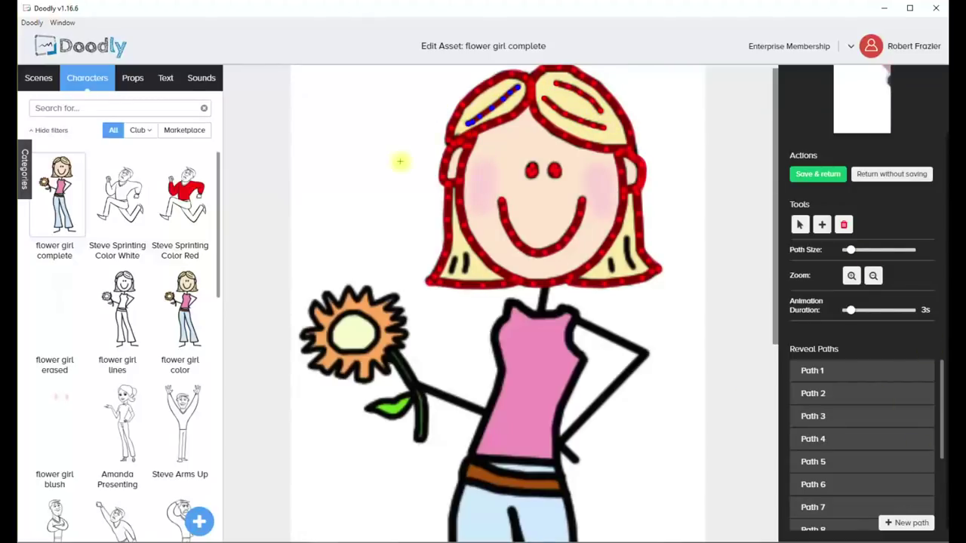
{"action": "left_click", "coordinate": [907, 523]}
{"action": "left_click_drag", "start_coordinate": [627, 238], "coordinate": [634, 267]}
{"action": "scroll", "coordinate": [886, 462], "scroll_direction": "down", "scroll_amount": 4}
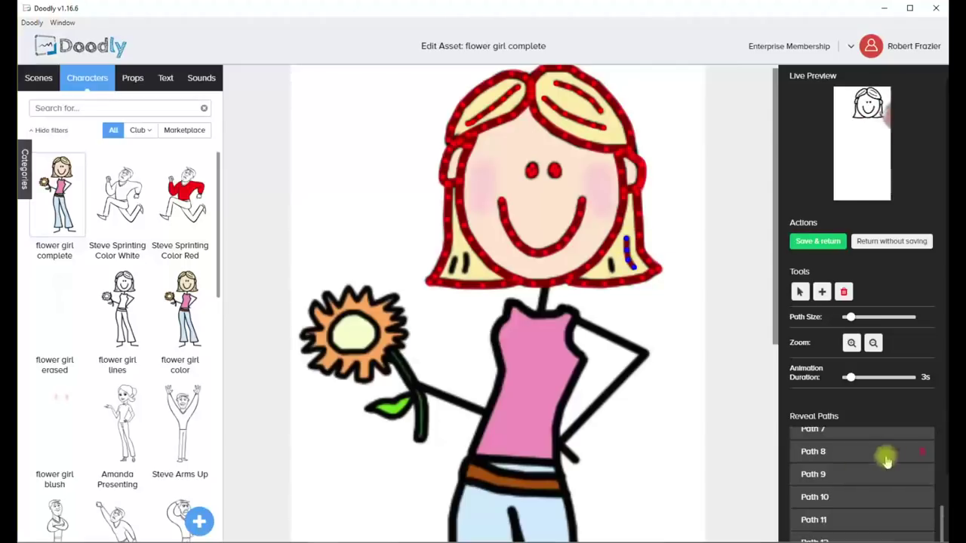
{"action": "left_click", "coordinate": [907, 522]}
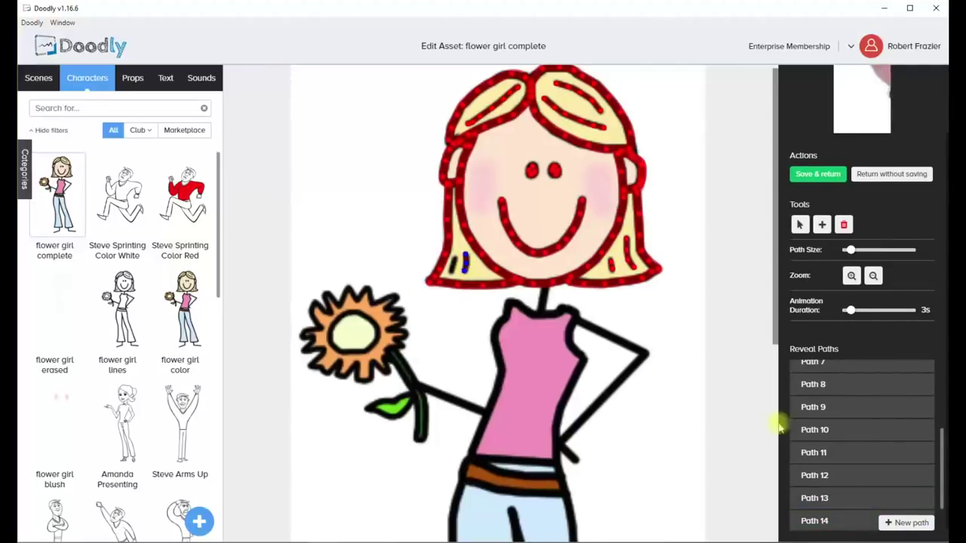
{"action": "left_click", "coordinate": [453, 261]}
- Trace reveal paths along the neck and around the pink top's outline, with an increased path size for the top
{"action": "scroll", "coordinate": [641, 309], "scroll_direction": "down", "scroll_amount": 3}
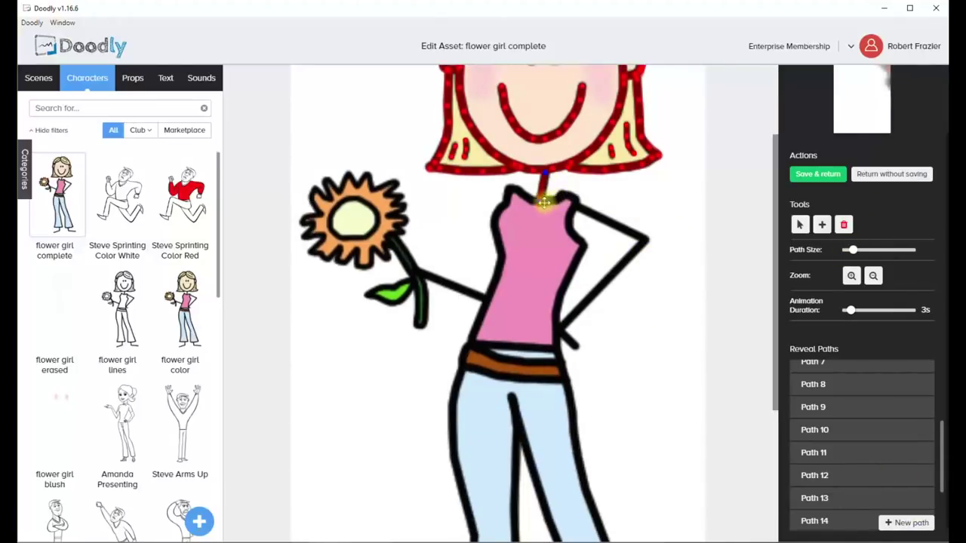
{"action": "left_click_drag", "start_coordinate": [852, 249], "coordinate": [855, 249]}
{"action": "mouse_move", "coordinate": [556, 198]}
{"action": "left_mouse_down"}
{"action": "mouse_move", "coordinate": [597, 185]}
{"action": "mouse_move", "coordinate": [604, 192]}
{"action": "mouse_move", "coordinate": [575, 200]}
{"action": "mouse_move", "coordinate": [587, 204]}
{"action": "mouse_move", "coordinate": [568, 227]}
{"action": "mouse_move", "coordinate": [571, 209]}
{"action": "mouse_move", "coordinate": [569, 230]}
{"action": "mouse_move", "coordinate": [584, 249]}
{"action": "mouse_move", "coordinate": [559, 310]}
{"action": "mouse_move", "coordinate": [564, 349]}
{"action": "mouse_move", "coordinate": [472, 344]}
{"action": "mouse_move", "coordinate": [497, 287]}
{"action": "mouse_move", "coordinate": [498, 208]}
{"action": "mouse_move", "coordinate": [509, 189]}
{"action": "mouse_move", "coordinate": [534, 200]}
{"action": "mouse_move", "coordinate": [508, 191]}
{"action": "left_mouse_up"}
- Add reveal paths around the brown belt and along the outlines of both legs of the jeans
{"action": "left_click", "coordinate": [909, 523]}
{"action": "scroll", "coordinate": [730, 352], "scroll_direction": "down", "scroll_amount": 5}
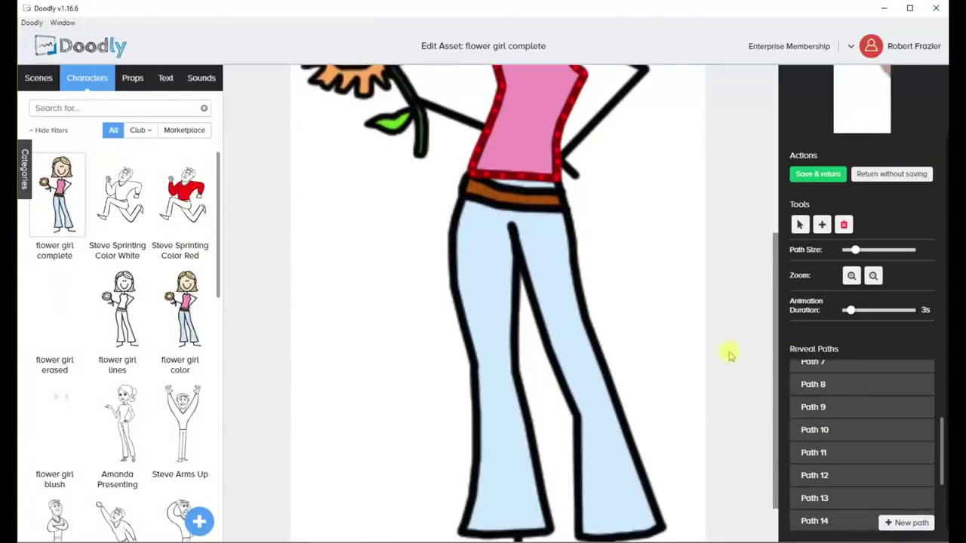
{"action": "left_click", "coordinate": [558, 121]}
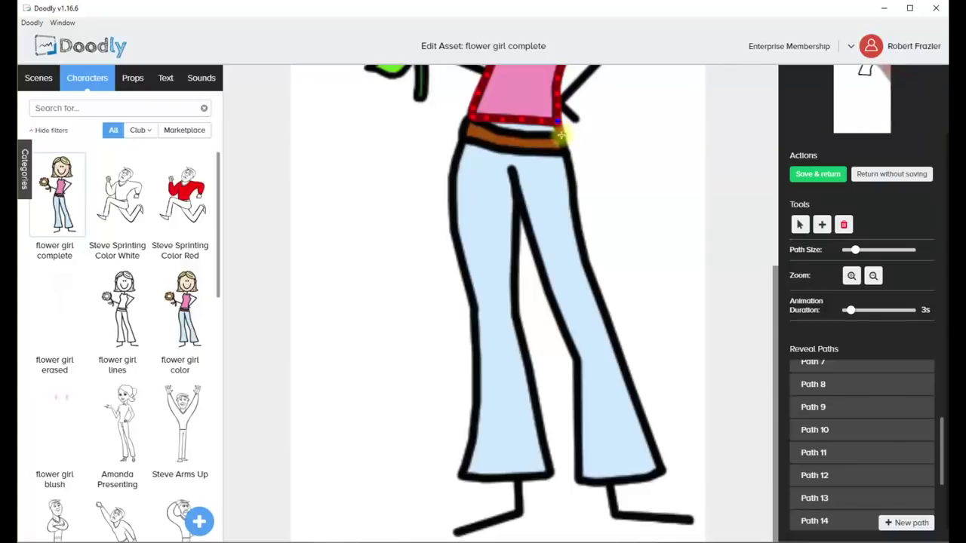
{"action": "left_click", "coordinate": [562, 135]}
{"action": "left_click", "coordinate": [566, 151]}
{"action": "left_click", "coordinate": [545, 151]}
{"action": "left_click", "coordinate": [522, 152]}
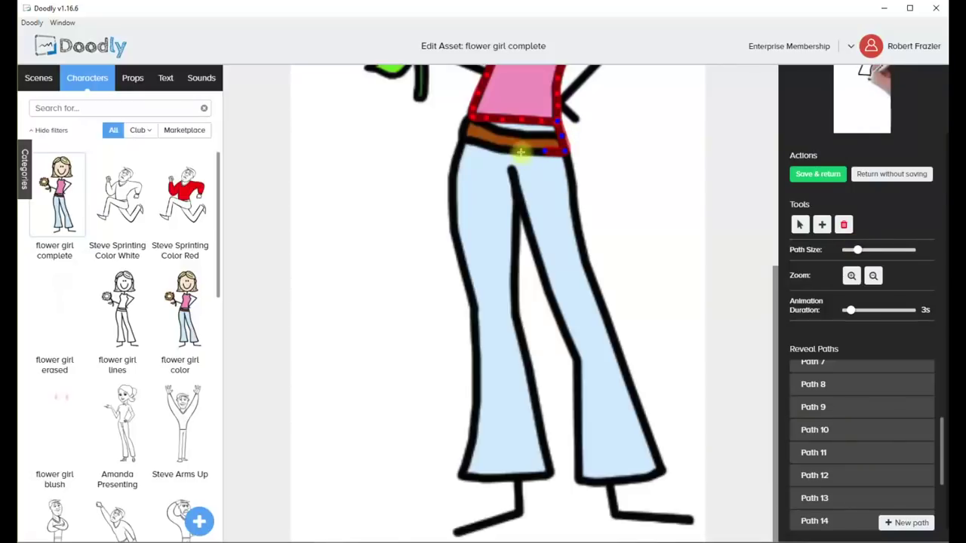
{"action": "mouse_move", "coordinate": [565, 151]}
{"action": "left_mouse_down"}
{"action": "mouse_move", "coordinate": [462, 140]}
{"action": "mouse_move", "coordinate": [465, 119]}
{"action": "mouse_move", "coordinate": [463, 132]}
{"action": "mouse_move", "coordinate": [510, 101]}
{"action": "mouse_move", "coordinate": [505, 115]}
{"action": "mouse_move", "coordinate": [476, 120]}
{"action": "mouse_move", "coordinate": [560, 134]}
{"action": "mouse_move", "coordinate": [568, 161]}
{"action": "mouse_move", "coordinate": [557, 132]}
{"action": "mouse_move", "coordinate": [586, 173]}
{"action": "mouse_move", "coordinate": [573, 181]}
{"action": "mouse_move", "coordinate": [587, 260]}
{"action": "mouse_move", "coordinate": [661, 471]}
{"action": "mouse_move", "coordinate": [640, 482]}
{"action": "mouse_move", "coordinate": [661, 473]}
{"action": "mouse_move", "coordinate": [577, 479]}
{"action": "left_mouse_up"}
{"action": "left_click", "coordinate": [501, 149]}
{"action": "mouse_move", "coordinate": [578, 429]}
{"action": "left_mouse_down"}
{"action": "mouse_move", "coordinate": [560, 289]}
{"action": "mouse_move", "coordinate": [546, 286]}
{"action": "mouse_move", "coordinate": [561, 249]}
{"action": "mouse_move", "coordinate": [537, 256]}
{"action": "mouse_move", "coordinate": [511, 167]}
{"action": "mouse_move", "coordinate": [516, 300]}
{"action": "mouse_move", "coordinate": [550, 470]}
{"action": "mouse_move", "coordinate": [492, 479]}
{"action": "mouse_move", "coordinate": [464, 469]}
{"action": "mouse_move", "coordinate": [476, 401]}
{"action": "mouse_move", "coordinate": [466, 311]}
{"action": "mouse_move", "coordinate": [475, 315]}
{"action": "mouse_move", "coordinate": [456, 248]}
{"action": "mouse_move", "coordinate": [441, 149]}
{"action": "left_mouse_up"}
- Trace reveal paths along the bent arm resting on the hip and the arm holding the flower
{"action": "scroll", "coordinate": [772, 442], "scroll_direction": "up", "scroll_amount": 3}
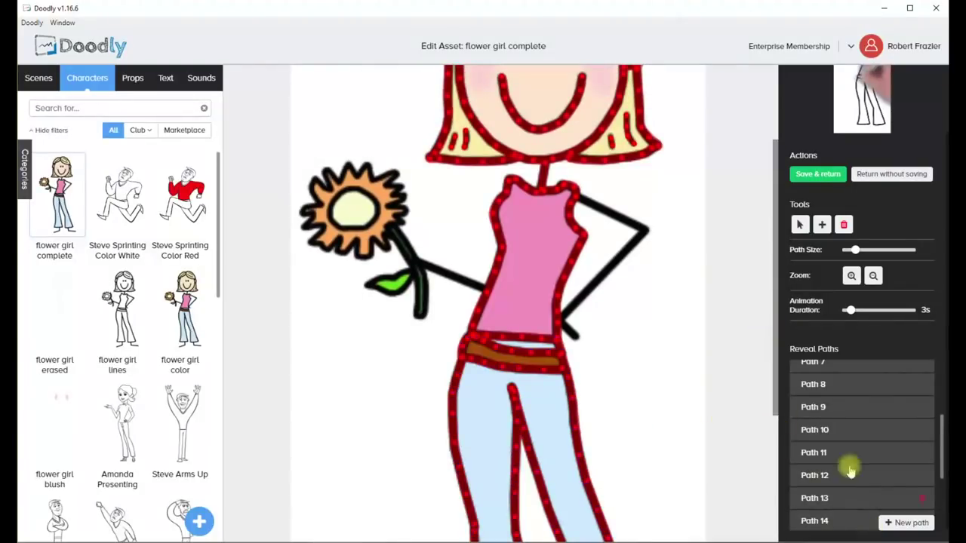
{"action": "mouse_move", "coordinate": [590, 203]}
{"action": "left_mouse_down"}
{"action": "mouse_move", "coordinate": [644, 230]}
{"action": "mouse_move", "coordinate": [613, 268]}
{"action": "mouse_move", "coordinate": [621, 241]}
{"action": "mouse_move", "coordinate": [628, 249]}
{"action": "mouse_move", "coordinate": [559, 320]}
{"action": "mouse_move", "coordinate": [576, 340]}
{"action": "left_mouse_up"}
{"action": "left_click_drag", "start_coordinate": [489, 292], "coordinate": [421, 263]}
- Trace the flower stem with a reduced path size, and add a slightly larger reveal path around the green leaf
{"action": "left_click_drag", "start_coordinate": [860, 250], "coordinate": [853, 250]}
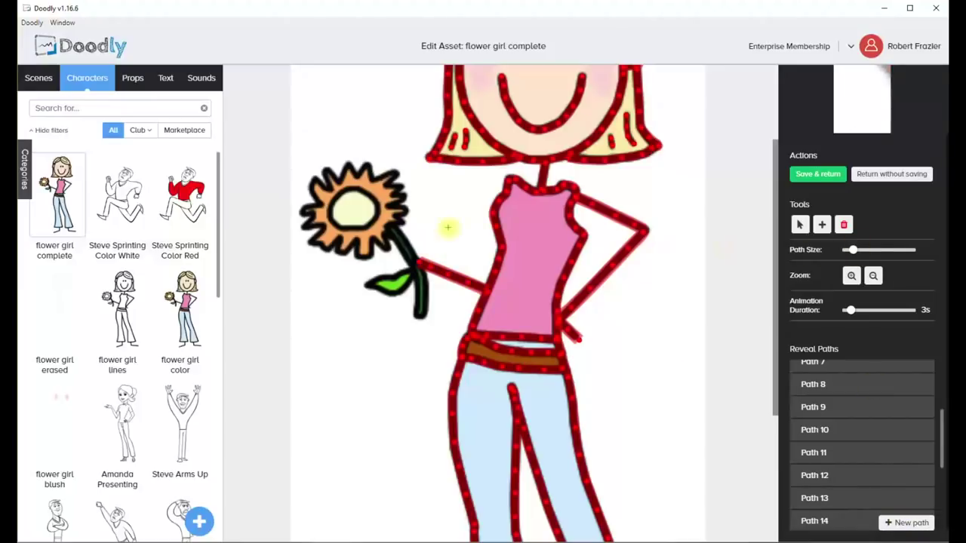
{"action": "mouse_move", "coordinate": [396, 227]}
{"action": "left_mouse_down"}
{"action": "mouse_move", "coordinate": [427, 289]}
{"action": "mouse_move", "coordinate": [422, 319]}
{"action": "mouse_move", "coordinate": [393, 236]}
{"action": "left_mouse_up"}
{"action": "left_click", "coordinate": [906, 523]}
{"action": "left_click", "coordinate": [855, 250]}
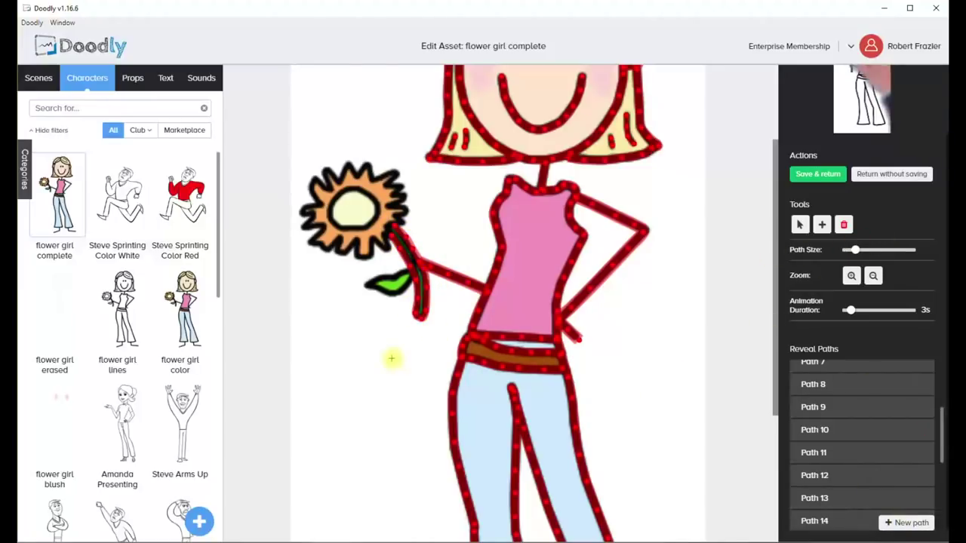
{"action": "mouse_move", "coordinate": [416, 274]}
{"action": "left_mouse_down"}
{"action": "mouse_move", "coordinate": [398, 294]}
{"action": "mouse_move", "coordinate": [372, 287]}
{"action": "mouse_move", "coordinate": [392, 278]}
{"action": "left_mouse_up"}
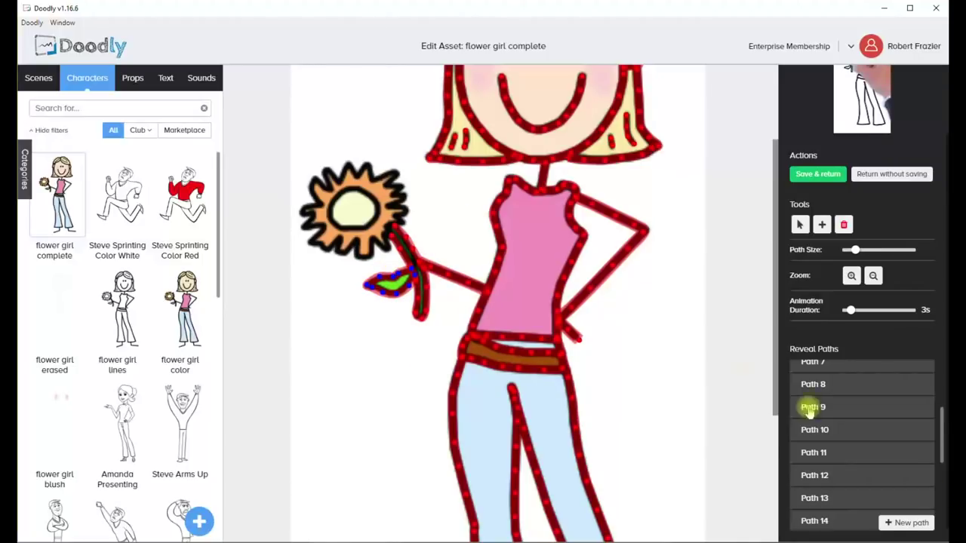
- Add a thin reveal path following the zigzag outline of all the flower's petals, and another around its round centre
{"action": "left_click", "coordinate": [851, 276]}
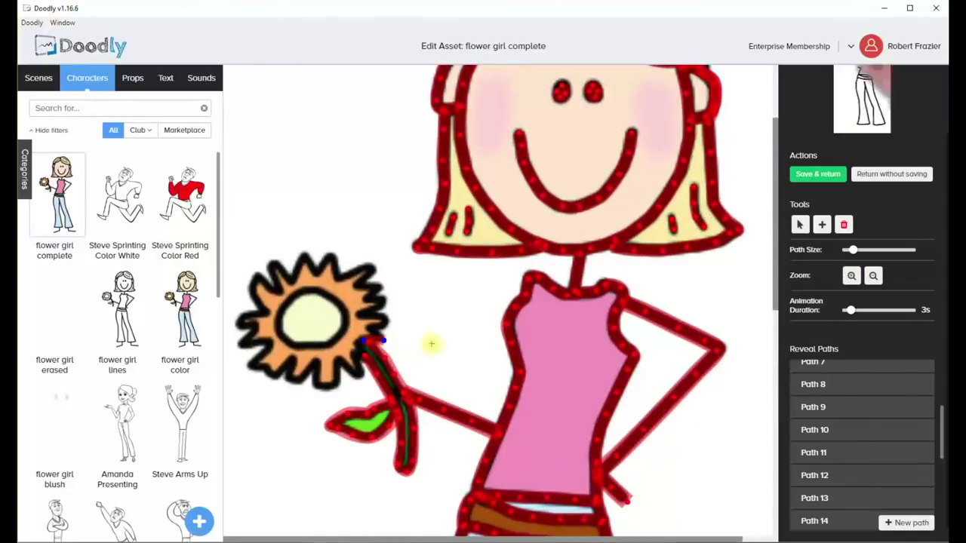
{"action": "left_click_drag", "start_coordinate": [384, 338], "coordinate": [398, 293]}
{"action": "left_click", "coordinate": [371, 332]}
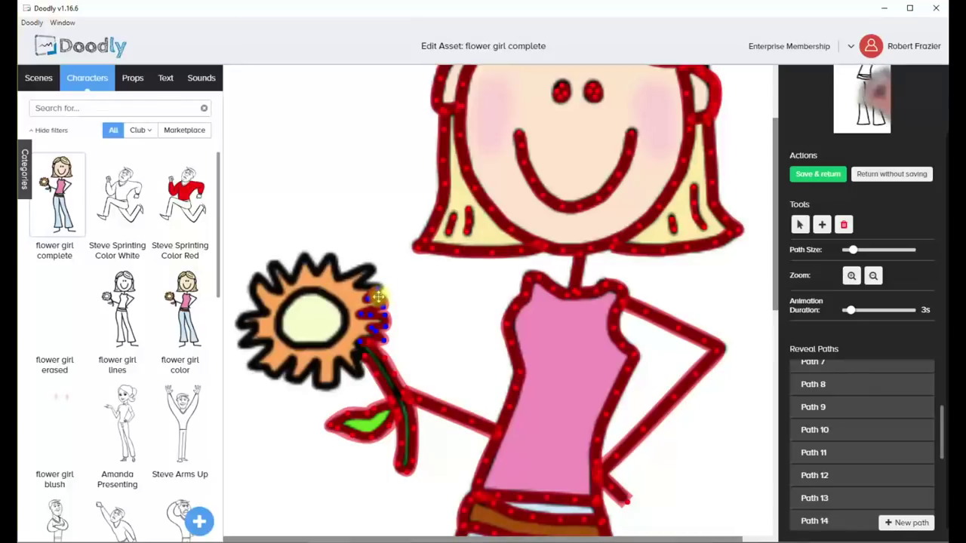
{"action": "left_click_drag", "start_coordinate": [402, 270], "coordinate": [367, 277]}
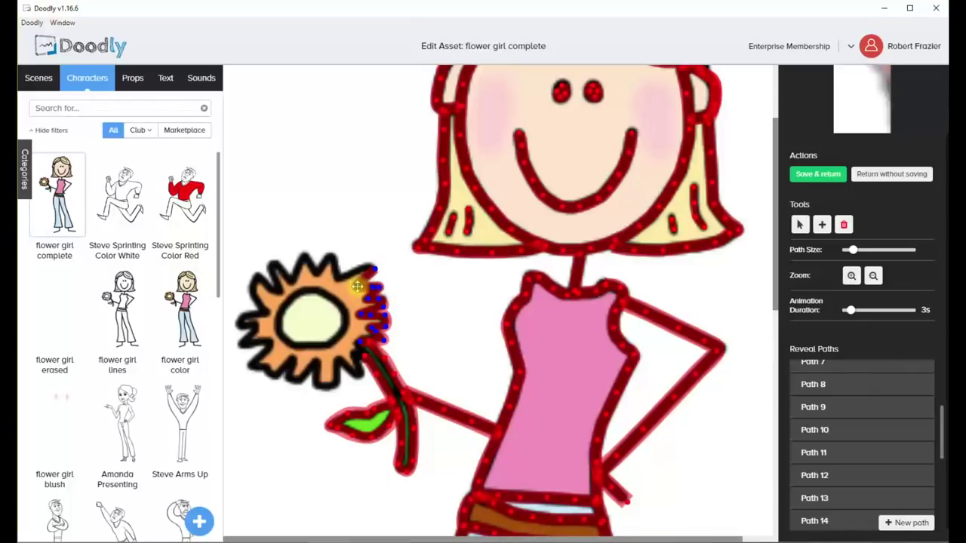
{"action": "mouse_move", "coordinate": [373, 256]}
{"action": "left_mouse_down"}
{"action": "mouse_move", "coordinate": [337, 253]}
{"action": "mouse_move", "coordinate": [365, 271]}
{"action": "mouse_move", "coordinate": [343, 281]}
{"action": "left_mouse_up"}
{"action": "left_click_drag", "start_coordinate": [358, 230], "coordinate": [351, 278]}
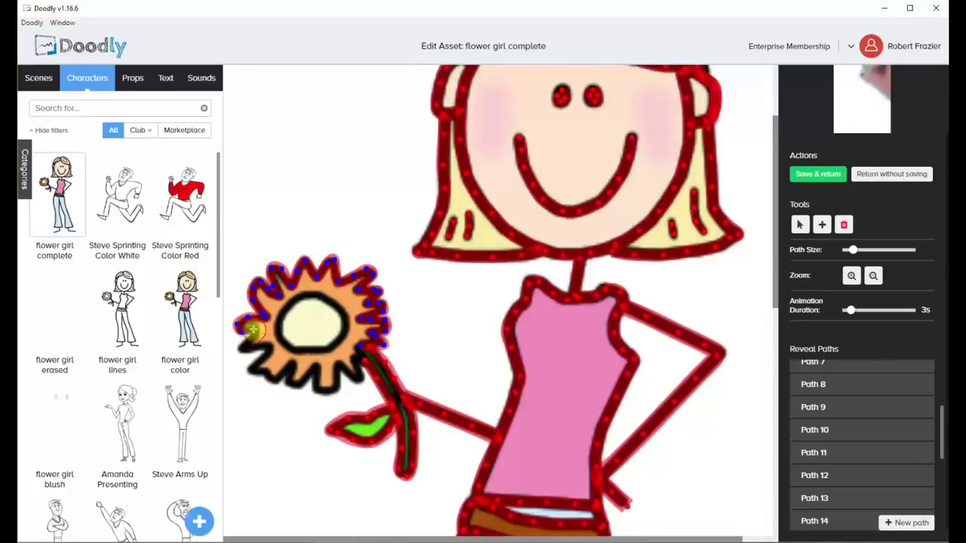
{"action": "left_click", "coordinate": [268, 351]}
{"action": "left_click", "coordinate": [252, 371]}
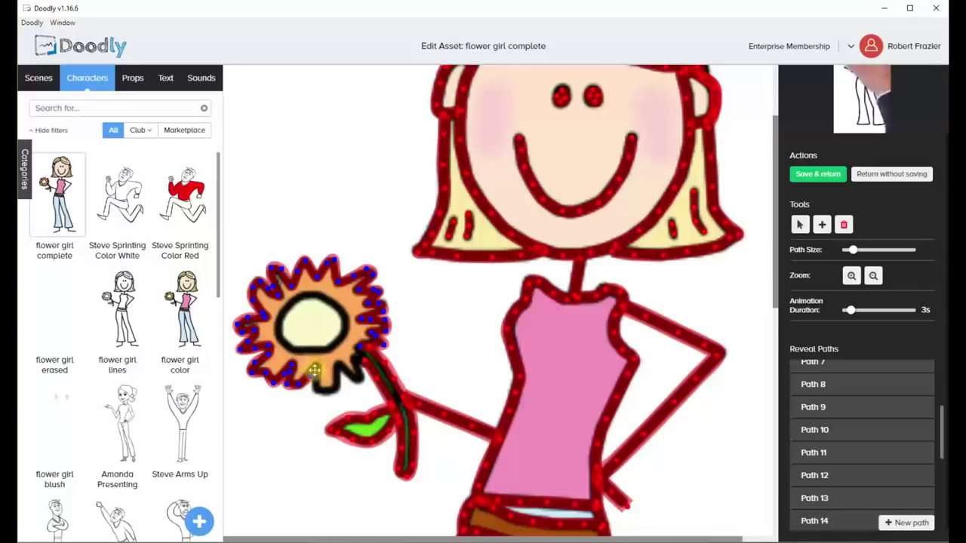
{"action": "left_click", "coordinate": [316, 391]}
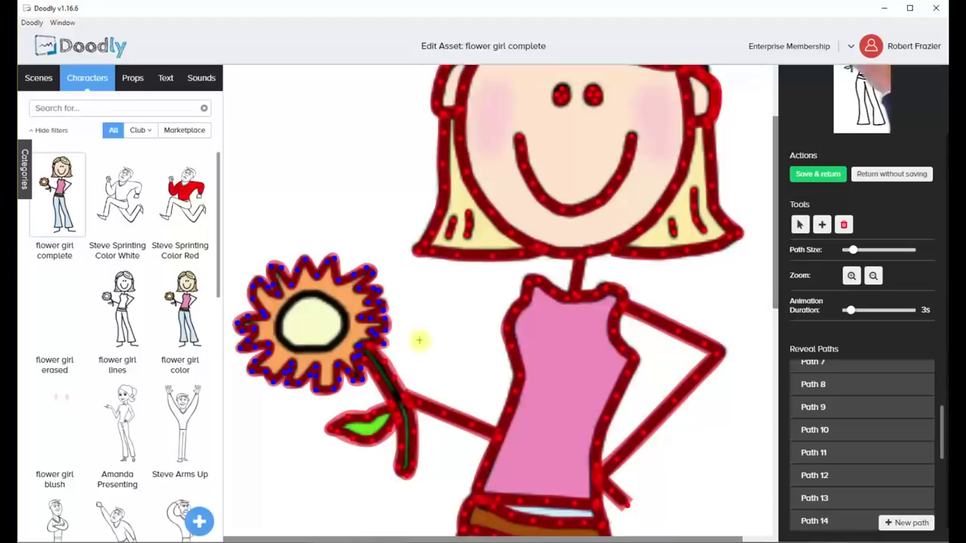
{"action": "left_click", "coordinate": [311, 296]}
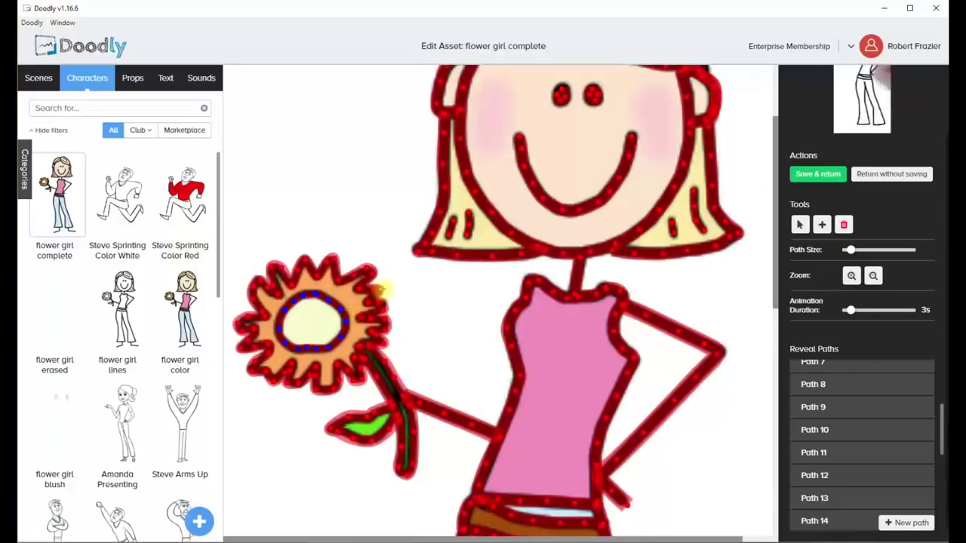
- Add a separate reveal path over each ankle and foot below the jeans
{"action": "left_click", "coordinate": [603, 287]}
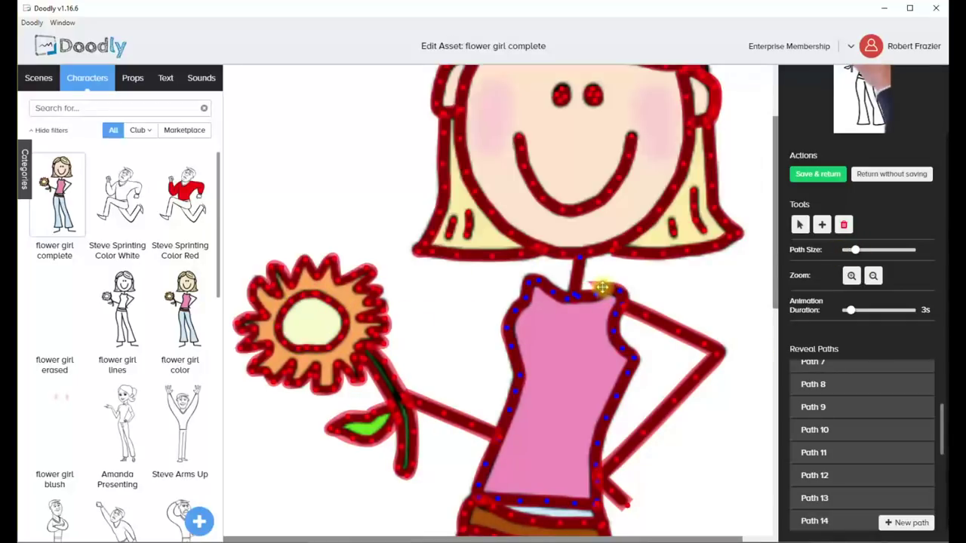
{"action": "left_click", "coordinate": [873, 275]}
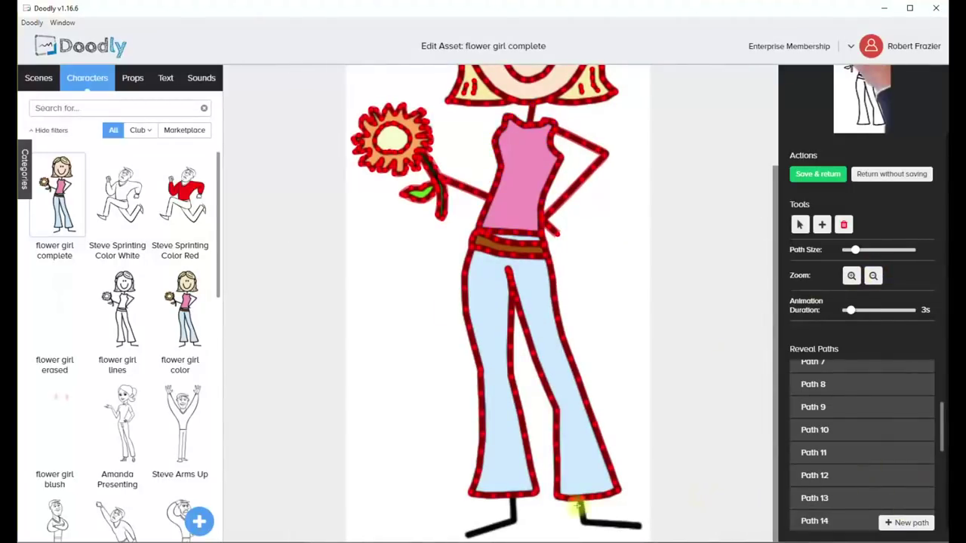
{"action": "left_click", "coordinate": [608, 524]}
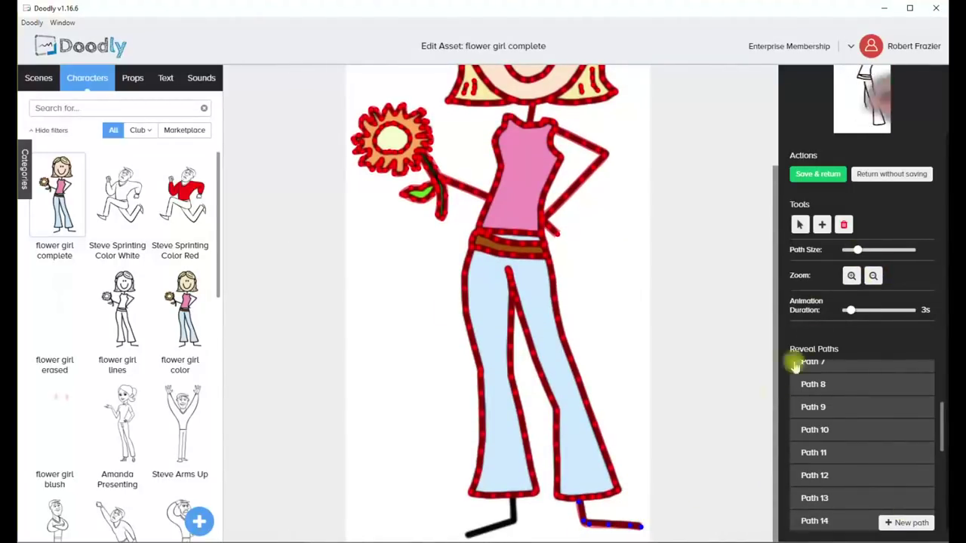
{"action": "left_click", "coordinate": [892, 522]}
{"action": "left_click", "coordinate": [512, 497]}
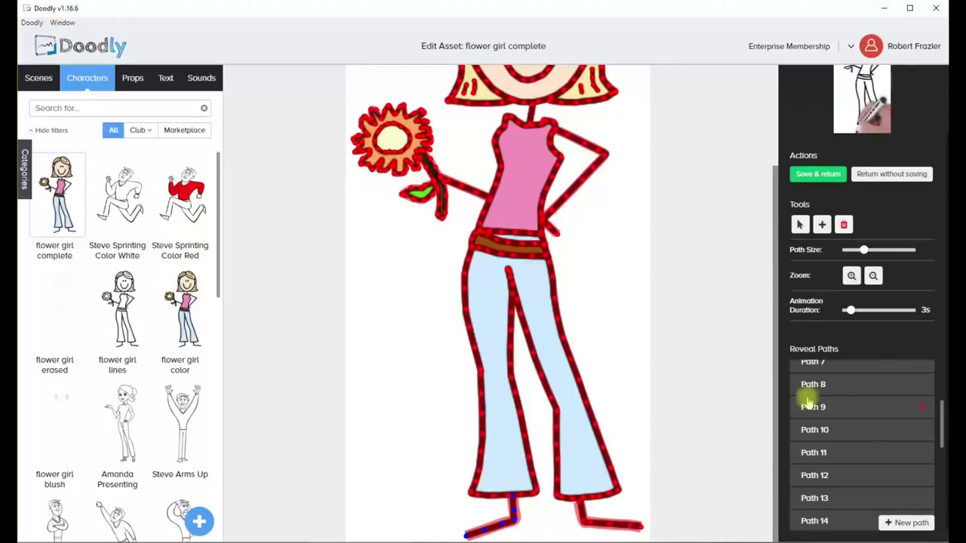
- Start a wide reveal path at the left ear and run it around the face's outer edge up to the forehead
{"action": "left_click", "coordinate": [873, 275]}
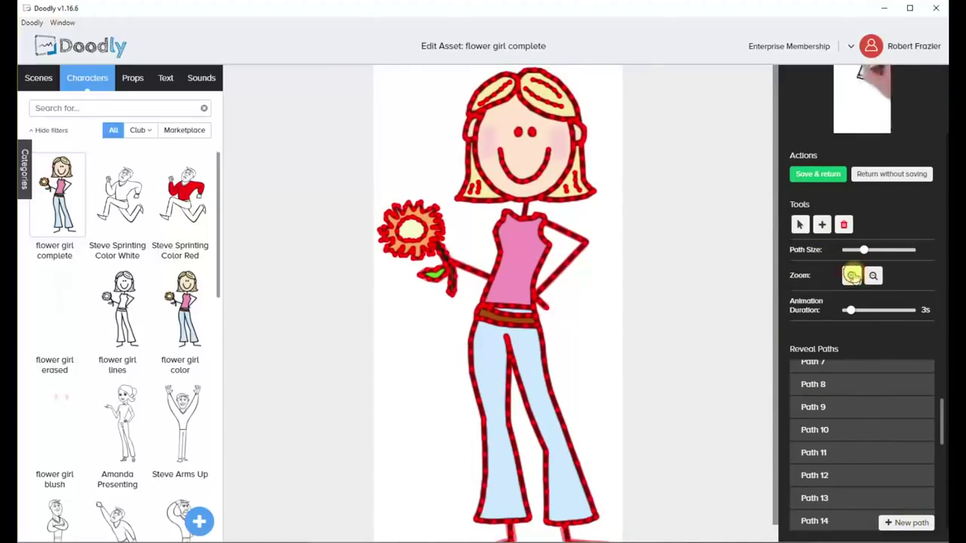
{"action": "left_click", "coordinate": [851, 276]}
{"action": "left_click", "coordinate": [464, 158]}
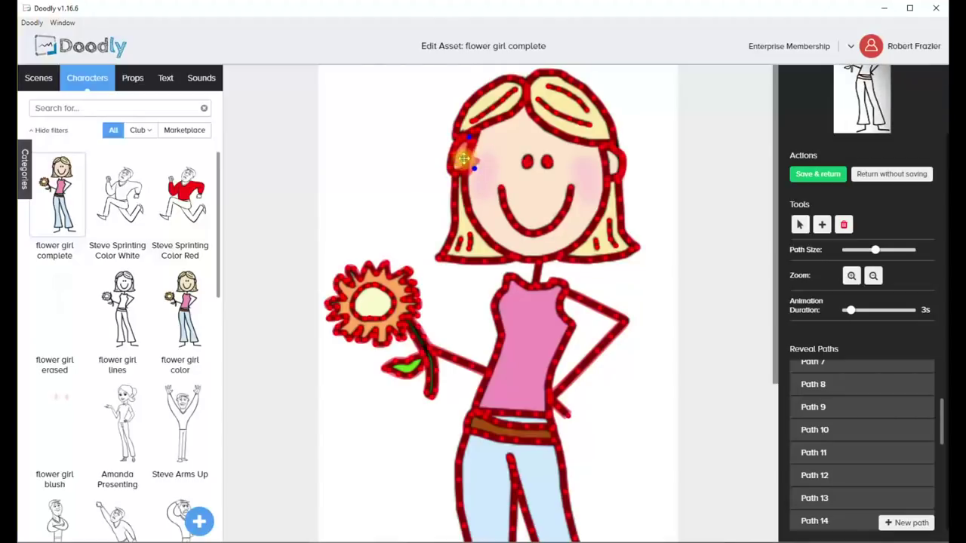
{"action": "left_click", "coordinate": [505, 241]}
{"action": "left_click", "coordinate": [530, 251]}
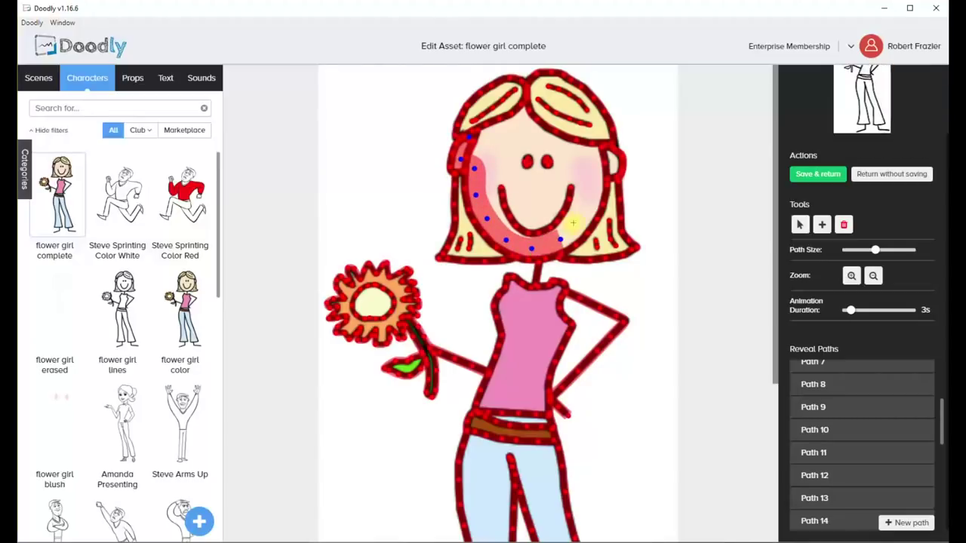
{"action": "left_click", "coordinate": [592, 194]}
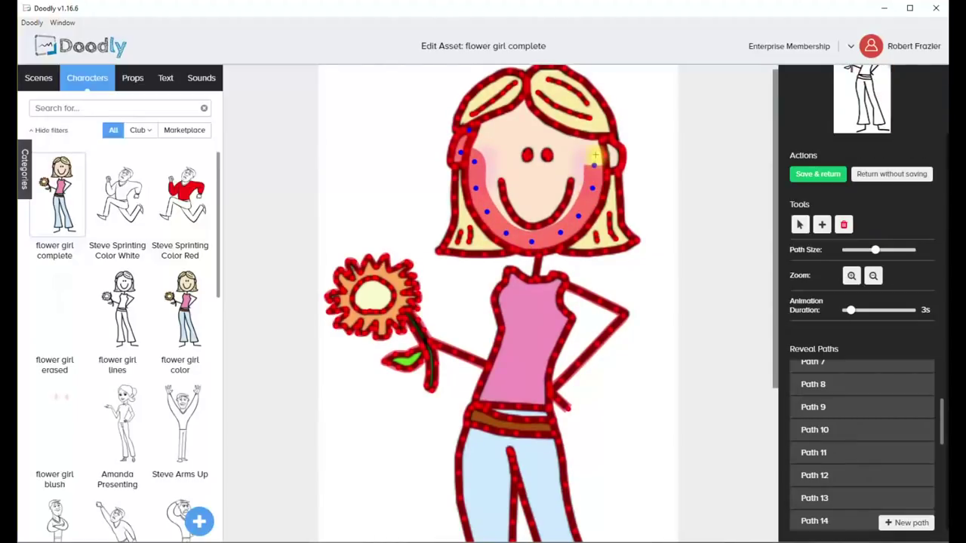
{"action": "left_click", "coordinate": [547, 131]}
{"action": "left_click", "coordinate": [529, 121]}
{"action": "left_click", "coordinate": [523, 108]}
- Continue the wide path inward over the cheeks, mouth, eyes and nose area until the whole face is covered, undoing the stray point
{"action": "left_click", "coordinate": [479, 148]}
{"action": "left_click", "coordinate": [486, 160]}
{"action": "left_click", "coordinate": [492, 185]}
{"action": "left_click", "coordinate": [504, 207]}
{"action": "left_click", "coordinate": [524, 224]}
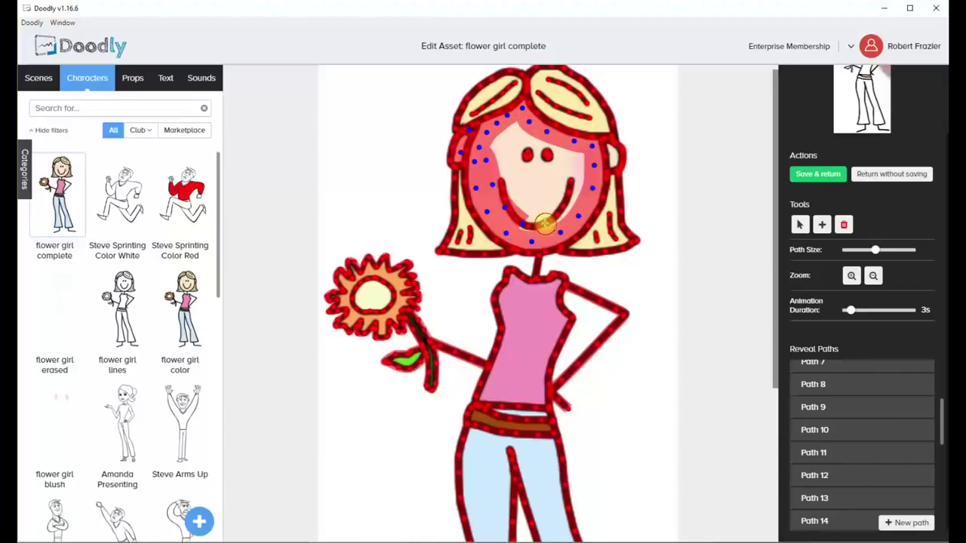
{"action": "left_click", "coordinate": [545, 224]}
{"action": "left_click", "coordinate": [571, 202]}
{"action": "left_click", "coordinate": [577, 173]}
{"action": "left_click", "coordinate": [532, 141]}
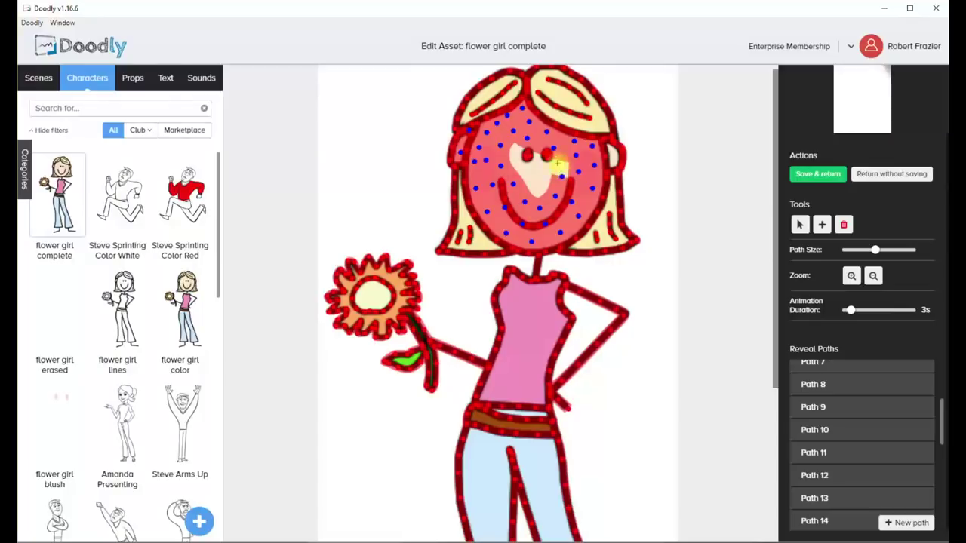
{"action": "left_click", "coordinate": [401, 142]}
{"action": "key", "text": "ctrl+z"}
{"action": "left_click", "coordinate": [522, 165]}
{"action": "left_click", "coordinate": [536, 185]}
{"action": "left_click", "coordinate": [549, 176]}
- Add a reveal path at nearly the maximum path size over the left part of the hair at the crown
{"action": "left_click", "coordinate": [906, 523]}
{"action": "left_click", "coordinate": [452, 133]}
{"action": "left_click", "coordinate": [517, 70]}
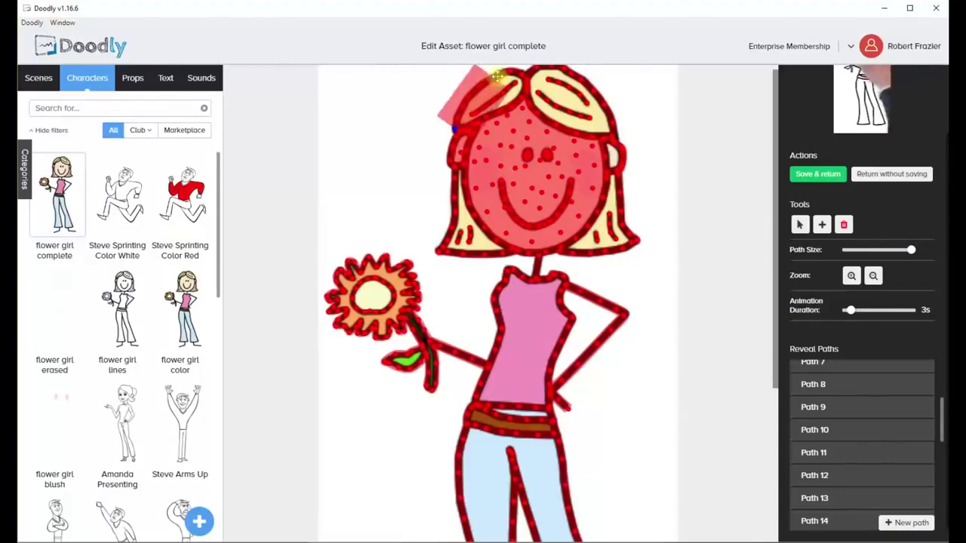
- Cover the right part of the hair at the crown with a new, slightly narrower reveal path
{"action": "left_click", "coordinate": [906, 523]}
{"action": "left_click", "coordinate": [536, 76]}
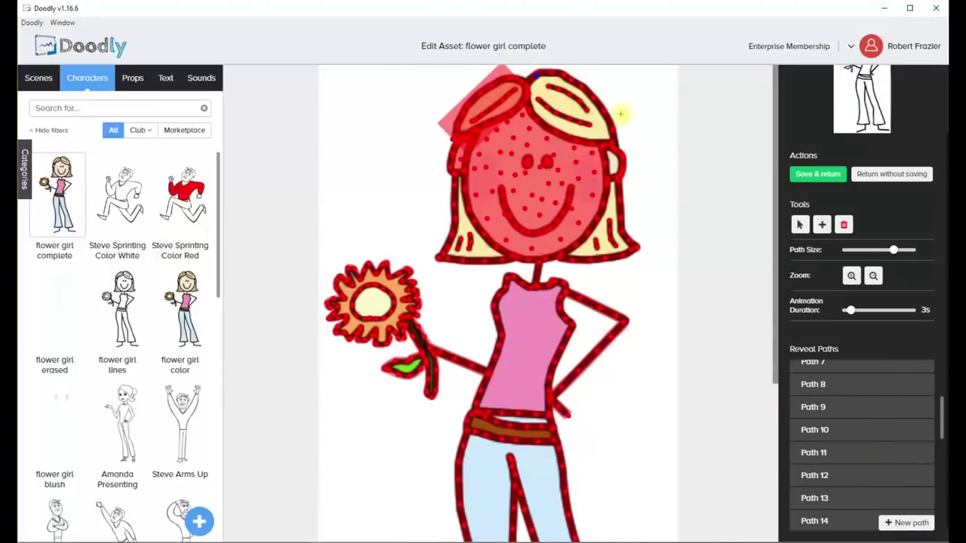
{"action": "left_click", "coordinate": [591, 107]}
{"action": "left_click", "coordinate": [607, 134]}
{"action": "left_click", "coordinate": [618, 130]}
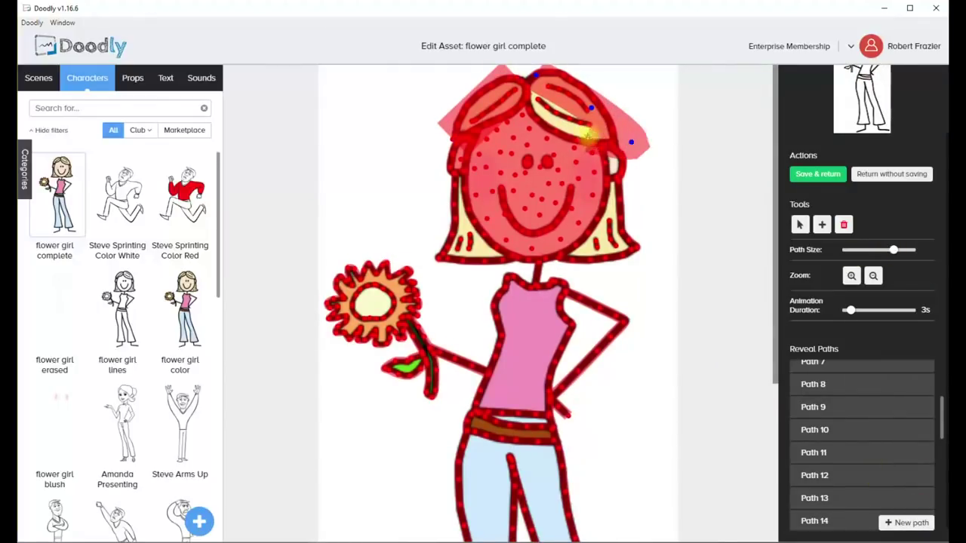
{"action": "left_click", "coordinate": [587, 136]}
{"action": "left_click", "coordinate": [443, 82]}
{"action": "left_click", "coordinate": [515, 77]}
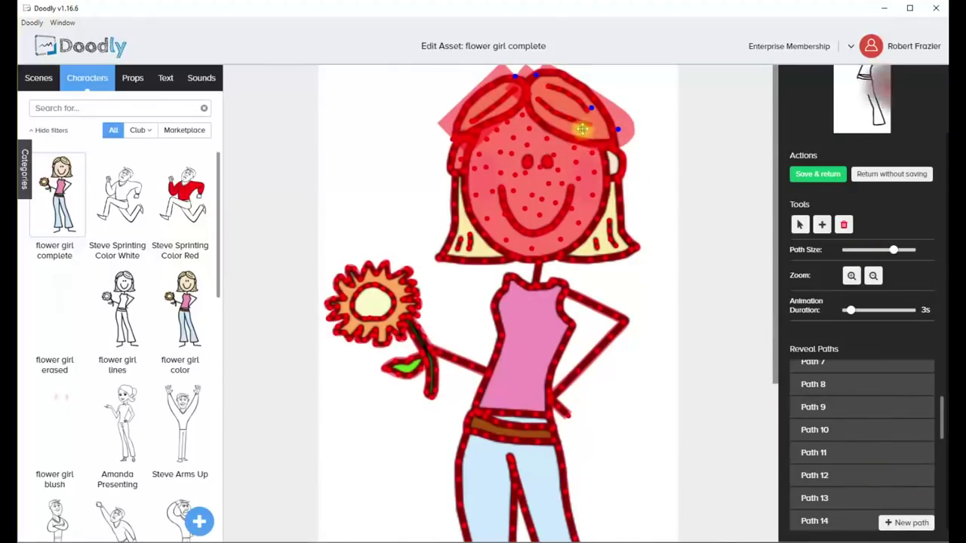
- Add wide reveal paths filling the right ear and the hair hanging below it
{"action": "left_click", "coordinate": [893, 523]}
{"action": "left_click", "coordinate": [599, 140]}
{"action": "left_click", "coordinate": [615, 178]}
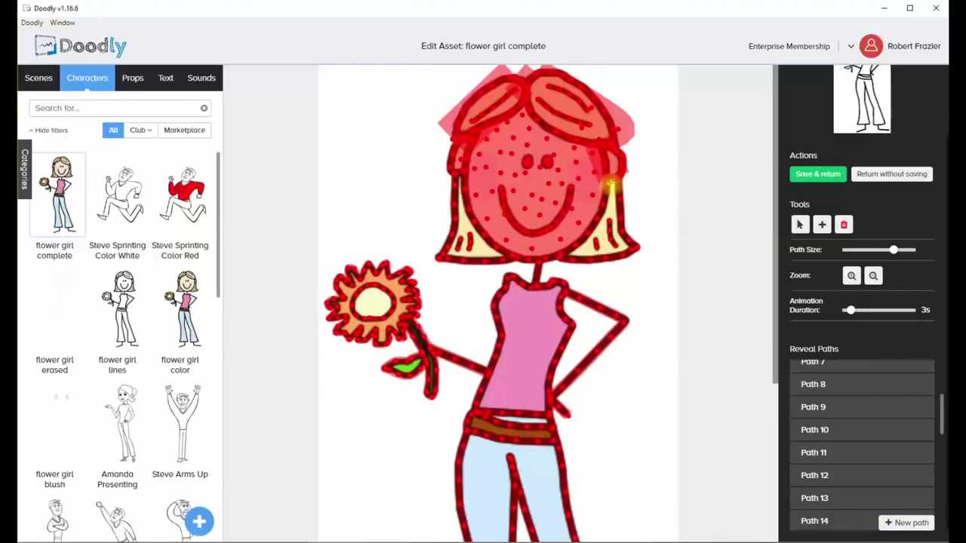
{"action": "left_click", "coordinate": [611, 196]}
{"action": "left_click", "coordinate": [617, 247]}
{"action": "left_click", "coordinate": [579, 251]}
- Add a wide reveal path filling the hair hanging below the left ear
{"action": "left_click", "coordinate": [906, 522]}
{"action": "left_click", "coordinate": [458, 163]}
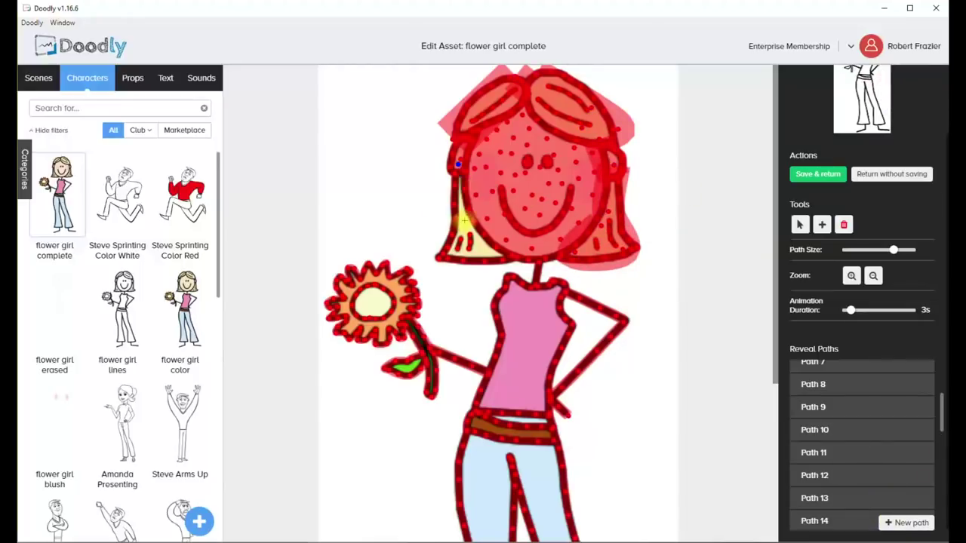
{"action": "left_click", "coordinate": [465, 223]}
{"action": "left_click", "coordinate": [503, 242]}
{"action": "left_click", "coordinate": [449, 253]}
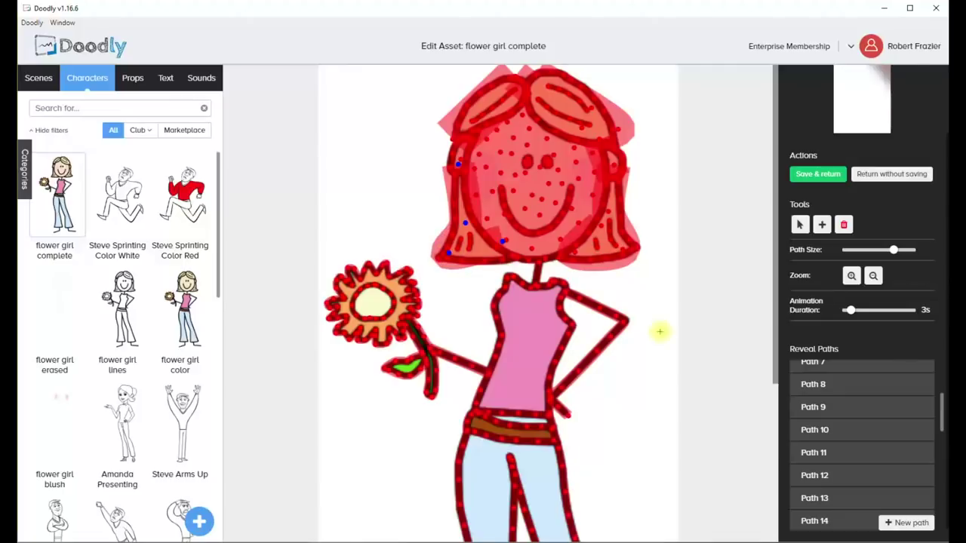
- Start a new reveal path with a reduced path size and fill the neckline and chest of the pink top
{"action": "scroll", "coordinate": [661, 331], "scroll_direction": "down", "scroll_amount": 2}
{"action": "left_click", "coordinate": [898, 522]}
{"action": "left_click", "coordinate": [869, 250]}
{"action": "left_click", "coordinate": [505, 171]}
{"action": "left_click", "coordinate": [525, 184]}
{"action": "left_click", "coordinate": [548, 181]}
{"action": "left_click", "coordinate": [557, 176]}
{"action": "left_click", "coordinate": [554, 196]}
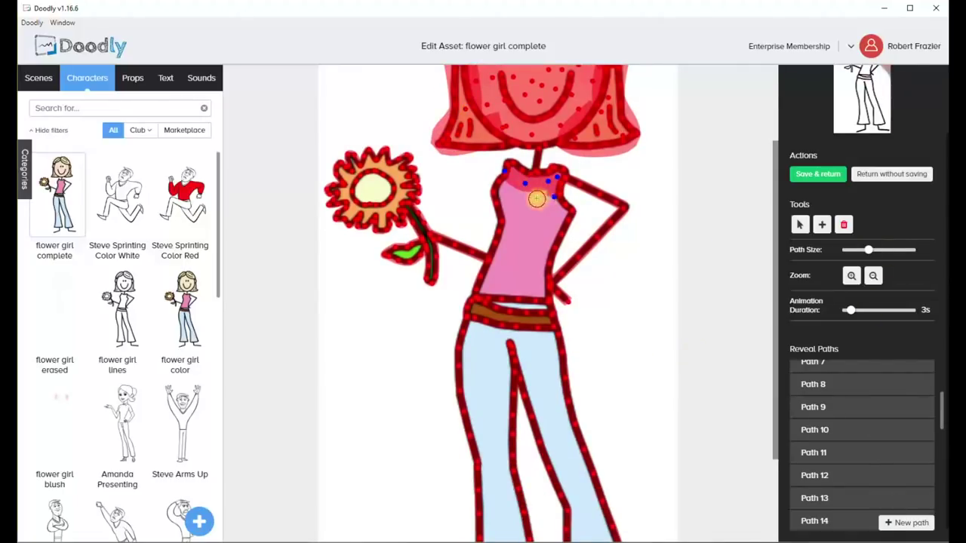
{"action": "left_click", "coordinate": [536, 198]}
{"action": "left_click", "coordinate": [513, 198]}
{"action": "left_click", "coordinate": [500, 186]}
{"action": "left_click", "coordinate": [503, 198]}
{"action": "left_click", "coordinate": [514, 207]}
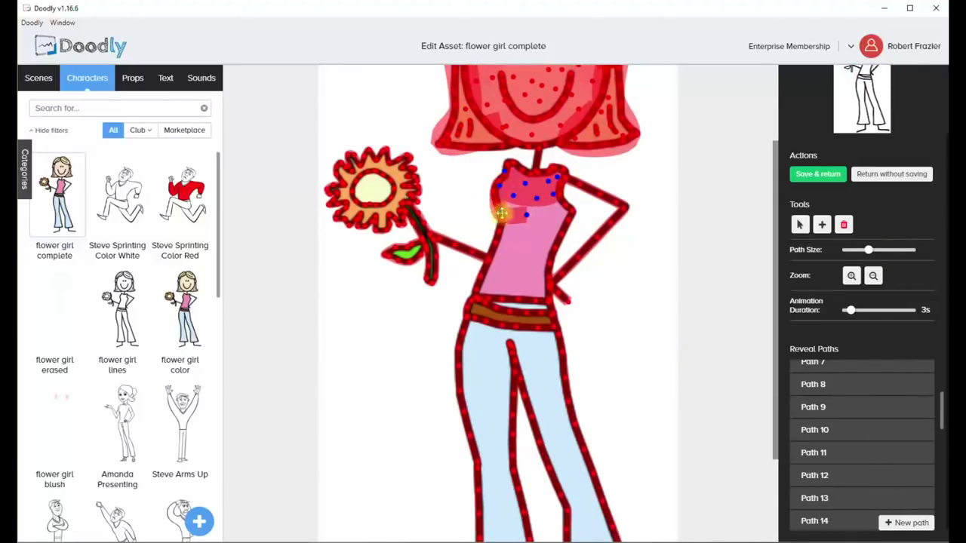
- Continue the pink top's reveal path in back-and-forth rows from the chest down to the middle of the torso
{"action": "left_click", "coordinate": [526, 214]}
{"action": "left_click", "coordinate": [553, 214]}
{"action": "left_click", "coordinate": [563, 206]}
{"action": "left_click", "coordinate": [558, 223]}
{"action": "left_click", "coordinate": [536, 229]}
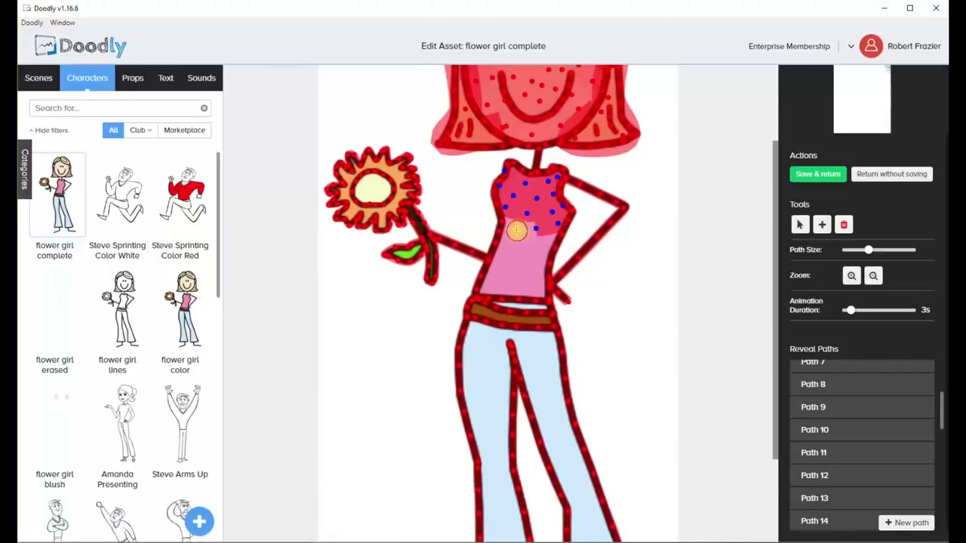
{"action": "left_click", "coordinate": [515, 227]}
{"action": "scroll", "coordinate": [515, 226], "scroll_direction": "down", "scroll_amount": 1}
{"action": "left_click", "coordinate": [504, 219]}
{"action": "left_click", "coordinate": [501, 238]}
{"action": "left_click", "coordinate": [520, 239]}
{"action": "left_click", "coordinate": [545, 238]}
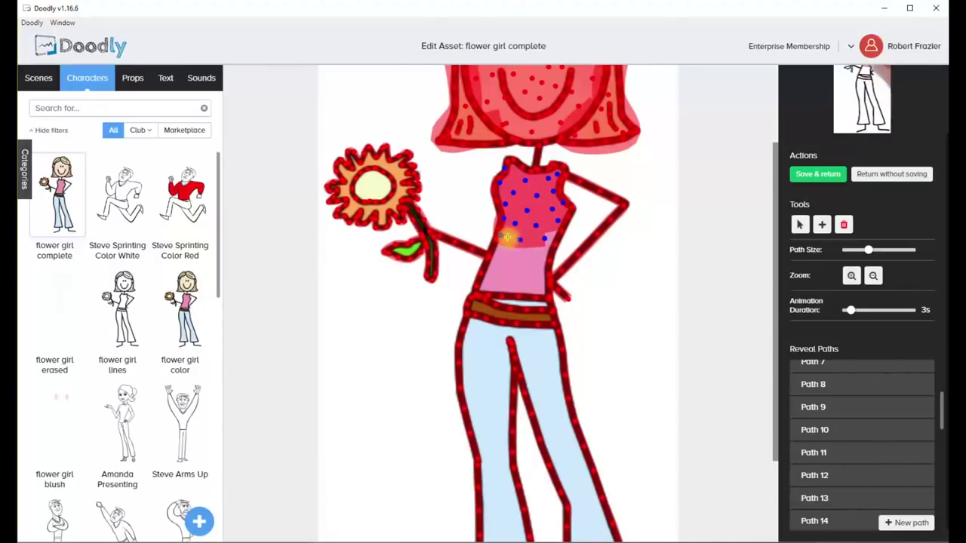
- Extend the top's reveal path over the lower torso down to the hem, filling all the remaining pink
{"action": "left_click", "coordinate": [543, 252]}
{"action": "left_click", "coordinate": [523, 254]}
{"action": "left_click", "coordinate": [506, 251]}
{"action": "left_click", "coordinate": [497, 249]}
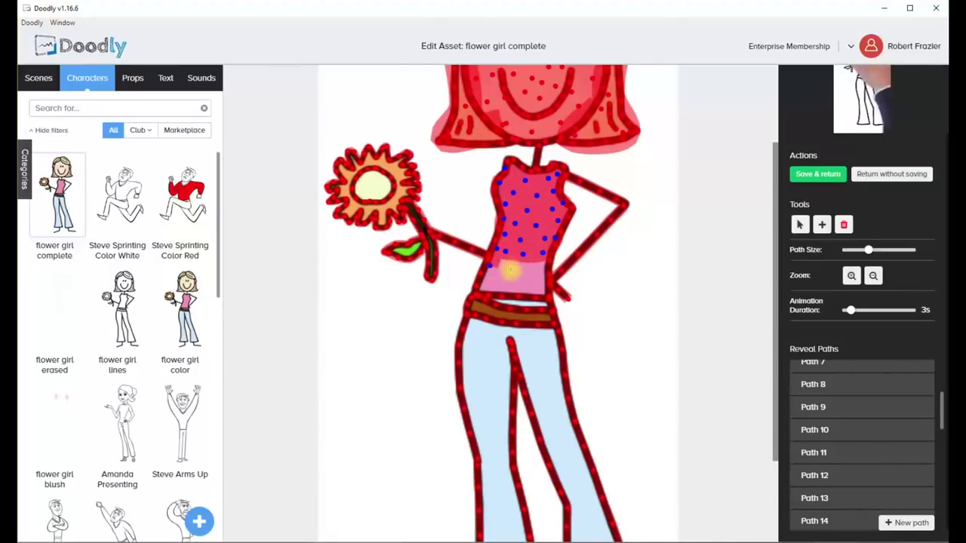
{"action": "left_click", "coordinate": [513, 268]}
{"action": "left_click", "coordinate": [491, 261]}
{"action": "left_click", "coordinate": [532, 268]}
{"action": "left_click", "coordinate": [543, 283]}
{"action": "left_click", "coordinate": [519, 282]}
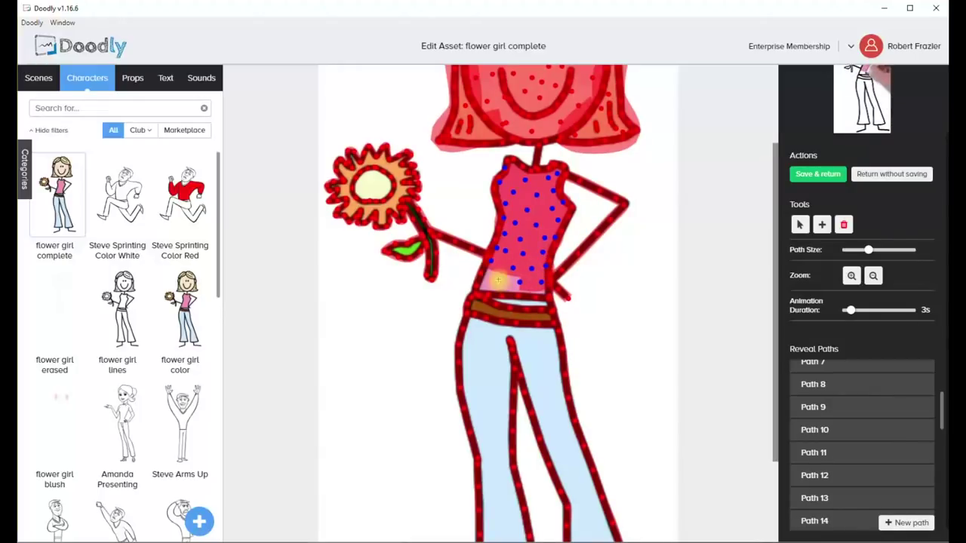
{"action": "left_click", "coordinate": [501, 281]}
{"action": "left_click", "coordinate": [481, 273]}
{"action": "left_click", "coordinate": [498, 280]}
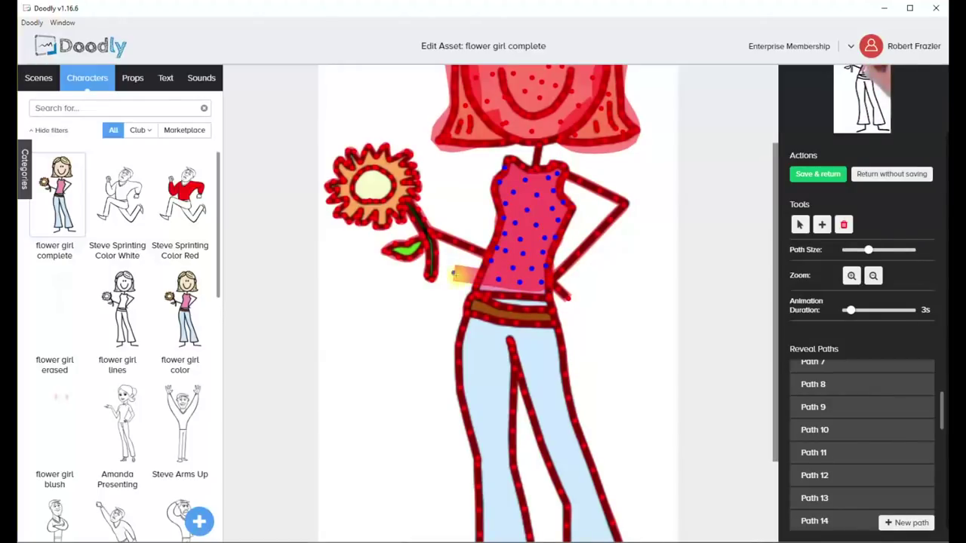
{"action": "left_click", "coordinate": [481, 287]}
{"action": "left_click", "coordinate": [527, 290]}
{"action": "left_click", "coordinate": [549, 292]}
- Add new reveal paths covering the brown belt and the thin gap between the belt and the top's hem
{"action": "left_click", "coordinate": [913, 522]}
{"action": "left_click", "coordinate": [469, 303]}
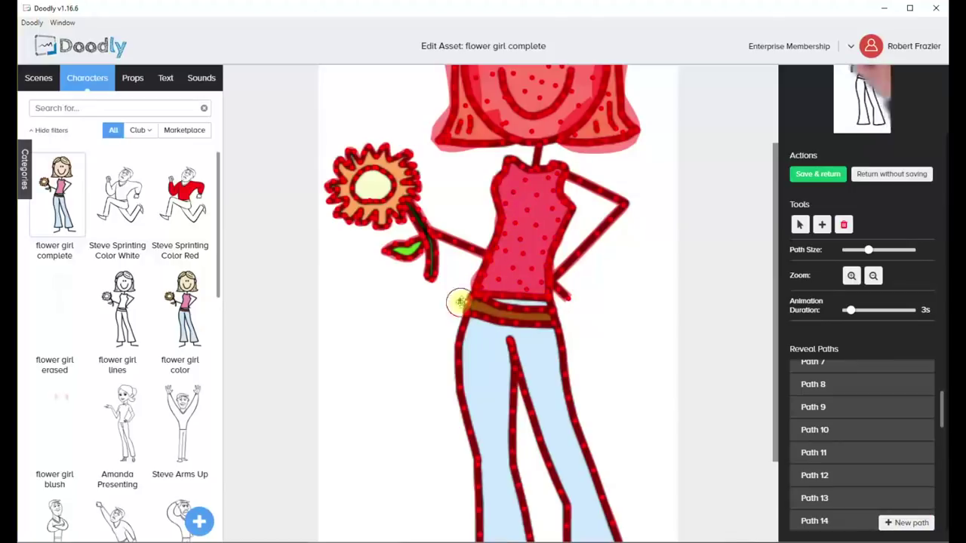
{"action": "left_click", "coordinate": [488, 310]}
{"action": "left_click", "coordinate": [516, 316]}
{"action": "left_click_drag", "start_coordinate": [775, 307], "coordinate": [777, 387]}
{"action": "left_click", "coordinate": [550, 185]}
{"action": "left_click", "coordinate": [520, 182]}
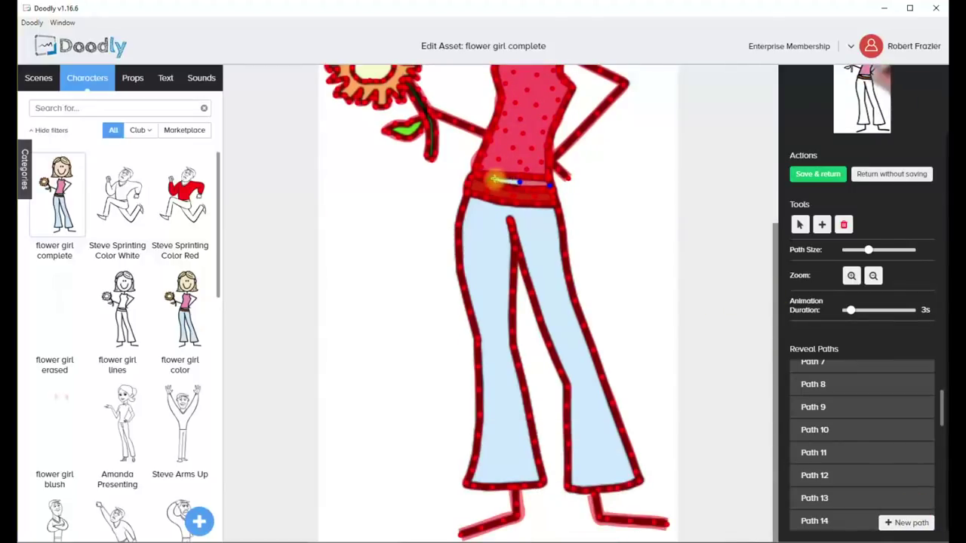
{"action": "left_click", "coordinate": [495, 178]}
{"action": "left_click", "coordinate": [474, 186]}
- Enlarge the path size and run the reveal path down the outer side of the left pant leg to its hem
{"action": "left_click", "coordinate": [472, 206]}
{"action": "left_click", "coordinate": [886, 250]}
{"action": "left_click_drag", "start_coordinate": [886, 250], "coordinate": [898, 250]}
{"action": "left_click_drag", "start_coordinate": [475, 187], "coordinate": [474, 229]}
{"action": "left_click", "coordinate": [476, 276]}
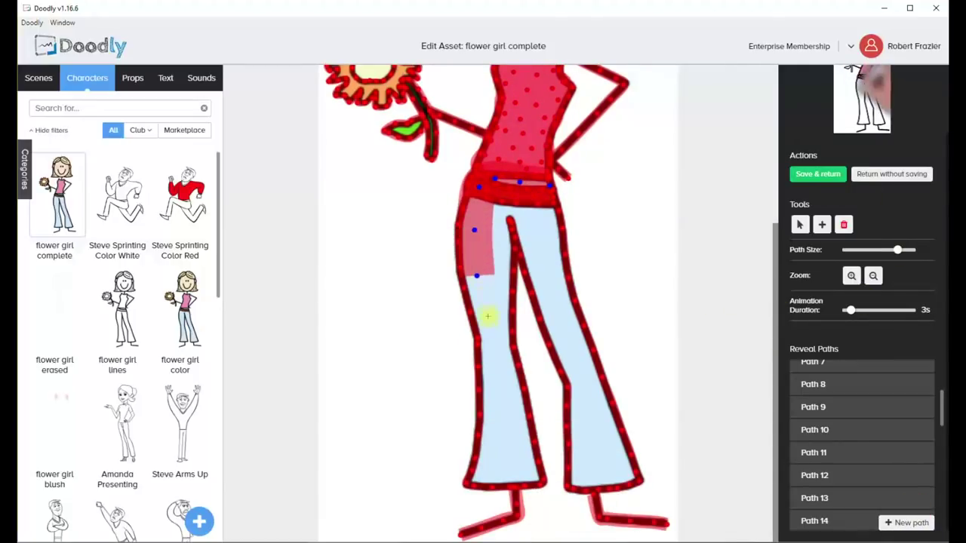
{"action": "left_click", "coordinate": [490, 320]}
{"action": "left_click_drag", "start_coordinate": [477, 277], "coordinate": [481, 275]}
{"action": "left_click_drag", "start_coordinate": [474, 229], "coordinate": [478, 228]}
{"action": "left_click", "coordinate": [492, 373]}
{"action": "left_click", "coordinate": [492, 425]}
{"action": "left_click", "coordinate": [490, 453]}
{"action": "left_click", "coordinate": [484, 476]}
- Carry the reveal path across the left hem and back up the inner side of that leg to the waist
{"action": "left_click", "coordinate": [508, 471]}
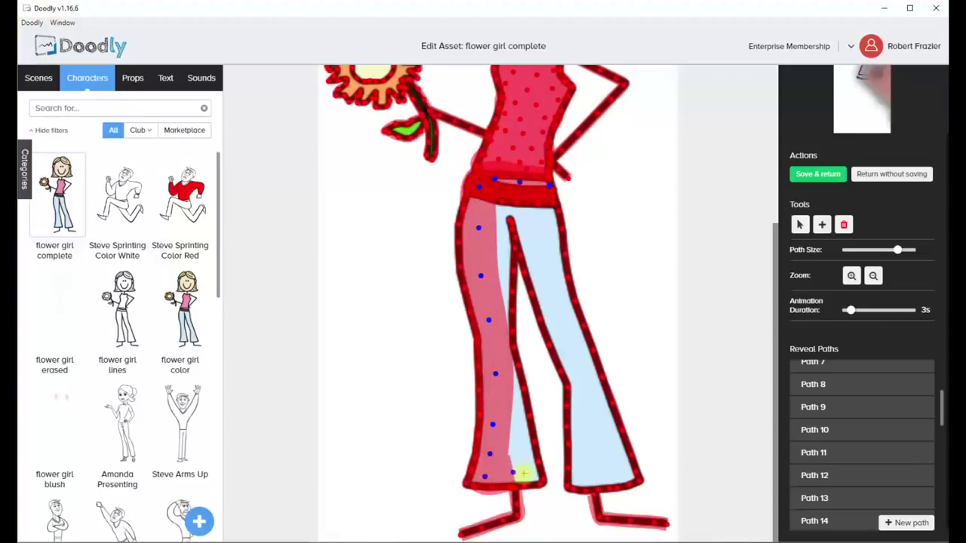
{"action": "left_click", "coordinate": [526, 471]}
{"action": "left_click", "coordinate": [523, 438]}
{"action": "left_click", "coordinate": [509, 380]}
{"action": "left_click", "coordinate": [499, 322]}
{"action": "left_click", "coordinate": [502, 273]}
{"action": "left_click", "coordinate": [500, 226]}
{"action": "left_click", "coordinate": [502, 210]}
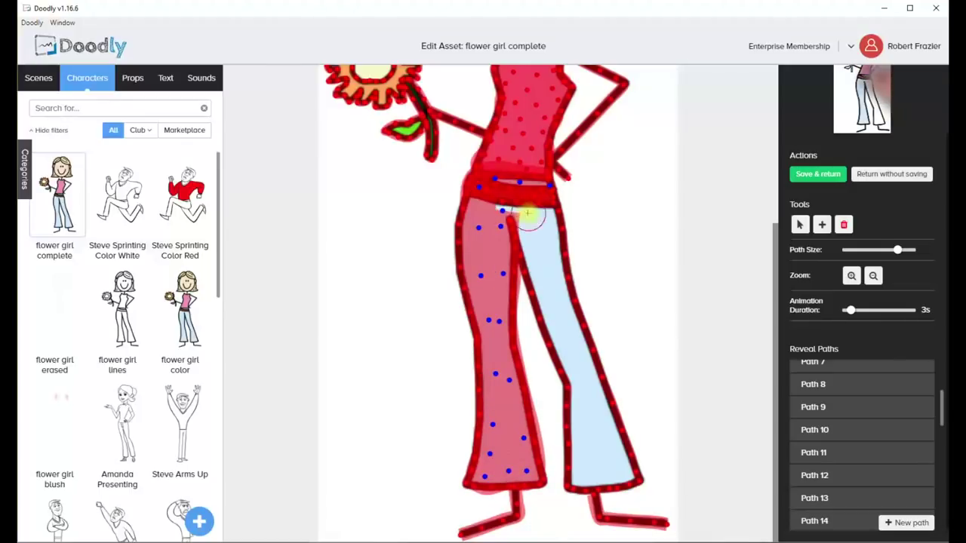
- Continue the reveal path across the waist and down the outer side of the right pant leg
{"action": "left_click", "coordinate": [527, 214]}
{"action": "left_click", "coordinate": [542, 216]}
{"action": "left_click", "coordinate": [551, 246]}
{"action": "left_click", "coordinate": [557, 293]}
{"action": "left_click", "coordinate": [569, 339]}
{"action": "left_click", "coordinate": [591, 380]}
{"action": "left_click", "coordinate": [600, 425]}
{"action": "left_click", "coordinate": [618, 461]}
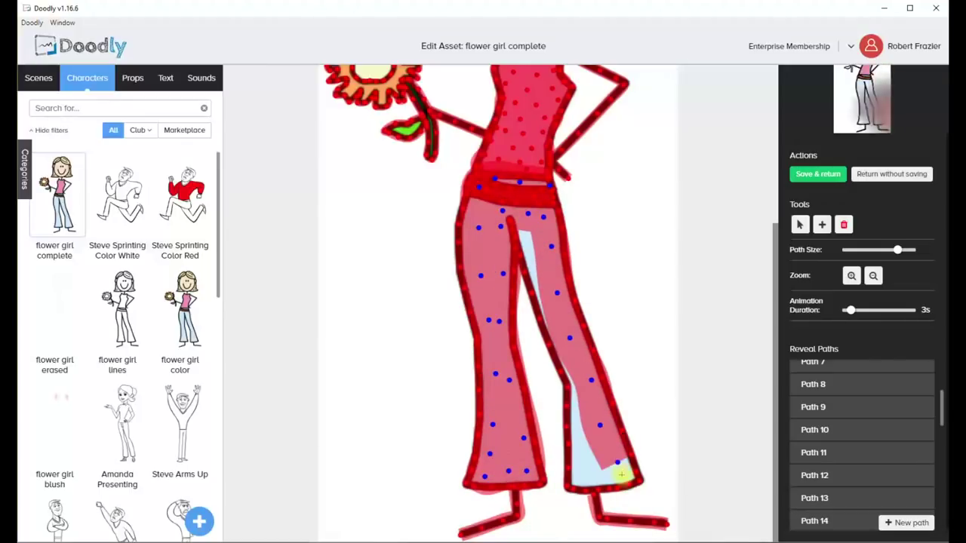
- Carry the reveal path across the right hem and back up the inner side of that leg to the crotch
{"action": "left_click", "coordinate": [619, 474]}
{"action": "left_click", "coordinate": [590, 479]}
{"action": "left_click", "coordinate": [578, 468]}
{"action": "left_click", "coordinate": [579, 424]}
{"action": "left_click", "coordinate": [567, 361]}
{"action": "left_click", "coordinate": [543, 302]}
{"action": "left_click", "coordinate": [528, 240]}
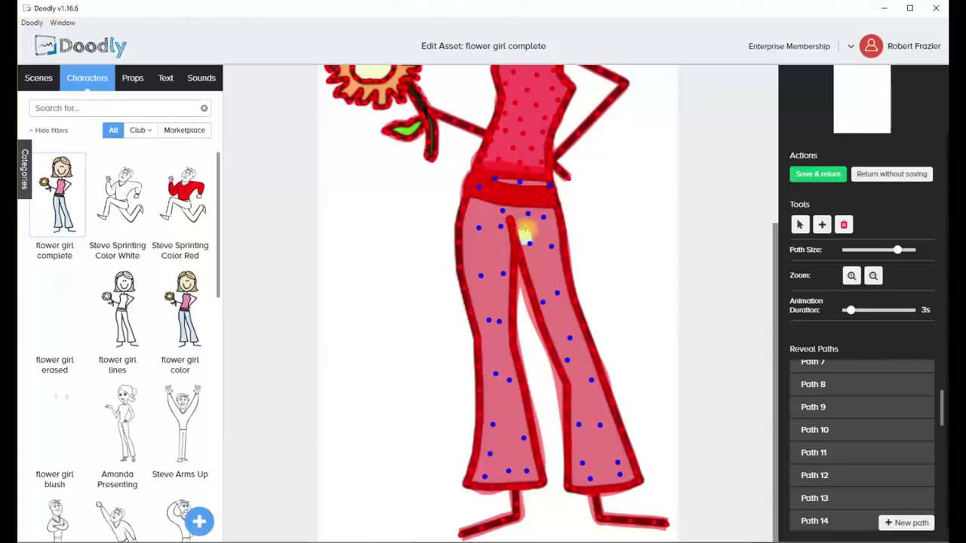
- Add narrower reveal paths along the flower's green stem and over its leaf
{"action": "scroll", "coordinate": [769, 375], "scroll_direction": "up", "scroll_amount": 2}
{"action": "left_click", "coordinate": [406, 243]}
{"action": "left_click", "coordinate": [421, 265]}
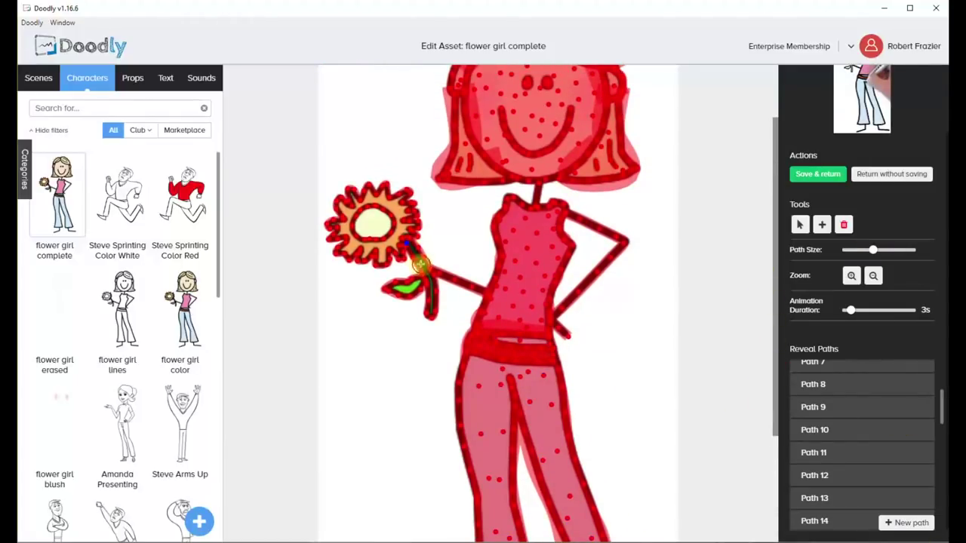
{"action": "left_click", "coordinate": [433, 284]}
{"action": "left_click", "coordinate": [433, 305]}
{"action": "left_click", "coordinate": [431, 319]}
{"action": "left_click", "coordinate": [907, 520]}
{"action": "left_click", "coordinate": [429, 275]}
{"action": "left_click", "coordinate": [409, 290]}
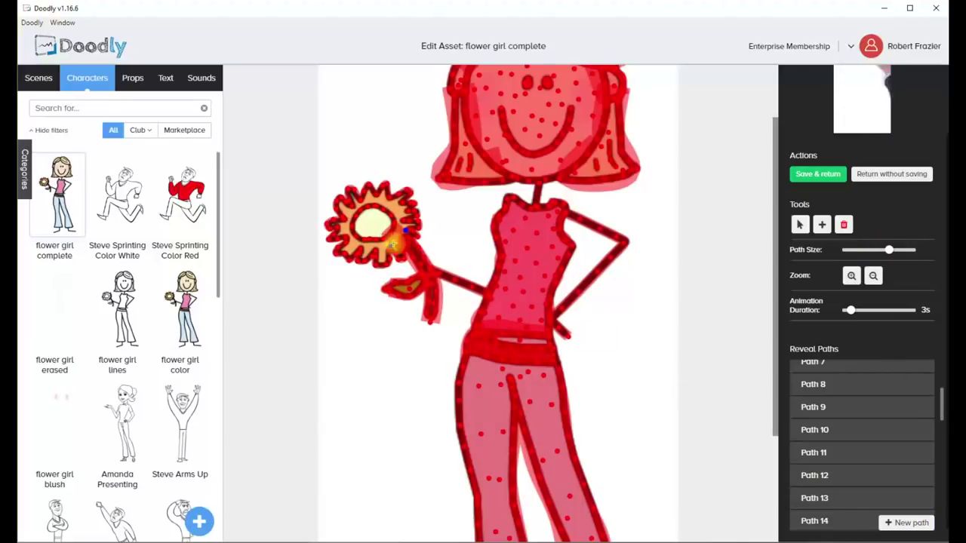
- Fill the flower's ring of orange petals with a wider circular reveal path, undoing the point misplaced above the flower
{"action": "left_click", "coordinate": [394, 251]}
{"action": "scroll", "coordinate": [346, 323], "scroll_direction": "up", "scroll_amount": 1}
{"action": "left_click", "coordinate": [367, 278]}
{"action": "left_click", "coordinate": [336, 259]}
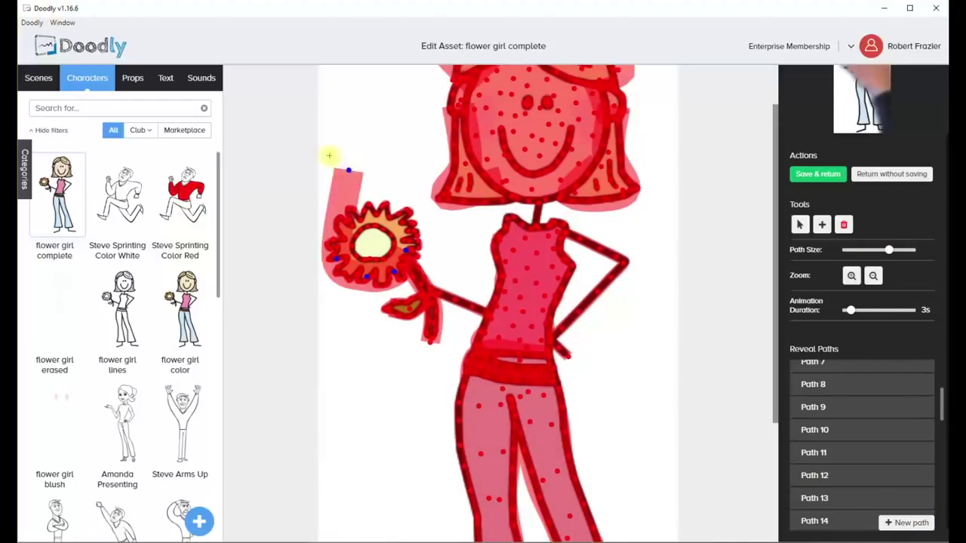
{"action": "key", "text": "ctrl+z"}
{"action": "left_click", "coordinate": [343, 227]}
{"action": "left_click", "coordinate": [377, 211]}
{"action": "left_click", "coordinate": [394, 222]}
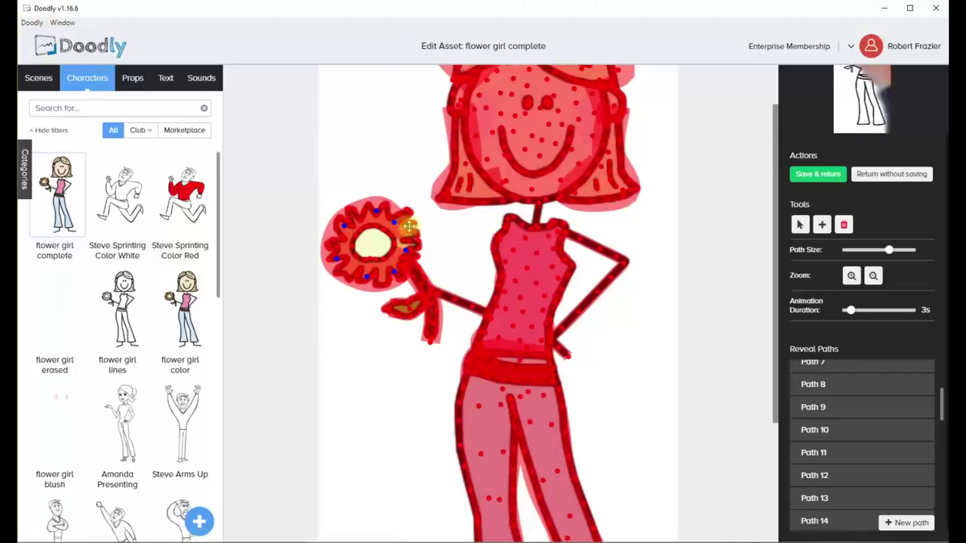
- Fill the flower's pale yellow center with a small reveal path, and save the asset to return to the scene
{"action": "scroll", "coordinate": [453, 249], "scroll_direction": "up", "scroll_amount": 1}
{"action": "left_click", "coordinate": [370, 258]}
{"action": "left_click", "coordinate": [384, 267]}
{"action": "left_click", "coordinate": [373, 274]}
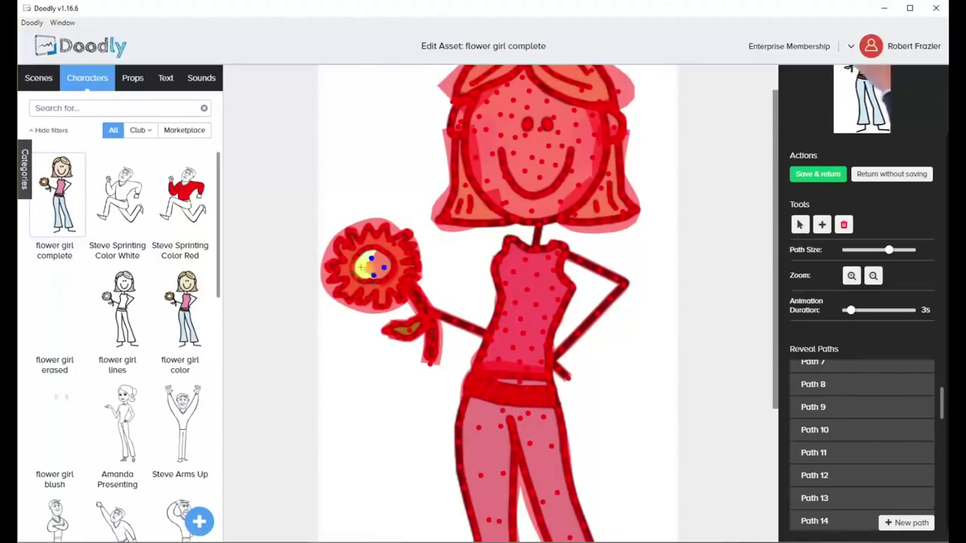
{"action": "left_click", "coordinate": [361, 267]}
{"action": "left_click", "coordinate": [817, 174]}
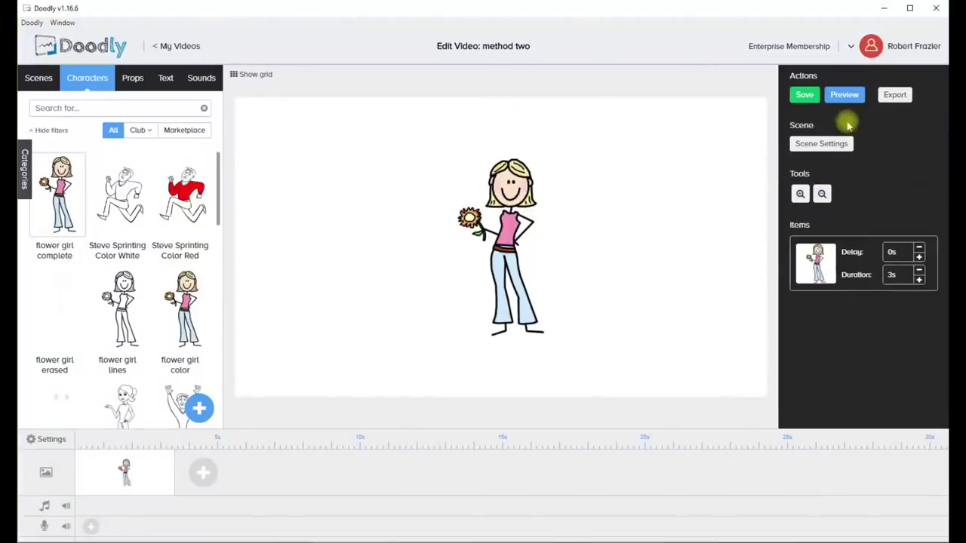
- Lengthen the flower girl's drawing duration and preview the scene
{"action": "left_click", "coordinate": [845, 95]}
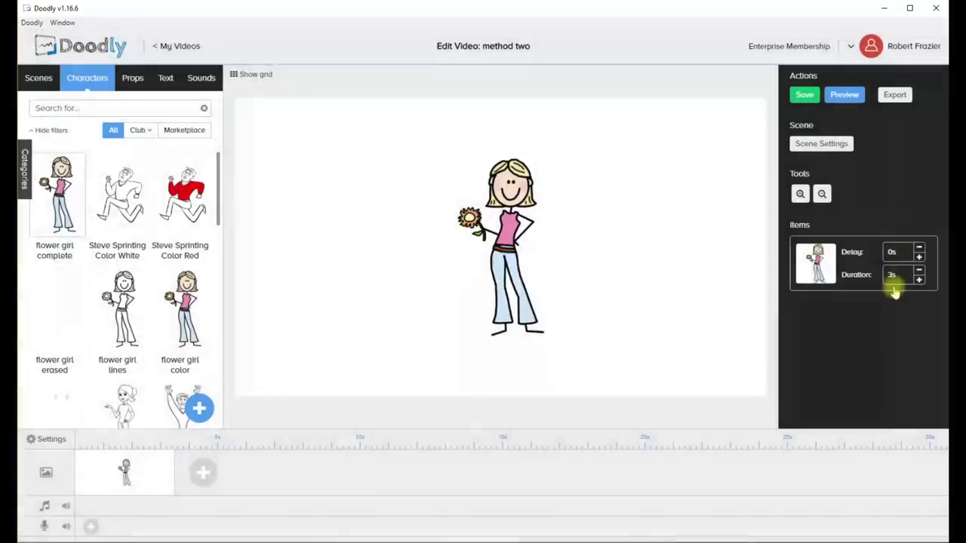
{"action": "left_click", "coordinate": [919, 279]}
{"action": "left_click", "coordinate": [918, 280]}
{"action": "left_click", "coordinate": [919, 279]}
{"action": "left_click", "coordinate": [919, 280]}
{"action": "left_click", "coordinate": [918, 280]}
{"action": "left_click", "coordinate": [919, 279]}
{"action": "left_click", "coordinate": [844, 94]}
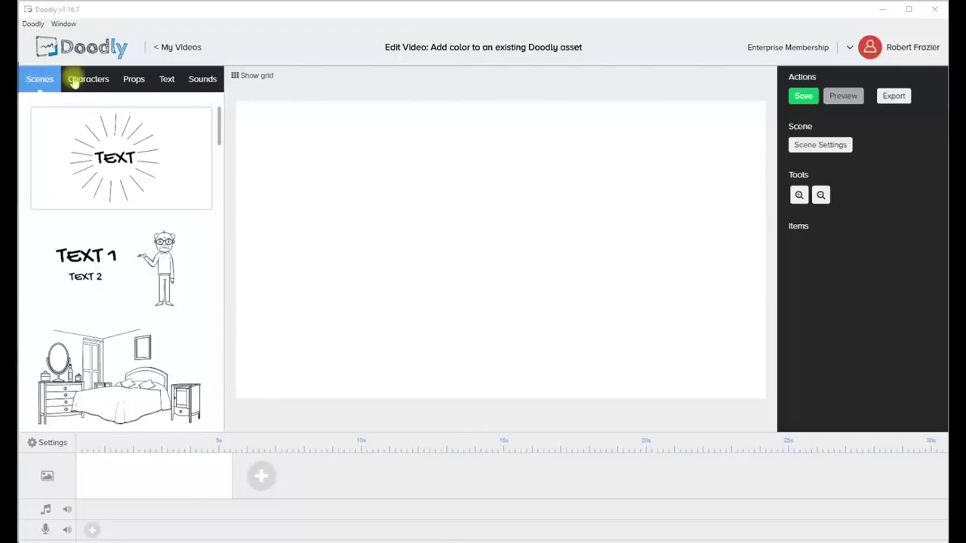
- Search the characters for "ann dancing" and add the Ann Dancing character to the empty scene
{"action": "left_click", "coordinate": [76, 81]}
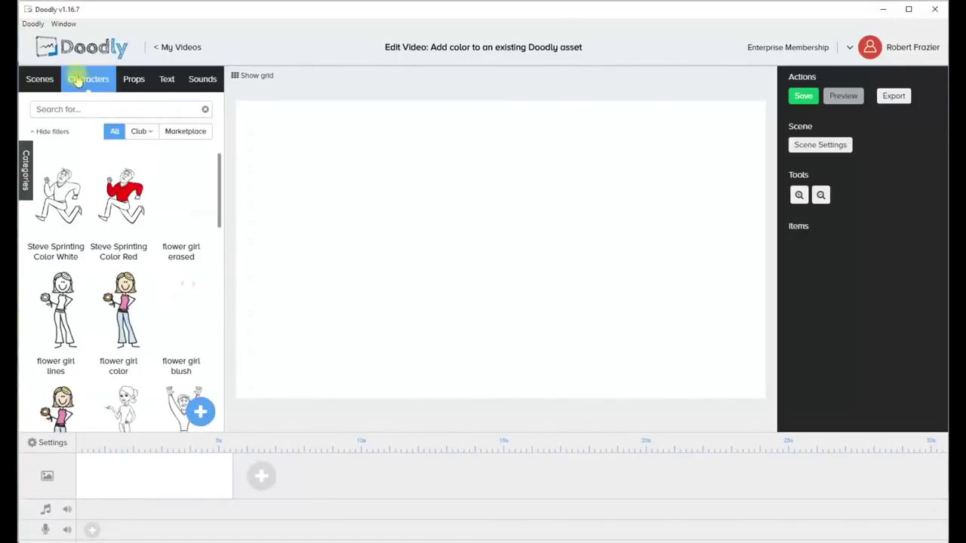
{"action": "left_click", "coordinate": [58, 113]}
{"action": "type", "text": "ann a"}
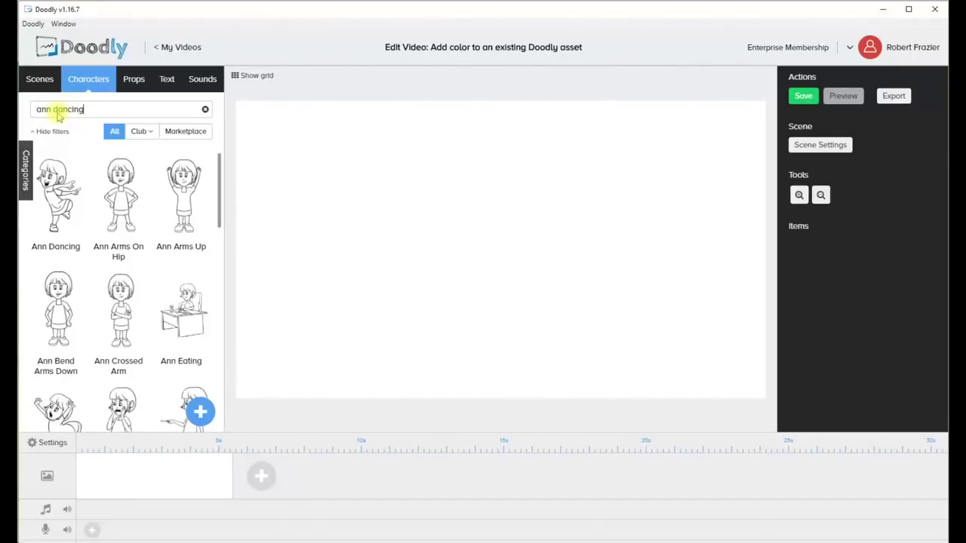
{"action": "left_click", "coordinate": [52, 185]}
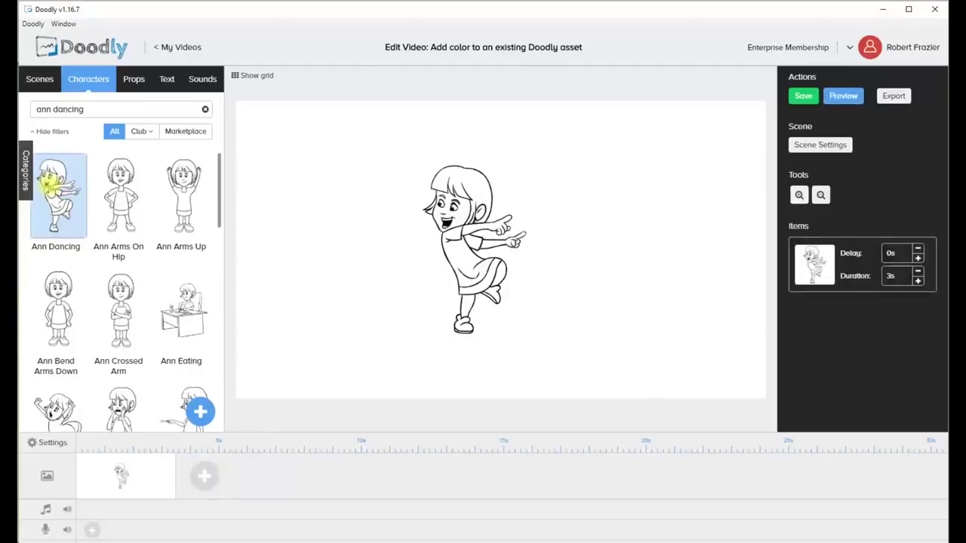
- Enlarge and center the view of the Ann Dancing character to examine its full line art
{"action": "left_click", "coordinate": [799, 196]}
{"action": "left_click", "coordinate": [799, 195]}
{"action": "left_click", "coordinate": [798, 195]}
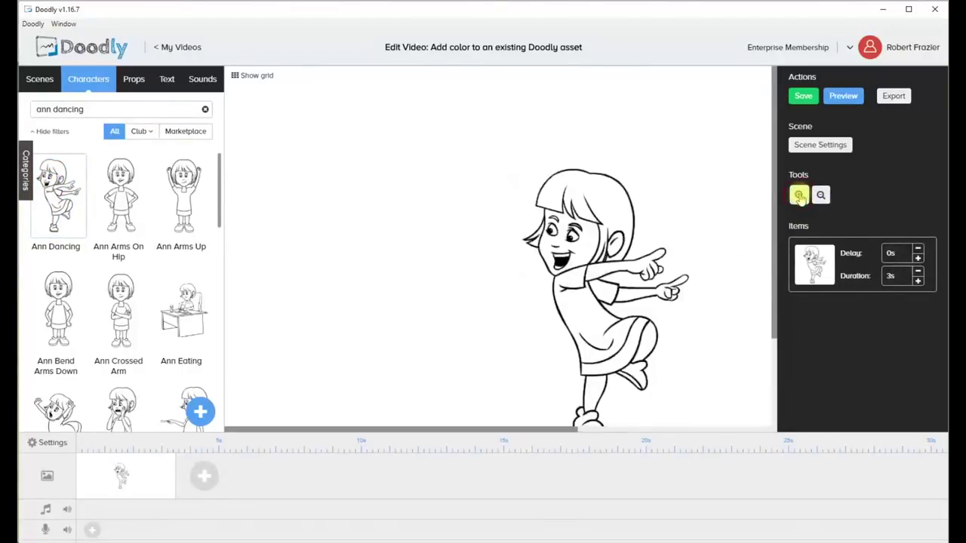
{"action": "left_click", "coordinate": [798, 195]}
{"action": "left_click_drag", "start_coordinate": [776, 228], "coordinate": [772, 285]}
{"action": "left_click", "coordinate": [798, 195]}
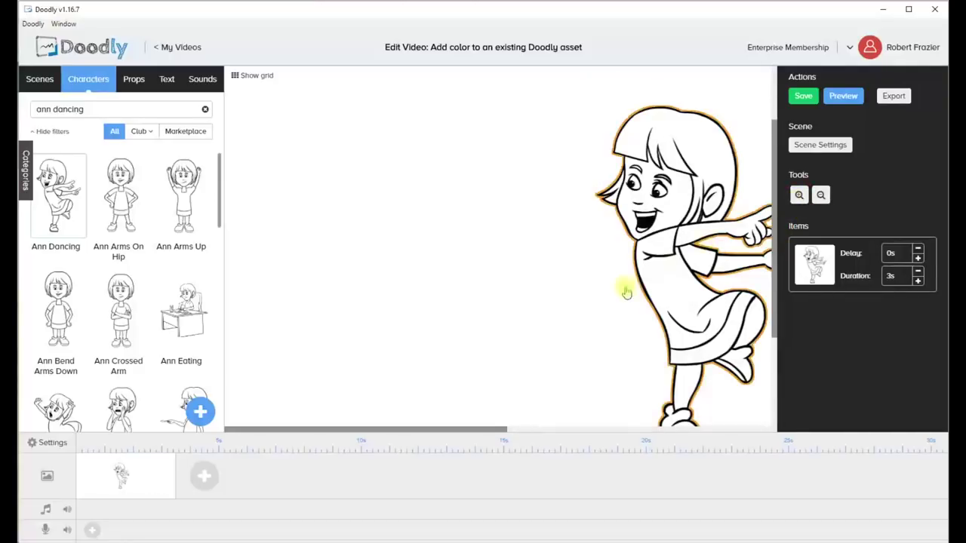
{"action": "left_click_drag", "start_coordinate": [403, 429], "coordinate": [521, 427]}
{"action": "left_click_drag", "start_coordinate": [778, 264], "coordinate": [772, 269]}
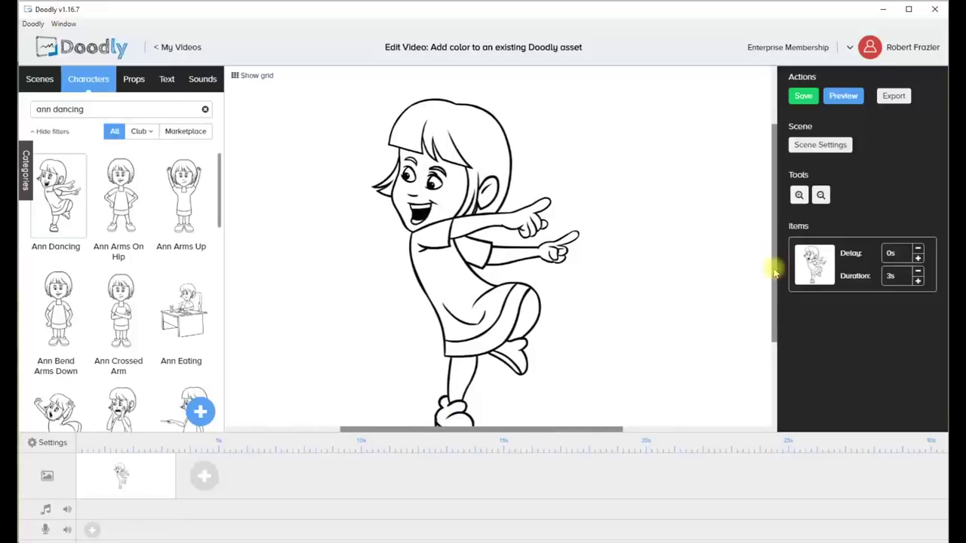
{"action": "left_click_drag", "start_coordinate": [773, 269], "coordinate": [772, 274]}
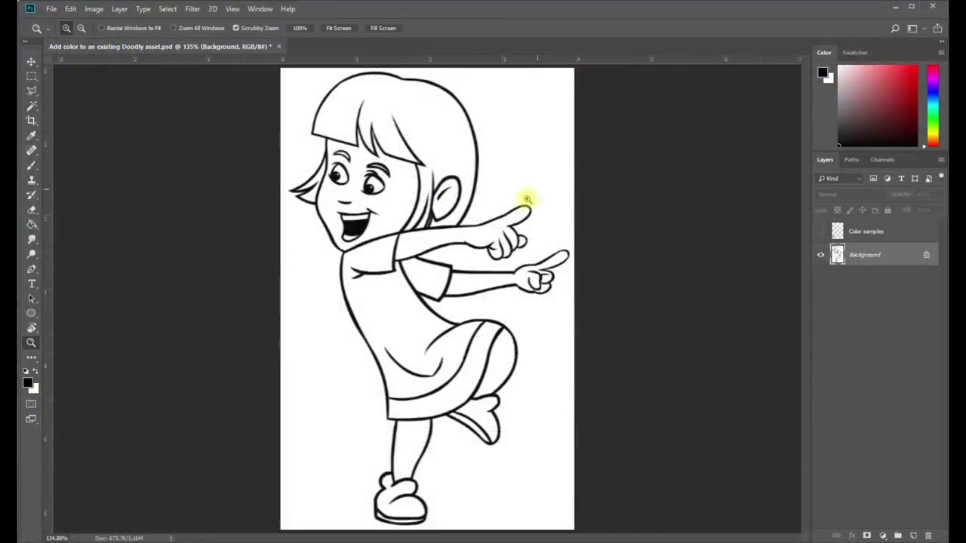
- In Photoshop, show the Color samples layer and select the Background's black line art with Color Range at fuzziness 200
{"action": "left_click", "coordinate": [820, 231]}
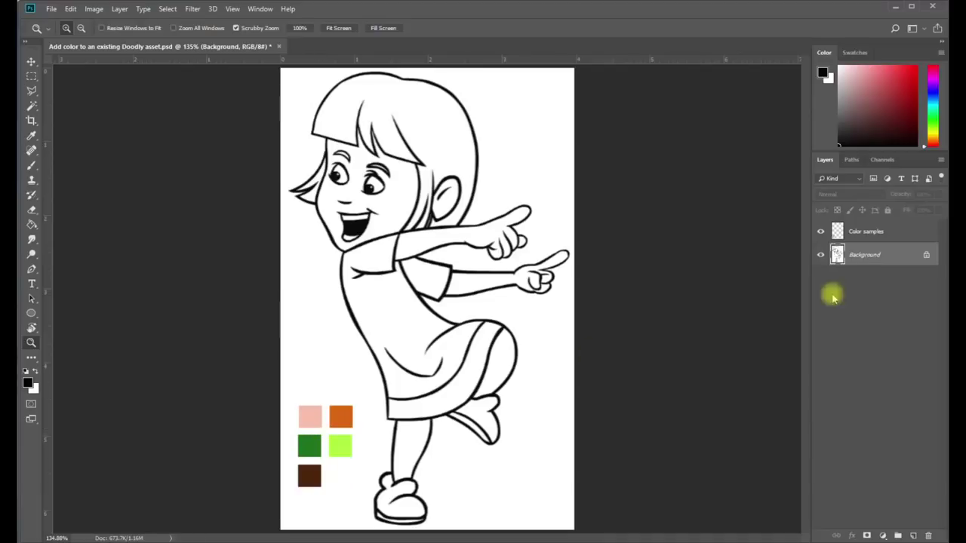
{"action": "left_click", "coordinate": [166, 9]}
{"action": "left_click", "coordinate": [179, 120]}
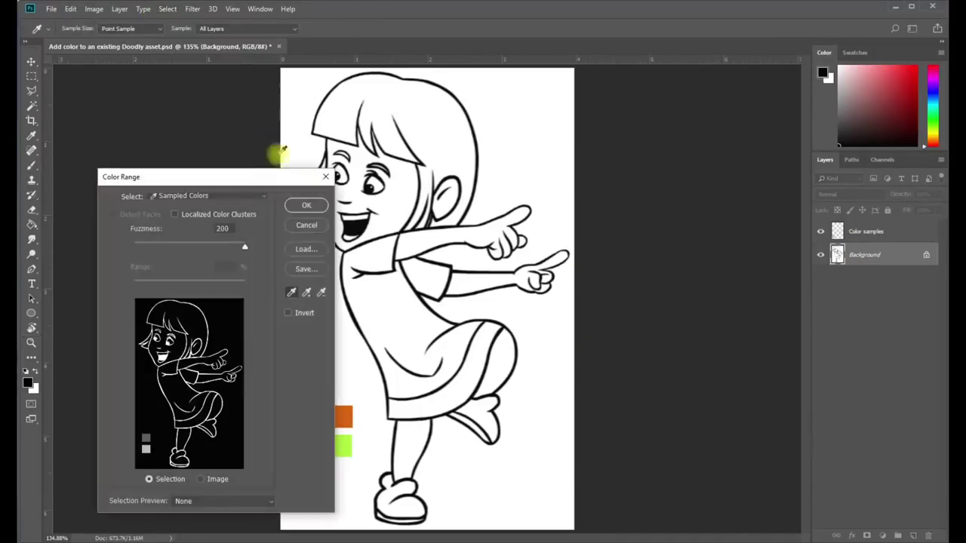
{"action": "left_click", "coordinate": [302, 205]}
- Copy the selected line art to a new layer, name it Lines, and hide the Background layer
{"action": "double_click", "coordinate": [861, 255]}
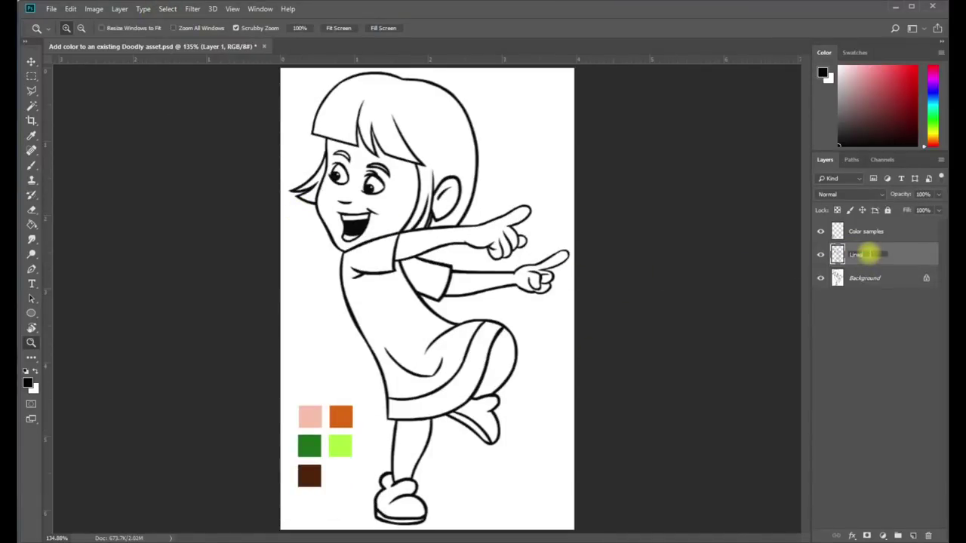
{"action": "type", "text": "Lines"}
{"action": "key", "text": "Return"}
{"action": "left_click", "coordinate": [820, 278]}
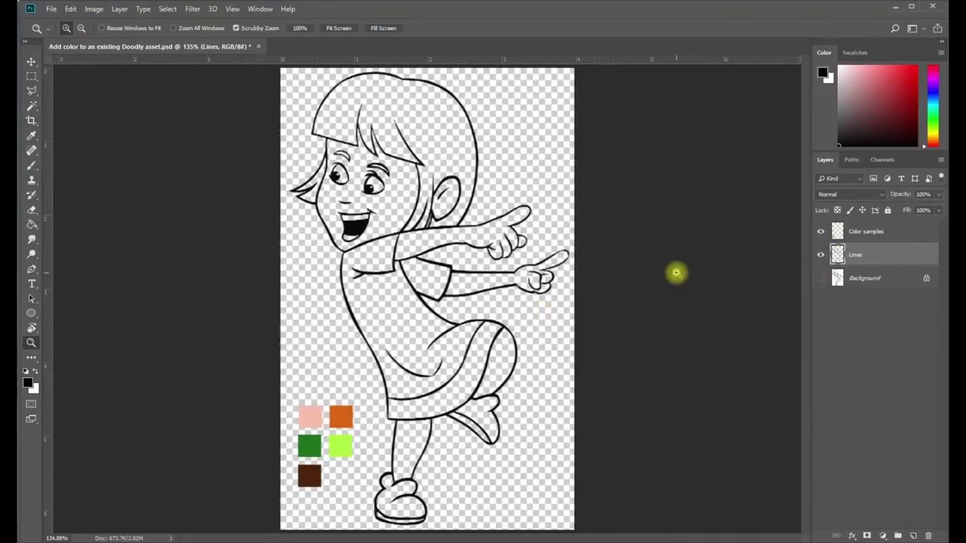
- Select the girl's skin areas on the Lines layer with the Magic Wand, adding face, arms, fingers and legs
{"action": "left_click", "coordinate": [31, 106]}
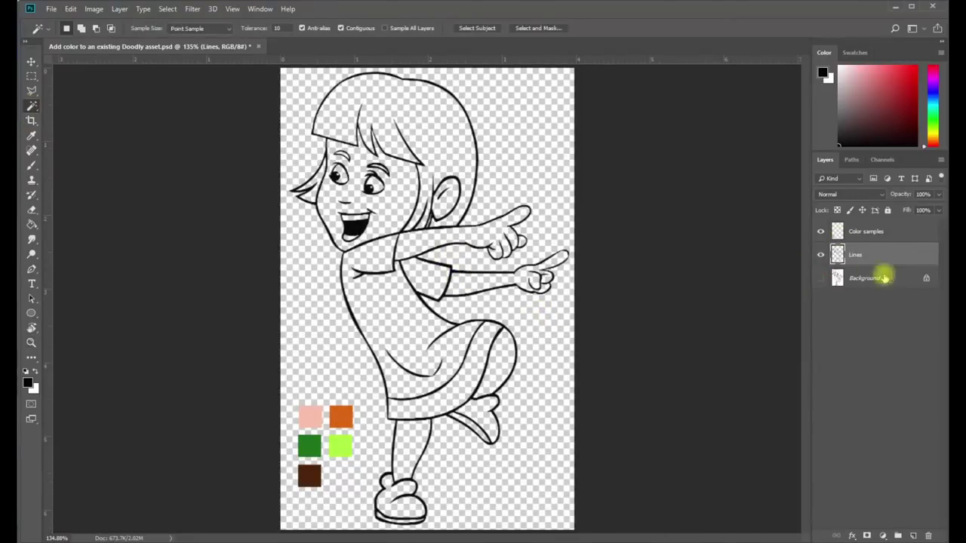
{"action": "left_click", "coordinate": [336, 189]}
{"action": "left_click", "coordinate": [515, 239]}
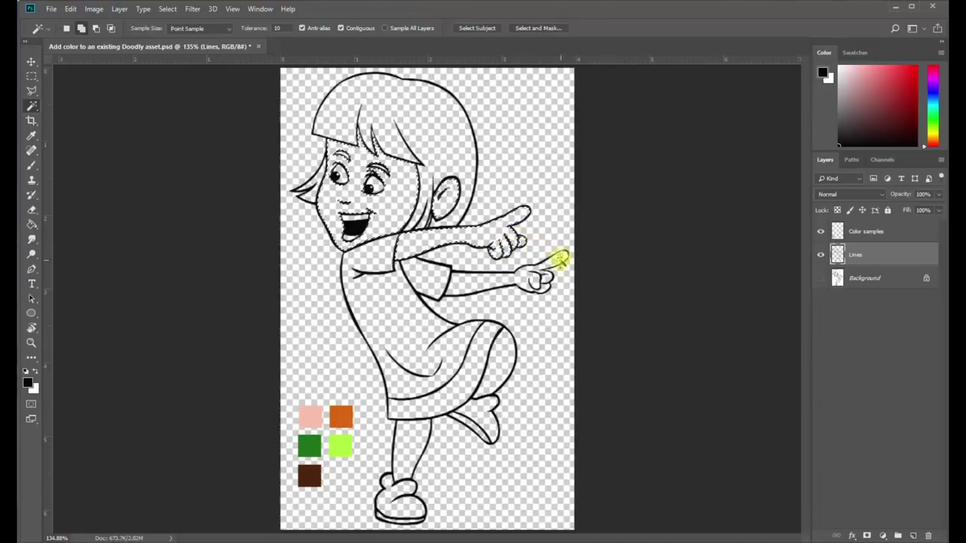
{"action": "left_click", "coordinate": [560, 259], "text": "shift"}
{"action": "left_click", "coordinate": [545, 287], "text": "shift"}
{"action": "left_click", "coordinate": [494, 380], "text": "shift"}
{"action": "left_click", "coordinate": [412, 442], "text": "shift"}
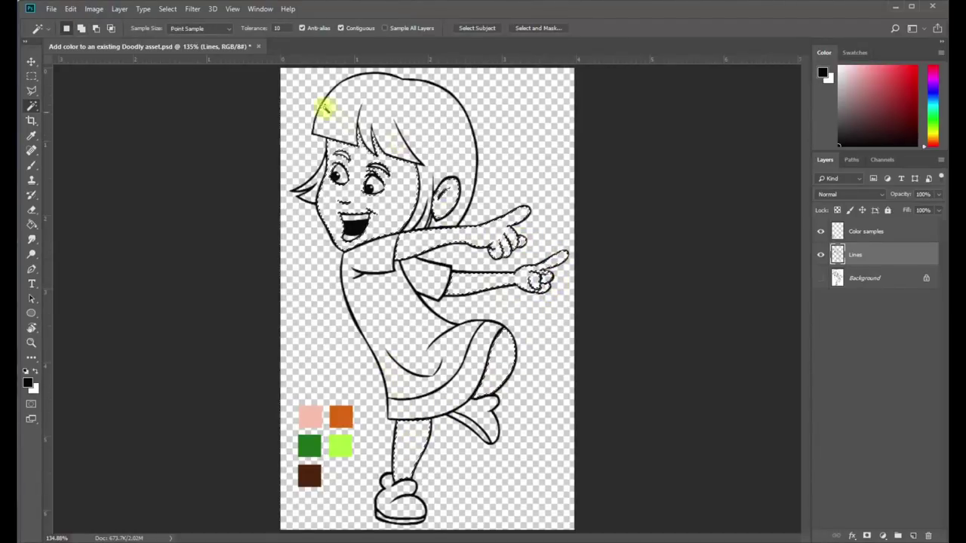
- Expand the skin selection so its edges reach under the black outlines
{"action": "left_click", "coordinate": [168, 8]}
{"action": "mouse_move", "coordinate": [188, 171]}
{"action": "left_click", "coordinate": [291, 179]}
{"action": "left_click", "coordinate": [319, 215]}
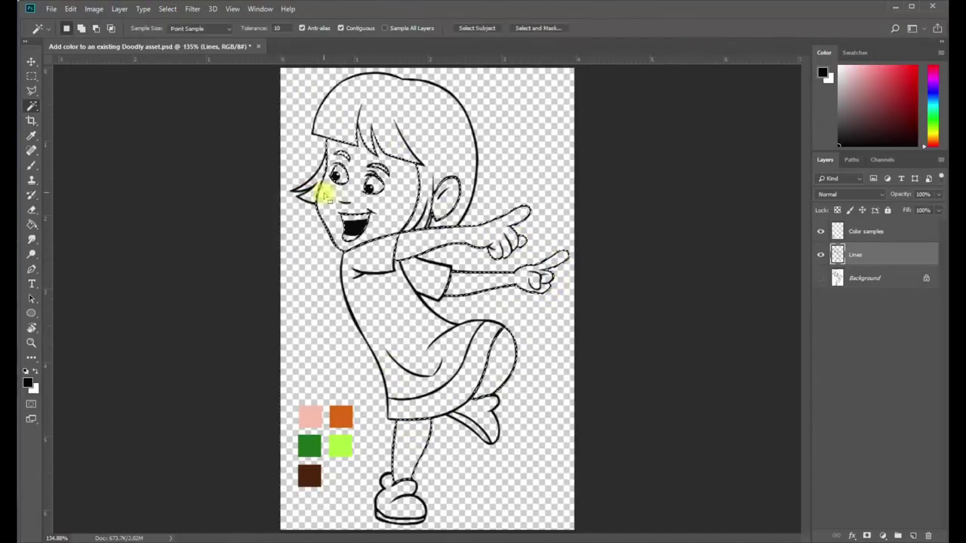
- Create a layer named Skin below the Lines layer and fill the skin selection with the pink color sample
{"action": "left_click", "coordinate": [852, 279]}
{"action": "key", "text": "ctrl+shift+n"}
{"action": "type", "text": "Skin"}
{"action": "key", "text": "Return"}
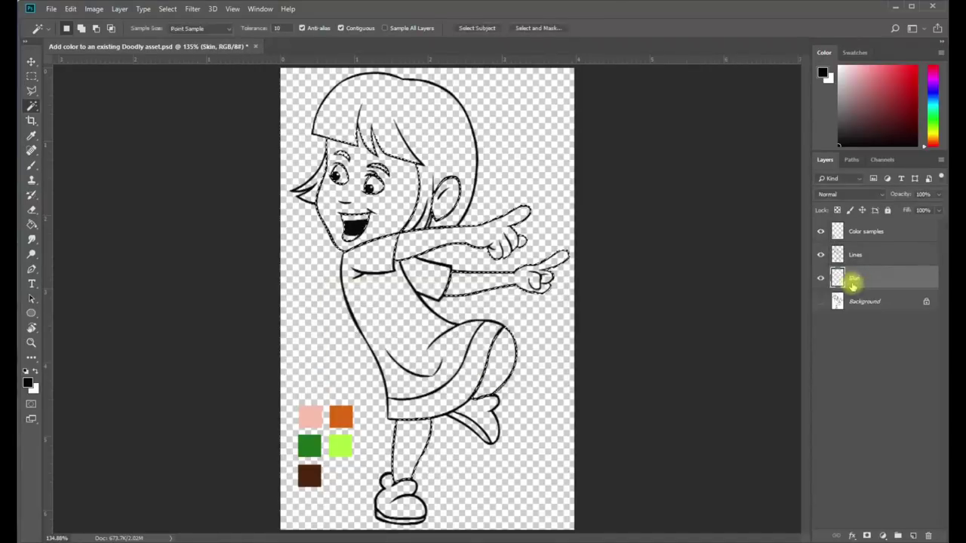
{"action": "left_click", "coordinate": [313, 420], "text": "alt"}
{"action": "left_click", "coordinate": [391, 211]}
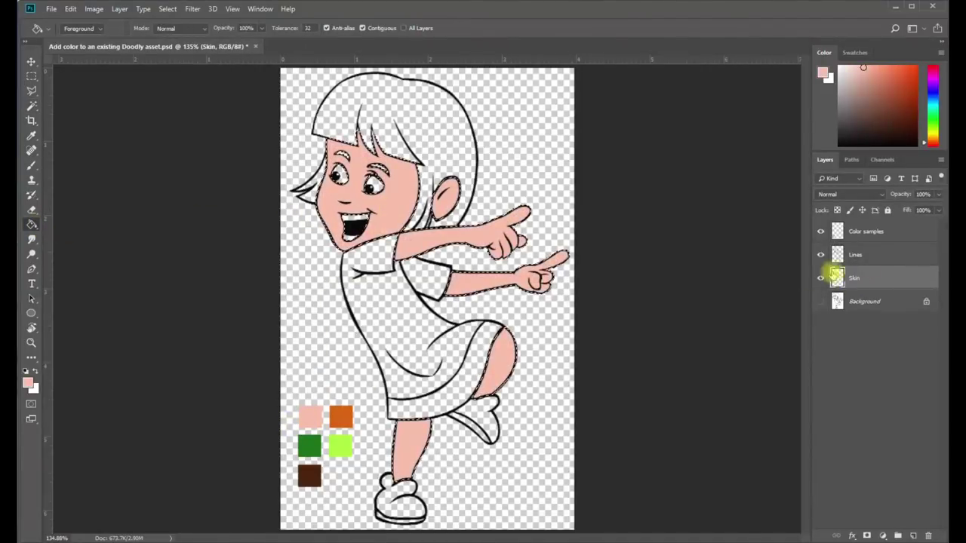
- Clear the skin selection and select the girl's hair areas on the Lines layer with the Magic Wand
{"action": "left_click", "coordinate": [835, 260]}
{"action": "key", "text": "ctrl+d"}
{"action": "left_click", "coordinate": [30, 107]}
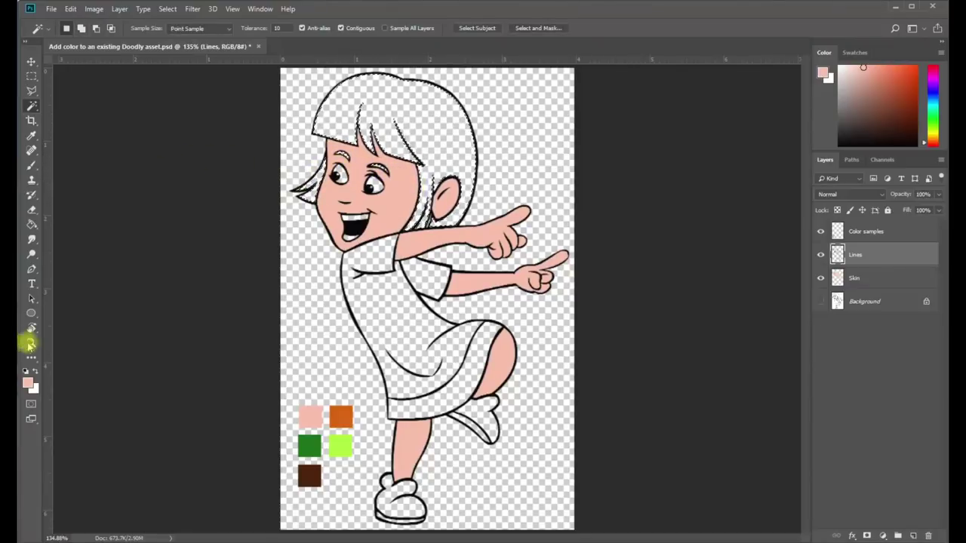
- Add the eyebrow to the hair selection by outlining it with the Polygonal Lasso
{"action": "left_click", "coordinate": [31, 344]}
{"action": "left_click_drag", "start_coordinate": [379, 169], "coordinate": [442, 142]}
{"action": "left_click", "coordinate": [31, 90]}
{"action": "left_click", "coordinate": [361, 156], "text": "shift"}
{"action": "left_click", "coordinate": [419, 186]}
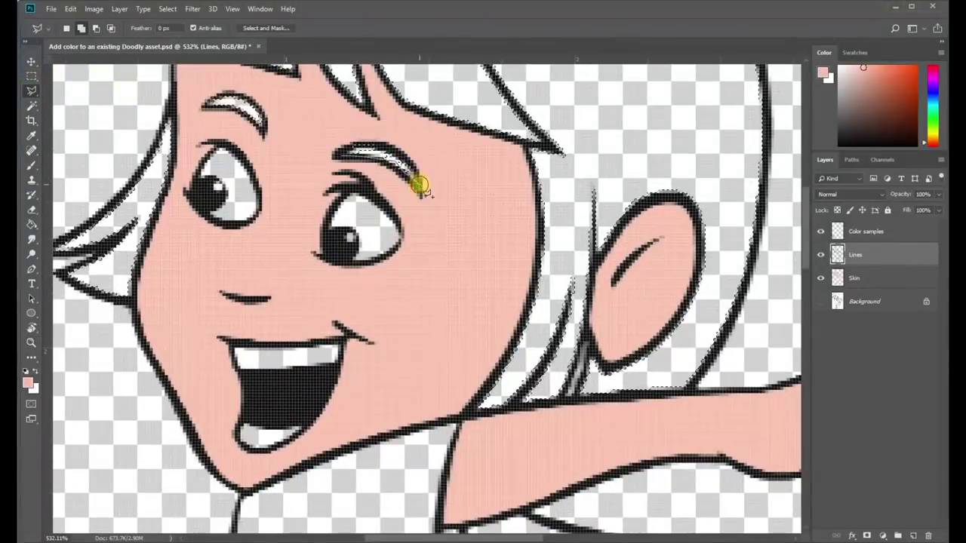
{"action": "left_click", "coordinate": [377, 150]}
{"action": "left_click", "coordinate": [342, 155]}
{"action": "left_click", "coordinate": [361, 156]}
{"action": "key", "text": "z"}
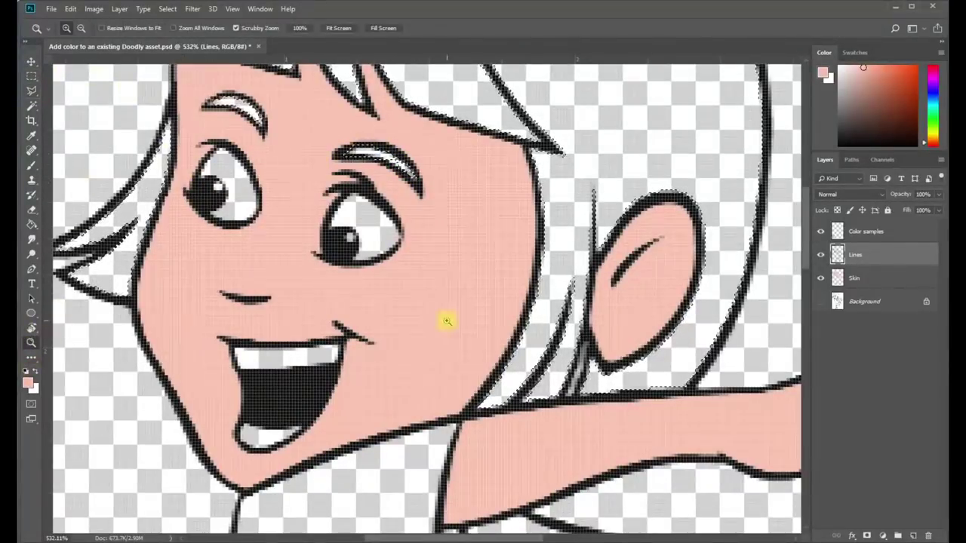
- Expand the hair and eyebrow selection by 2 pixels
{"action": "key", "text": "ctrl+0"}
{"action": "left_click", "coordinate": [168, 8]}
{"action": "mouse_move", "coordinate": [211, 170]}
{"action": "left_click", "coordinate": [292, 192]}
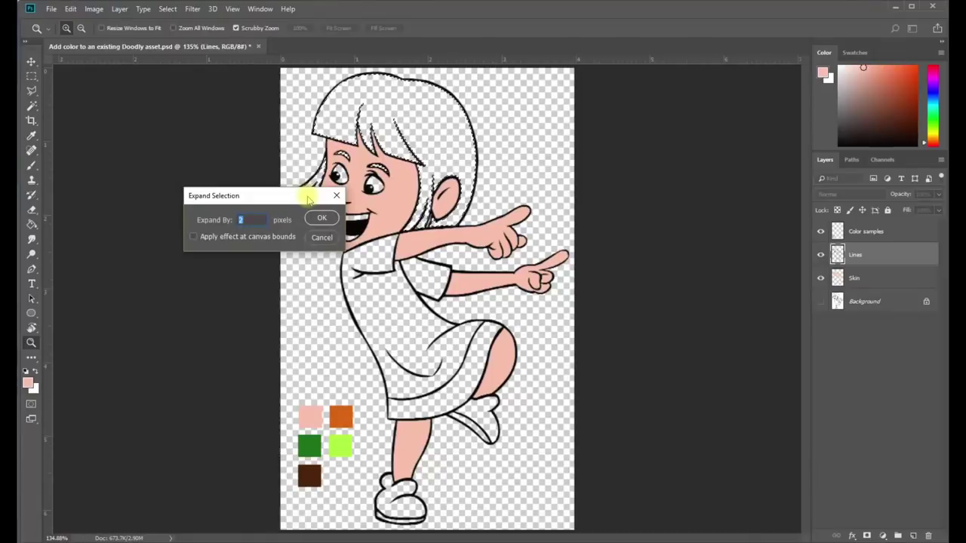
{"action": "left_click", "coordinate": [319, 216]}
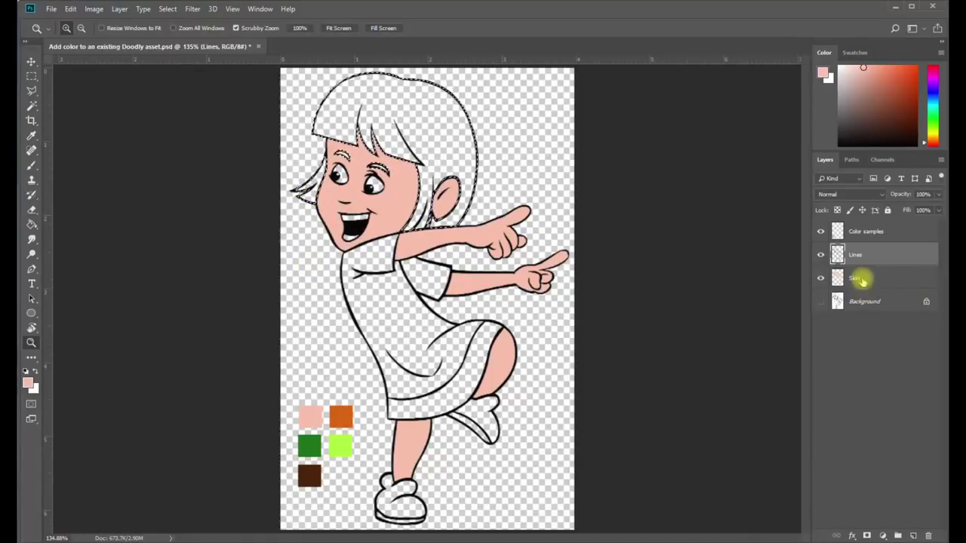
- Create a layer named Hair above the Skin layer and fill the selection with the orange color sample
{"action": "left_click", "coordinate": [858, 278]}
{"action": "key", "text": "ctrl+shift+n"}
{"action": "type", "text": "Hair"}
{"action": "key", "text": "Return"}
{"action": "left_click", "coordinate": [31, 224]}
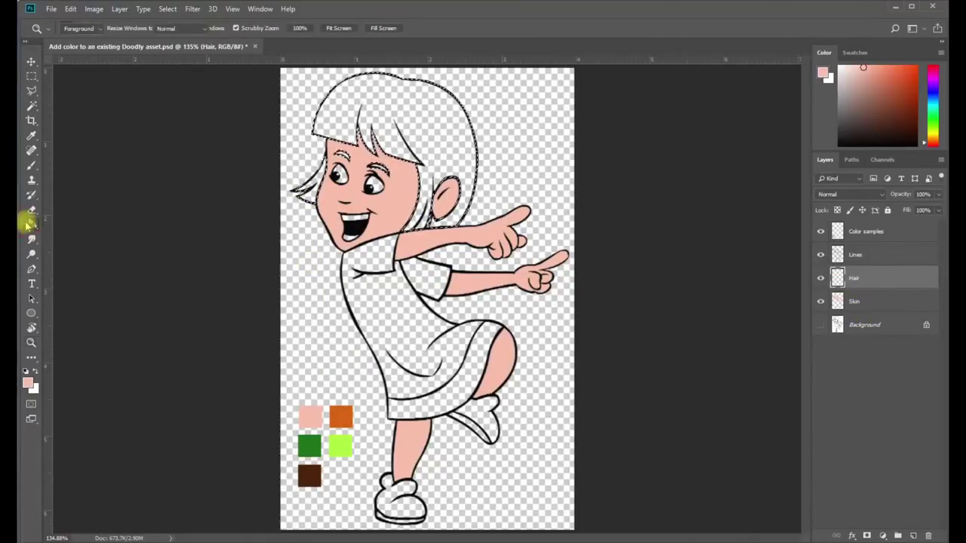
{"action": "left_click", "coordinate": [340, 416], "text": "alt"}
{"action": "left_click", "coordinate": [420, 112]}
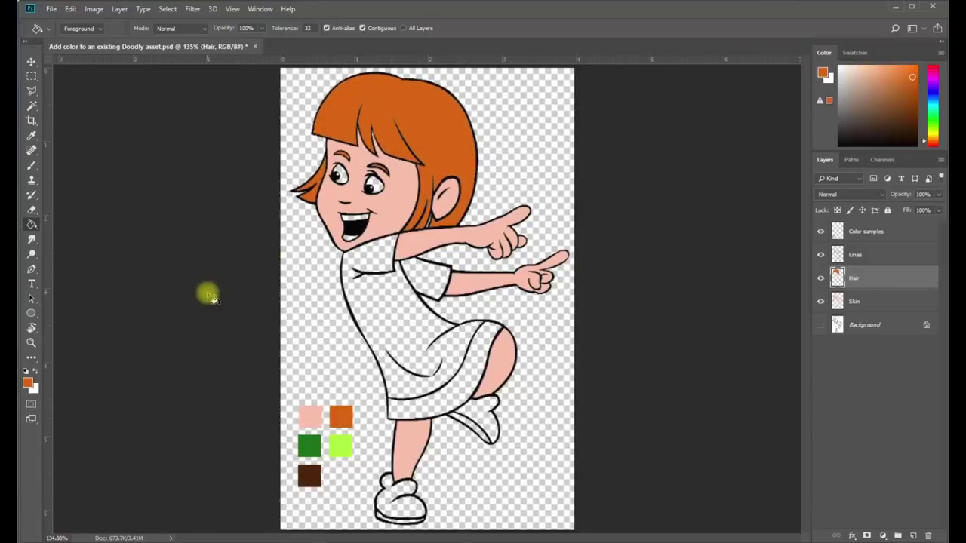
- Outline the uncolored hair sliver beside the ear with the Polygonal Lasso, fill it with orange, and clear the selection
{"action": "key", "text": "l"}
{"action": "scroll", "coordinate": [427, 216], "scroll_direction": "up", "scroll_amount": 10}
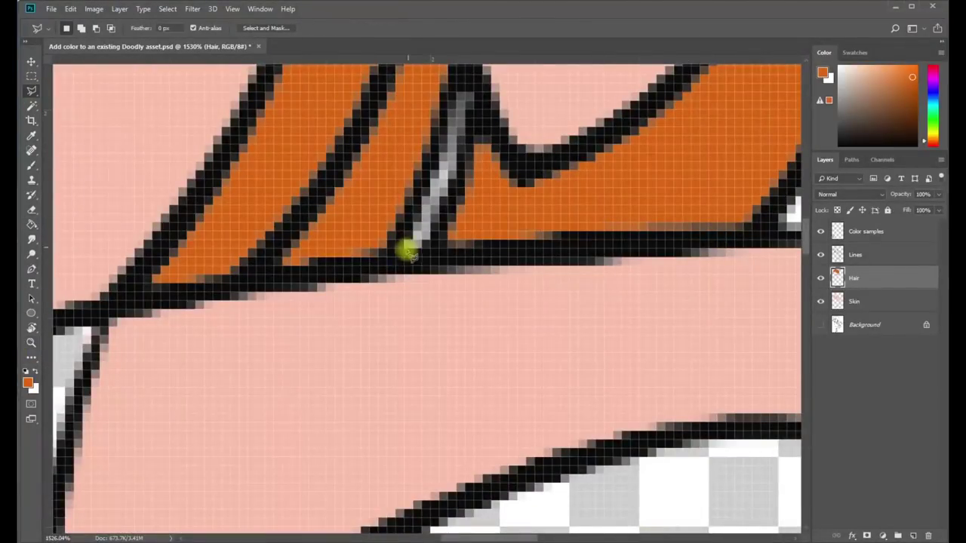
{"action": "mouse_move", "coordinate": [410, 255]}
{"action": "left_mouse_down"}
{"action": "mouse_move", "coordinate": [475, 175]}
{"action": "mouse_move", "coordinate": [462, 188]}
{"action": "mouse_move", "coordinate": [472, 83]}
{"action": "mouse_move", "coordinate": [406, 256]}
{"action": "left_mouse_up"}
{"action": "left_click", "coordinate": [31, 224]}
{"action": "left_click", "coordinate": [427, 215]}
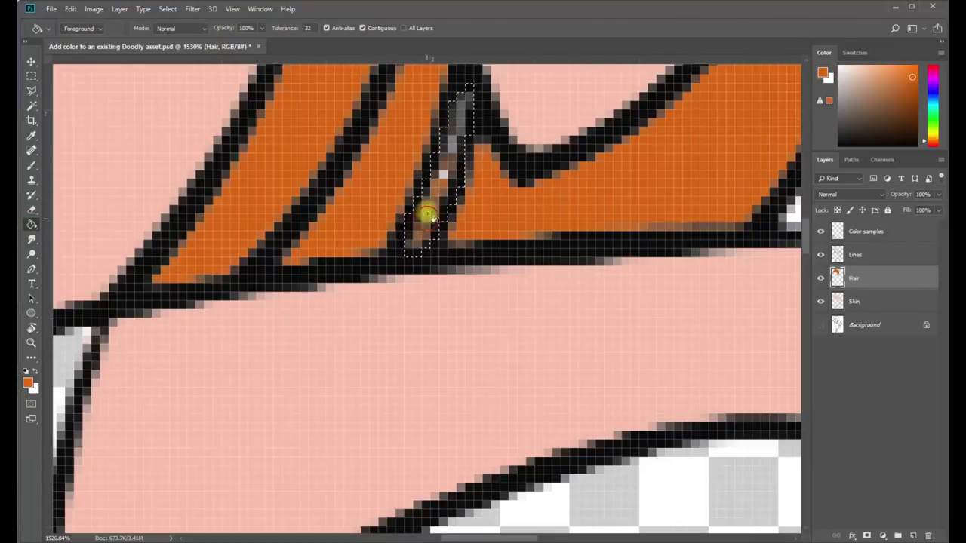
{"action": "left_click", "coordinate": [443, 176]}
{"action": "left_click", "coordinate": [451, 143]}
{"action": "left_click", "coordinate": [458, 114]}
{"action": "key", "text": "ctrl+d"}
{"action": "left_click", "coordinate": [31, 343]}
{"action": "right_click", "coordinate": [279, 336]}
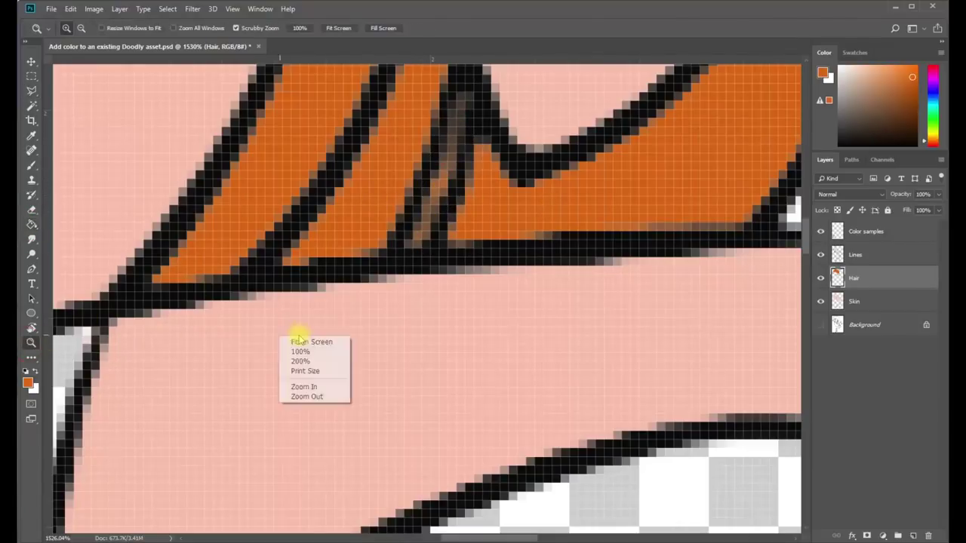
{"action": "left_click", "coordinate": [299, 341]}
- Select the green-to-be dress body and sleeves, excluding the hem band, on the Lines layer with the Magic Wand
{"action": "left_click", "coordinate": [870, 255]}
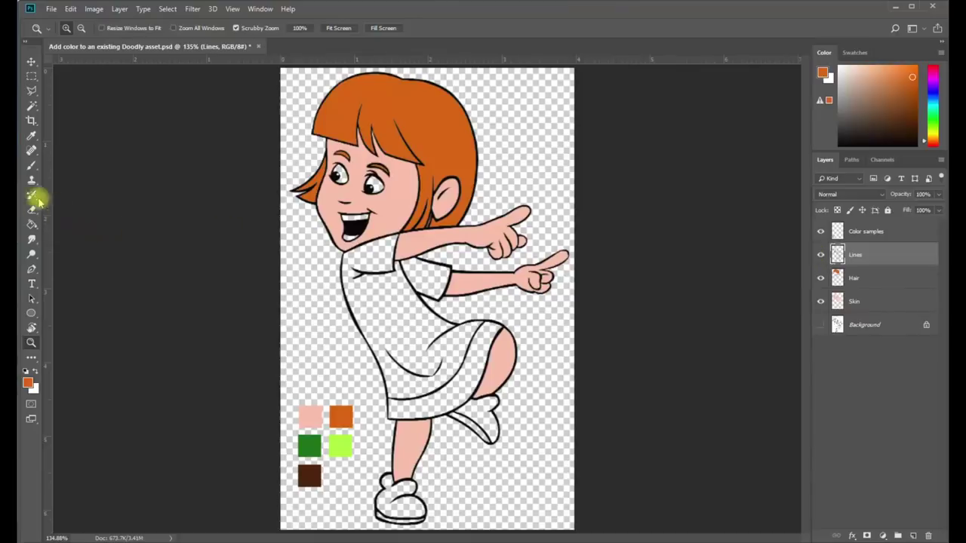
{"action": "left_click", "coordinate": [31, 105]}
{"action": "left_click", "coordinate": [434, 289]}
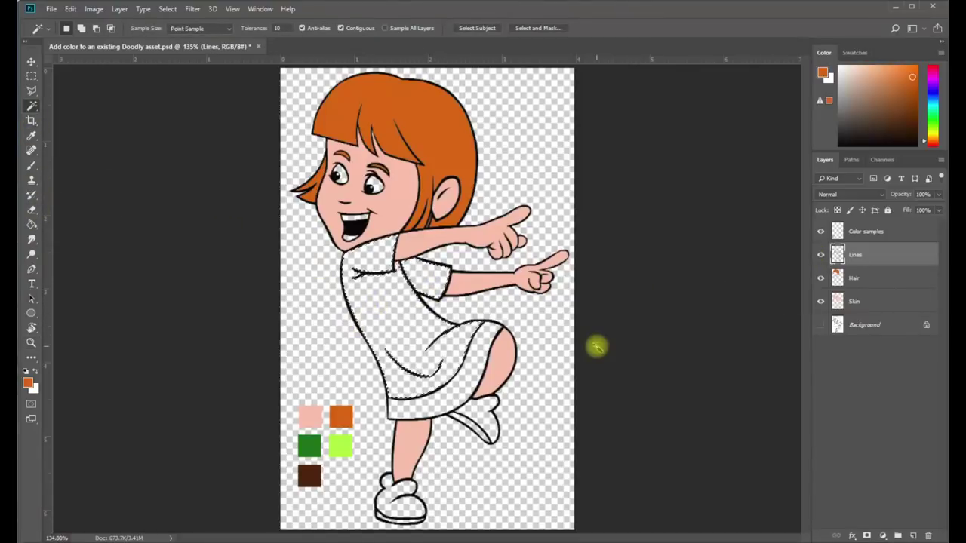
- Create a layer named Dress, fill the selection with the dark green color sample, and place the layer below Lines
{"action": "key", "text": "ctrl+shift+n"}
{"action": "type", "text": "Dress"}
{"action": "key", "text": "Return"}
{"action": "left_click", "coordinate": [31, 224]}
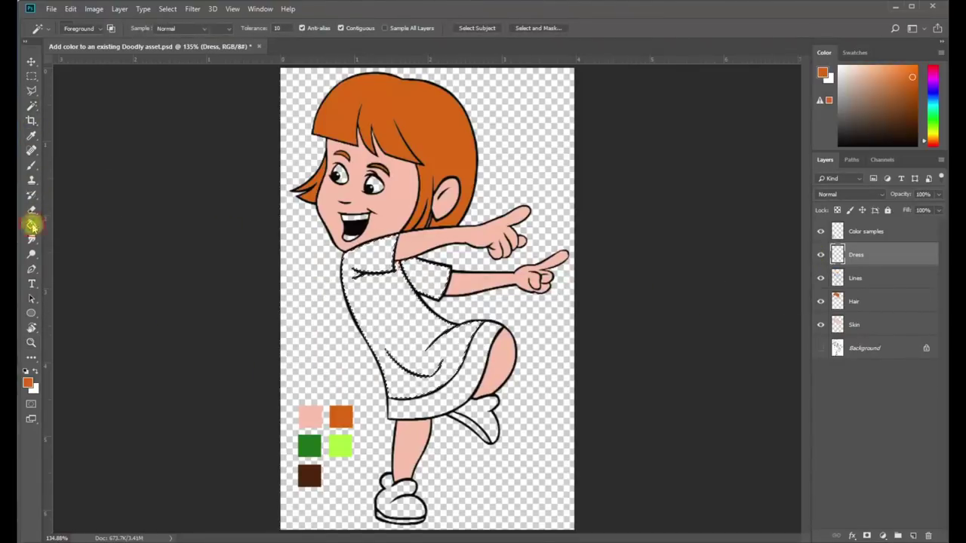
{"action": "left_click", "coordinate": [310, 445], "text": "alt"}
{"action": "left_click", "coordinate": [391, 329]}
{"action": "left_click_drag", "start_coordinate": [856, 254], "coordinate": [863, 280]}
- Expand the dress selection so it reaches under the outlines and refill it with dark green on the Dress layer
{"action": "key", "text": "ctrl+d"}
{"action": "left_click", "coordinate": [171, 12]}
{"action": "left_click", "coordinate": [177, 43]}
{"action": "left_click", "coordinate": [170, 10]}
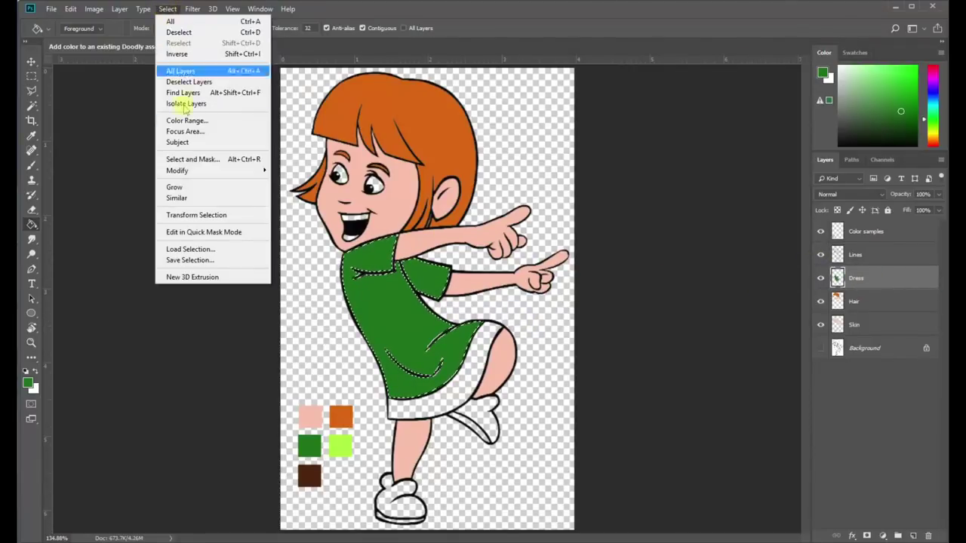
{"action": "mouse_move", "coordinate": [189, 170]}
{"action": "left_click", "coordinate": [291, 195]}
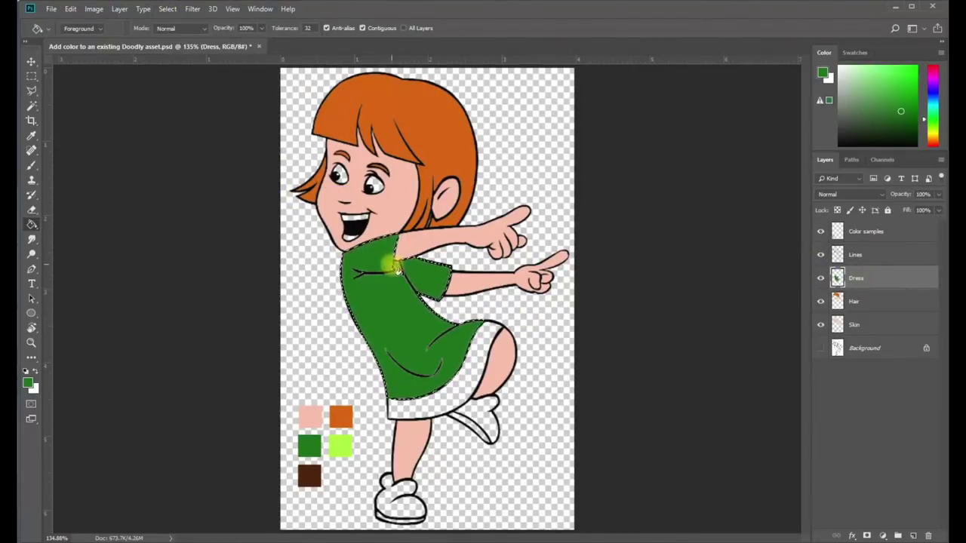
{"action": "key", "text": "Delete"}
{"action": "left_click", "coordinate": [405, 311]}
- Select the dress's hem band on the Lines layer with the Magic Wand and expand the selection under the outlines
{"action": "left_click", "coordinate": [855, 255]}
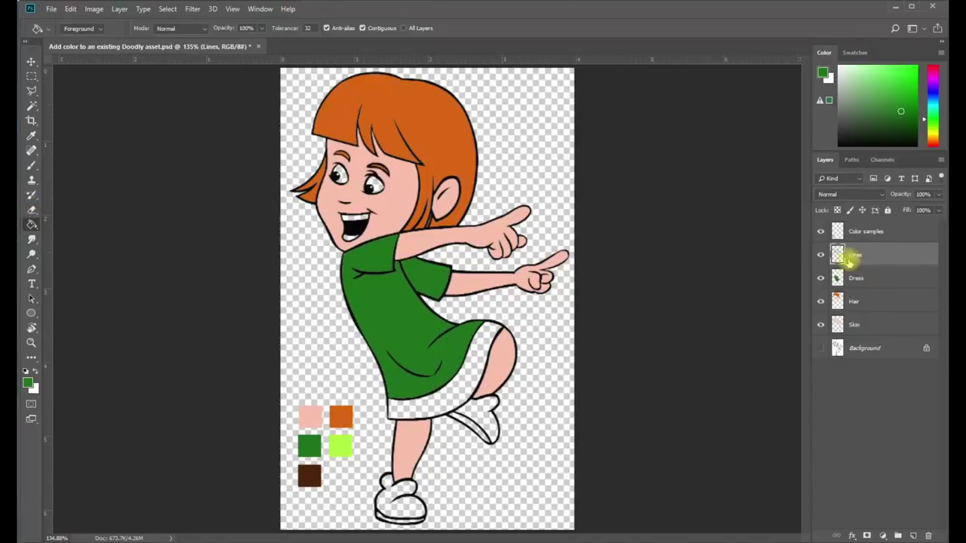
{"action": "left_click", "coordinate": [31, 105]}
{"action": "left_click", "coordinate": [460, 391]}
{"action": "left_click", "coordinate": [167, 9]}
{"action": "mouse_move", "coordinate": [219, 158]}
{"action": "left_click", "coordinate": [302, 190]}
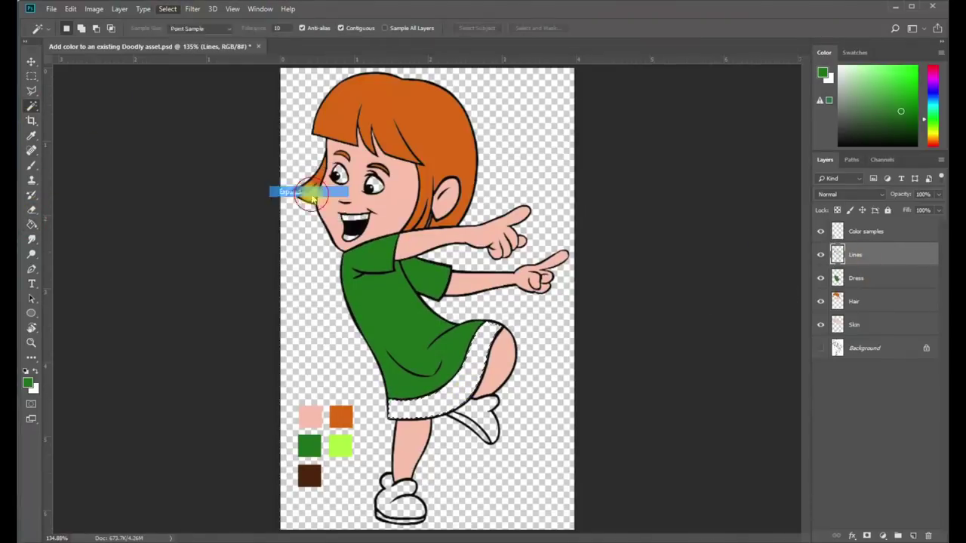
- Create a layer named Trim above the Dress layer, fill the hem selection with the lime green sample, and deselect
{"action": "left_click", "coordinate": [866, 279]}
{"action": "key", "text": "ctrl+shift+n"}
{"action": "type", "text": "Trim"}
{"action": "key", "text": "Return"}
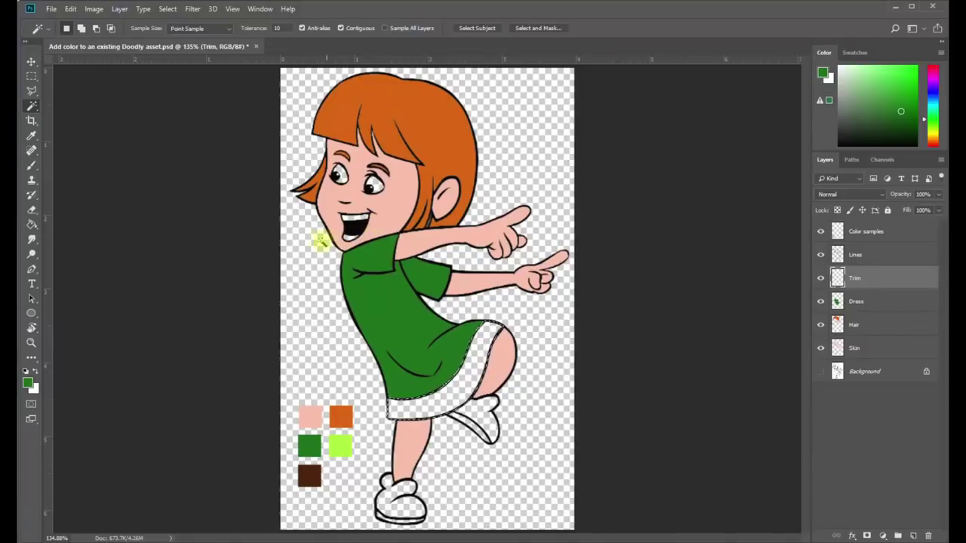
{"action": "key", "text": "g"}
{"action": "left_click", "coordinate": [341, 447], "text": "alt"}
{"action": "left_click", "coordinate": [447, 410]}
{"action": "key", "text": "ctrl+d"}
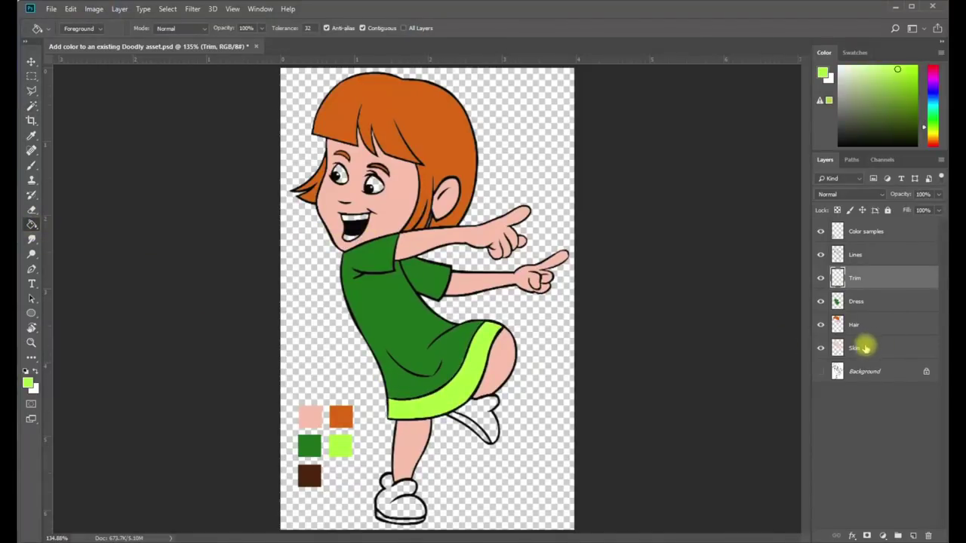
- Select all areas of both shoes on the Lines layer with the Magic Wand and expand the selection
{"action": "left_click", "coordinate": [856, 254]}
{"action": "key", "text": "w"}
{"action": "left_click", "coordinate": [383, 507]}
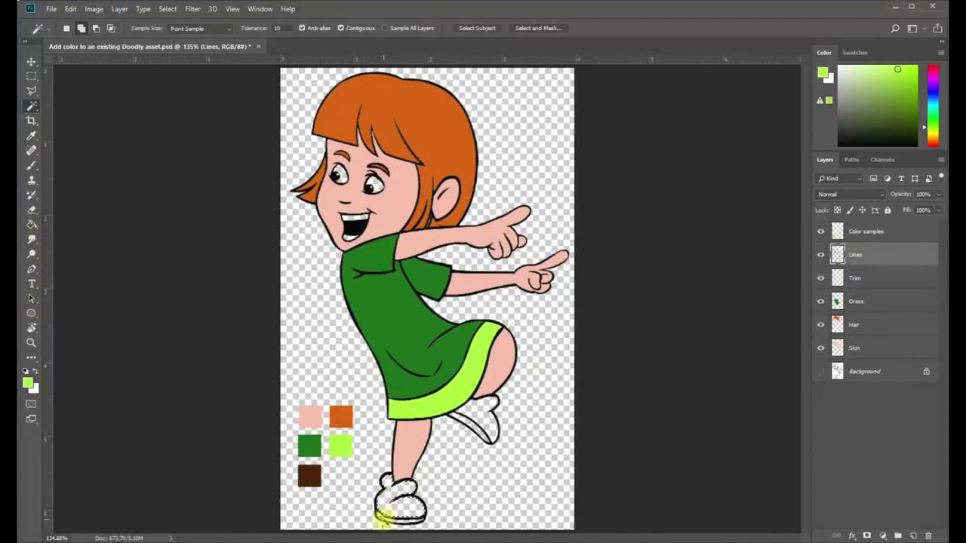
{"action": "left_click", "coordinate": [480, 419], "text": "shift"}
{"action": "left_click", "coordinate": [167, 8]}
{"action": "mouse_move", "coordinate": [194, 166]}
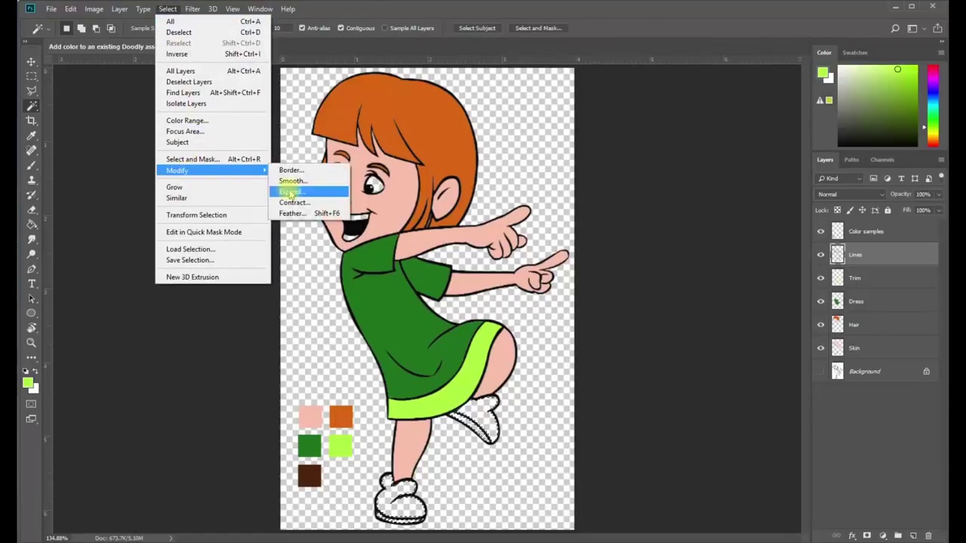
{"action": "left_click", "coordinate": [293, 189]}
- Create a layer named Shoes below the Lines layer and fill the shoe selection with the dark brown sample
{"action": "key", "text": "ctrl+shift+n"}
{"action": "type", "text": "Shoes"}
{"action": "key", "text": "Return"}
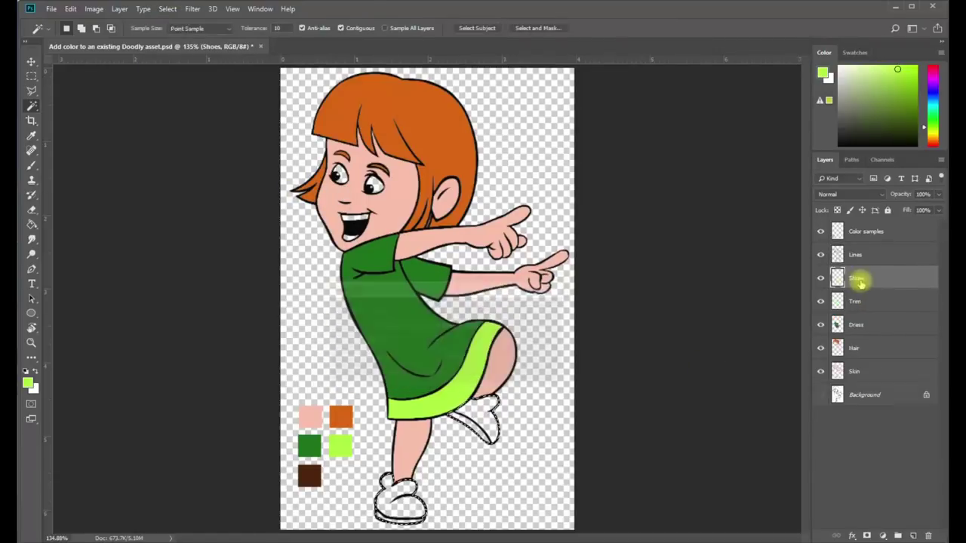
{"action": "key", "text": "g"}
{"action": "left_click", "coordinate": [308, 474], "text": "alt"}
{"action": "left_click", "coordinate": [379, 500]}
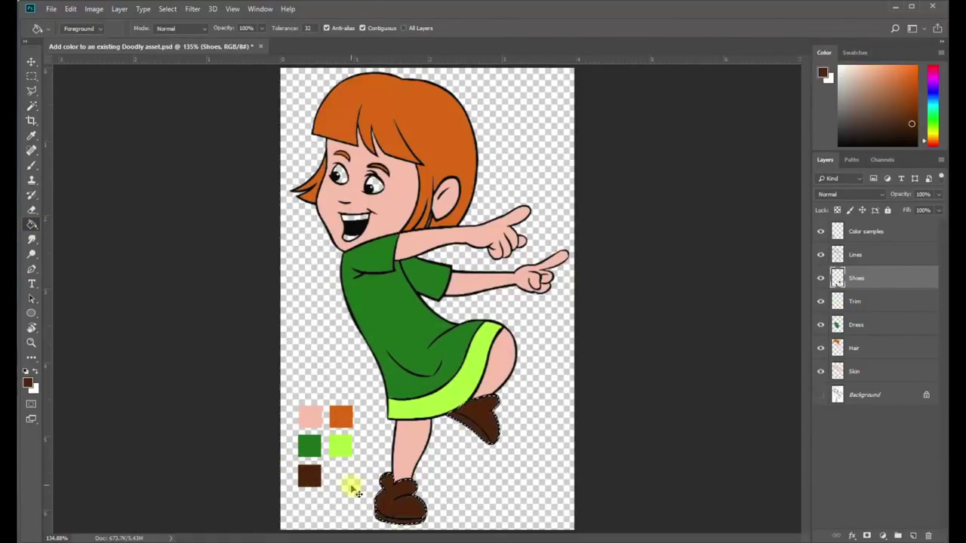
- Toggle the Lines layer's visibility to examine the color fills without their outlines
{"action": "left_click", "coordinate": [821, 255]}
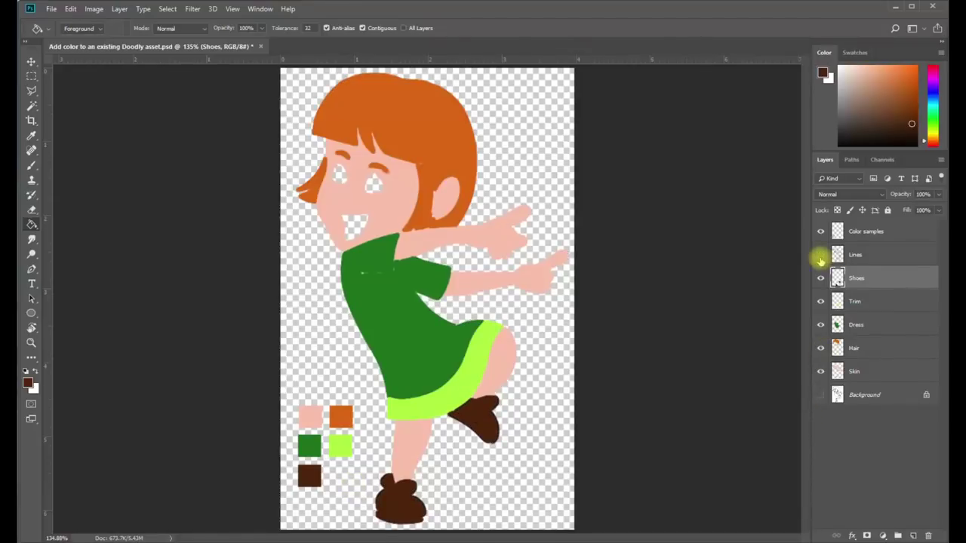
{"action": "left_click", "coordinate": [820, 255]}
{"action": "left_click", "coordinate": [833, 255]}
- Hide the Color samples, Lines and all color layers, then show and activate only the Background layer
{"action": "left_click_drag", "start_coordinate": [821, 231], "coordinate": [820, 376]}
{"action": "left_click", "coordinate": [821, 255]}
{"action": "left_click", "coordinate": [821, 395]}
{"action": "left_click", "coordinate": [866, 395]}
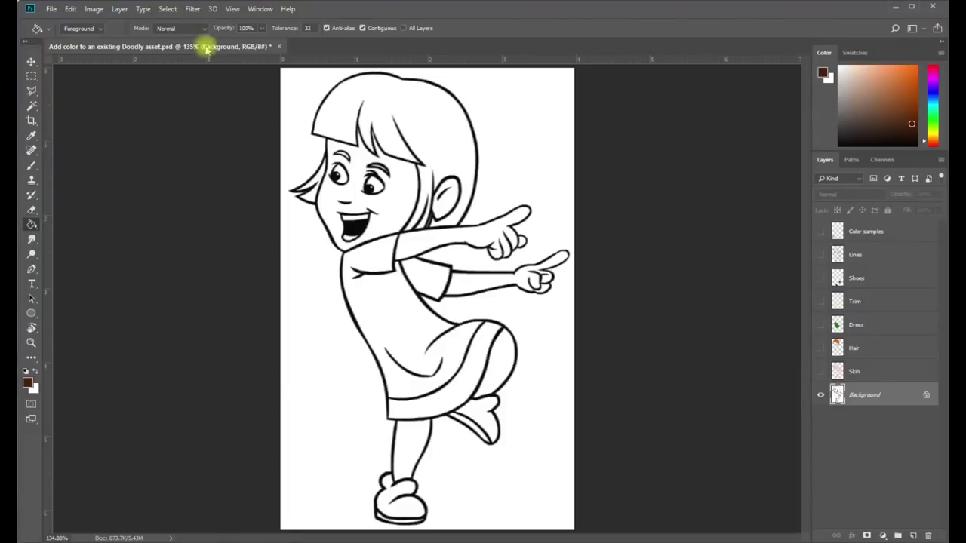
- Select the Background's black line art with Color Range
{"action": "left_click", "coordinate": [167, 9]}
{"action": "left_click", "coordinate": [187, 120]}
{"action": "left_click", "coordinate": [308, 204]}
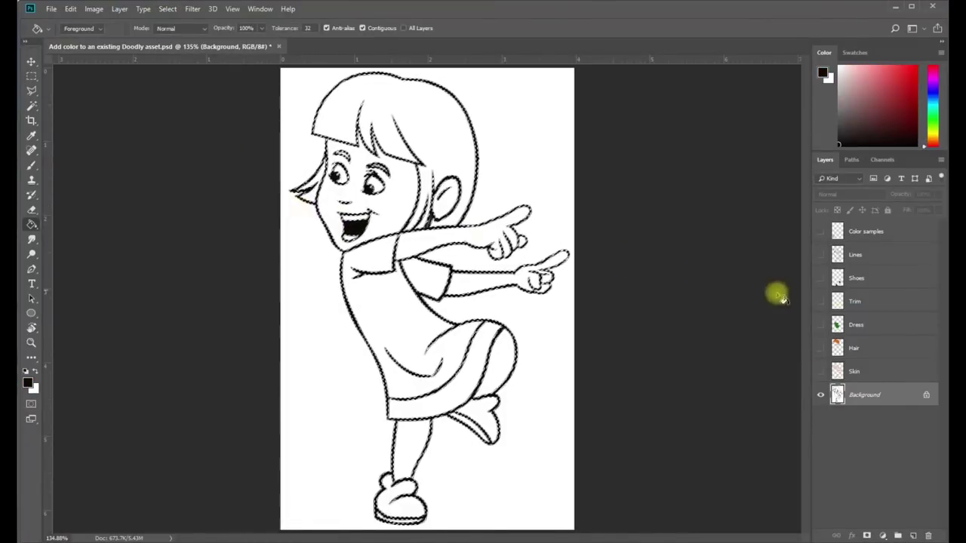
- Hide the Background layer and duplicate the five color layers from Skin to Shoes
{"action": "left_click", "coordinate": [820, 395]}
{"action": "left_click", "coordinate": [854, 371]}
{"action": "left_click", "coordinate": [856, 277], "text": "shift"}
{"action": "right_click", "coordinate": [855, 290]}
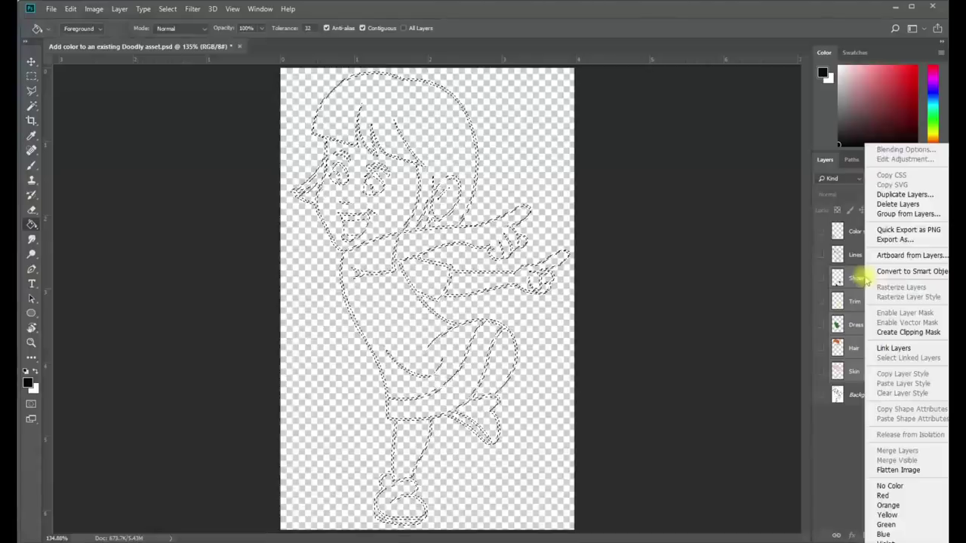
{"action": "left_click", "coordinate": [887, 198]}
{"action": "key", "text": "Return"}
- Make the duplicated color layers visible and merge them into a single layer named Colors
{"action": "right_click", "coordinate": [860, 289]}
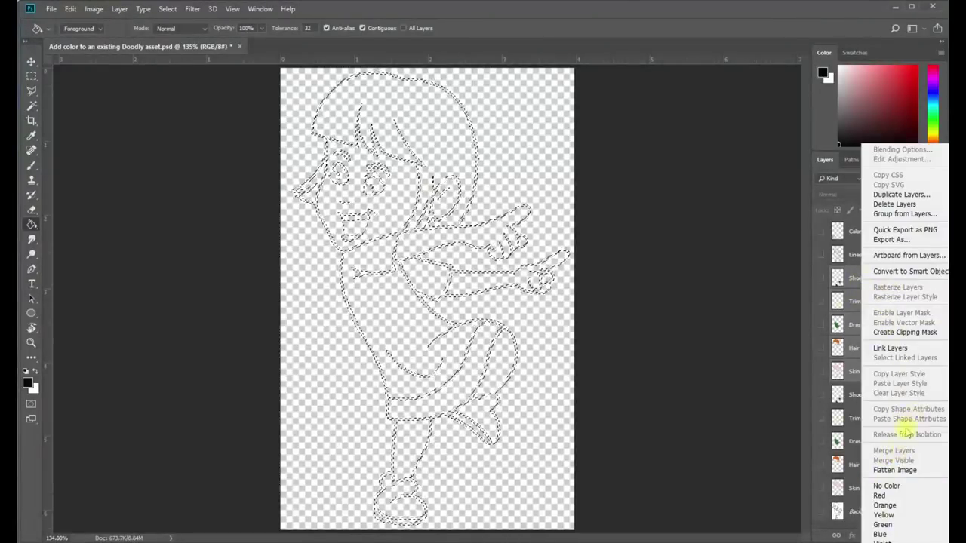
{"action": "left_click", "coordinate": [825, 289]}
{"action": "left_click_drag", "start_coordinate": [823, 285], "coordinate": [821, 372]}
{"action": "right_click", "coordinate": [868, 278]}
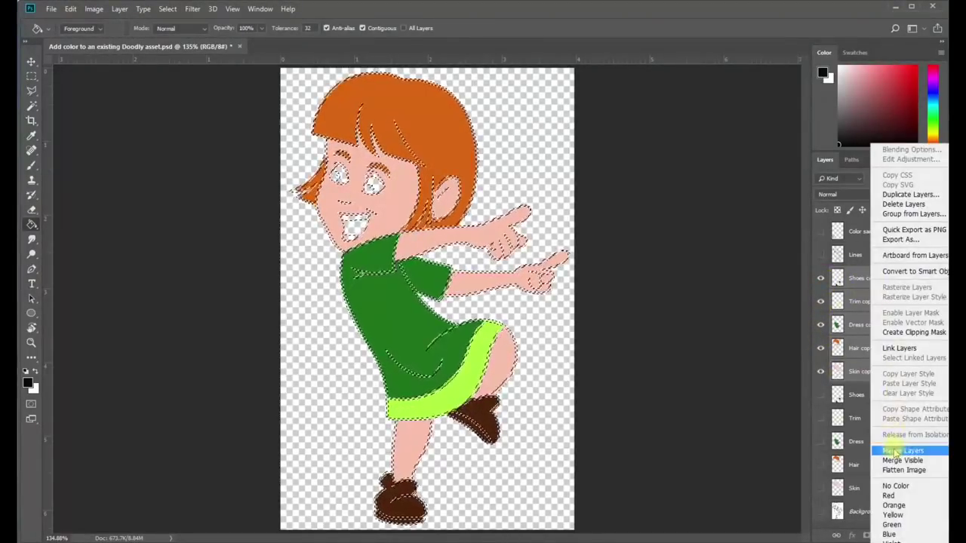
{"action": "left_click", "coordinate": [879, 511]}
{"action": "double_click", "coordinate": [863, 279]}
{"action": "type", "text": "Colors"}
{"action": "key", "text": "Return"}
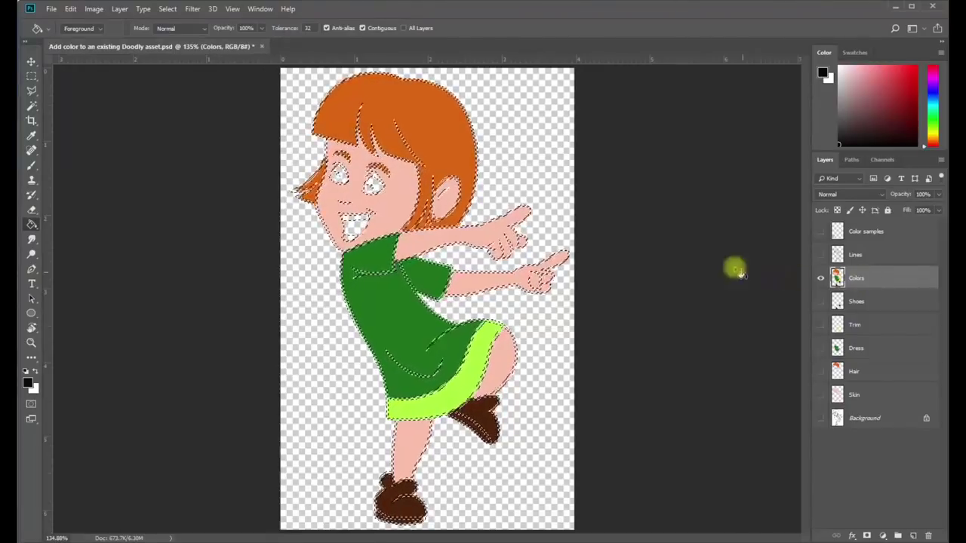
- Delete the selected line art from the Colors layer, deselect, and check the colors with Lines shown and hidden
{"action": "key", "text": "ctrl+d"}
{"action": "left_click", "coordinate": [821, 255]}
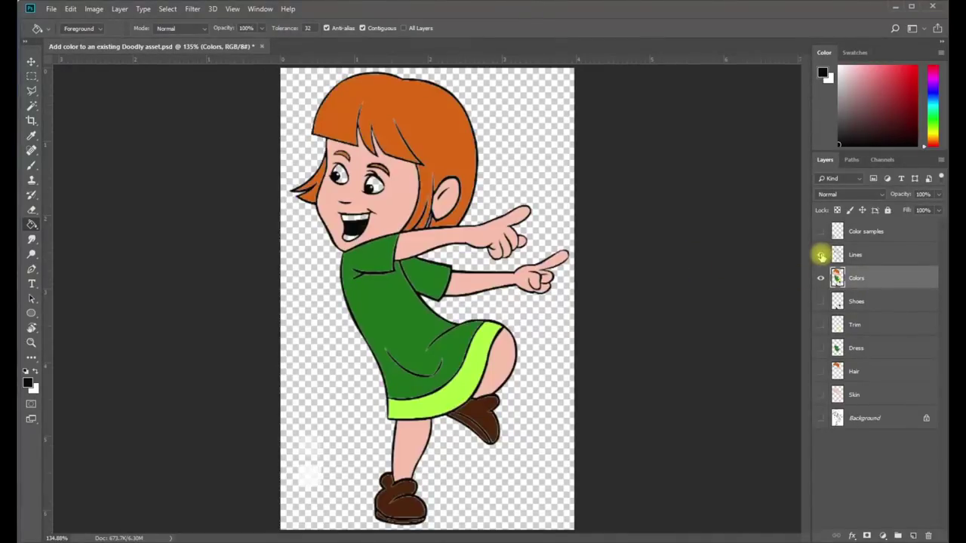
{"action": "left_click", "coordinate": [821, 255]}
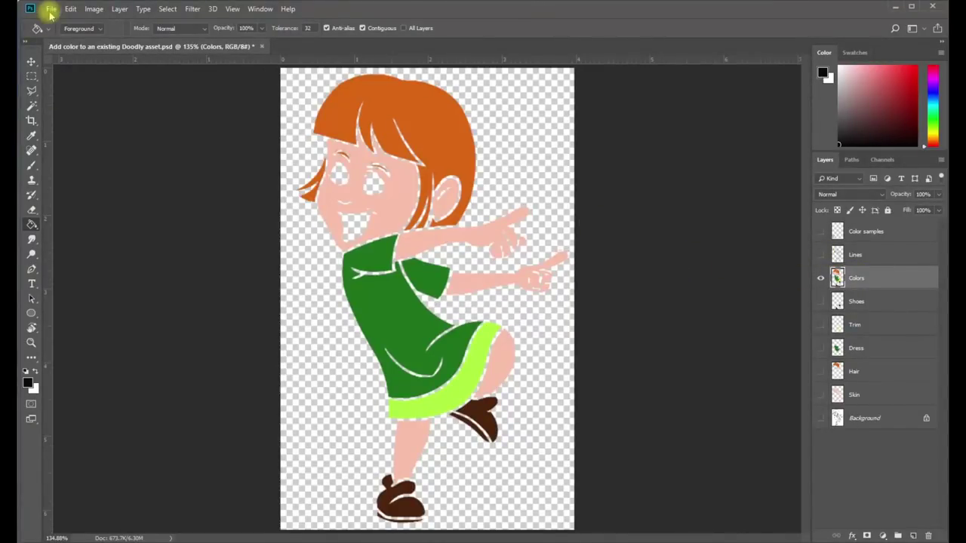
- Save the isolated Colors artwork as a PNG named "Add color to an existing Doodly asset colors"
{"action": "left_click", "coordinate": [50, 9]}
{"action": "left_click", "coordinate": [78, 136]}
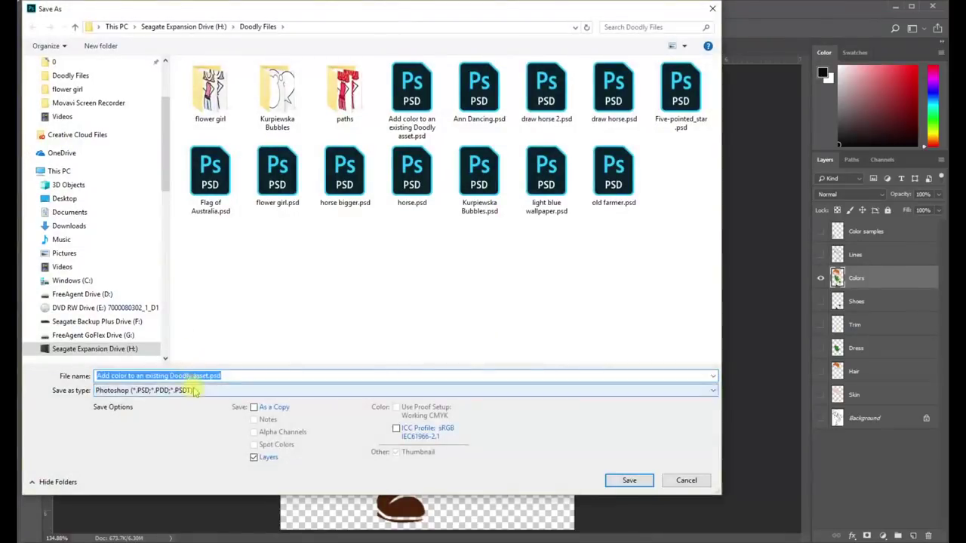
{"action": "left_click", "coordinate": [189, 390]}
{"action": "left_click", "coordinate": [162, 505]}
{"action": "left_click", "coordinate": [208, 377]}
{"action": "type", "text": "colors"}
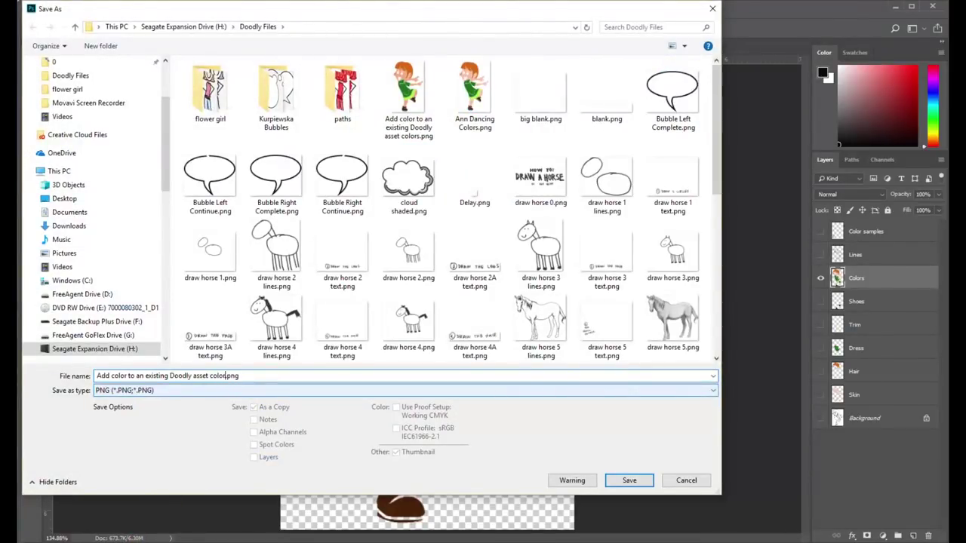
{"action": "key", "text": "Return"}
{"action": "key", "text": "Return"}
{"action": "left_click", "coordinate": [337, 239]}
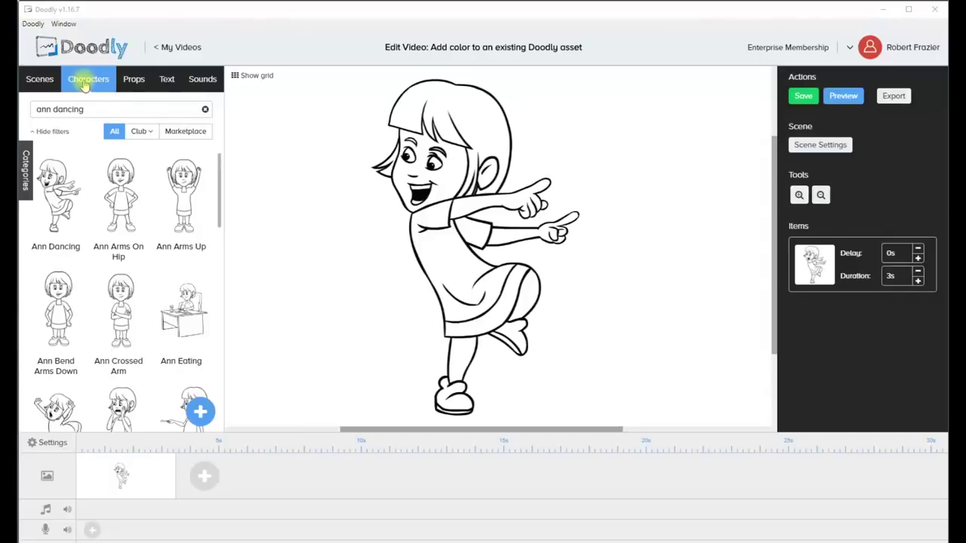
- In Doodly, add a new character from "Add color to an existing Doodly asset colors.png", titled "Ann dancing colors"
{"action": "left_click", "coordinate": [200, 412]}
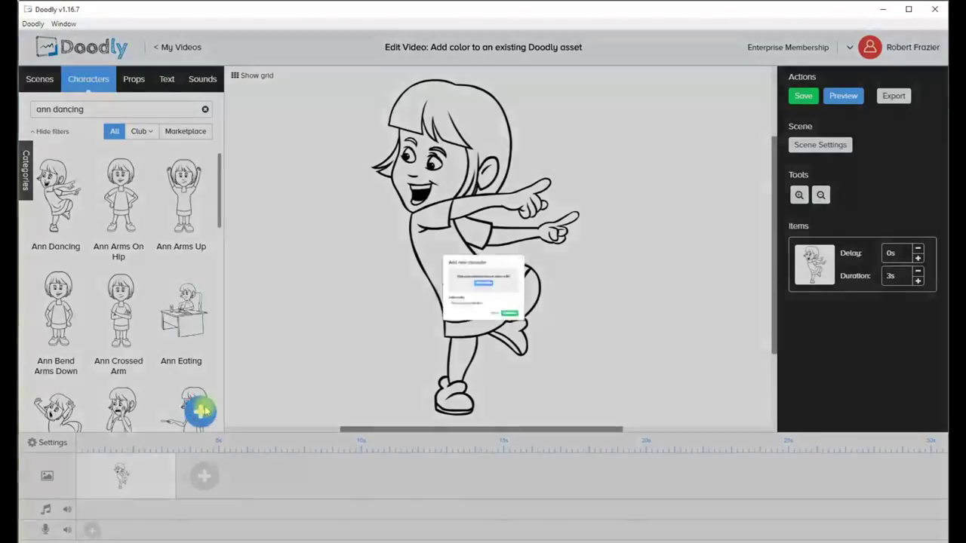
{"action": "left_click", "coordinate": [476, 279]}
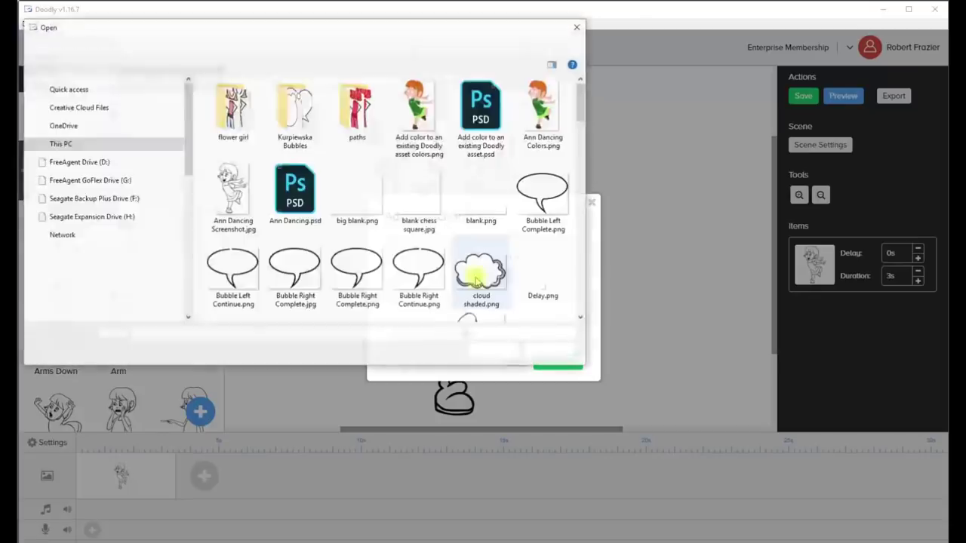
{"action": "left_click", "coordinate": [419, 127]}
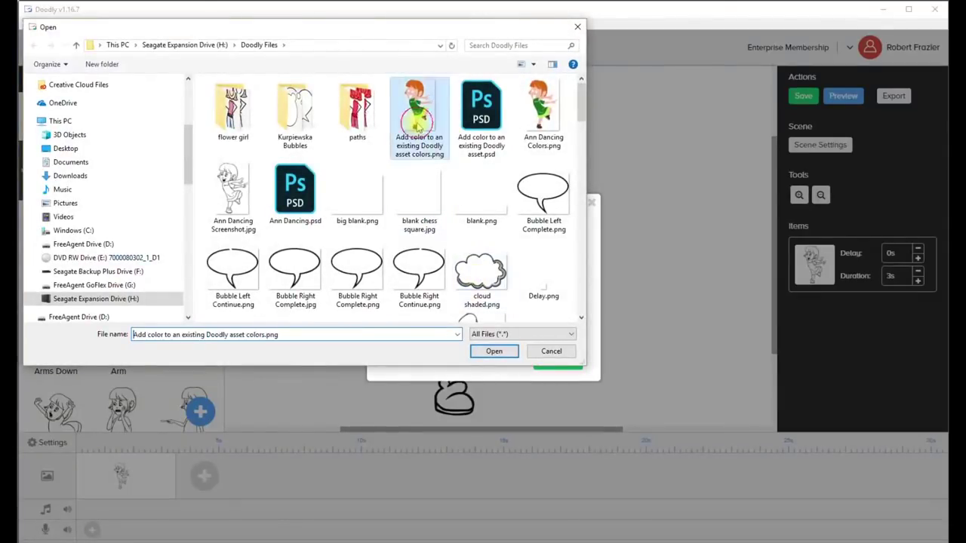
{"action": "left_click", "coordinate": [489, 352]}
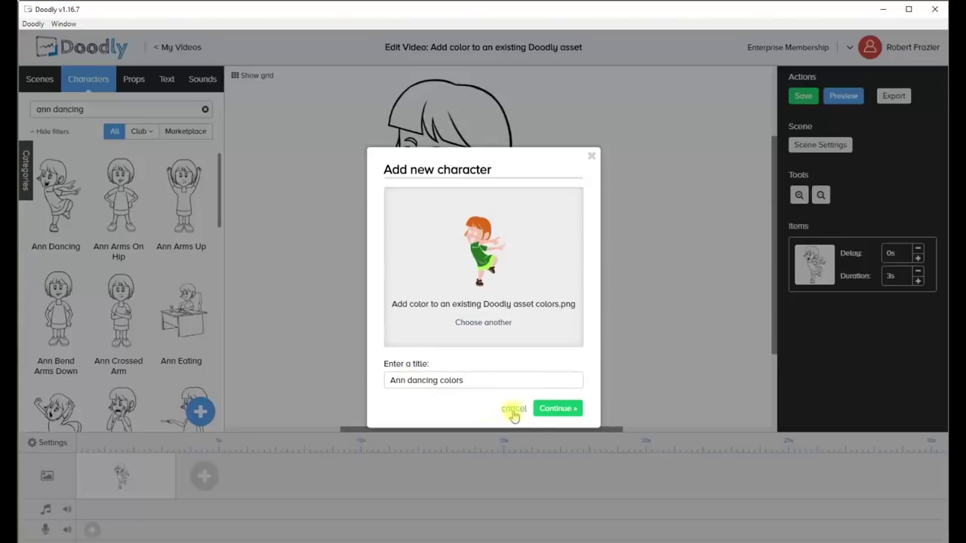
{"action": "left_click", "coordinate": [541, 411]}
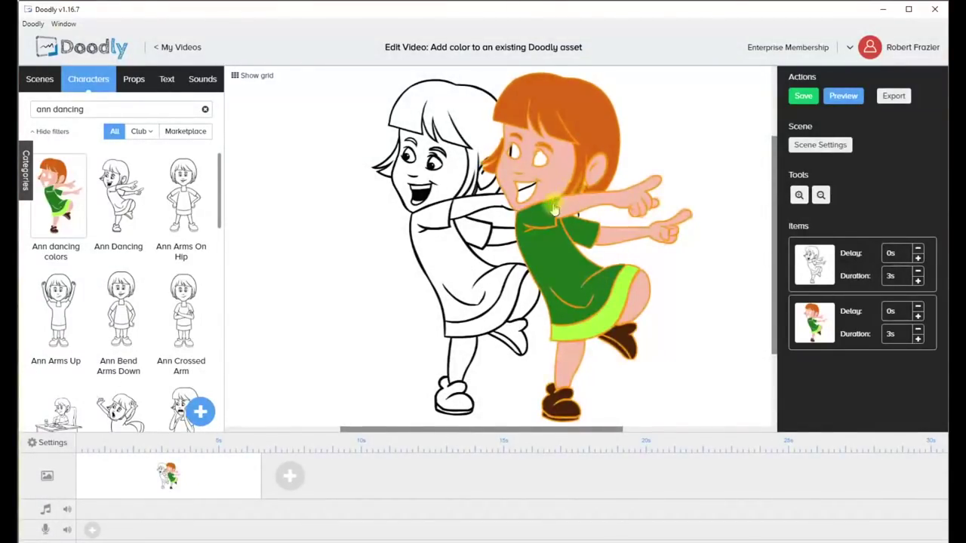
- Move the colored figure in the scene onto the black line drawing and enlarge it slightly to match the outline
{"action": "left_click", "coordinate": [548, 251]}
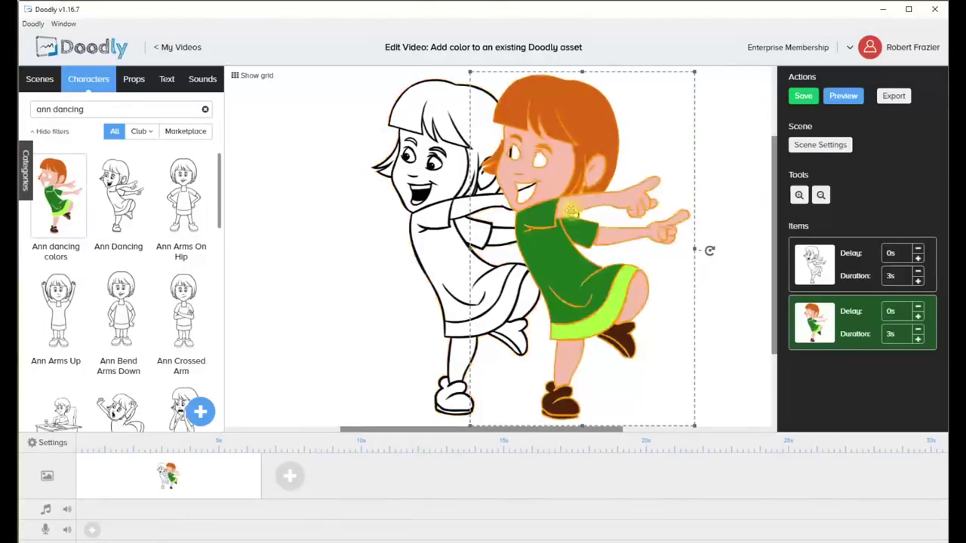
{"action": "left_click_drag", "start_coordinate": [559, 198], "coordinate": [454, 198]}
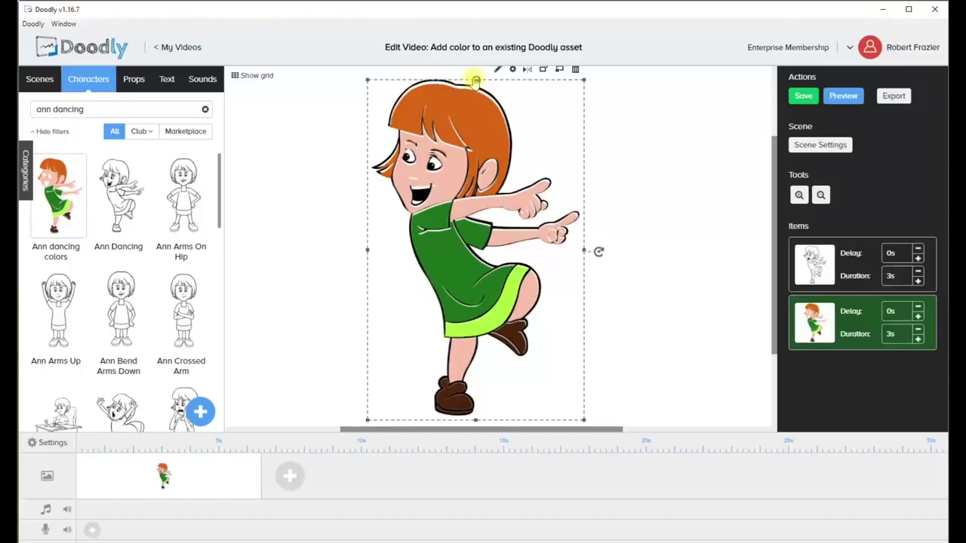
{"action": "left_click_drag", "start_coordinate": [475, 80], "coordinate": [476, 77]}
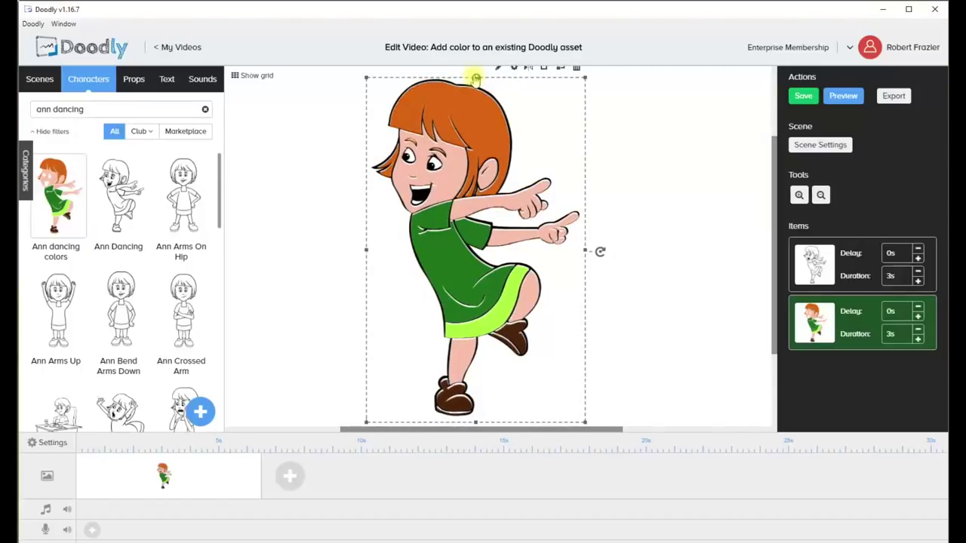
{"action": "left_click", "coordinate": [657, 371]}
{"action": "left_click", "coordinate": [456, 293]}
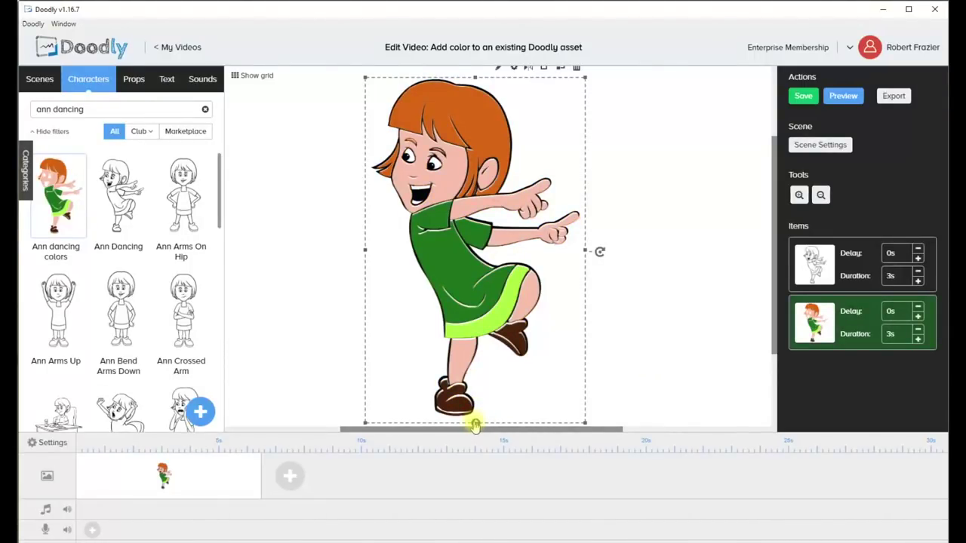
{"action": "left_click", "coordinate": [639, 317]}
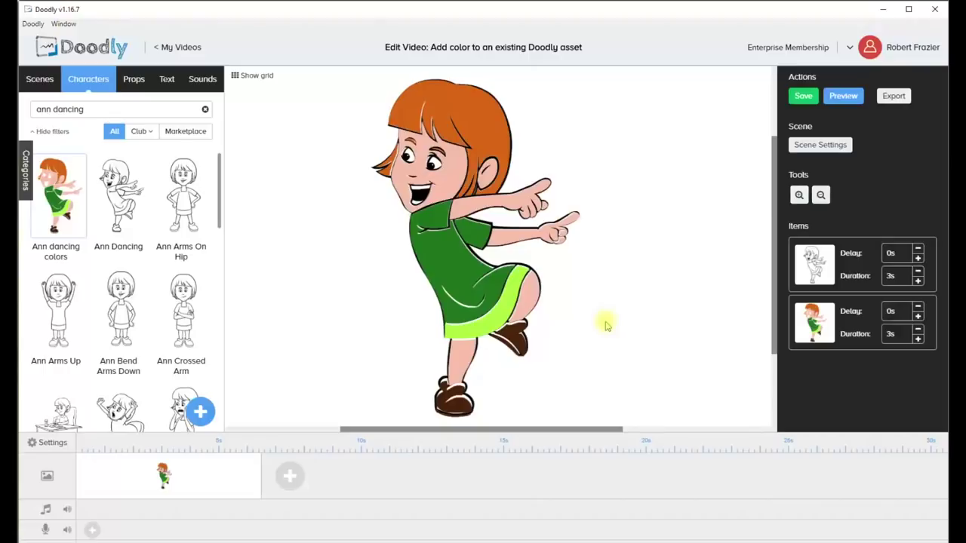
- Shrink the colored figure slightly to fit the line drawing and check the alignment from head to shoes
{"action": "left_click", "coordinate": [444, 270]}
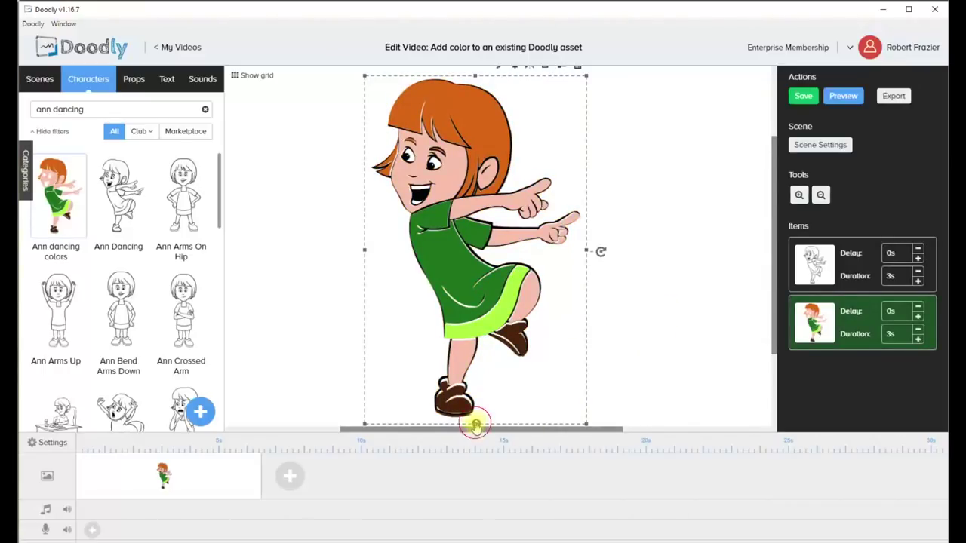
{"action": "left_click_drag", "start_coordinate": [475, 425], "coordinate": [477, 423]}
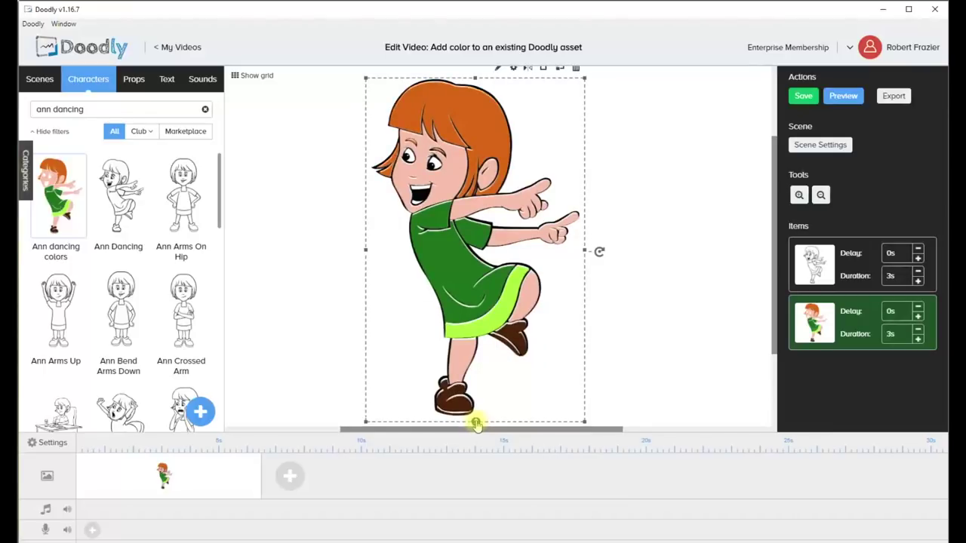
{"action": "left_click", "coordinate": [645, 372]}
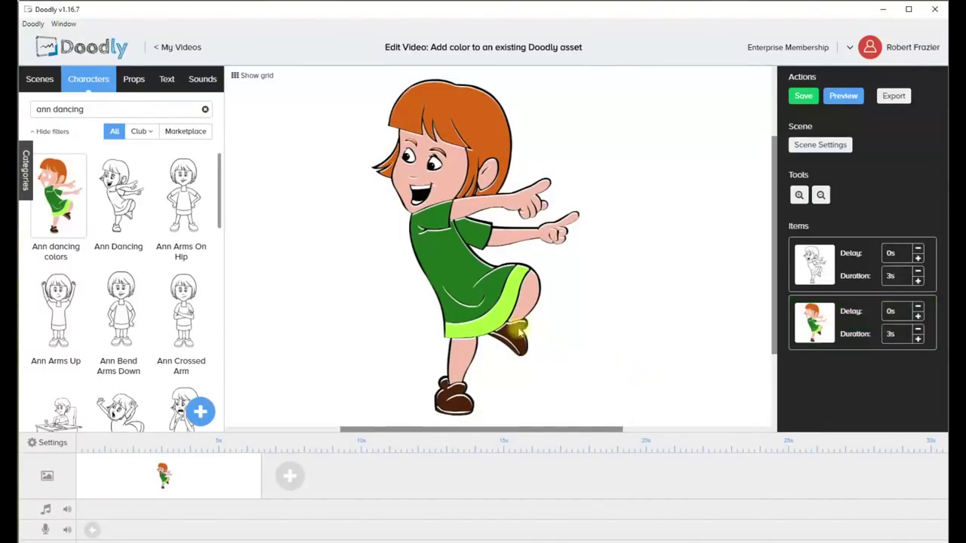
{"action": "left_click", "coordinate": [467, 308]}
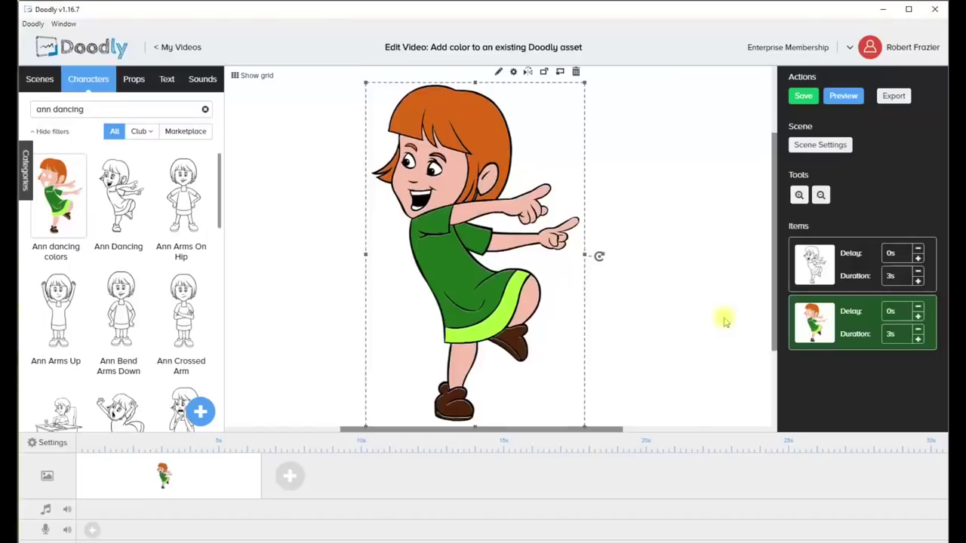
{"action": "scroll", "coordinate": [723, 321], "scroll_direction": "up", "scroll_amount": 1}
{"action": "scroll", "coordinate": [736, 321], "scroll_direction": "down", "scroll_amount": 5}
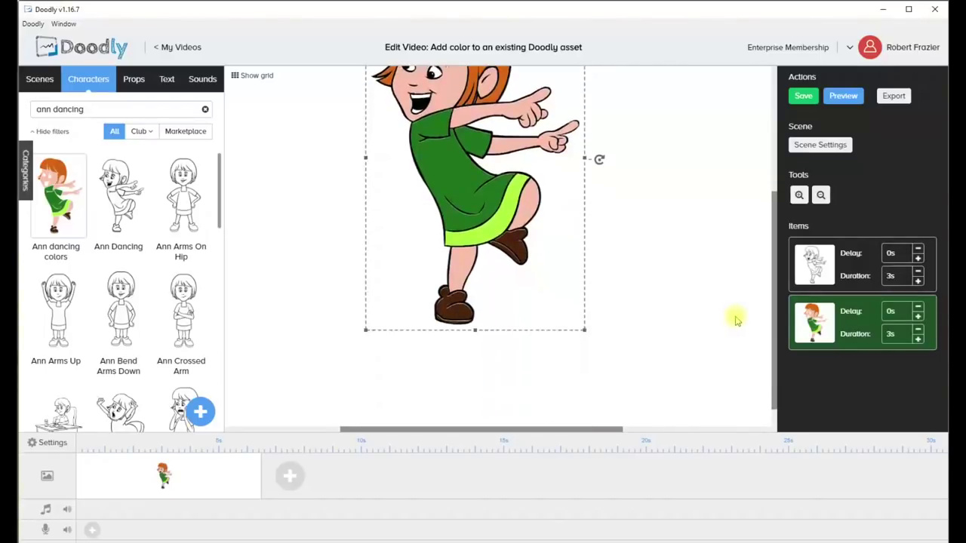
{"action": "left_click_drag", "start_coordinate": [776, 337], "coordinate": [773, 282]}
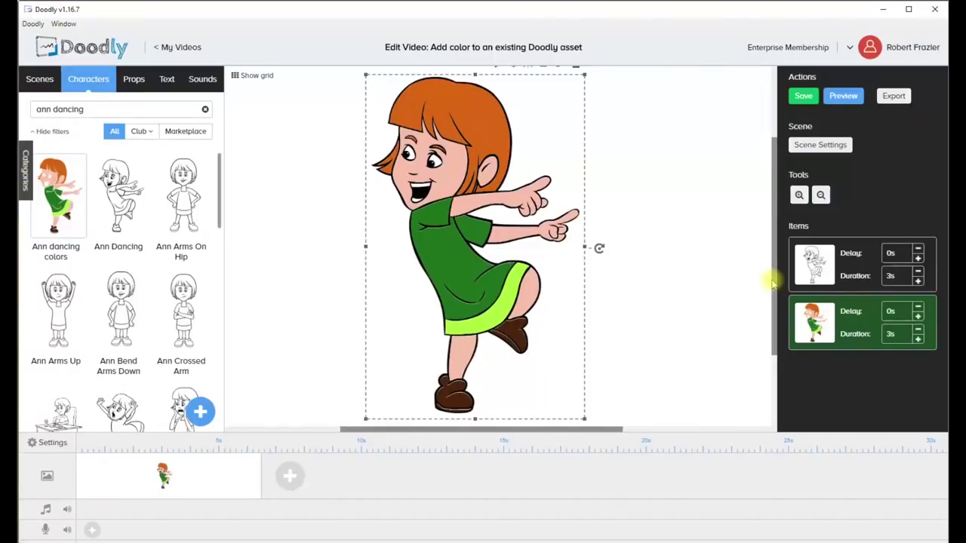
{"action": "left_click", "coordinate": [641, 294]}
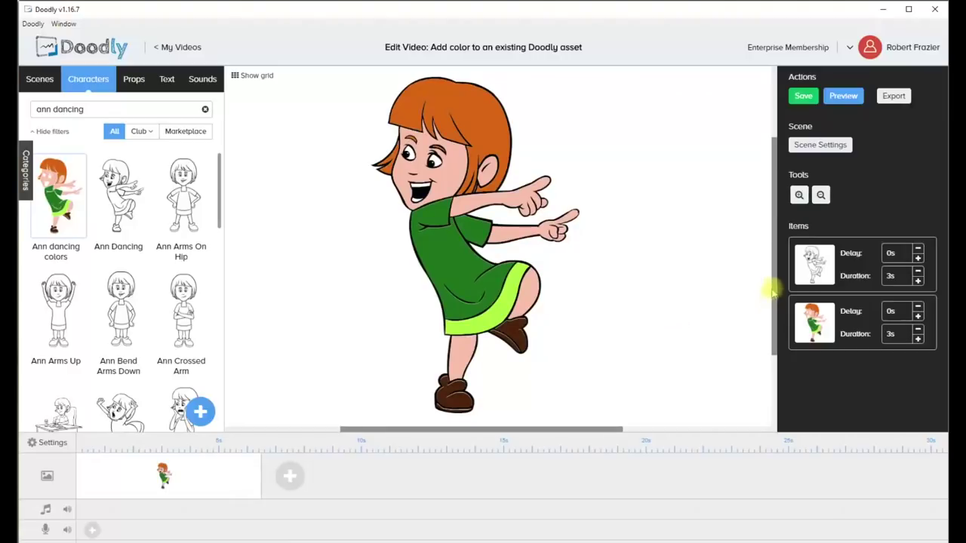
- Open the reveal paths of the placed Ann dancing colors figure for editing and enlarge the path size
{"action": "left_click", "coordinate": [814, 323]}
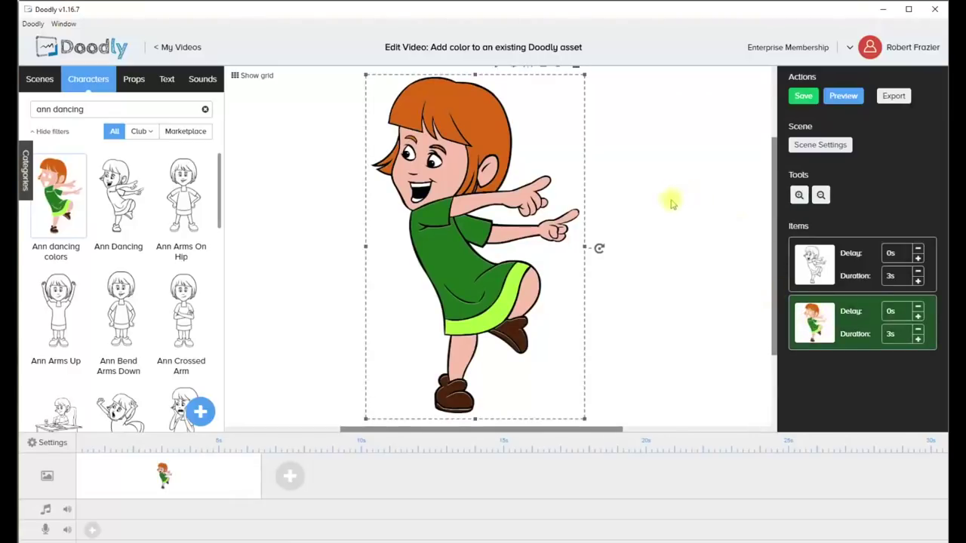
{"action": "left_click", "coordinate": [820, 194]}
{"action": "left_click", "coordinate": [820, 196]}
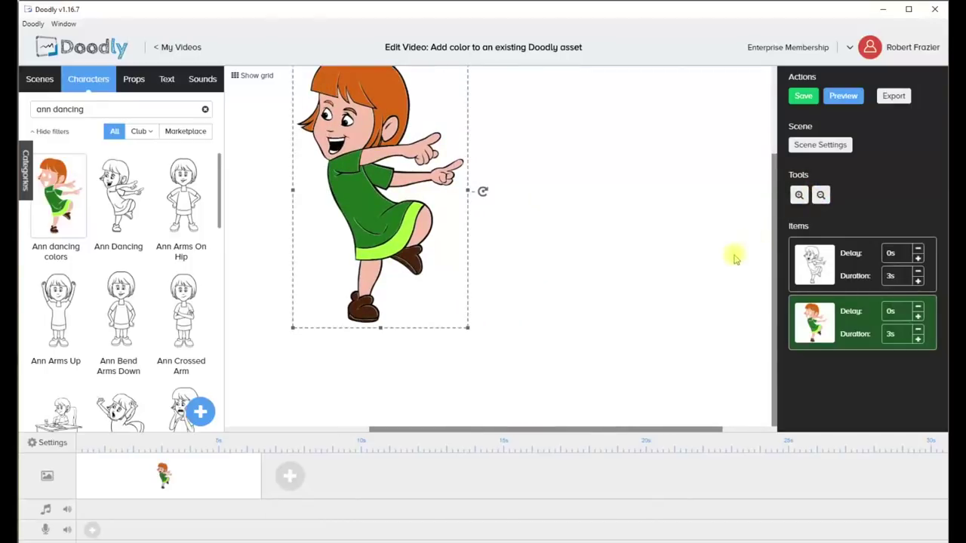
{"action": "left_click", "coordinate": [822, 196]}
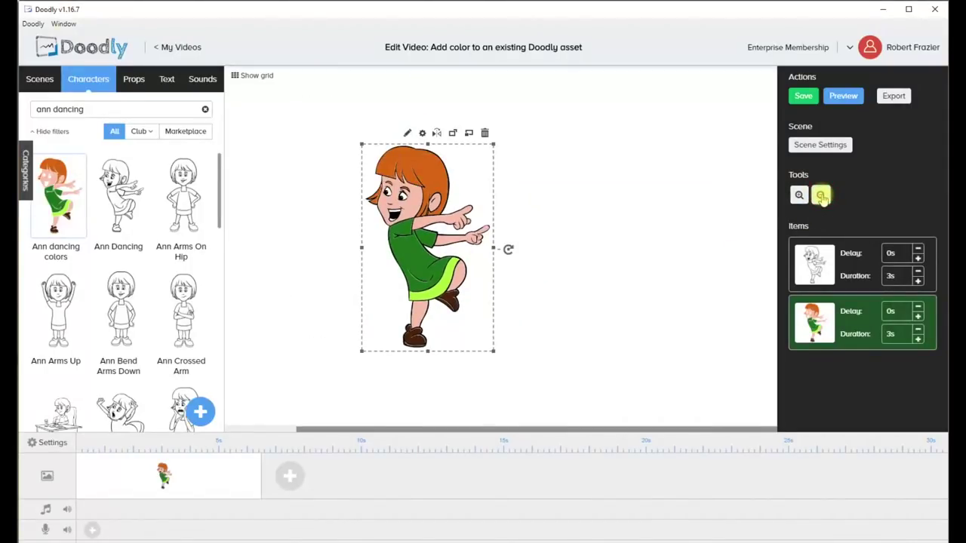
{"action": "left_click", "coordinate": [821, 195]}
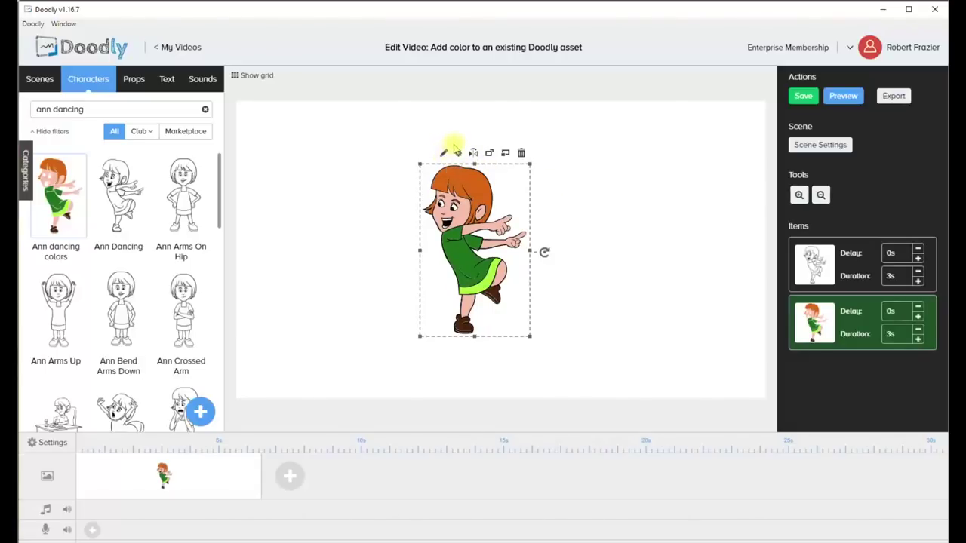
{"action": "left_click", "coordinate": [445, 154]}
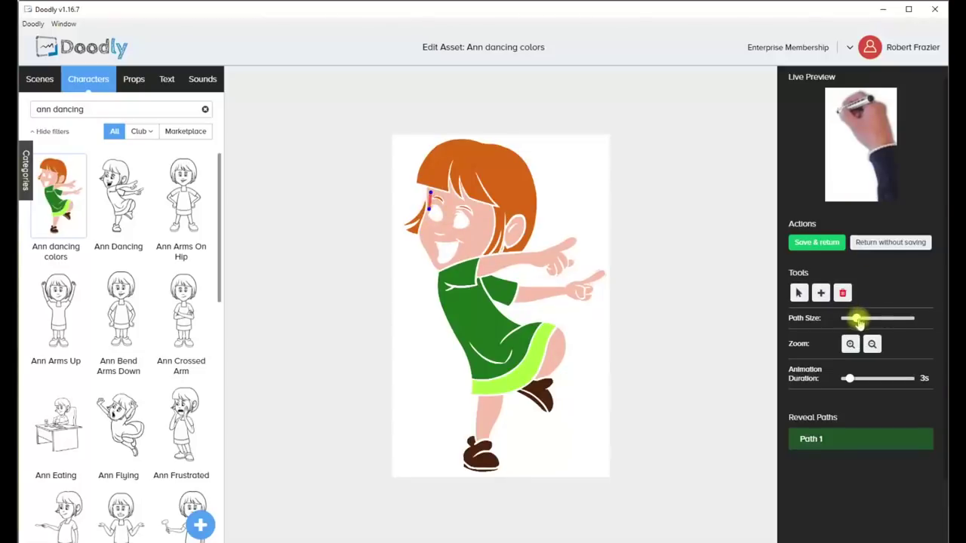
{"action": "left_click_drag", "start_coordinate": [853, 318], "coordinate": [862, 318]}
{"action": "left_click_drag", "start_coordinate": [428, 187], "coordinate": [425, 223]}
{"action": "left_click_drag", "start_coordinate": [863, 317], "coordinate": [870, 318]}
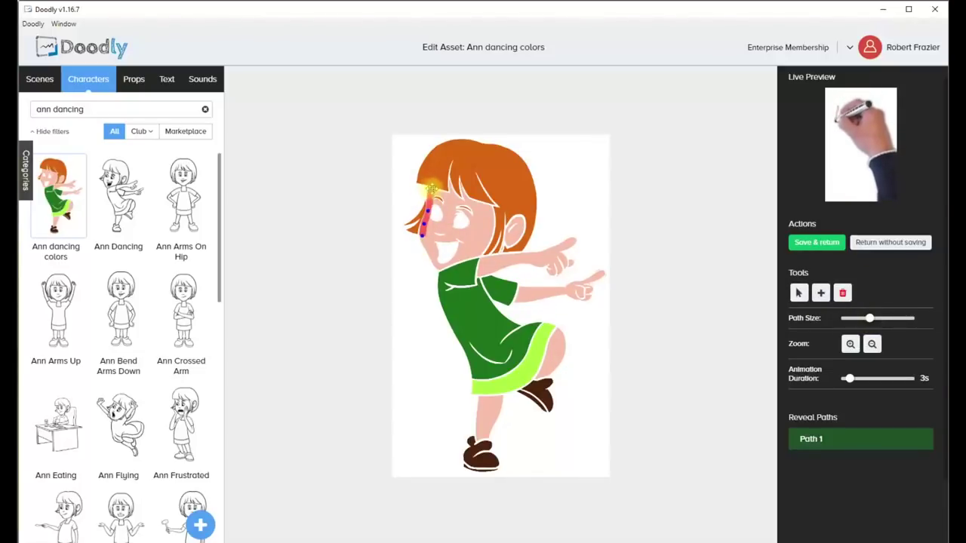
- Trace Path 1 along the face outline, from the fringe down around the chin and up the hair side to the forehead
{"action": "left_click_drag", "start_coordinate": [429, 189], "coordinate": [427, 249]}
{"action": "left_click", "coordinate": [427, 247]}
{"action": "left_click", "coordinate": [432, 258]}
{"action": "left_click", "coordinate": [437, 267]}
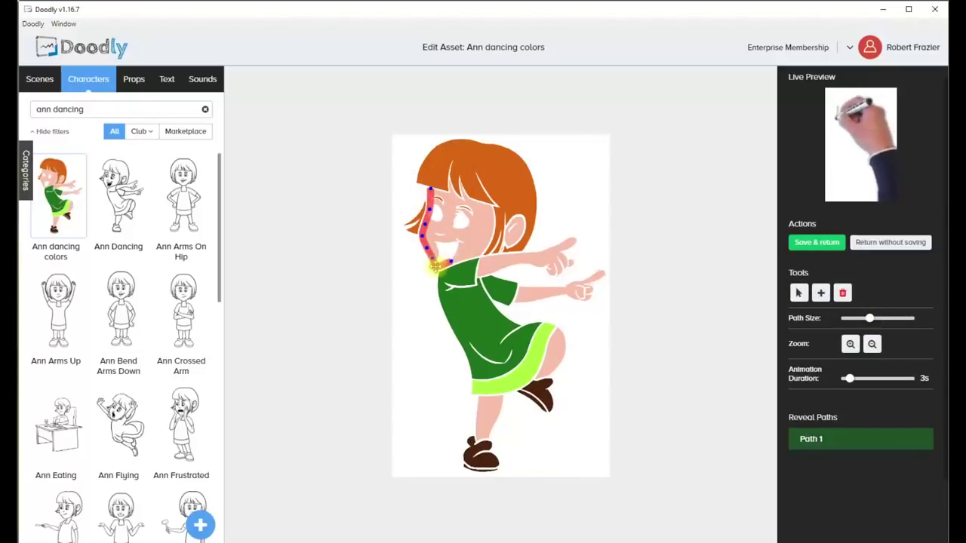
{"action": "left_click", "coordinate": [451, 261]}
{"action": "left_click", "coordinate": [466, 255]}
{"action": "left_click", "coordinate": [850, 344]}
{"action": "mouse_move", "coordinate": [424, 333]}
{"action": "left_mouse_down"}
{"action": "mouse_move", "coordinate": [480, 279]}
{"action": "mouse_move", "coordinate": [472, 223]}
{"action": "mouse_move", "coordinate": [427, 213]}
{"action": "left_mouse_up"}
{"action": "scroll", "coordinate": [848, 440], "scroll_direction": "down", "scroll_amount": 1}
- Add Path 2 with a smaller path size, tracing up the narrow skin gap between the fringe strands above the forehead
{"action": "left_click", "coordinate": [905, 526]}
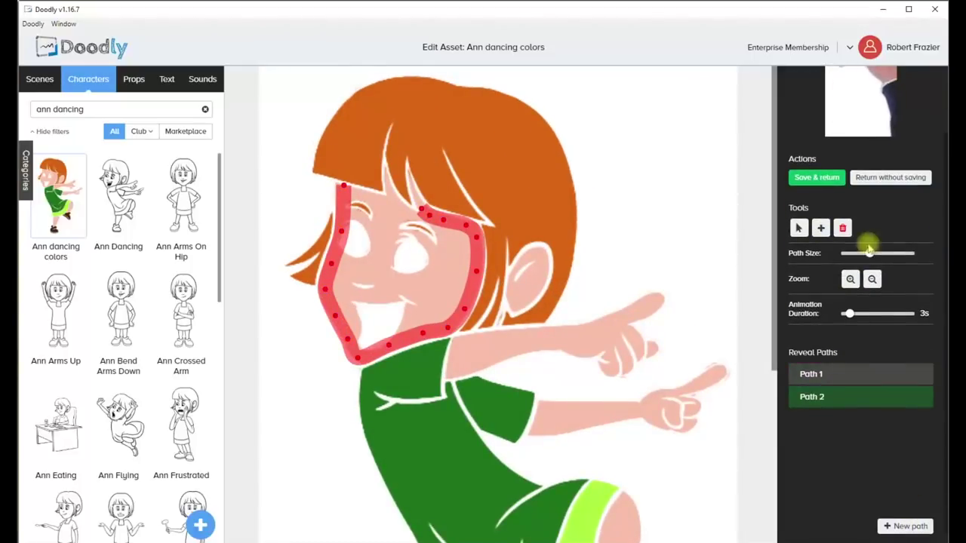
{"action": "left_click_drag", "start_coordinate": [869, 252], "coordinate": [850, 253]}
{"action": "left_click", "coordinate": [426, 209]}
{"action": "left_click", "coordinate": [416, 195]}
{"action": "left_click", "coordinate": [409, 173]}
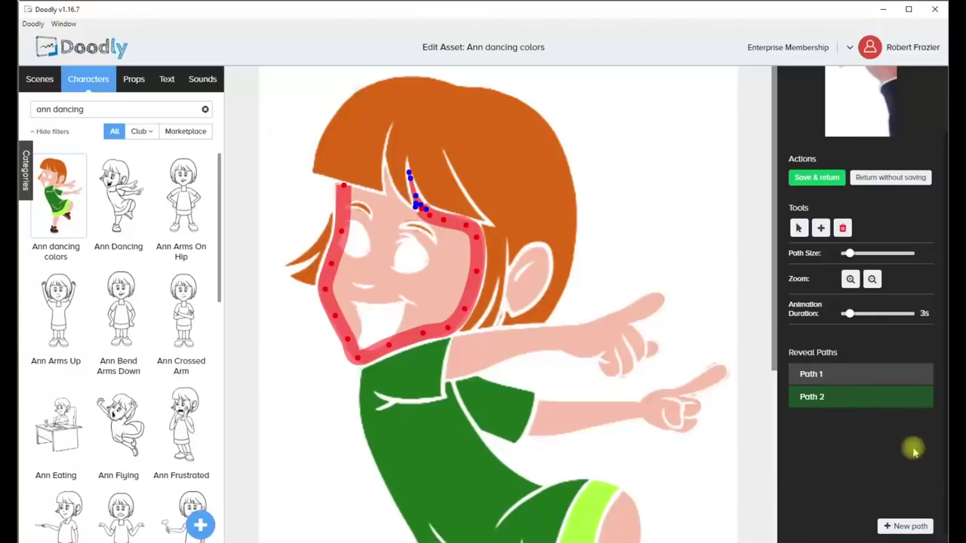
- Add Path 3 along the forehead's hair edge and a thinner Path 4 up the neighboring gap in the fringe
{"action": "left_click", "coordinate": [905, 526]}
{"action": "left_click", "coordinate": [420, 216]}
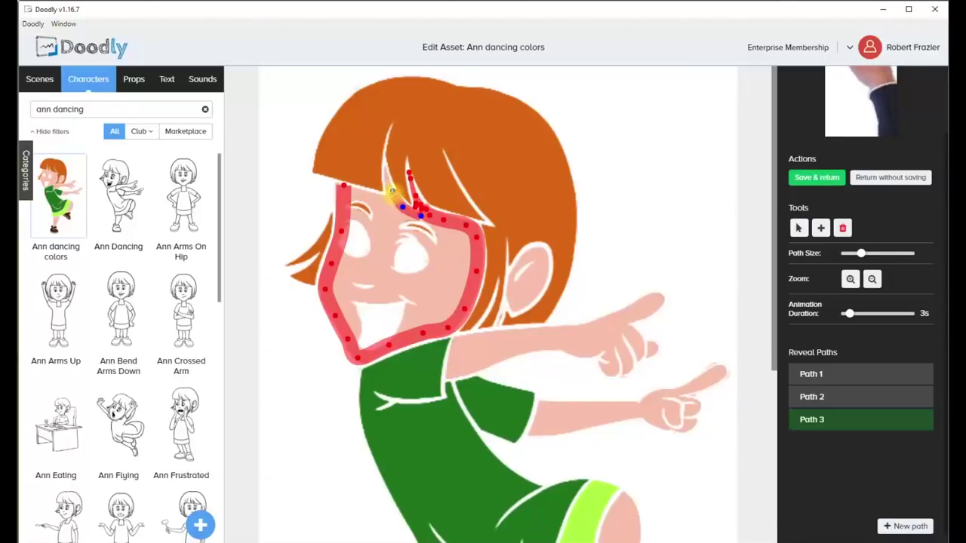
{"action": "left_click", "coordinate": [392, 191]}
{"action": "left_click", "coordinate": [905, 526]}
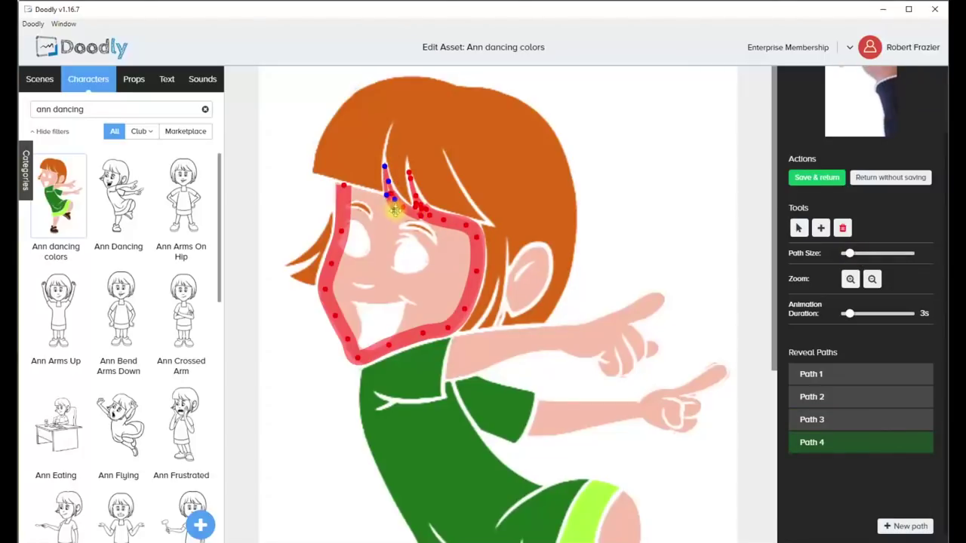
{"action": "right_click", "coordinate": [386, 184]}
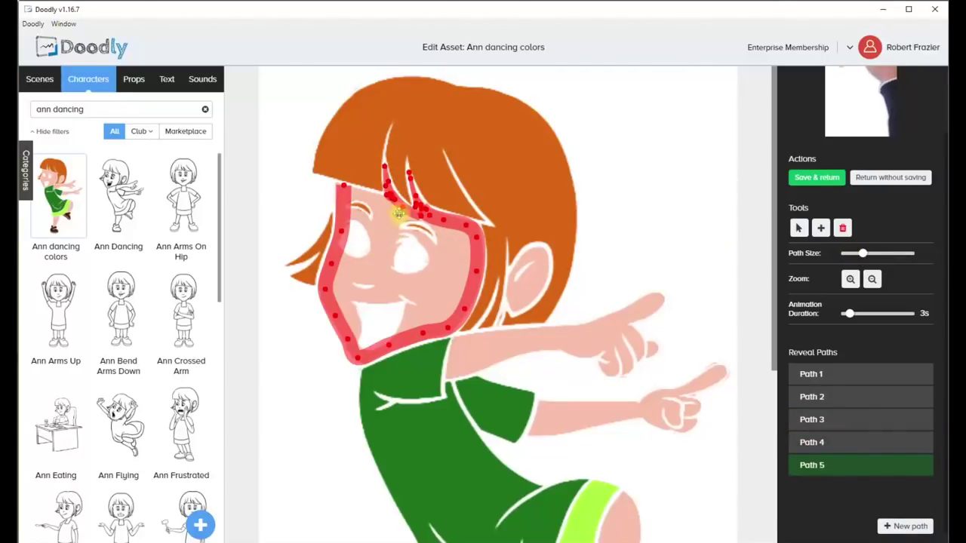
- Enlarge the path size slightly and lay Path 5 across the forehead skin, from the fringe's front corner over the brows
{"action": "left_click_drag", "start_coordinate": [865, 257], "coordinate": [870, 253]}
{"action": "left_click", "coordinate": [339, 185]}
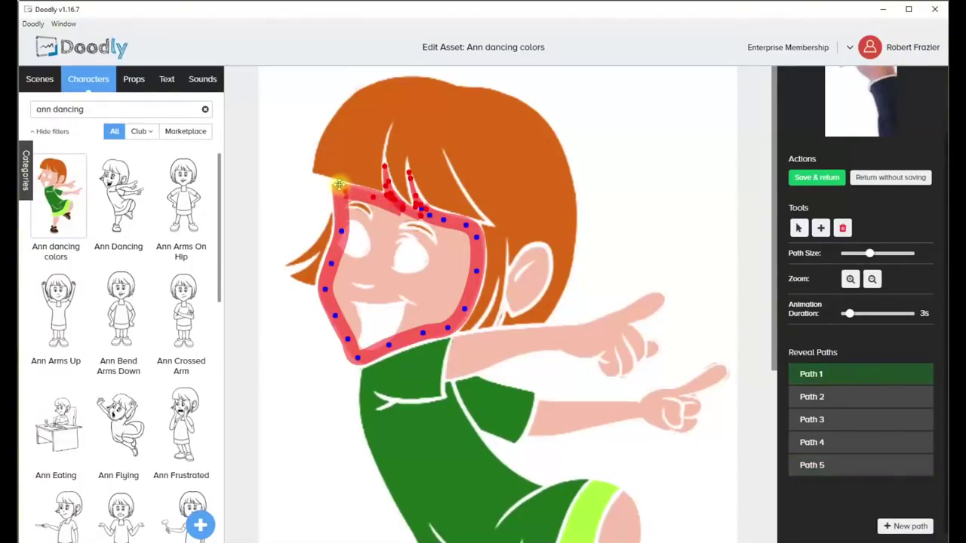
{"action": "left_click", "coordinate": [359, 229]}
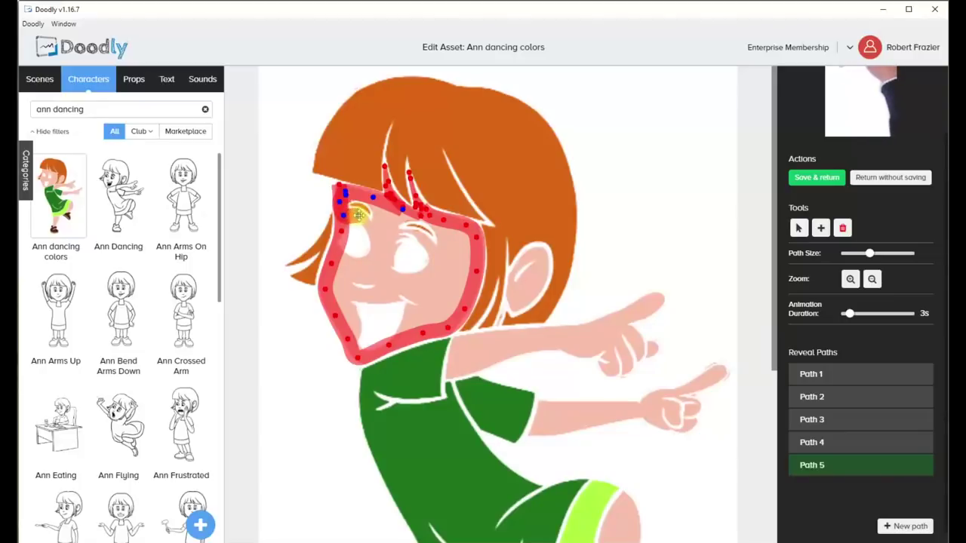
{"action": "left_click", "coordinate": [377, 227]}
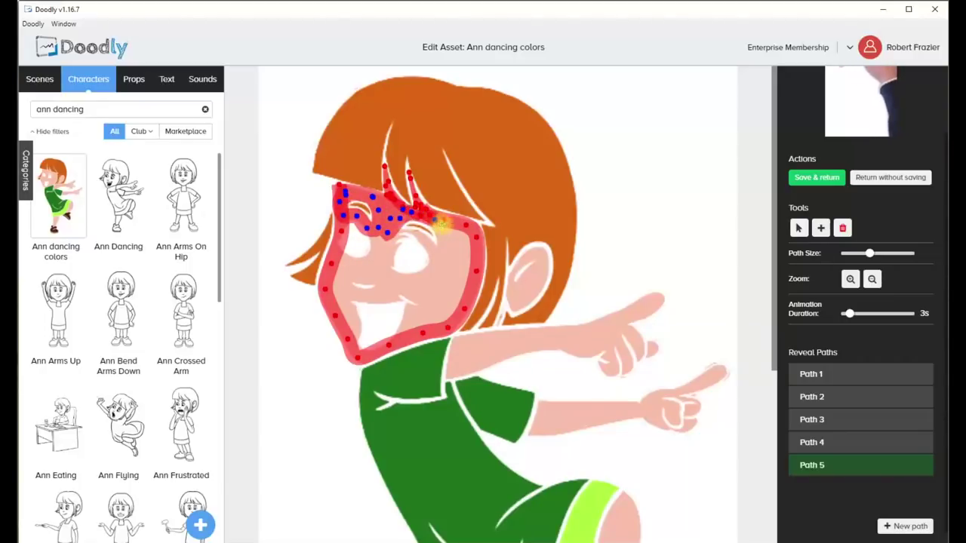
- Extend Path 5 around the inside of the face outline, past the cheek and chin, then back across the eyes and mouth
{"action": "left_click", "coordinate": [455, 299]}
{"action": "left_click", "coordinate": [441, 315]}
{"action": "left_click", "coordinate": [415, 318]}
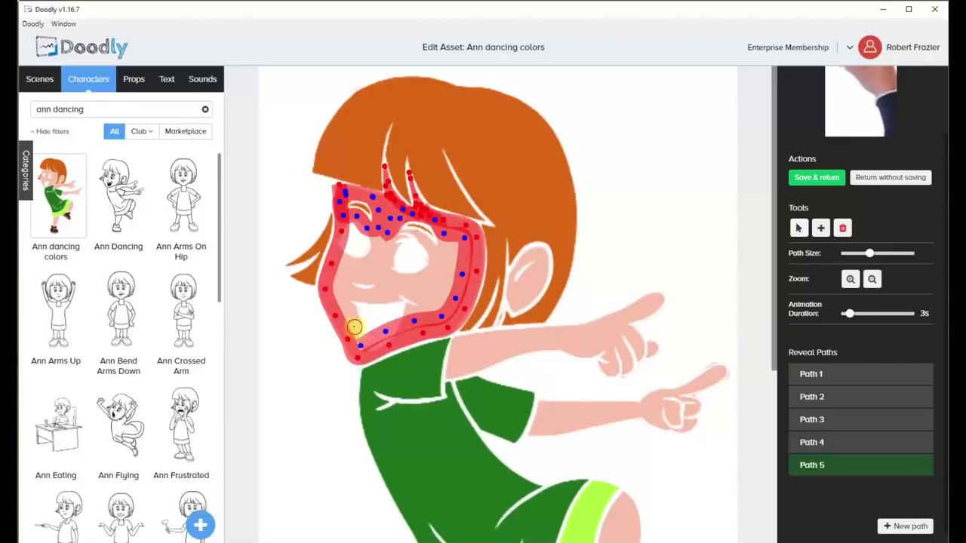
{"action": "left_click", "coordinate": [344, 267]}
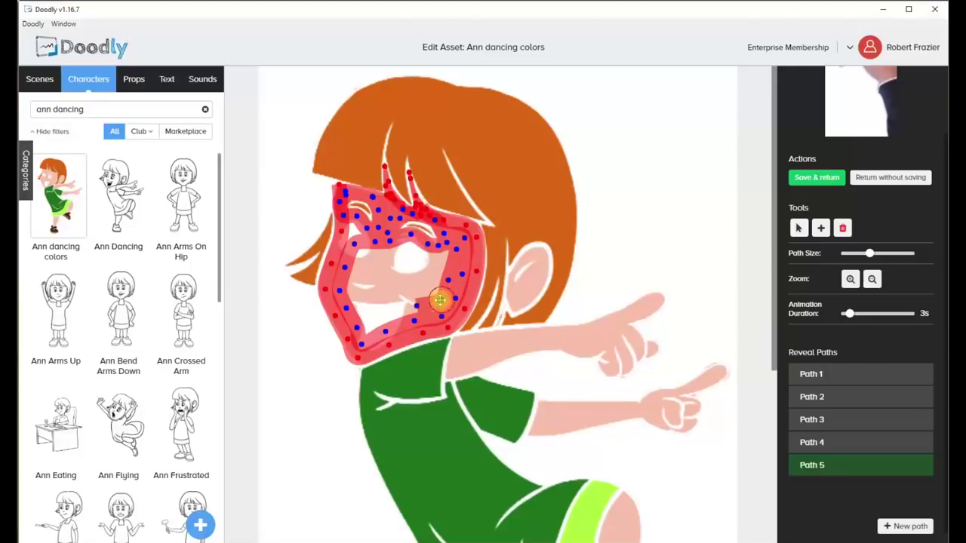
{"action": "left_click", "coordinate": [363, 304]}
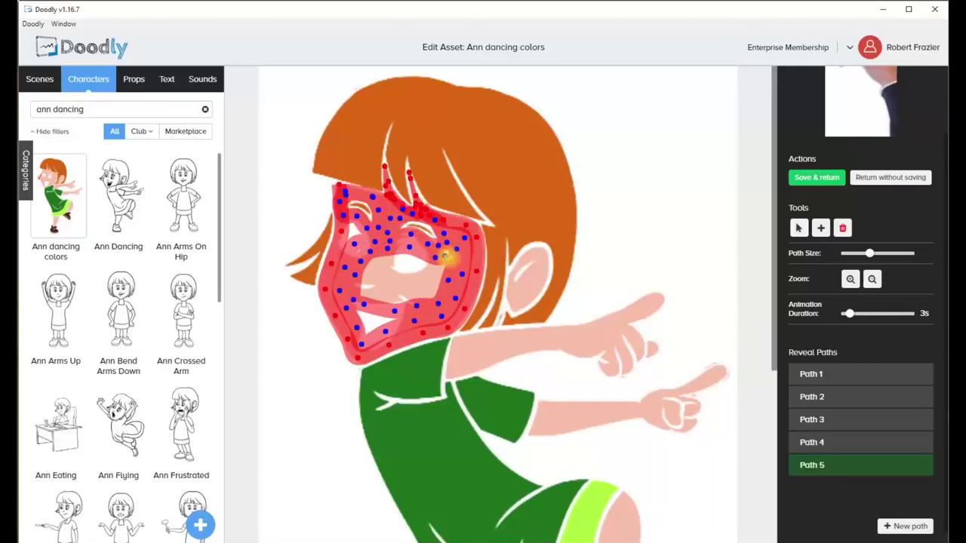
- Spiral Path 5 inward through the cheek and nose area to cover the remaining skin in the middle of the face
{"action": "left_click", "coordinate": [440, 272]}
{"action": "left_click", "coordinate": [433, 293]}
{"action": "left_click", "coordinate": [406, 295]}
{"action": "left_click", "coordinate": [366, 290]}
{"action": "left_click", "coordinate": [376, 263]}
{"action": "left_click", "coordinate": [400, 259]}
{"action": "left_click", "coordinate": [425, 265]}
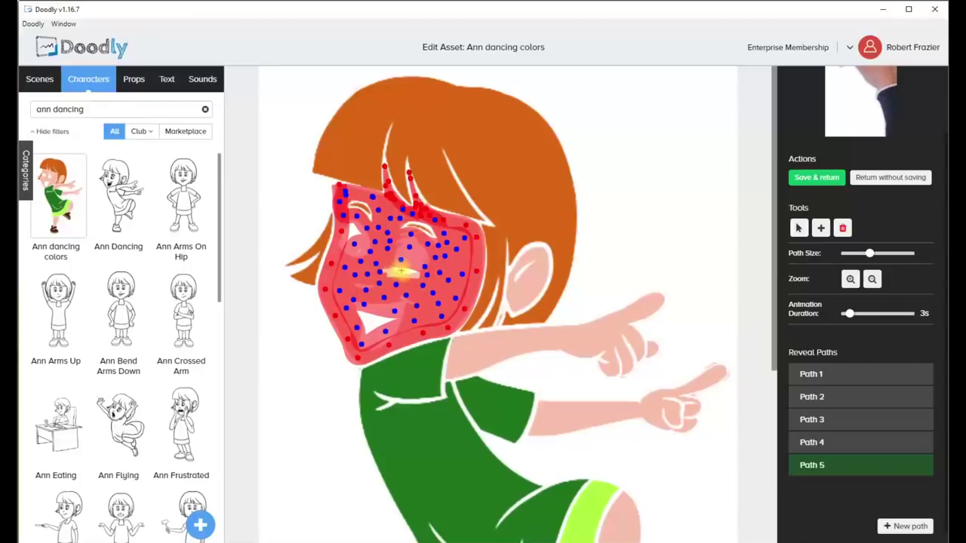
- Add Path 6 over the ear, tracing up its front edge, around the back and into the middle
{"action": "left_click", "coordinate": [905, 526]}
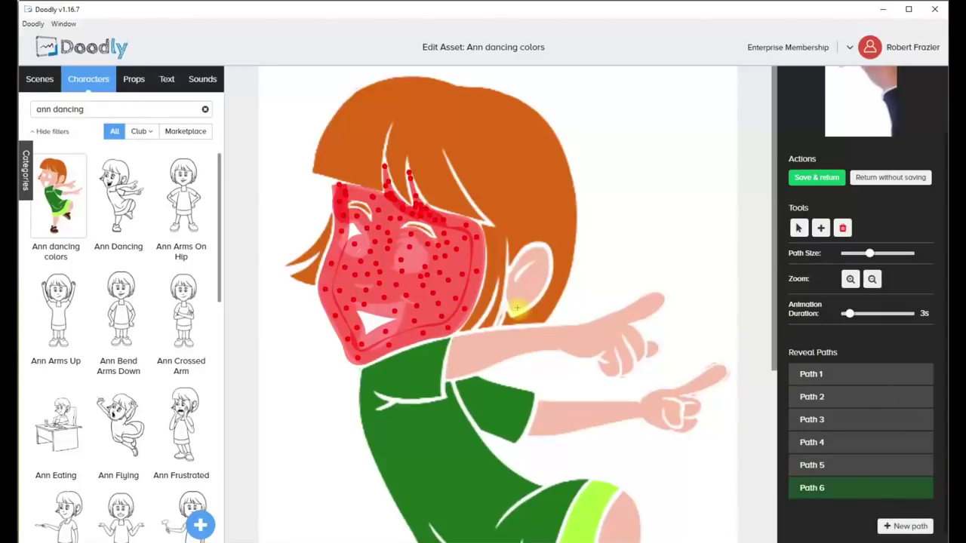
{"action": "left_click", "coordinate": [920, 490]}
{"action": "left_click", "coordinate": [528, 316]}
{"action": "left_click", "coordinate": [516, 304]}
{"action": "left_click", "coordinate": [514, 283]}
{"action": "left_click", "coordinate": [519, 266]}
{"action": "left_click", "coordinate": [535, 251]}
{"action": "left_click", "coordinate": [546, 262]}
{"action": "left_click", "coordinate": [543, 283]}
{"action": "left_click", "coordinate": [532, 294]}
{"action": "left_click", "coordinate": [523, 288]}
{"action": "left_click", "coordinate": [534, 267]}
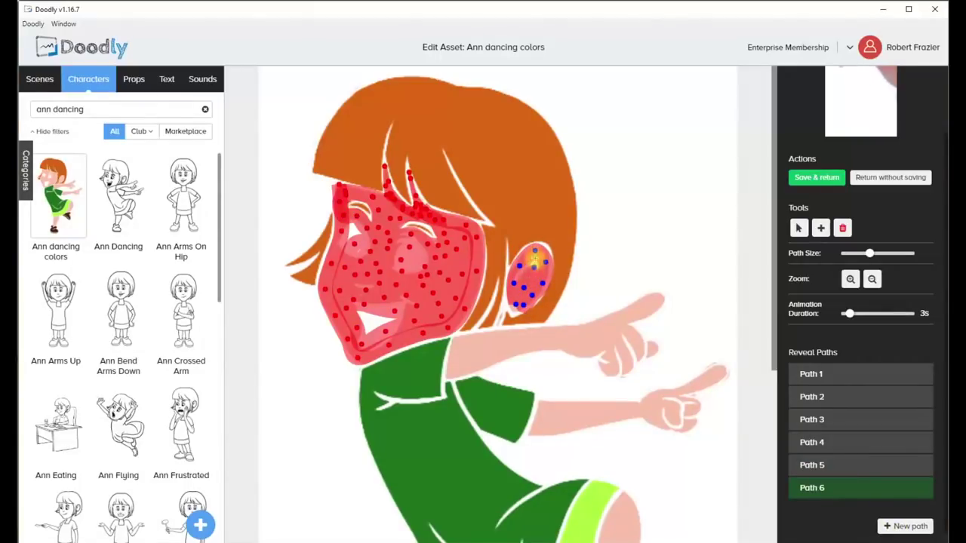
{"action": "left_click", "coordinate": [537, 258]}
- Add Path 7 with a larger path size, running along the upper arm's top edge, out the pointing finger and around the curled fingers
{"action": "scroll", "coordinate": [580, 305], "scroll_direction": "down", "scroll_amount": 2}
{"action": "left_click", "coordinate": [905, 526]}
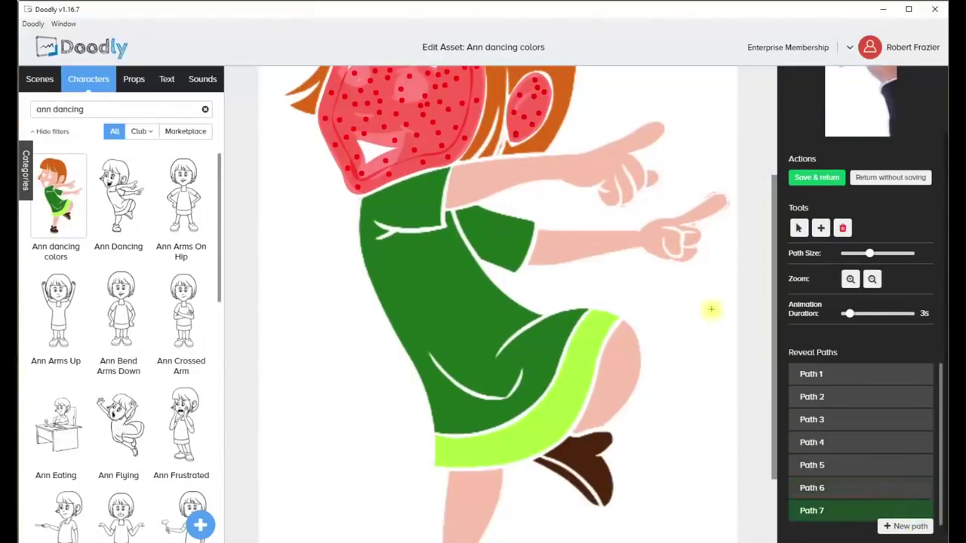
{"action": "left_click", "coordinate": [495, 165]}
{"action": "left_click", "coordinate": [453, 177]}
{"action": "left_click", "coordinate": [532, 165]}
{"action": "left_click", "coordinate": [563, 163]}
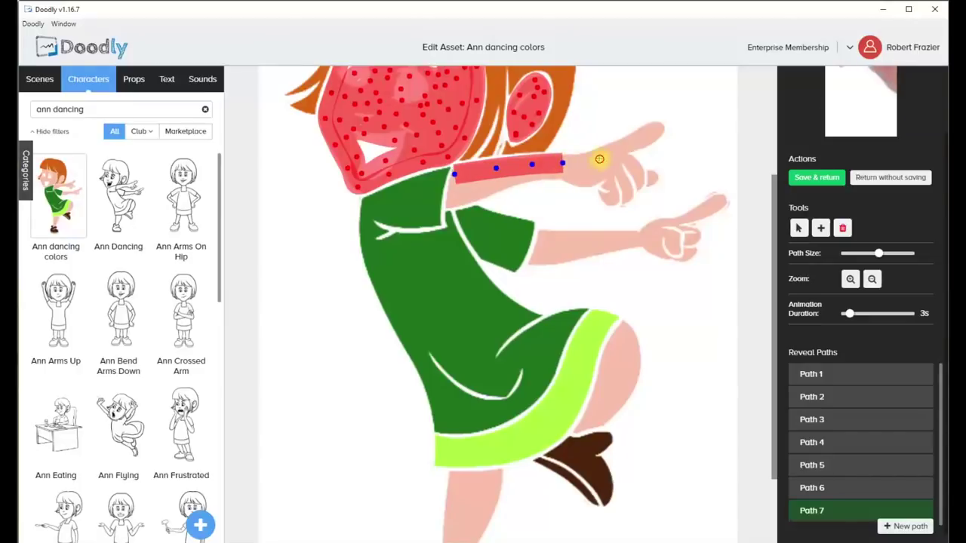
{"action": "left_click", "coordinate": [600, 158]}
{"action": "left_click", "coordinate": [622, 146]}
{"action": "left_click", "coordinate": [645, 134]}
{"action": "left_click", "coordinate": [663, 125]}
{"action": "left_click", "coordinate": [640, 147]}
{"action": "left_click", "coordinate": [617, 162]}
{"action": "left_click", "coordinate": [657, 177]}
{"action": "left_click", "coordinate": [612, 198]}
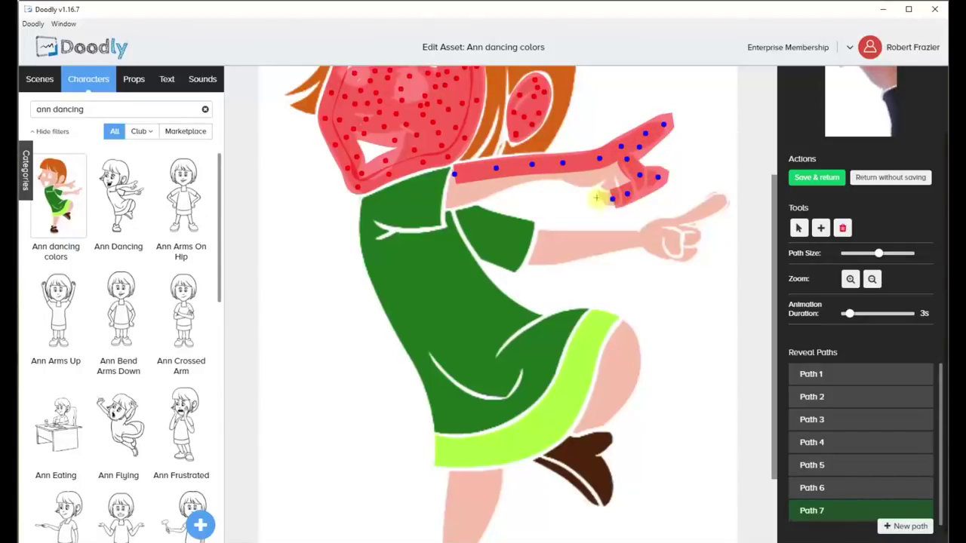
- Bring Path 7 back through the palm and along the upper arm's underside, filling in the skin beside the sleeve
{"action": "left_click", "coordinate": [615, 162]}
{"action": "left_click", "coordinate": [579, 178]}
{"action": "left_click", "coordinate": [558, 176]}
{"action": "left_click", "coordinate": [529, 179]}
{"action": "left_click", "coordinate": [493, 184]}
{"action": "left_click", "coordinate": [473, 194]}
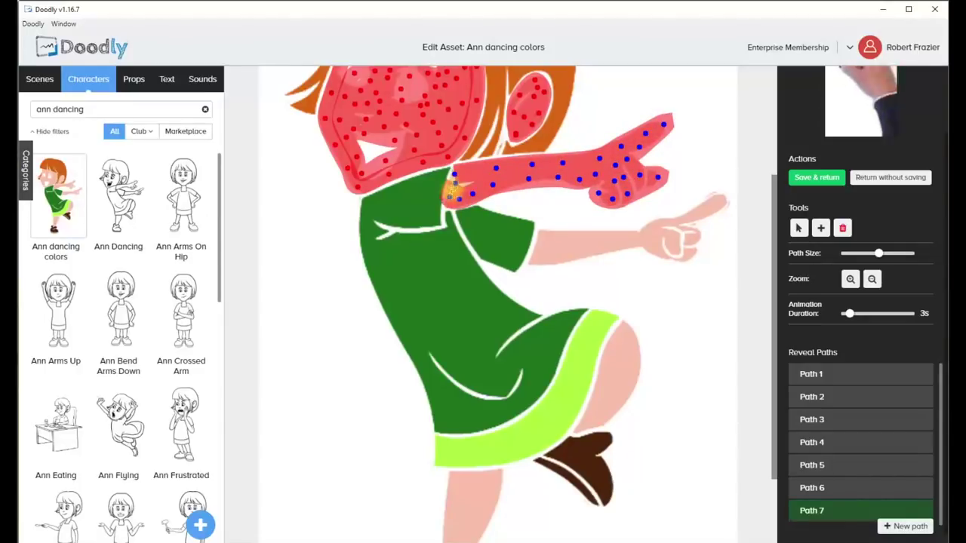
{"action": "left_click", "coordinate": [454, 183]}
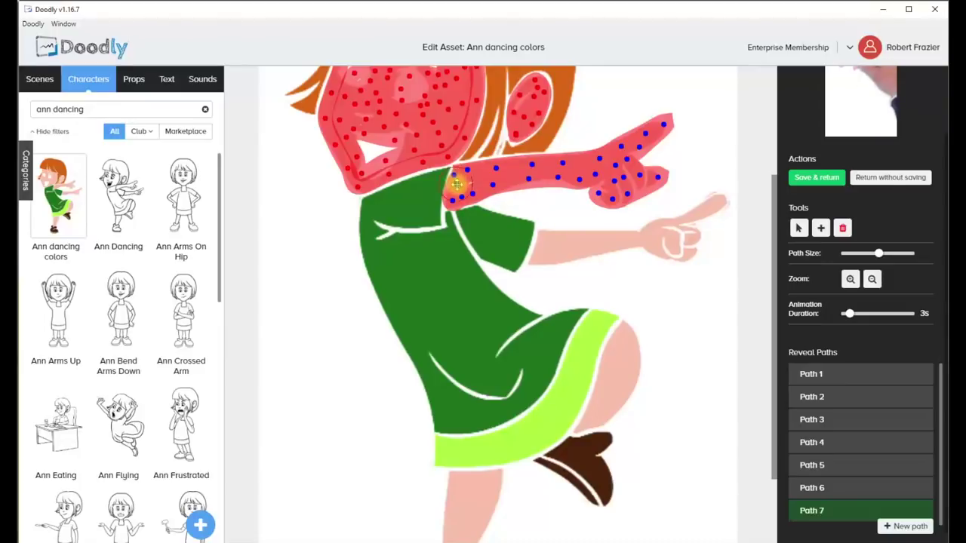
{"action": "left_click", "coordinate": [462, 195]}
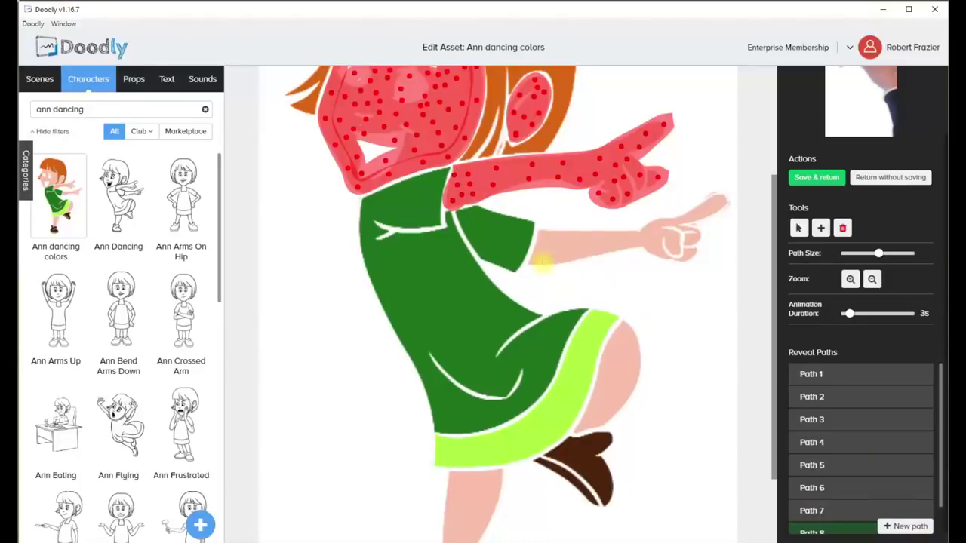
- Cover the lower arm with Path 8, from the sleeve cuff to the pointing fingertip, around the fist and back along the underside
{"action": "left_click", "coordinate": [556, 237]}
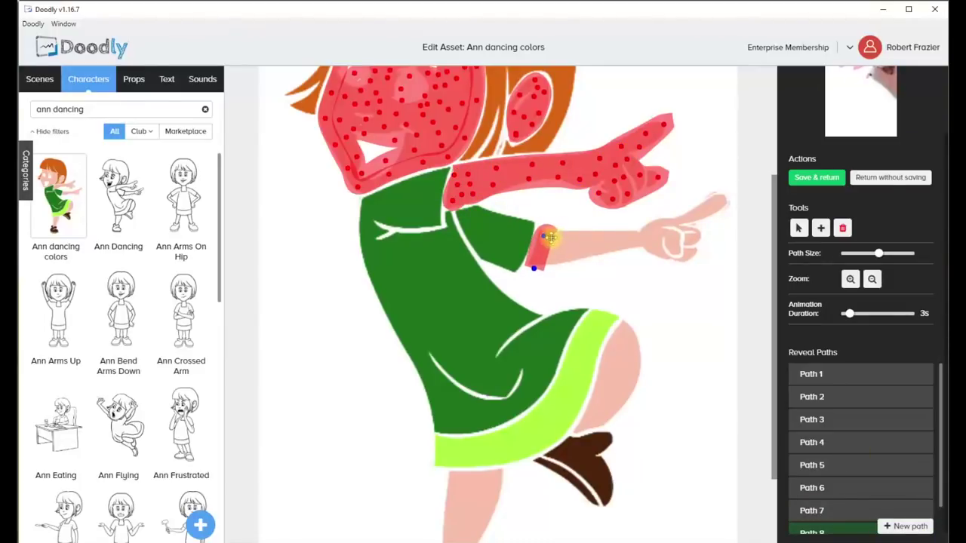
{"action": "left_click", "coordinate": [595, 234]}
{"action": "left_click", "coordinate": [637, 236]}
{"action": "left_click", "coordinate": [671, 221]}
{"action": "left_click", "coordinate": [711, 209]}
{"action": "left_click", "coordinate": [728, 197]}
{"action": "left_click", "coordinate": [683, 237]}
{"action": "scroll", "coordinate": [694, 234], "scroll_direction": "down", "scroll_amount": 1}
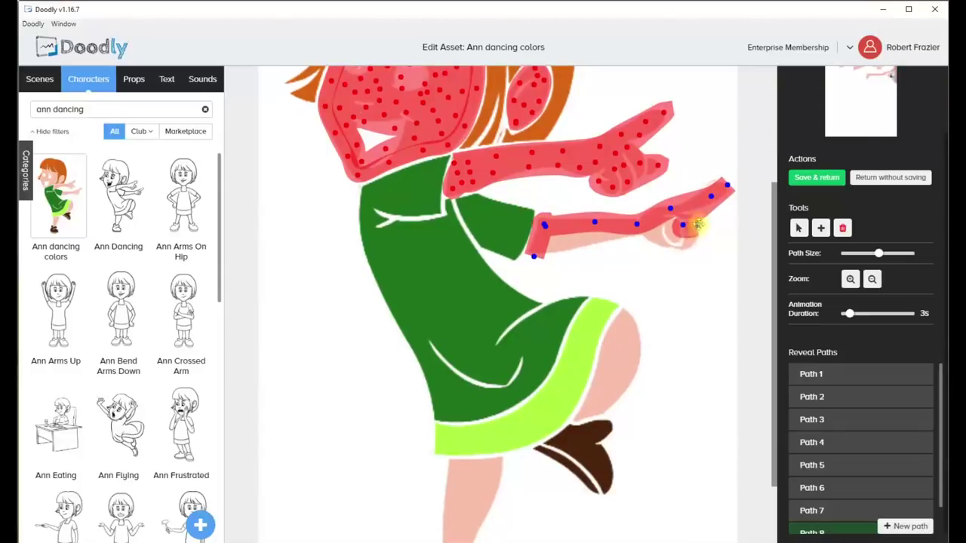
{"action": "mouse_move", "coordinate": [698, 224]}
{"action": "left_mouse_down"}
{"action": "mouse_move", "coordinate": [671, 244]}
{"action": "mouse_move", "coordinate": [668, 234]}
{"action": "mouse_move", "coordinate": [537, 245]}
{"action": "left_mouse_up"}
- Cover the raised leg with Path 9, reducing the path size and running down the outer edge, up beside the hem and through the middle
{"action": "scroll", "coordinate": [714, 465], "scroll_direction": "down", "scroll_amount": 3}
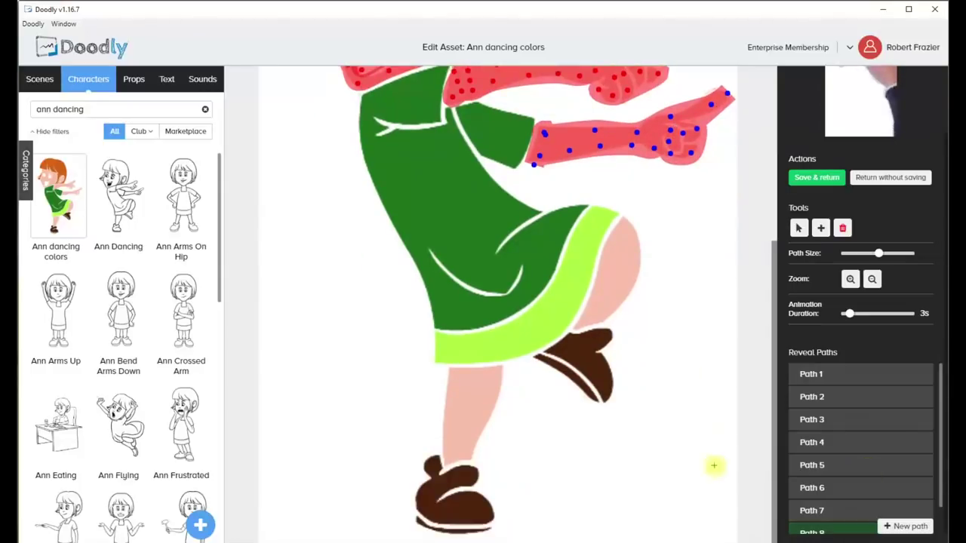
{"action": "left_click", "coordinate": [623, 224]}
{"action": "mouse_move", "coordinate": [624, 229]}
{"action": "left_mouse_down"}
{"action": "mouse_move", "coordinate": [614, 300]}
{"action": "mouse_move", "coordinate": [585, 321]}
{"action": "left_mouse_up"}
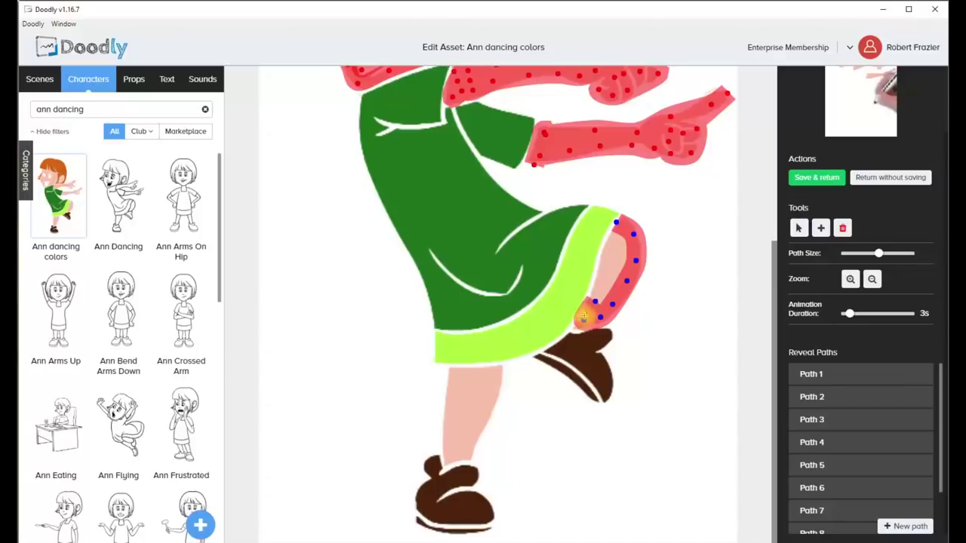
{"action": "left_click", "coordinate": [871, 254]}
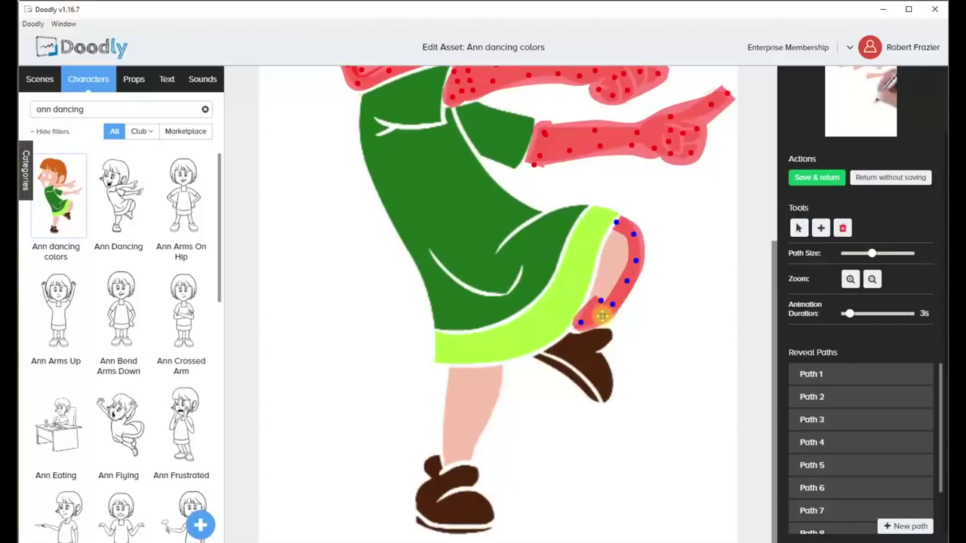
{"action": "left_click", "coordinate": [603, 274]}
{"action": "left_click", "coordinate": [610, 251]}
{"action": "left_click", "coordinate": [617, 234]}
{"action": "left_click", "coordinate": [627, 246]}
{"action": "left_click", "coordinate": [620, 265]}
{"action": "left_click", "coordinate": [598, 308]}
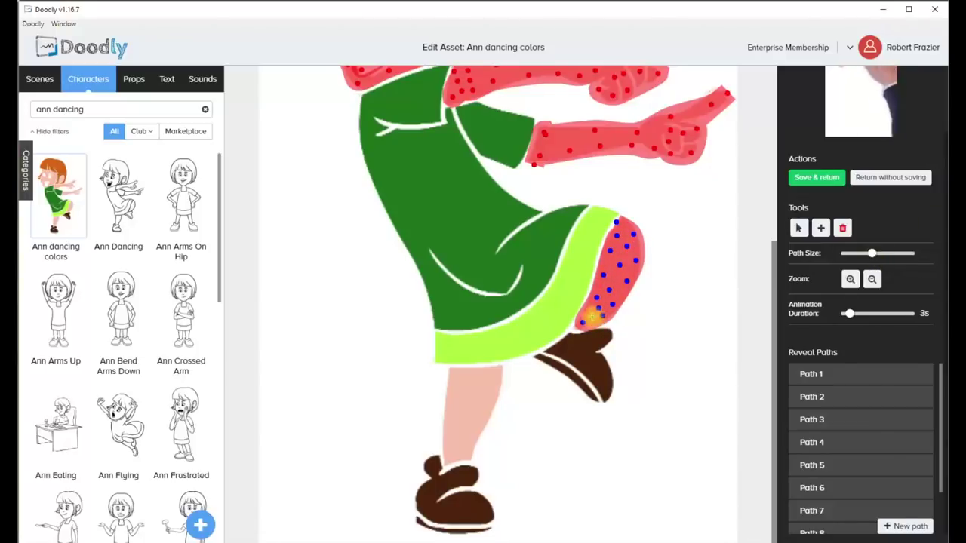
- Add Path 10 over the standing leg with a larger path size, covering the skin between the hem and the shoe
{"action": "left_click", "coordinate": [905, 526]}
{"action": "mouse_move", "coordinate": [476, 378]}
{"action": "left_mouse_down"}
{"action": "mouse_move", "coordinate": [504, 376]}
{"action": "mouse_move", "coordinate": [464, 453]}
{"action": "left_mouse_up"}
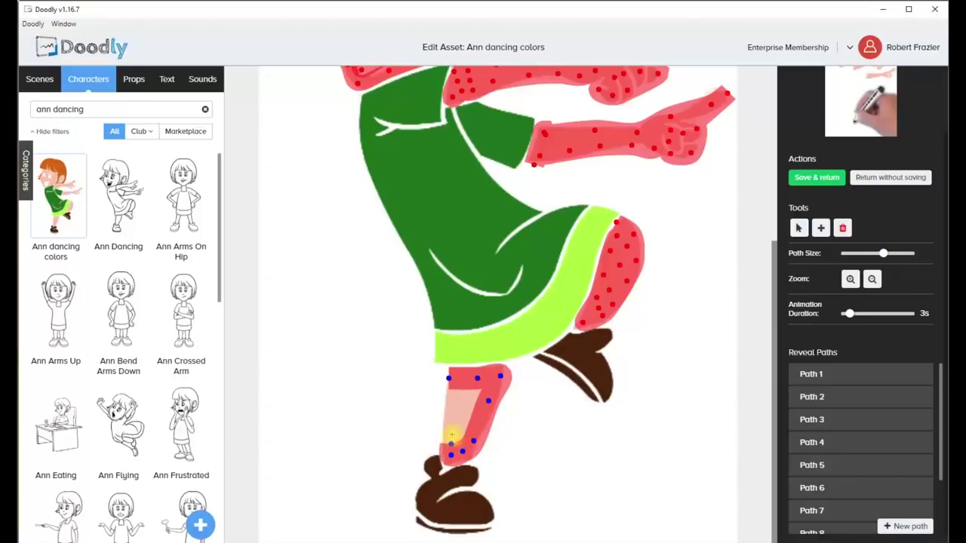
{"action": "left_click", "coordinate": [457, 395]}
{"action": "left_click", "coordinate": [479, 393]}
{"action": "left_click", "coordinate": [461, 437]}
- Add Path 11 along the hair's upper outline from the crown to the fringe tip, plus a parallel path just inside it
{"action": "scroll", "coordinate": [837, 483], "scroll_direction": "up", "scroll_amount": 1}
{"action": "scroll", "coordinate": [837, 483], "scroll_direction": "down", "scroll_amount": 3}
{"action": "left_click_drag", "start_coordinate": [775, 368], "coordinate": [777, 192]}
{"action": "left_click", "coordinate": [453, 92]}
{"action": "left_click", "coordinate": [421, 85]}
{"action": "left_click", "coordinate": [383, 89]}
{"action": "left_click", "coordinate": [345, 113]}
{"action": "left_click", "coordinate": [328, 146]}
{"action": "left_click", "coordinate": [320, 170]}
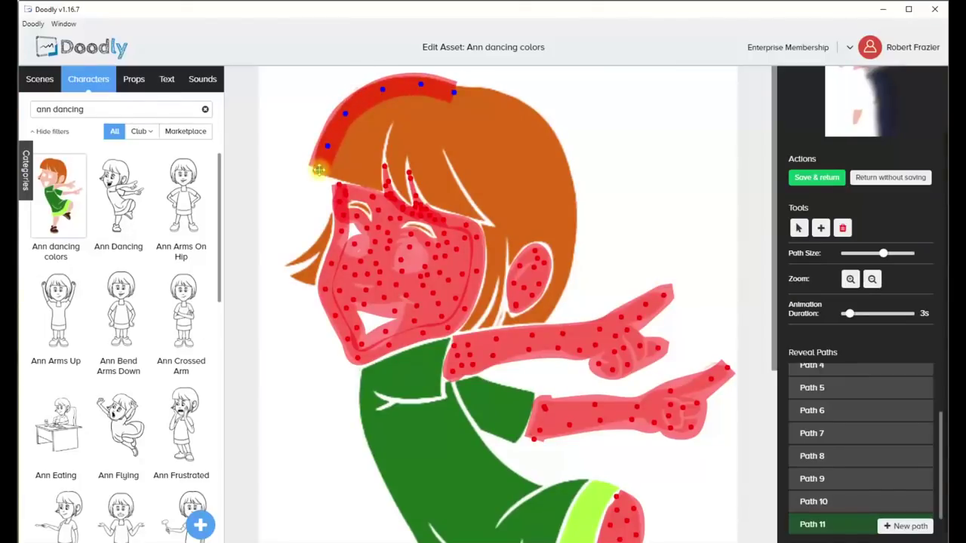
{"action": "left_click", "coordinate": [905, 526]}
{"action": "mouse_move", "coordinate": [462, 89]}
{"action": "left_mouse_down"}
{"action": "mouse_move", "coordinate": [381, 108]}
{"action": "mouse_move", "coordinate": [332, 182]}
{"action": "left_mouse_up"}
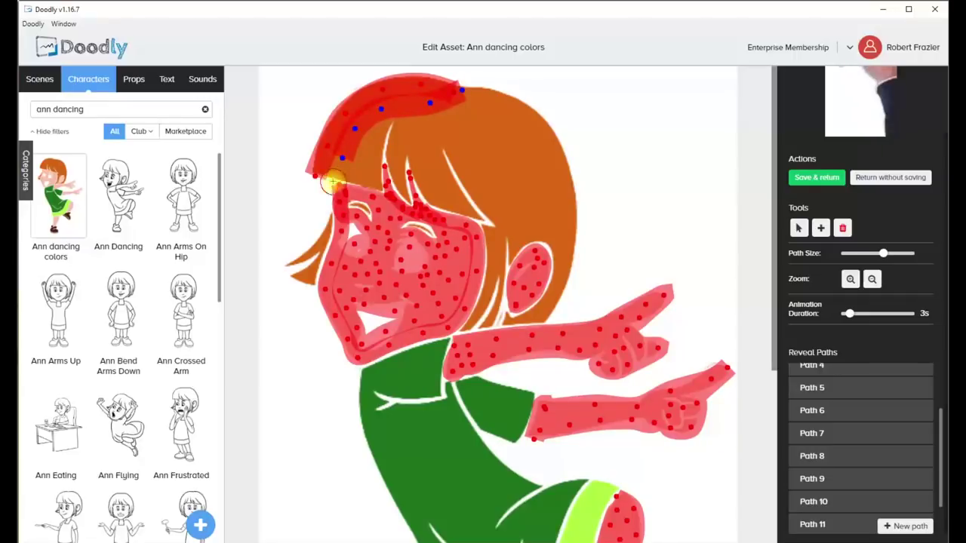
- Trace a reveal path down the small lock of hair in front of the face to its pointed tip
{"action": "left_click", "coordinate": [821, 228]}
{"action": "left_click", "coordinate": [327, 209]}
{"action": "left_click", "coordinate": [318, 244]}
{"action": "left_click", "coordinate": [302, 268]}
{"action": "left_click", "coordinate": [296, 288]}
- Add two more side-by-side reveal paths down the front section of the fringe to the forehead
{"action": "mouse_move", "coordinate": [883, 254]}
{"action": "left_mouse_down"}
{"action": "mouse_move", "coordinate": [902, 255]}
{"action": "mouse_move", "coordinate": [883, 253]}
{"action": "left_mouse_up"}
{"action": "left_click", "coordinate": [906, 526]}
{"action": "mouse_move", "coordinate": [451, 100]}
{"action": "left_mouse_down"}
{"action": "mouse_move", "coordinate": [415, 112]}
{"action": "mouse_move", "coordinate": [355, 160]}
{"action": "left_mouse_up"}
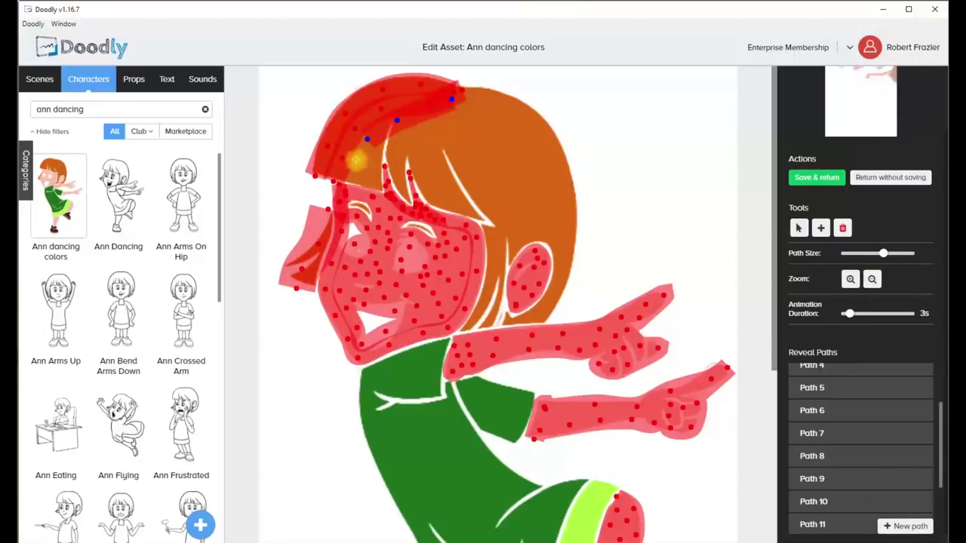
{"action": "left_click", "coordinate": [355, 171]}
{"action": "left_click", "coordinate": [906, 526]}
{"action": "left_click", "coordinate": [382, 133]}
{"action": "left_click", "coordinate": [375, 172]}
{"action": "left_click", "coordinate": [369, 195]}
- Add a reveal path down the narrow hair strand between the two skin gaps in the fringe
{"action": "left_click", "coordinate": [906, 526]}
{"action": "left_click", "coordinate": [397, 144]}
{"action": "left_click", "coordinate": [403, 127]}
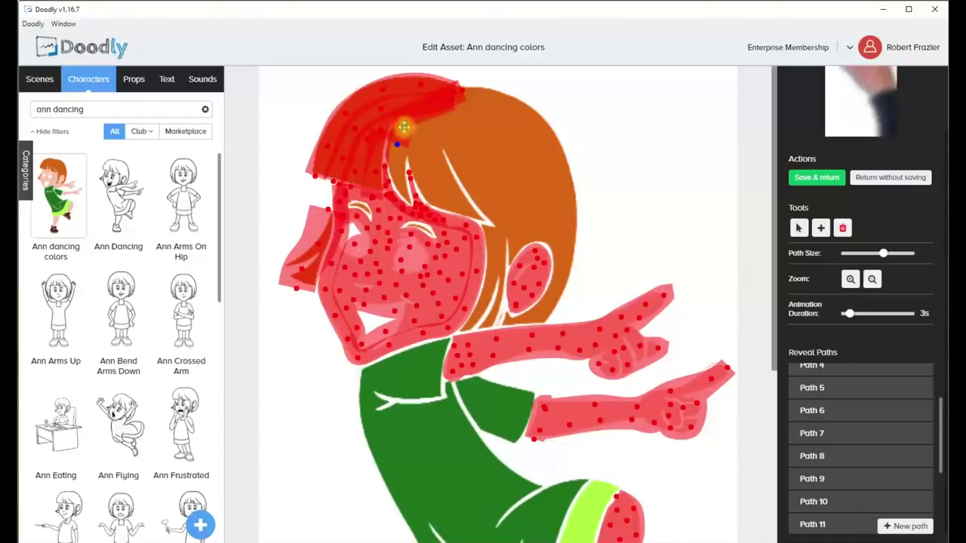
{"action": "left_click", "coordinate": [397, 164]}
{"action": "left_click", "coordinate": [410, 197]}
- Add three side-by-side paths down the rear fringe, carrying the last one down the hair in front of the ear
{"action": "left_click", "coordinate": [906, 526]}
{"action": "left_click", "coordinate": [413, 120]}
{"action": "left_click", "coordinate": [416, 153]}
{"action": "left_click", "coordinate": [425, 181]}
{"action": "left_click", "coordinate": [434, 199]}
{"action": "left_click", "coordinate": [446, 222]}
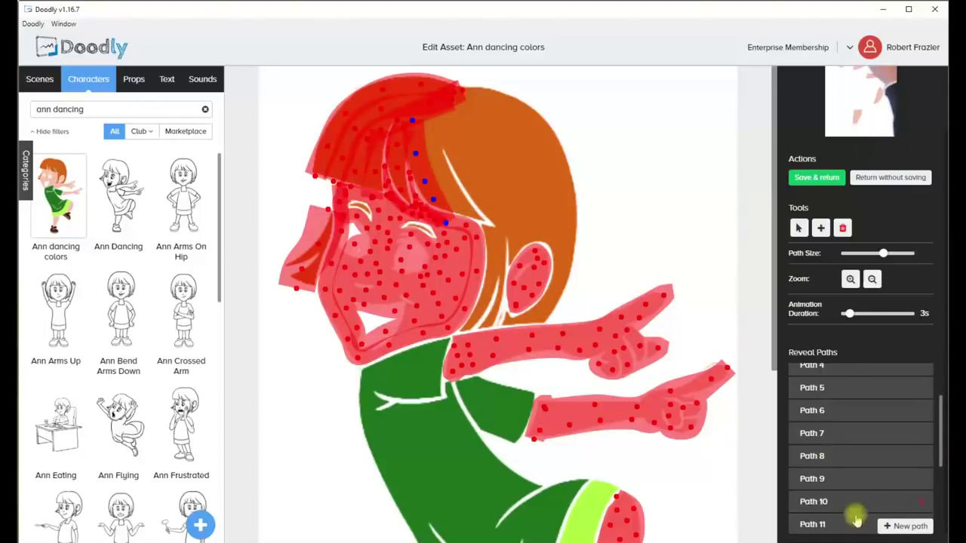
{"action": "mouse_move", "coordinate": [423, 111]}
{"action": "left_mouse_down"}
{"action": "mouse_move", "coordinate": [444, 179]}
{"action": "mouse_move", "coordinate": [479, 226]}
{"action": "left_mouse_up"}
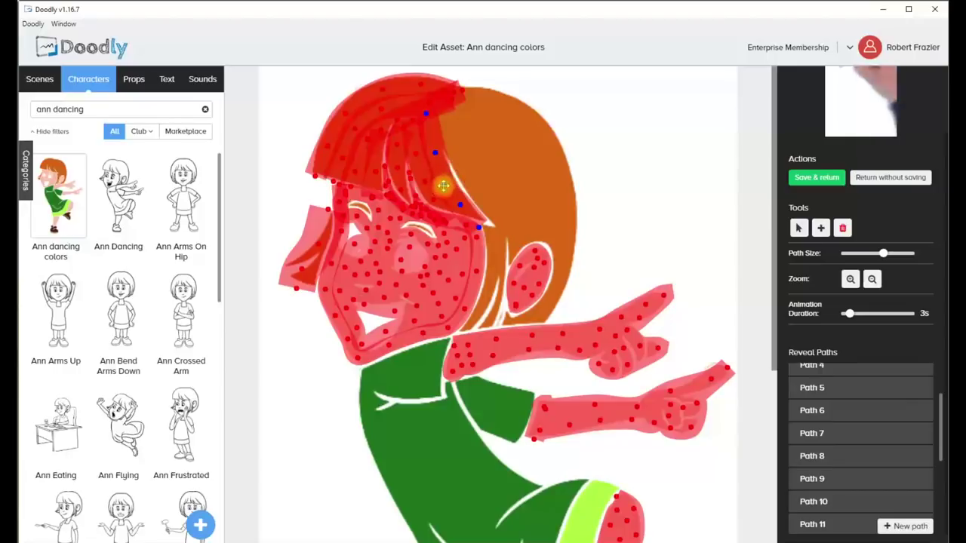
{"action": "mouse_move", "coordinate": [441, 106]}
{"action": "left_mouse_down"}
{"action": "mouse_move", "coordinate": [493, 212]}
{"action": "mouse_move", "coordinate": [494, 281]}
{"action": "mouse_move", "coordinate": [457, 334]}
{"action": "left_mouse_up"}
- Enlarge the path size and cover the hair behind the fringe with three curved paths from the crown to the neck
{"action": "left_click_drag", "start_coordinate": [883, 253], "coordinate": [915, 254]}
{"action": "left_click", "coordinate": [895, 526]}
{"action": "left_click_drag", "start_coordinate": [465, 100], "coordinate": [521, 268]}
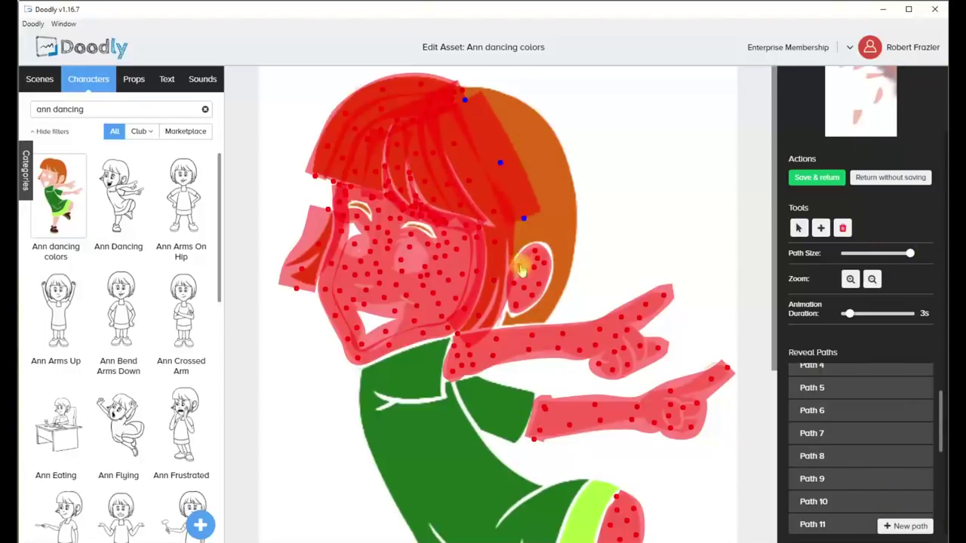
{"action": "left_click", "coordinate": [889, 526]}
{"action": "mouse_move", "coordinate": [487, 73]}
{"action": "left_mouse_down"}
{"action": "mouse_move", "coordinate": [554, 193]}
{"action": "mouse_move", "coordinate": [536, 325]}
{"action": "left_mouse_up"}
{"action": "left_click", "coordinate": [895, 526]}
{"action": "mouse_move", "coordinate": [516, 91]}
{"action": "left_mouse_down"}
{"action": "mouse_move", "coordinate": [581, 229]}
{"action": "mouse_move", "coordinate": [558, 310]}
{"action": "left_mouse_up"}
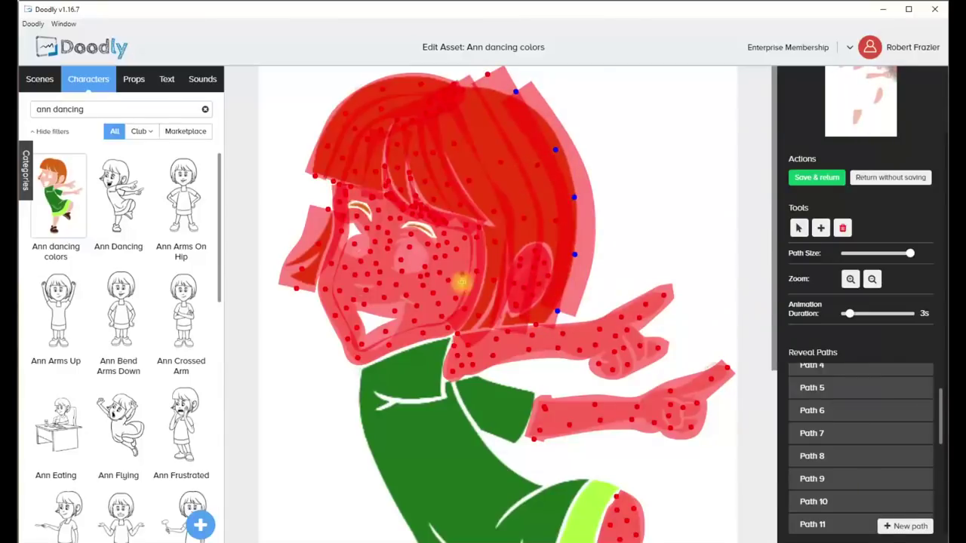
- Add a new reveal path across both eyebrows
{"action": "left_click", "coordinate": [881, 526]}
{"action": "left_click_drag", "start_coordinate": [344, 206], "coordinate": [443, 237]}
- Cover the dress's shoulder and near sleeve with one reveal path and the far sleeve with another
{"action": "scroll", "coordinate": [488, 236], "scroll_direction": "down", "scroll_amount": 2}
{"action": "left_click", "coordinate": [898, 526]}
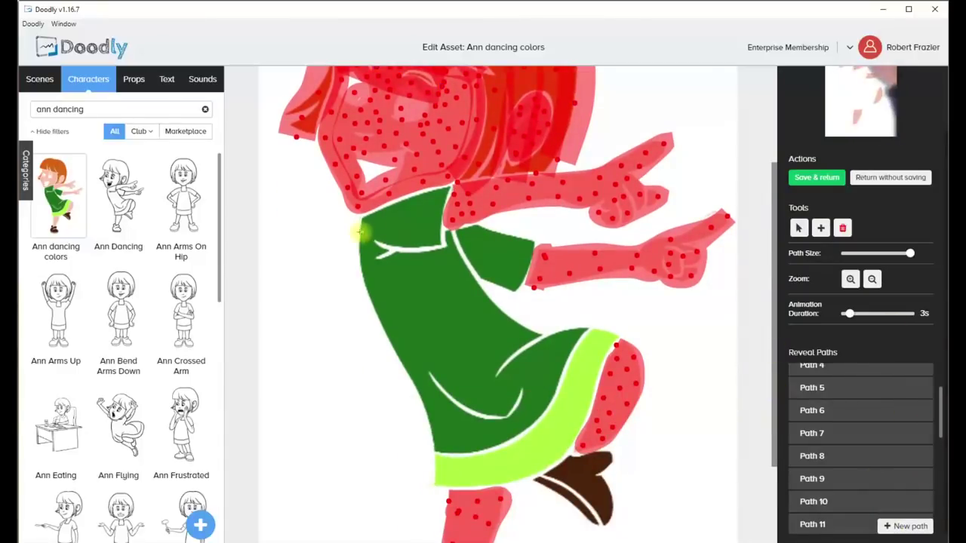
{"action": "mouse_move", "coordinate": [360, 232]}
{"action": "left_mouse_down"}
{"action": "mouse_move", "coordinate": [459, 198]}
{"action": "mouse_move", "coordinate": [394, 237]}
{"action": "mouse_move", "coordinate": [438, 236]}
{"action": "mouse_move", "coordinate": [348, 227]}
{"action": "left_mouse_up"}
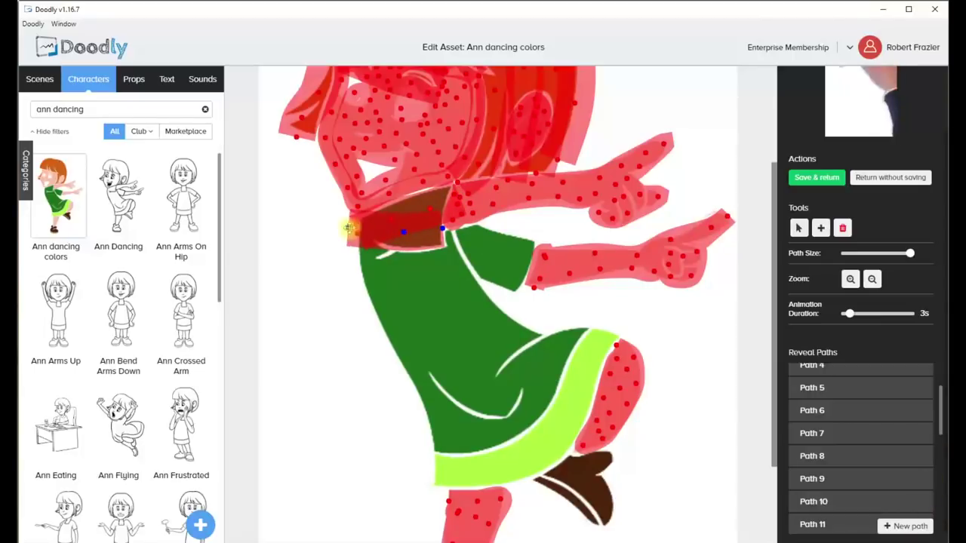
{"action": "mouse_move", "coordinate": [461, 234]}
{"action": "left_mouse_down"}
{"action": "mouse_move", "coordinate": [518, 246]}
{"action": "mouse_move", "coordinate": [524, 277]}
{"action": "mouse_move", "coordinate": [501, 275]}
{"action": "mouse_move", "coordinate": [479, 267]}
{"action": "left_mouse_up"}
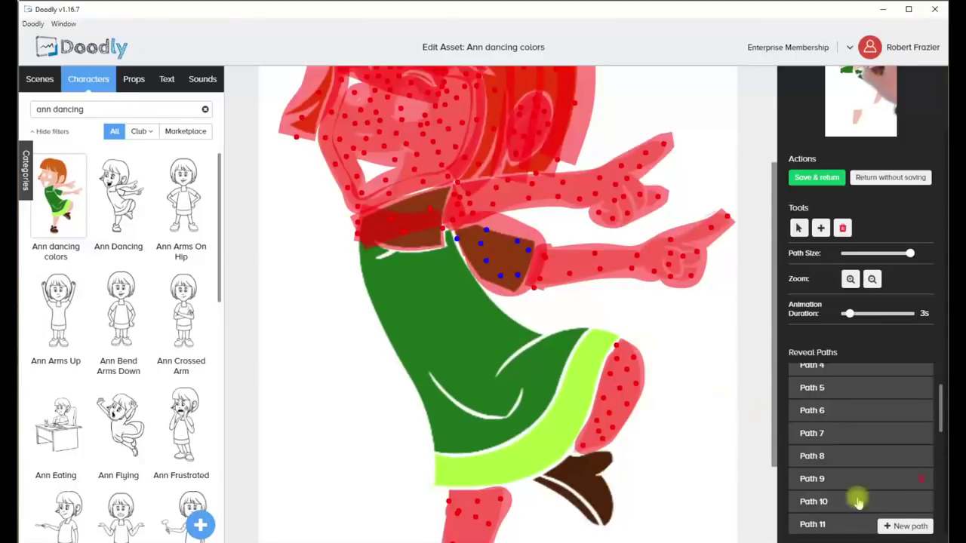
- Trace a reveal path down the back edge of the green dress and along the skirt above the light green hem
{"action": "mouse_move", "coordinate": [375, 234]}
{"action": "left_mouse_down"}
{"action": "mouse_move", "coordinate": [380, 283]}
{"action": "mouse_move", "coordinate": [451, 438]}
{"action": "left_mouse_up"}
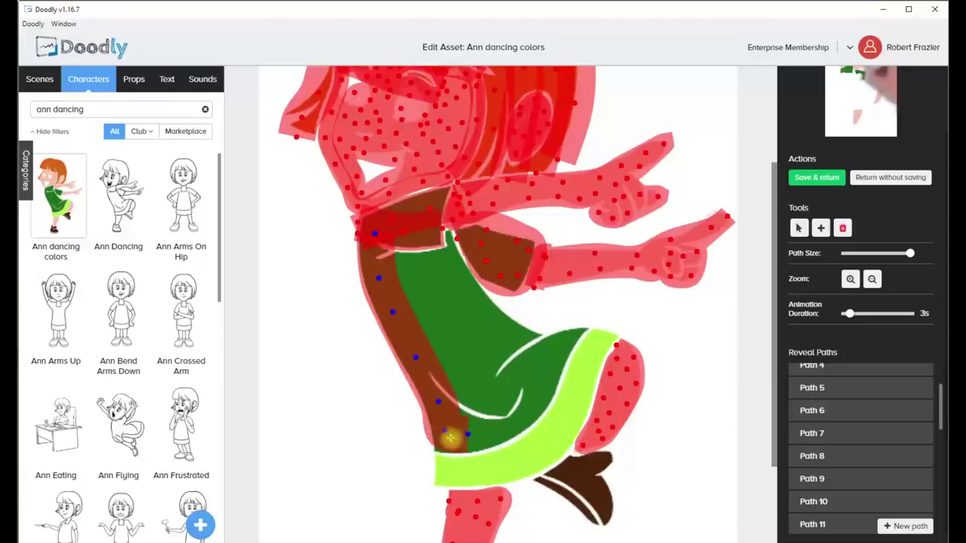
{"action": "left_click", "coordinate": [501, 428]}
{"action": "left_click", "coordinate": [531, 404]}
{"action": "left_click", "coordinate": [546, 369]}
{"action": "left_click", "coordinate": [558, 348]}
{"action": "left_click", "coordinate": [574, 317]}
- Cover the middle of the green dress with two parallel reveal paths running from below the neckline down to the skirt
{"action": "left_click", "coordinate": [905, 526]}
{"action": "left_click", "coordinate": [406, 240]}
{"action": "left_click", "coordinate": [409, 274]}
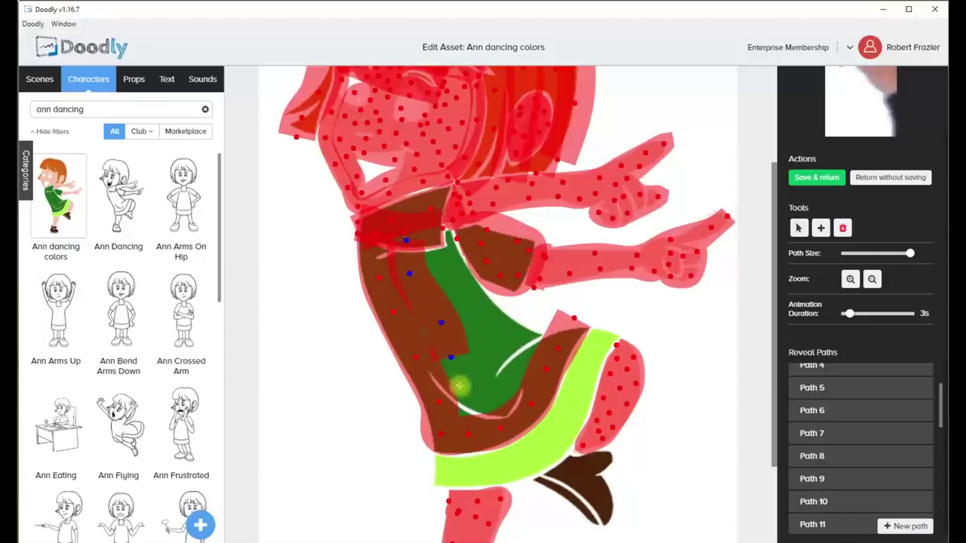
{"action": "left_click", "coordinate": [906, 526]}
{"action": "left_click_drag", "start_coordinate": [433, 236], "coordinate": [492, 358]}
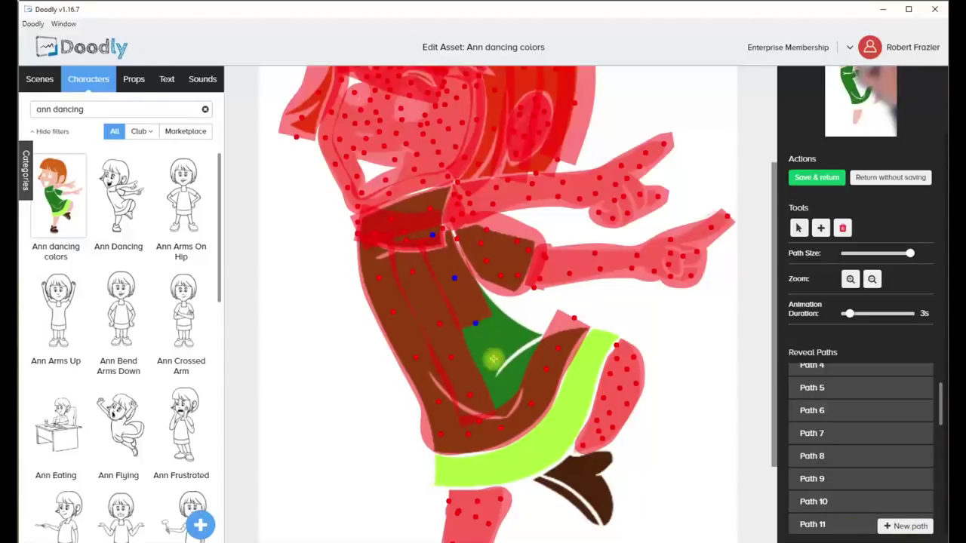
{"action": "left_click", "coordinate": [494, 360]}
{"action": "left_click", "coordinate": [505, 390]}
{"action": "left_click", "coordinate": [514, 413]}
- Add a reveal path along the front edge of the green dress, from the far sleeve down to the skirt
{"action": "left_click", "coordinate": [905, 526]}
{"action": "left_click", "coordinate": [471, 272]}
{"action": "left_click", "coordinate": [514, 329]}
{"action": "left_click", "coordinate": [538, 381]}
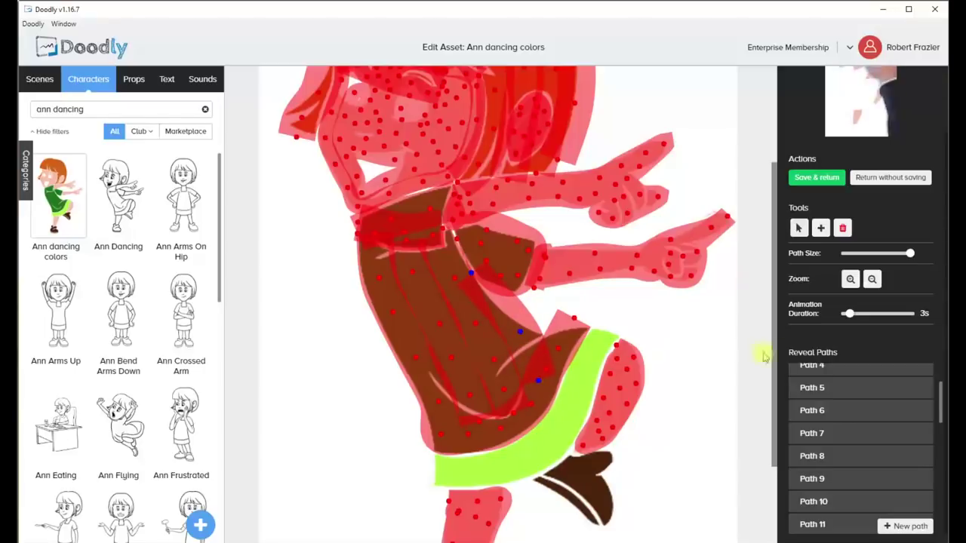
- Trace a reveal path along the light green hem from its back corner toward the bent knee
{"action": "scroll", "coordinate": [764, 357], "scroll_direction": "down", "scroll_amount": 2}
{"action": "left_click_drag", "start_coordinate": [429, 348], "coordinate": [506, 336]}
{"action": "left_click", "coordinate": [528, 330]}
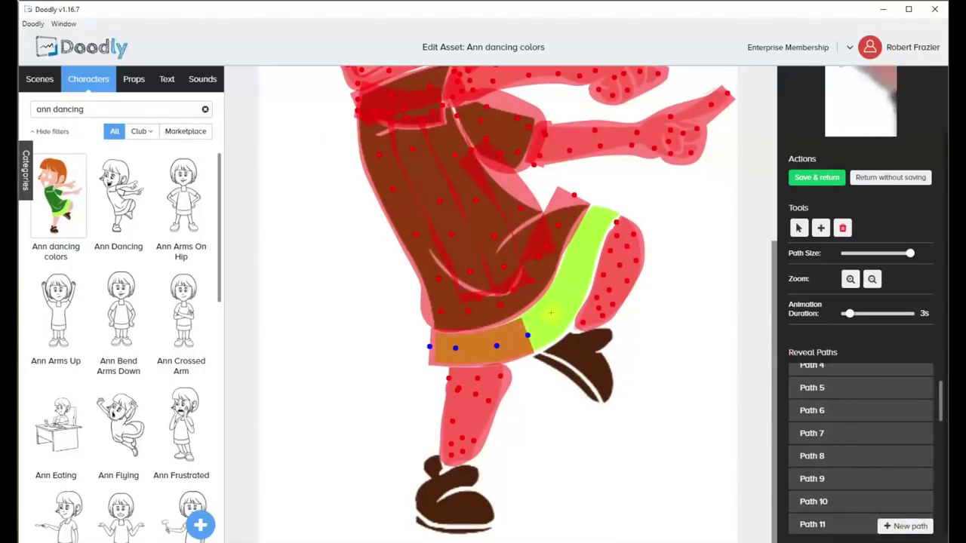
{"action": "left_click", "coordinate": [552, 313]}
- Reduce the path size and shift the hem path's points up onto the upper half of the light green band
{"action": "left_click_drag", "start_coordinate": [910, 253], "coordinate": [893, 253]}
{"action": "left_click_drag", "start_coordinate": [428, 346], "coordinate": [430, 341]}
{"action": "left_click_drag", "start_coordinate": [457, 348], "coordinate": [497, 337]}
{"action": "left_click_drag", "start_coordinate": [528, 330], "coordinate": [530, 320]}
{"action": "left_click_drag", "start_coordinate": [552, 313], "coordinate": [552, 294]}
- Extend the upper hem path to the front edge and cover the lower half of the hem with a second parallel path
{"action": "left_click", "coordinate": [569, 266]}
{"action": "left_click", "coordinate": [576, 247]}
{"action": "left_click", "coordinate": [587, 225]}
{"action": "mouse_move", "coordinate": [455, 359]}
{"action": "left_mouse_down"}
{"action": "mouse_move", "coordinate": [574, 283]}
{"action": "mouse_move", "coordinate": [617, 205]}
{"action": "left_mouse_up"}
- Enlarge the path size again and cover the standing shoe and the raised shoe with separate reveal paths
{"action": "left_click", "coordinate": [904, 526]}
{"action": "left_click_drag", "start_coordinate": [893, 254], "coordinate": [910, 253]}
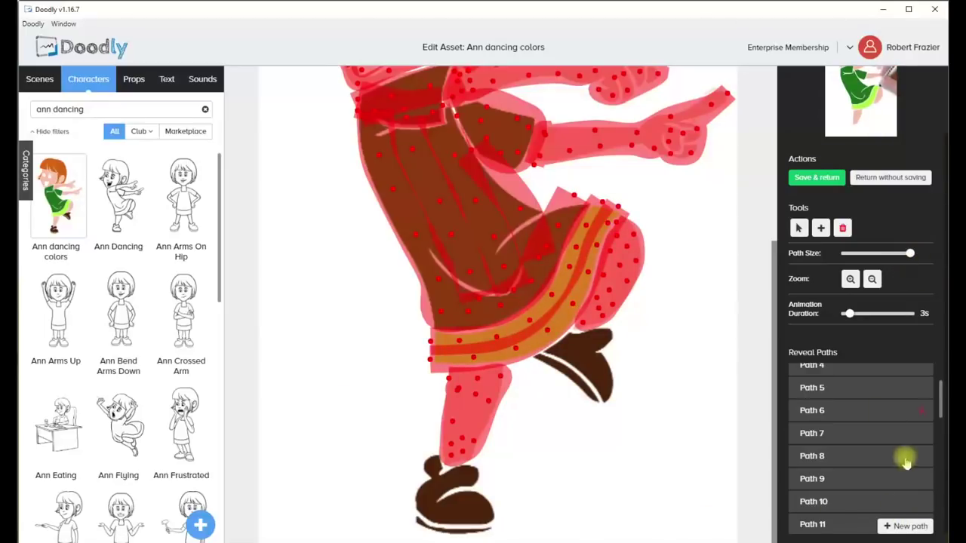
{"action": "left_click_drag", "start_coordinate": [435, 448], "coordinate": [487, 477]}
{"action": "left_click", "coordinate": [891, 526]}
{"action": "mouse_move", "coordinate": [529, 346]}
{"action": "left_mouse_down"}
{"action": "mouse_move", "coordinate": [582, 388]}
{"action": "mouse_move", "coordinate": [627, 328]}
{"action": "mouse_move", "coordinate": [589, 332]}
{"action": "left_mouse_up"}
- Zoom out to check that the whole figure is covered, and save the reveal paths to return to the video
{"action": "left_click", "coordinate": [872, 279]}
{"action": "scroll", "coordinate": [808, 361], "scroll_direction": "up", "scroll_amount": 2}
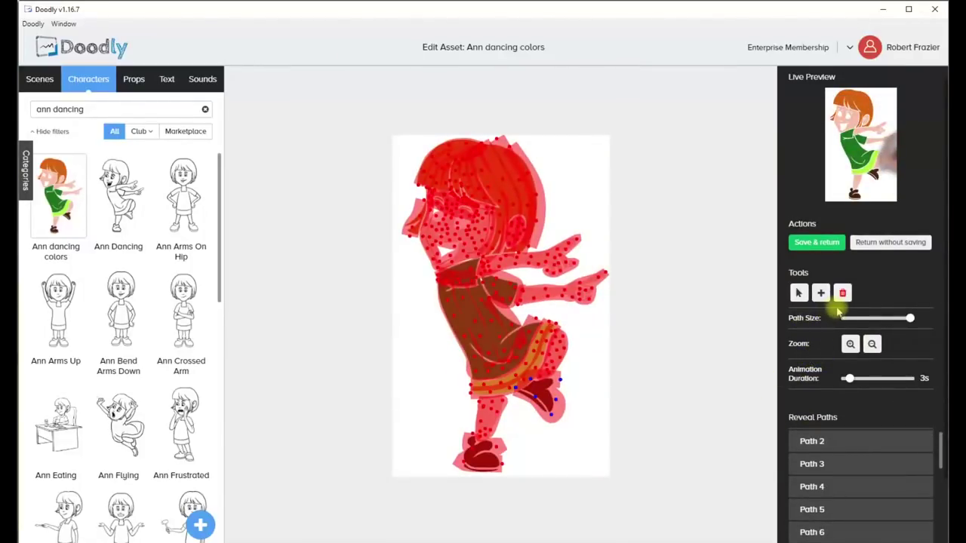
{"action": "left_click", "coordinate": [822, 243]}
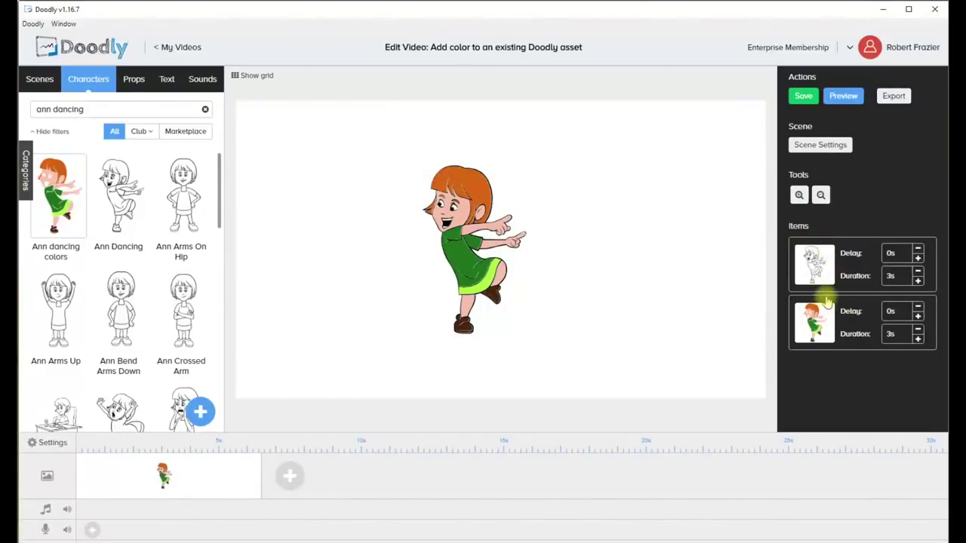
- Set the scene item durations to 6s for the line art and 8s for the color layer
{"action": "left_click", "coordinate": [892, 277]}
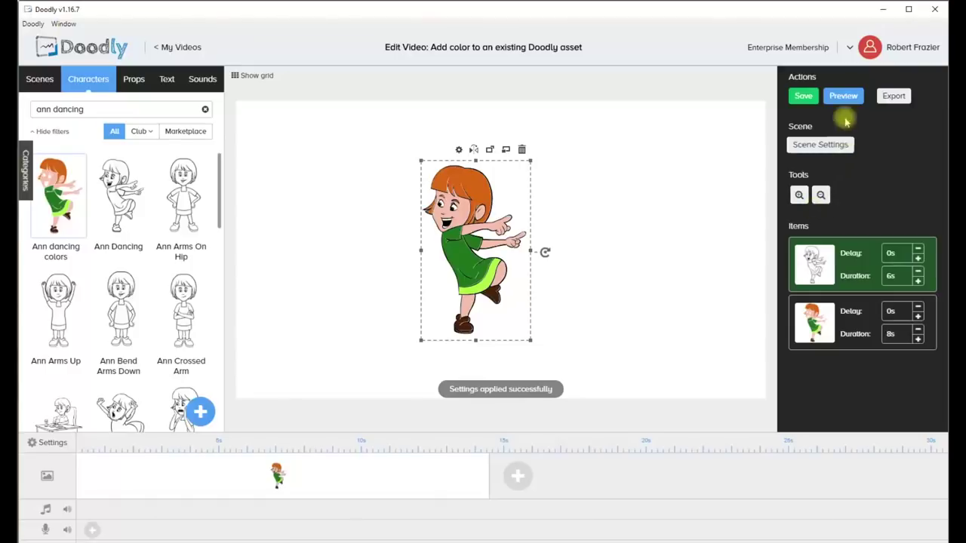
- Preview the scene to check the line drawing and color reveal, and close the preview
{"action": "left_click", "coordinate": [844, 96]}
{"action": "left_click", "coordinate": [844, 95]}
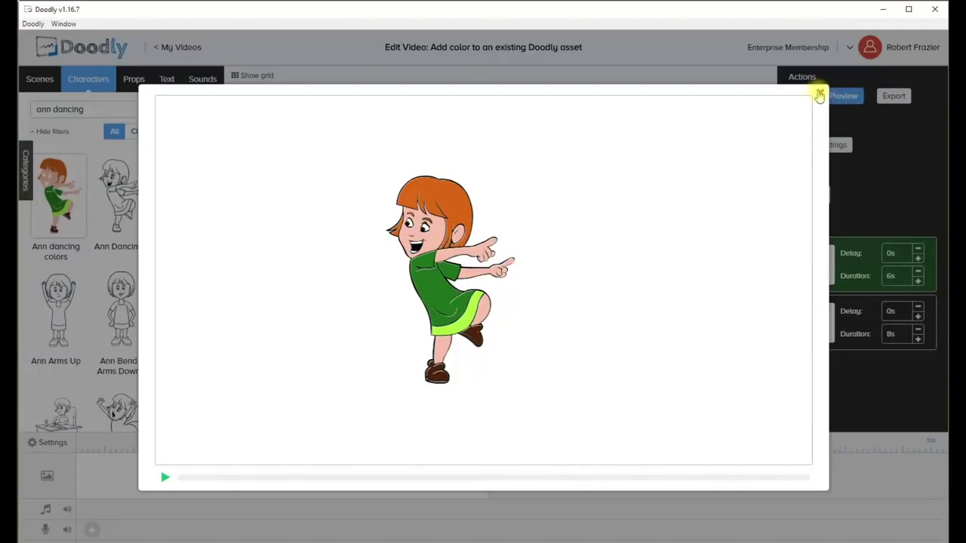
{"action": "left_click", "coordinate": [820, 94]}
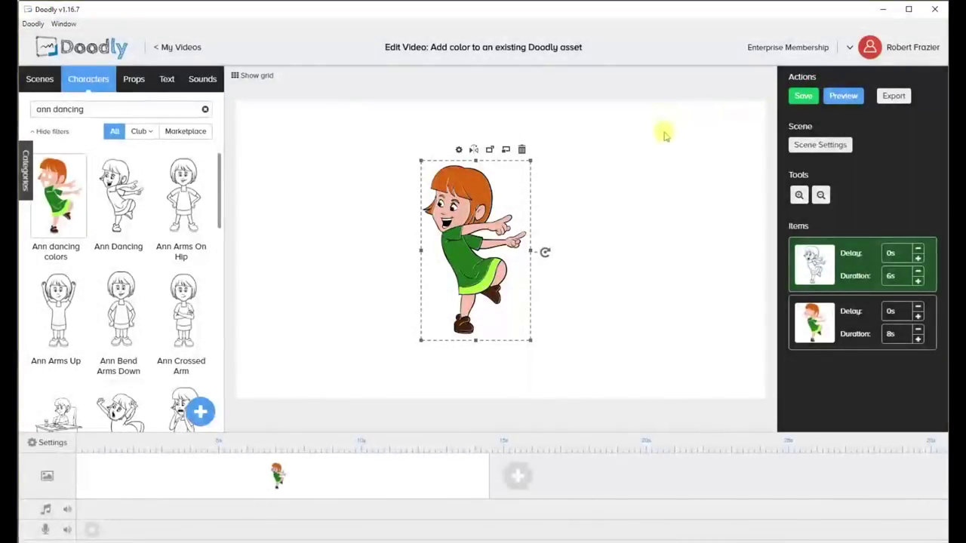